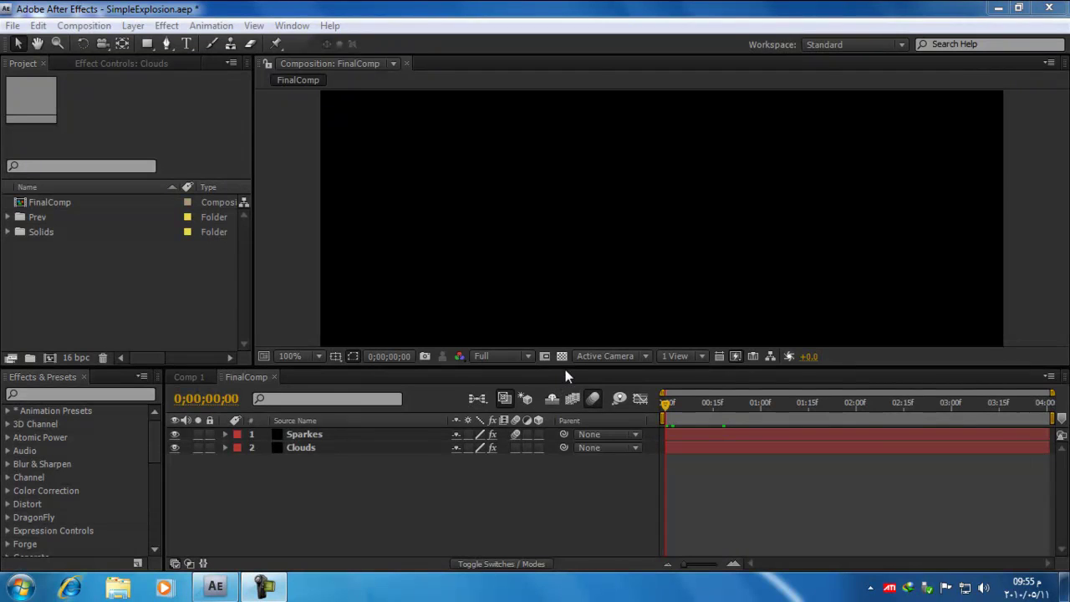
Preview the explosion animation in FinalComp from the first frame to 0;00;00;28
mouse_move(565, 369)
left_mouse_down()
mouse_move(561, 425)
mouse_move(553, 379)
left_mouse_up()
key("comma")
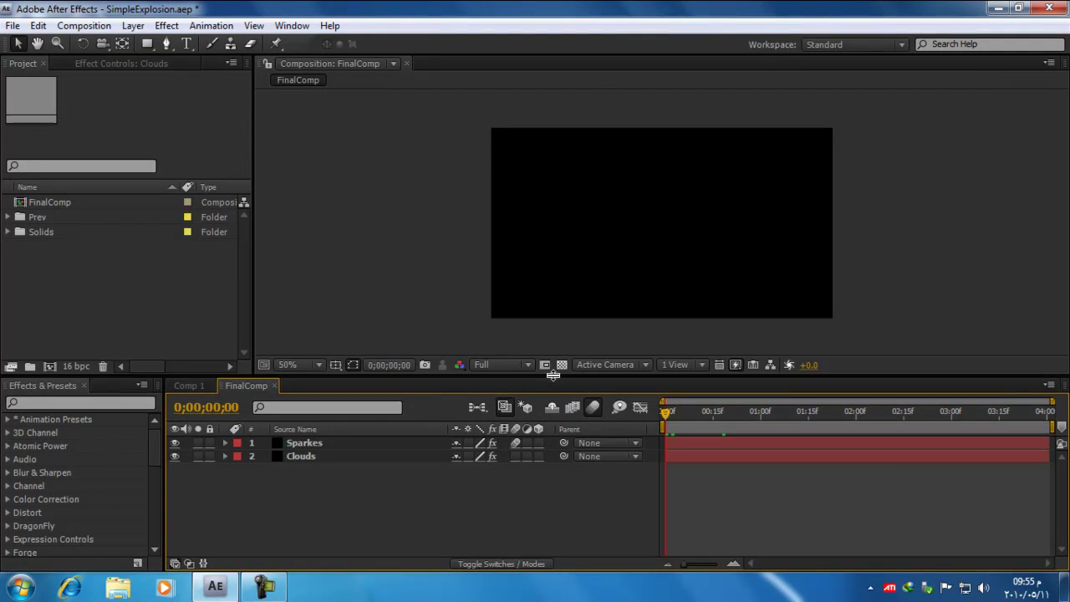
left_click(667, 412)
left_click_drag(695, 413, 754, 418)
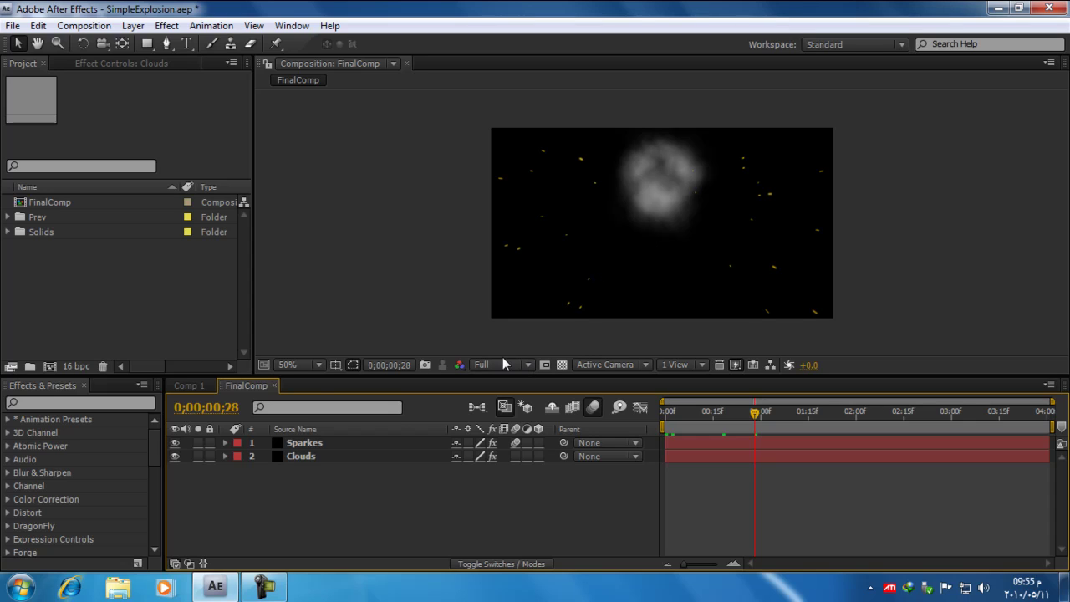
Open Comp 1 and preview its clouds and sparks up to 0;00;00;20
left_click(189, 386)
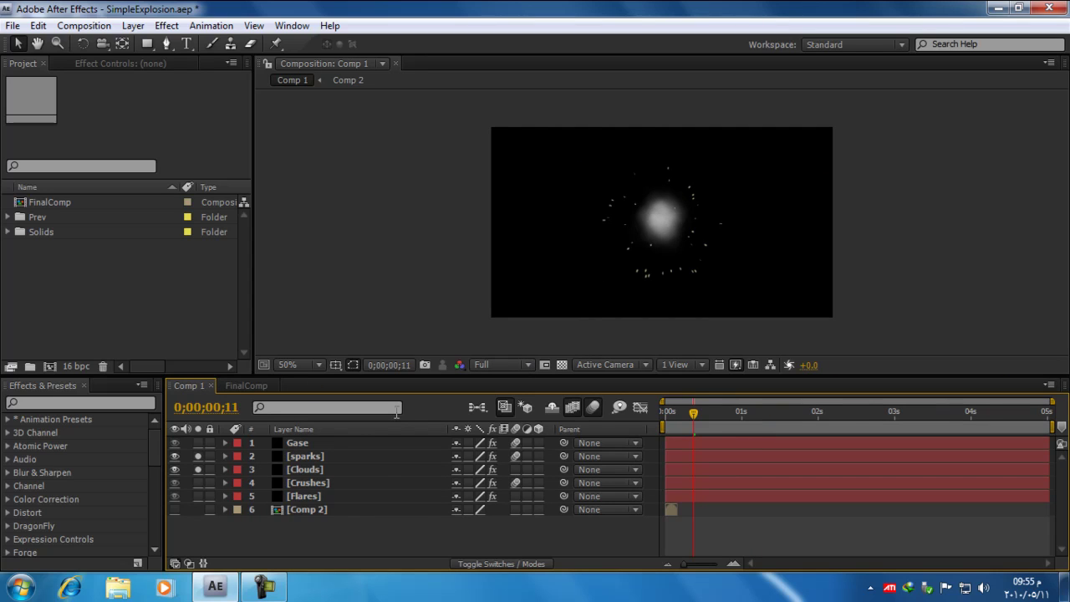
left_click(691, 417)
left_click_drag(662, 420, 717, 421)
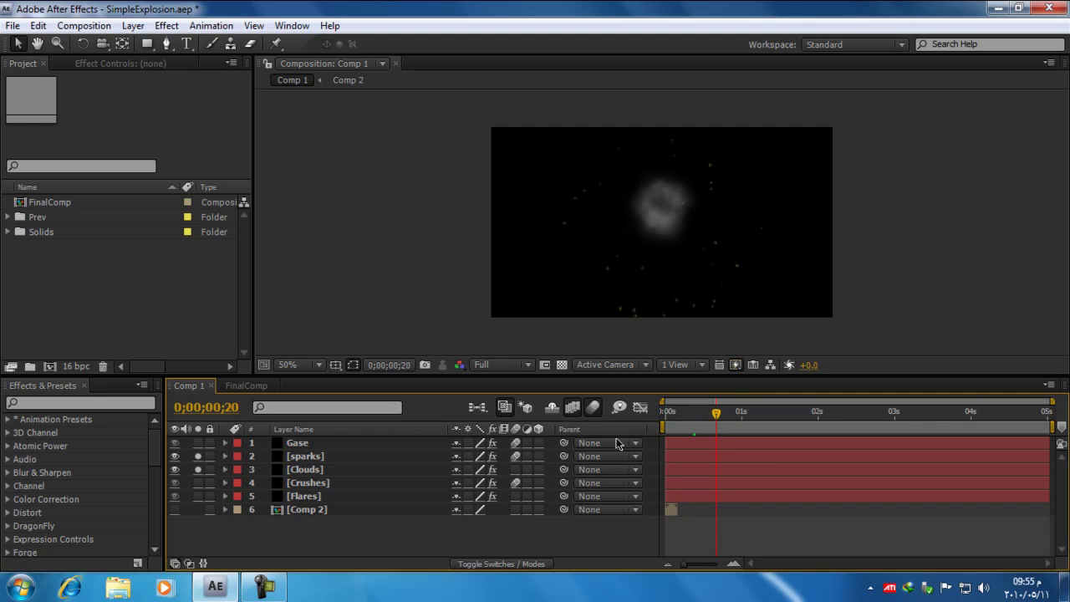
Preview only the Crushes layer of Comp 1 by soloing it over the transparency grid and moving through the opening frames
left_click(557, 365)
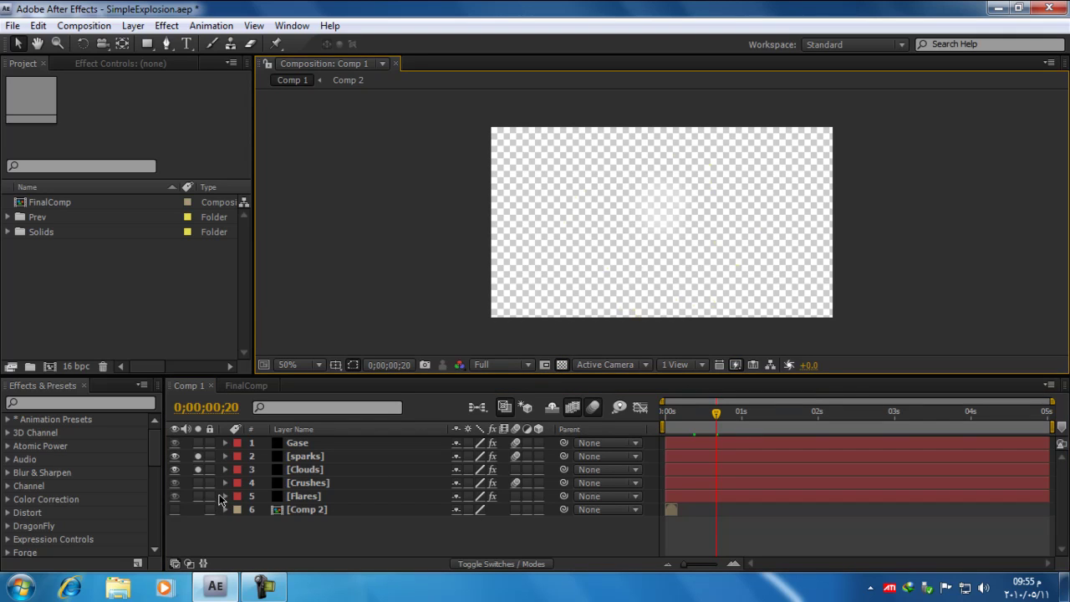
left_click(198, 482)
left_click(198, 469)
left_click(198, 456)
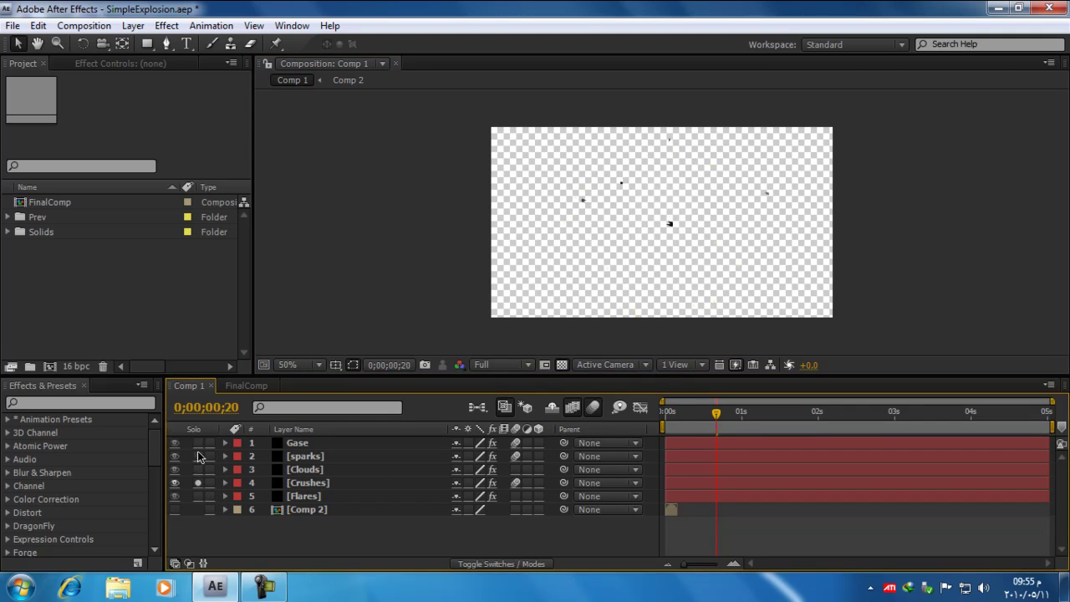
left_click_drag(719, 415, 683, 417)
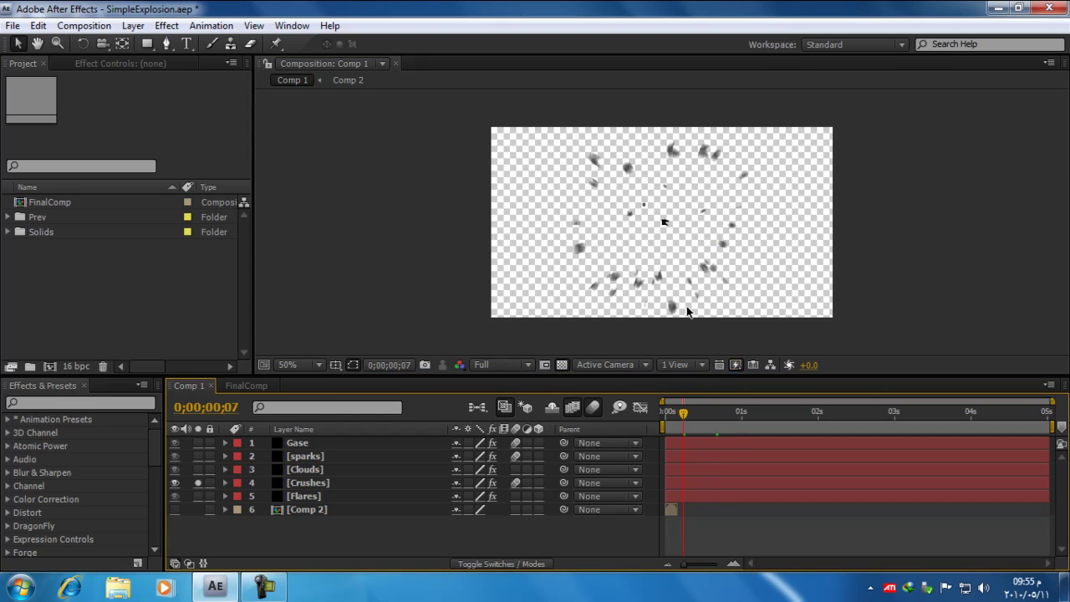
key("period")
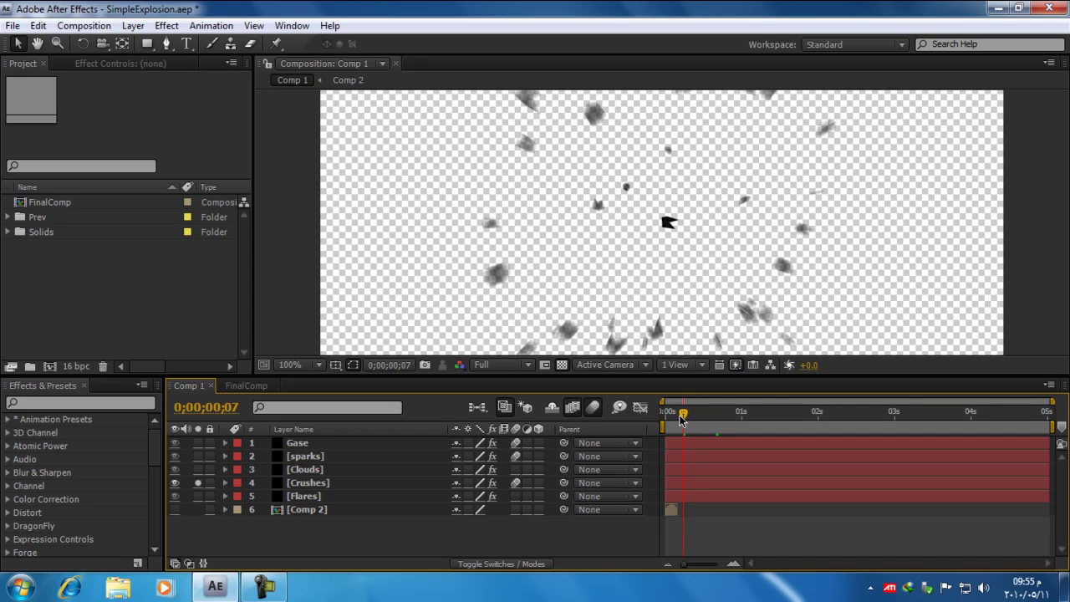
left_click_drag(682, 417, 663, 423)
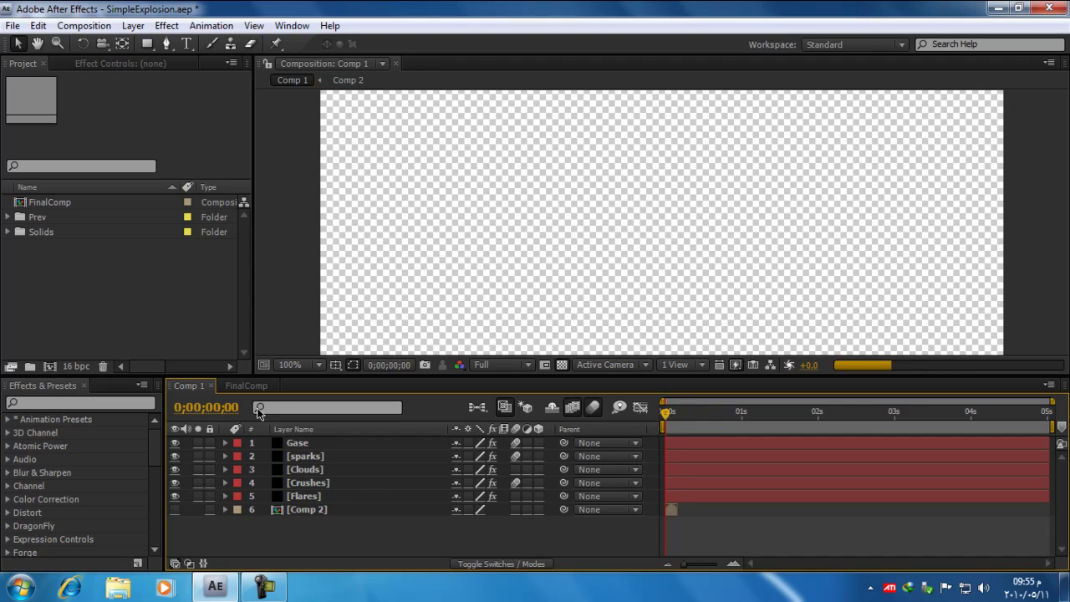
Return to FinalComp and set up a new composition with an unlocked aspect ratio, 300 px wide and 300 px high
left_click(245, 385)
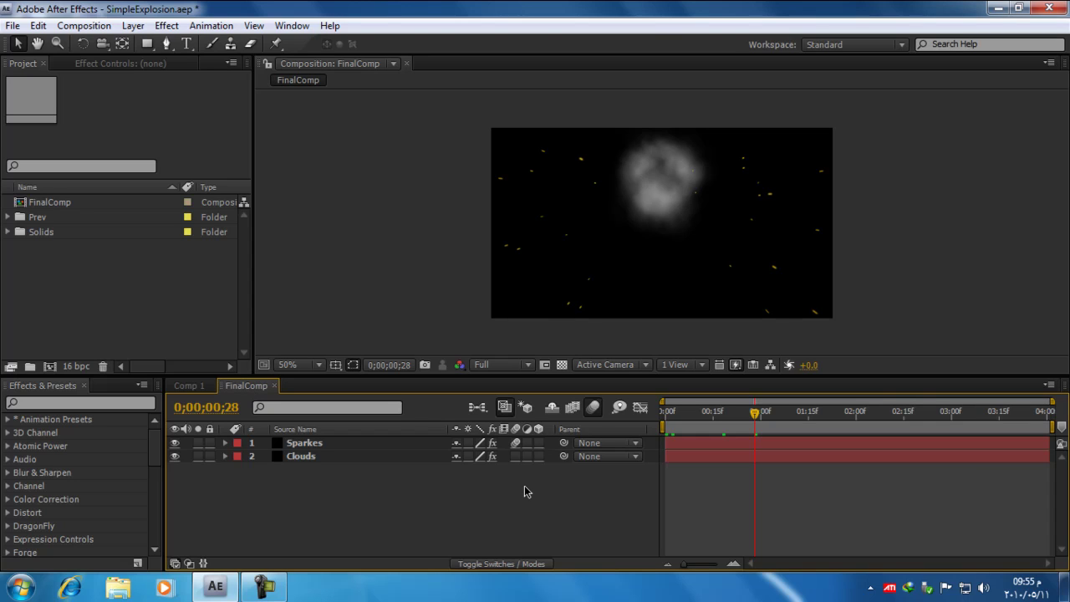
key("ctrl+n")
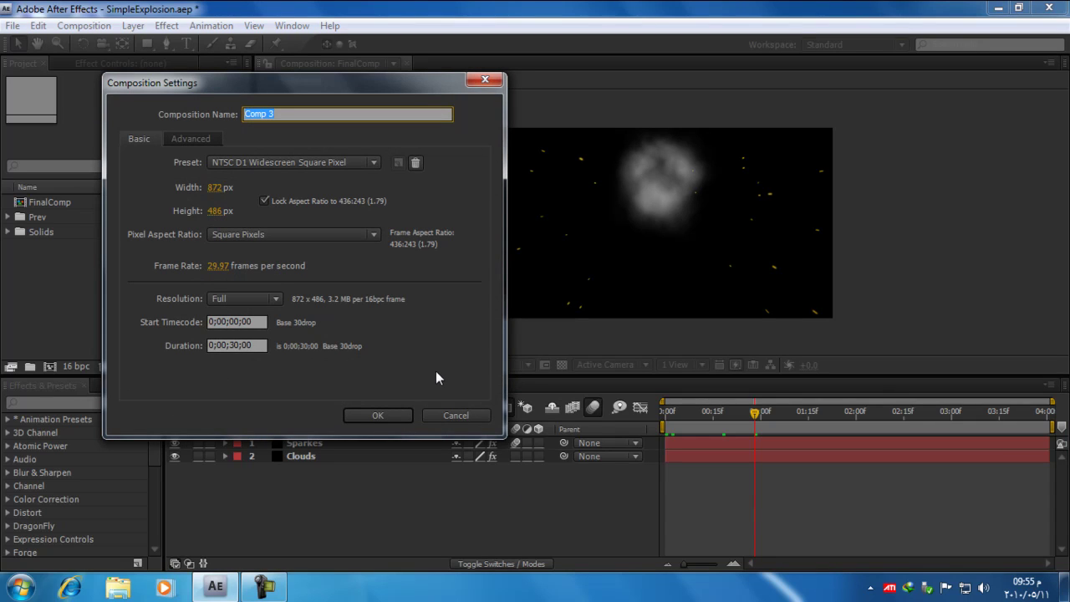
left_click(216, 187)
type("300")
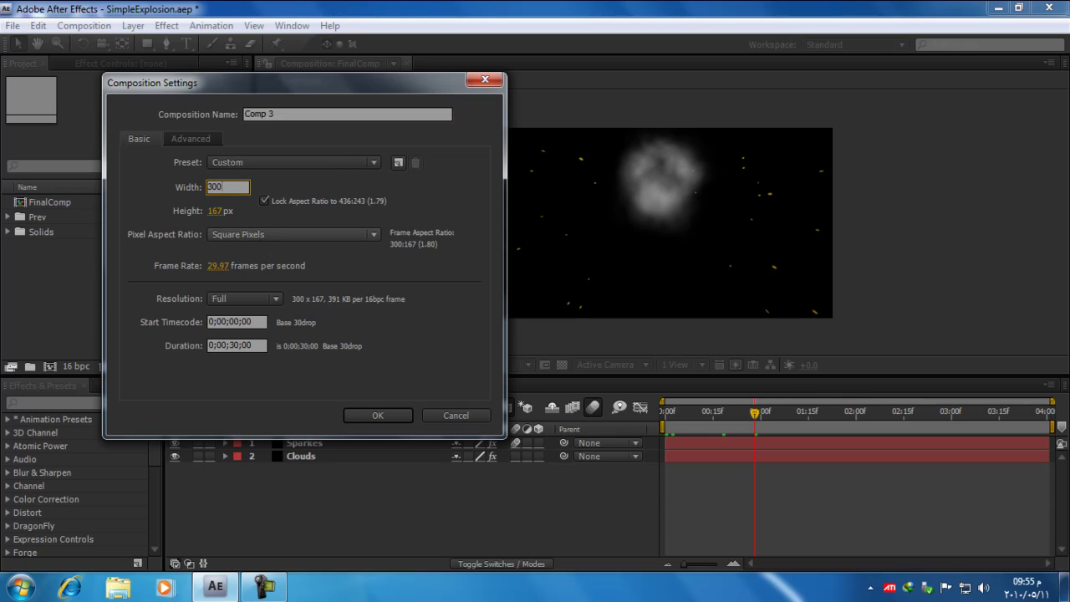
key("Tab")
type("300")
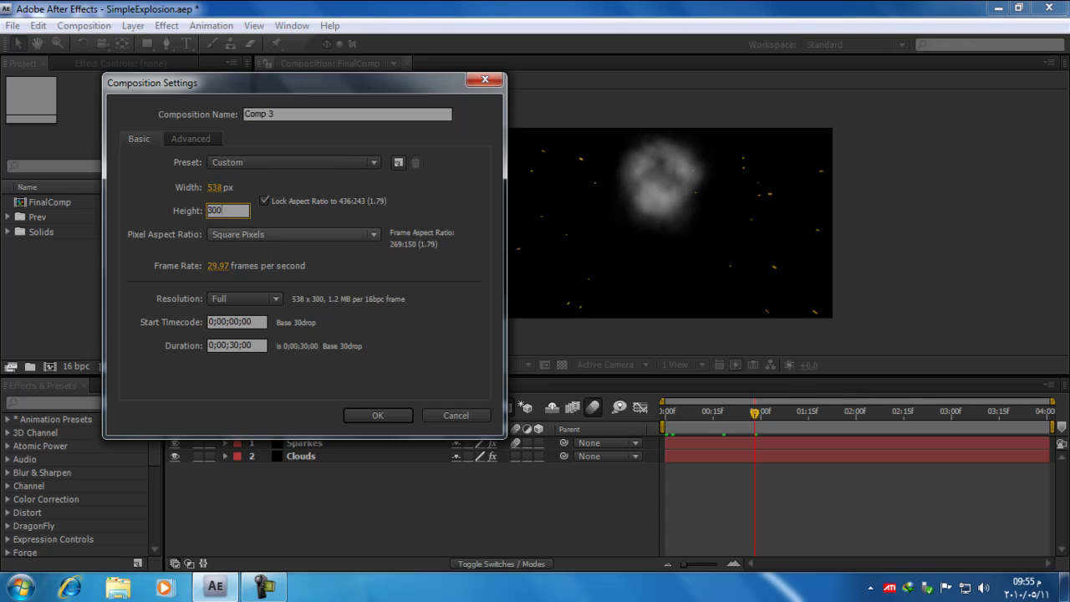
left_click(264, 200)
left_click(219, 187)
type("300")
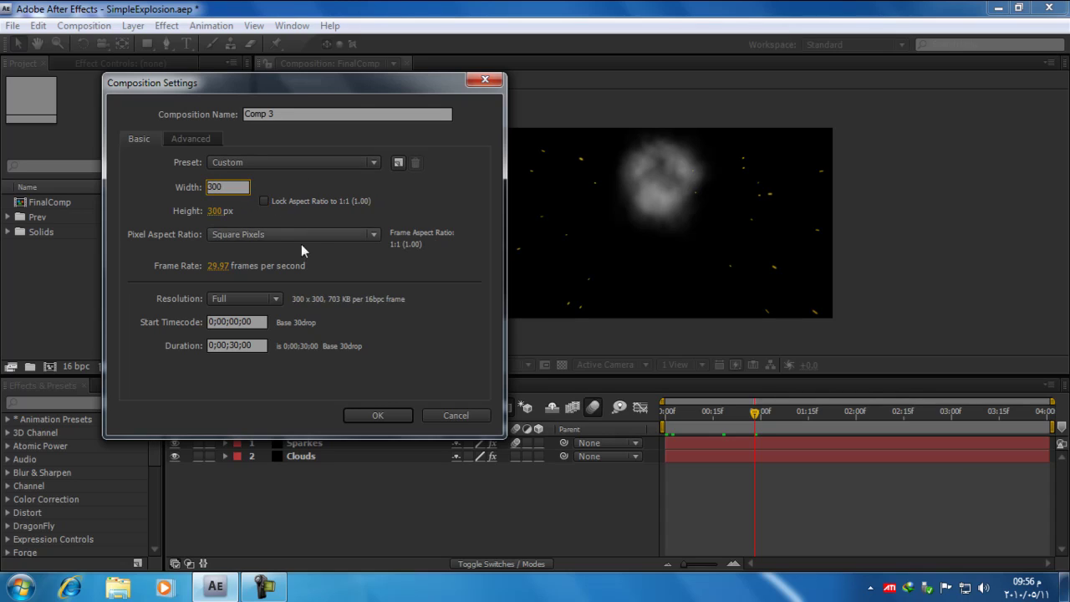
Set the new composition's duration to 0;00;00;05 and create it
double_click(238, 343)
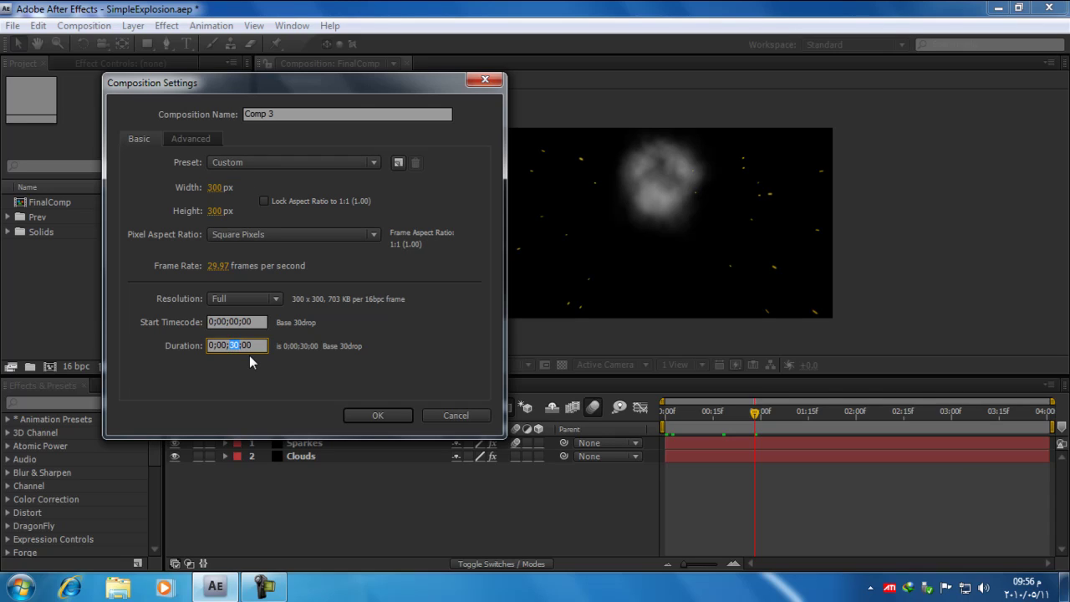
type("00")
left_click(365, 411)
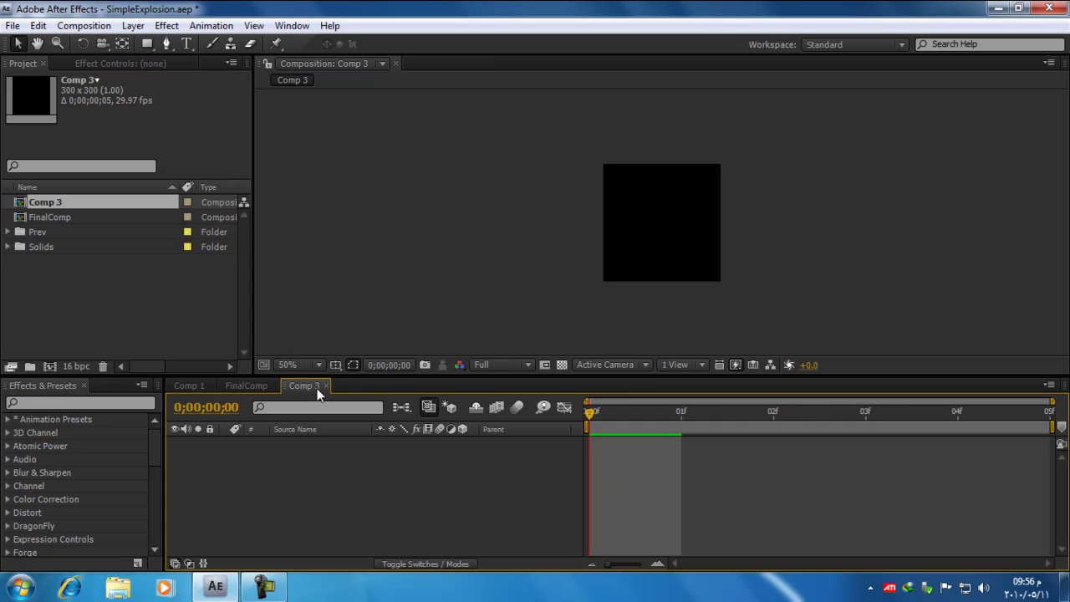
Rename the new 300 x 300 composition as Depres in its composition settings
left_click(96, 27)
left_click(159, 67)
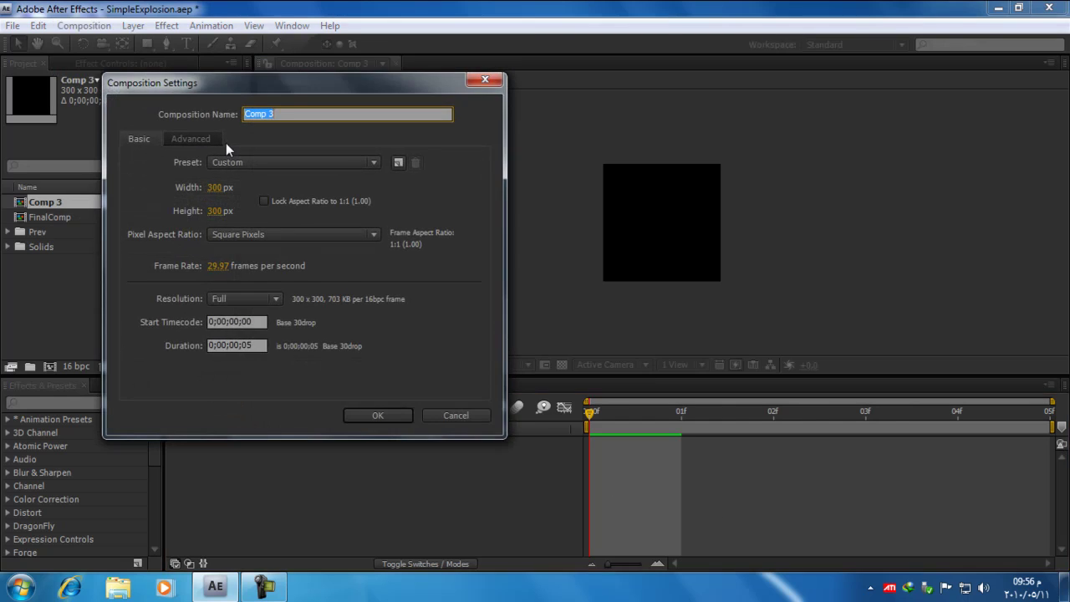
type("Cr")
left_click(377, 414)
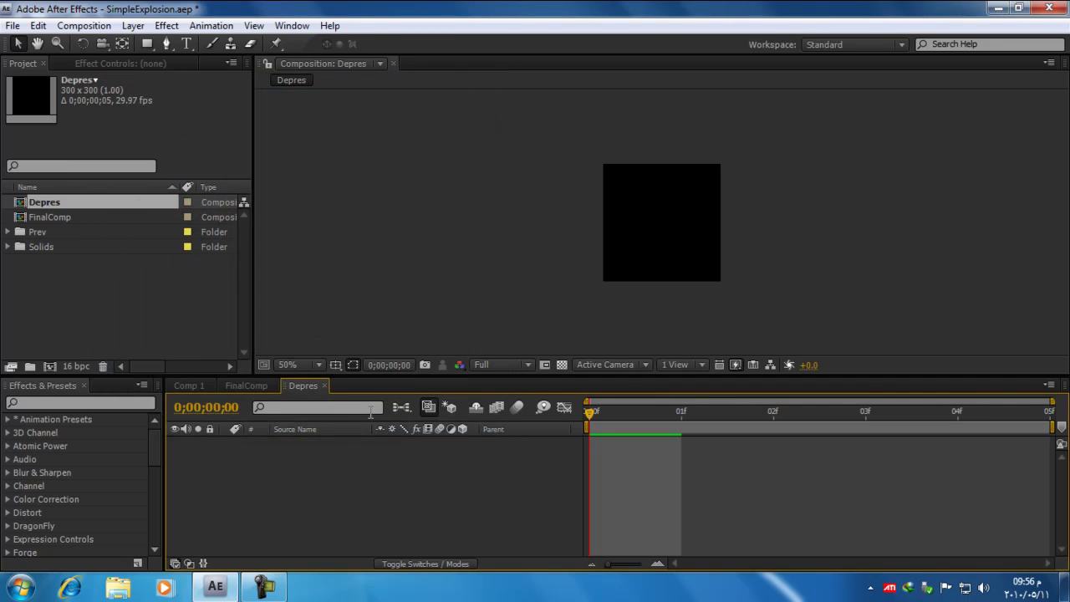
Draw a closed, irregular six-sided shape with red fill and white stroke near the centre of Depres using the Pen tool
left_click(147, 43)
left_click(325, 6)
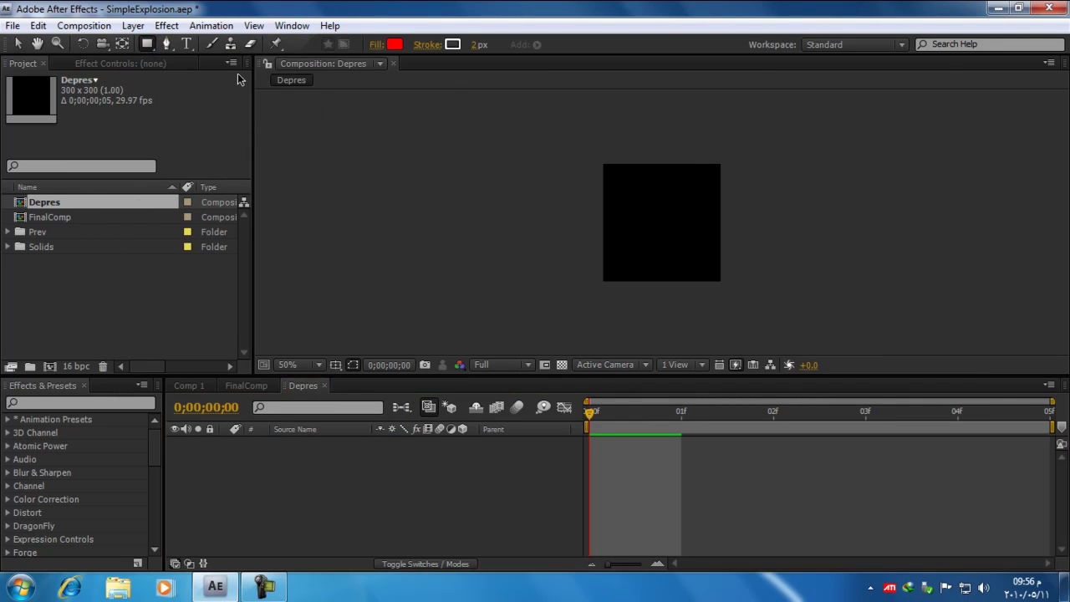
left_click(166, 44)
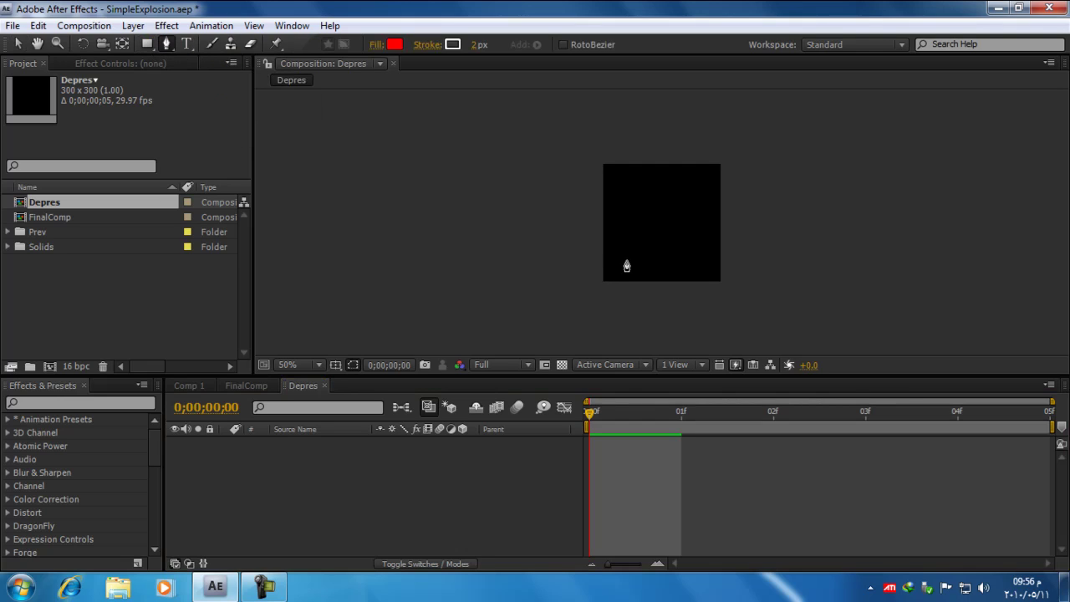
key("period")
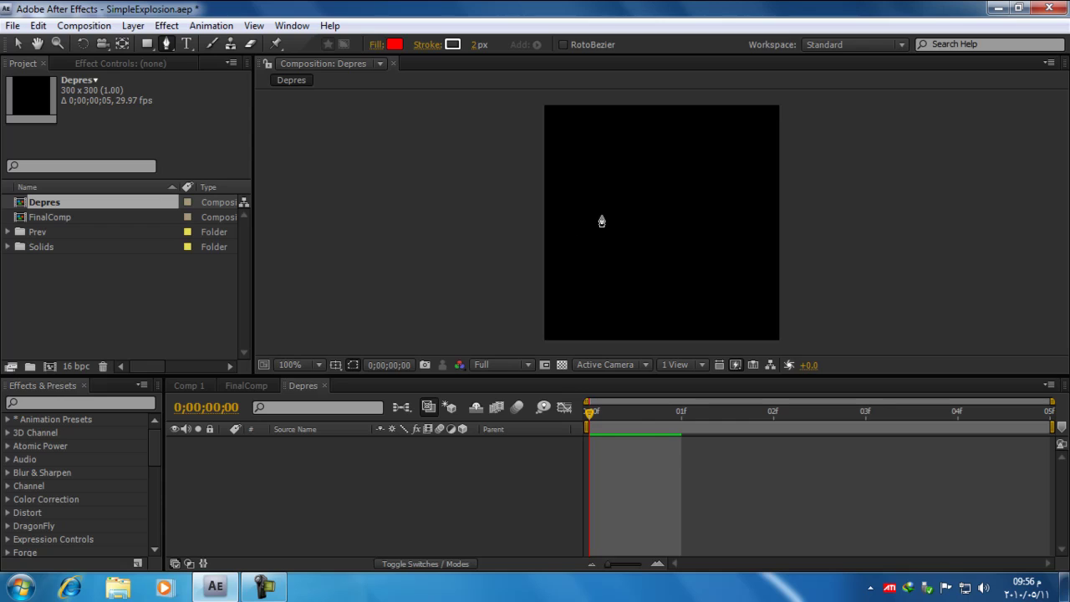
left_click(579, 206)
left_click(658, 172)
left_click(708, 191)
left_click(700, 252)
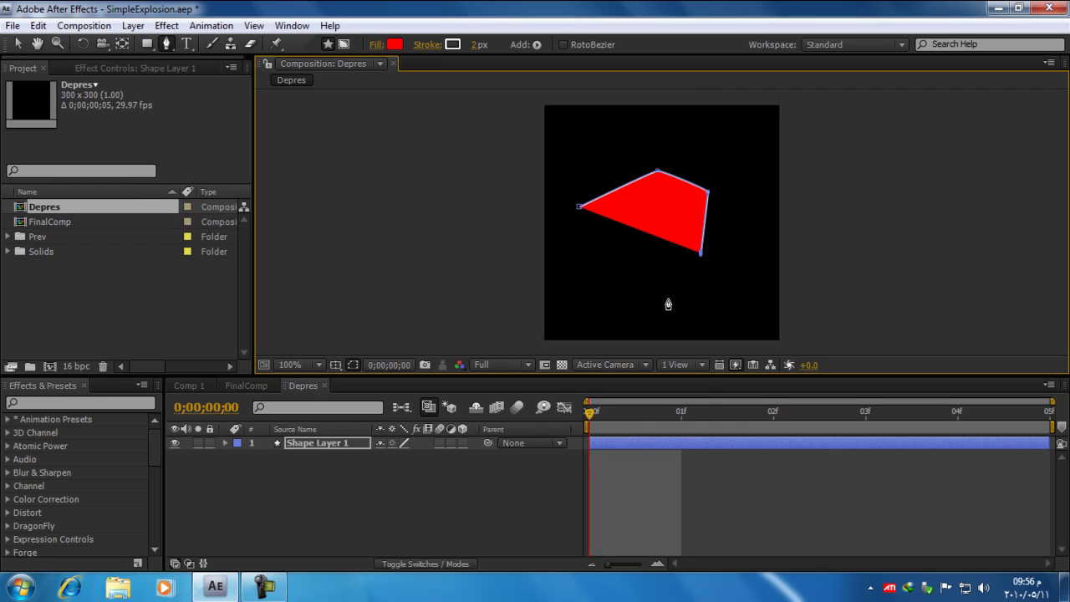
left_click(662, 297)
left_click(601, 272)
left_click(578, 209)
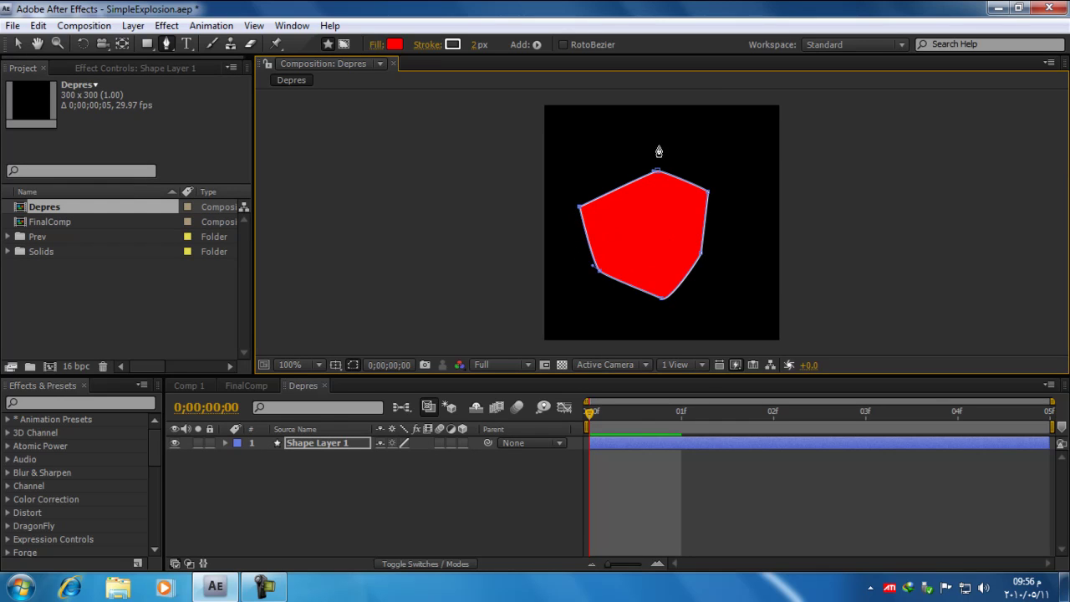
Draw a second, jagged path on the same shape layer, overlapping the six-sided shape at its upper right
left_click(639, 138)
left_click(611, 238)
left_click(700, 193)
left_click(732, 292)
left_click(758, 190)
left_click(750, 130)
left_click(656, 124)
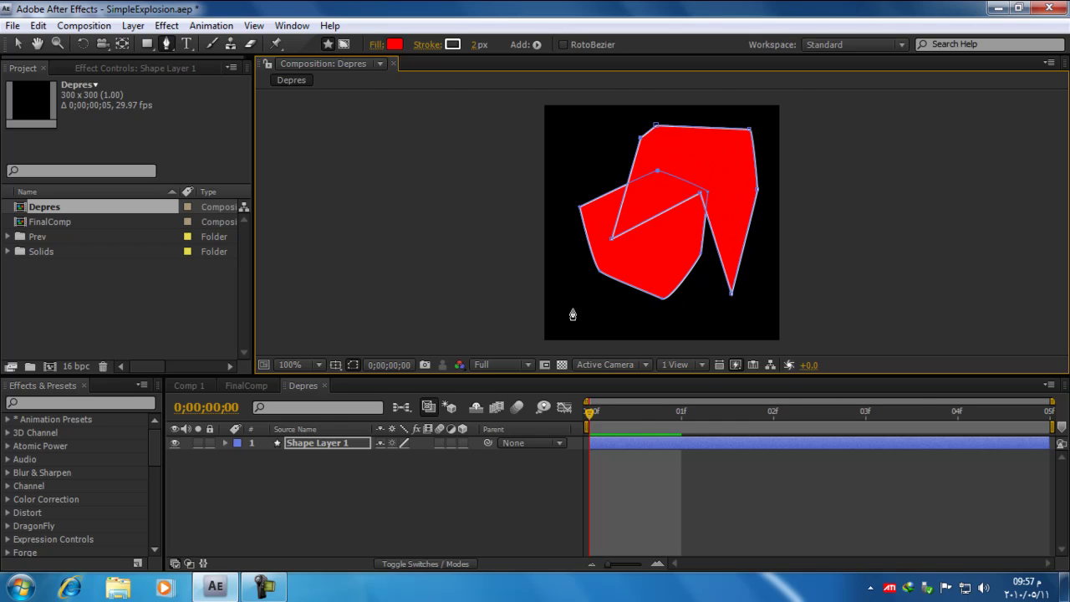
Draw a third irregular closed path over the other two, starting near the left edge of the composition
left_click(560, 265)
left_click(575, 147)
left_click(580, 185)
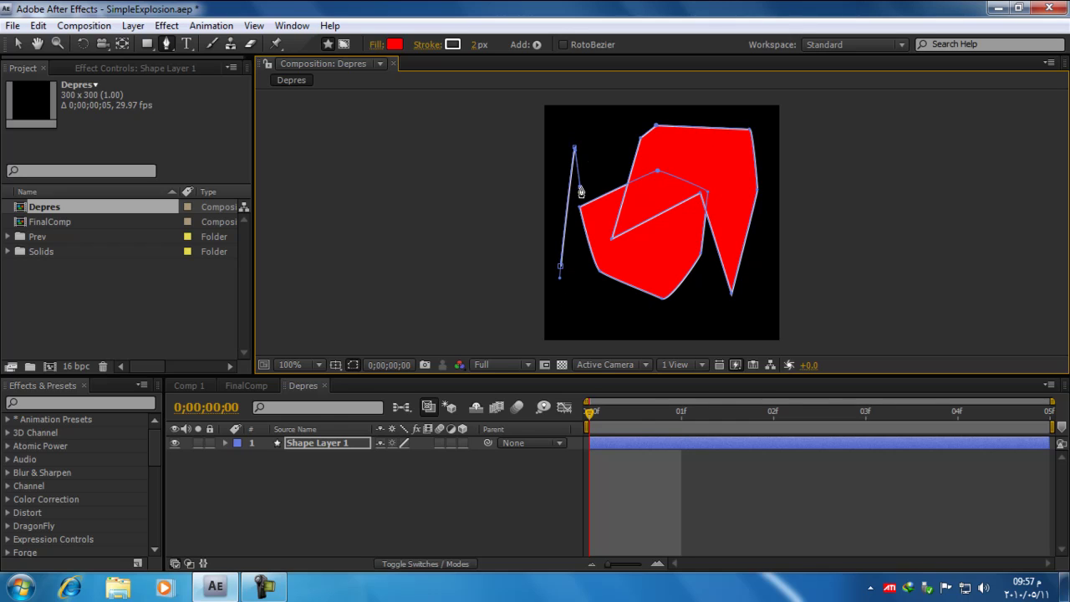
left_click(597, 136)
left_click(740, 182)
left_click(686, 300)
left_click(597, 274)
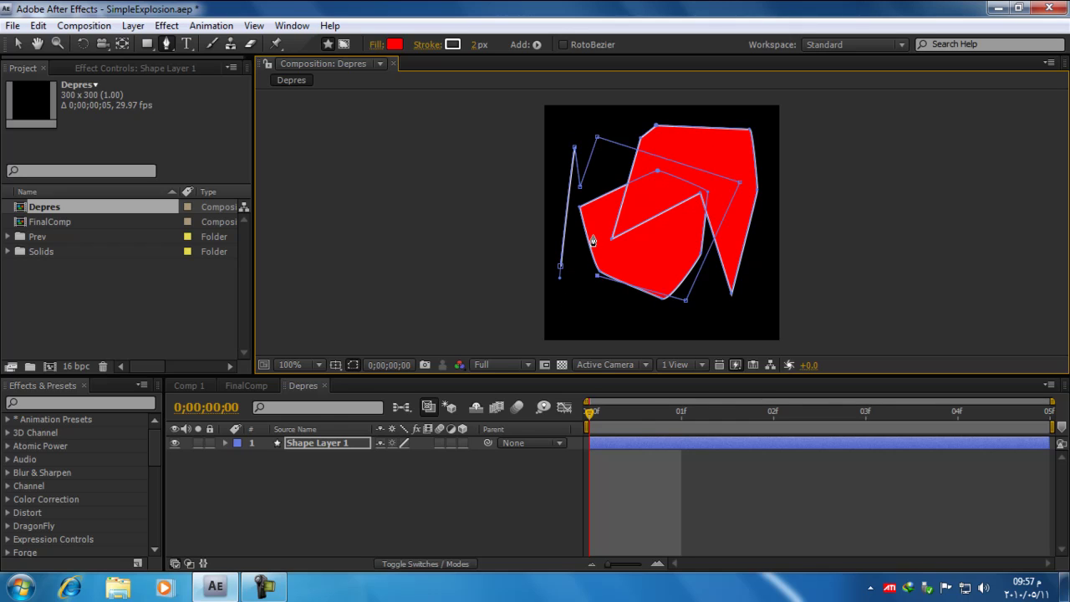
left_click(560, 277)
left_click(560, 266)
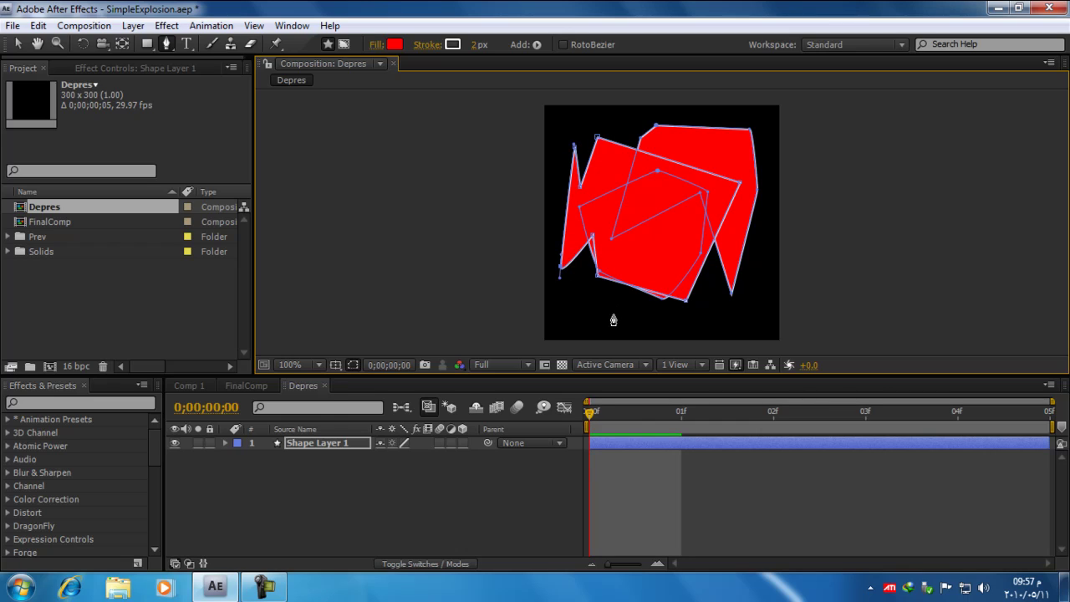
Undo the two extra paths, back to the single six-sided shape
key("ctrl+z")
key("ctrl+z")
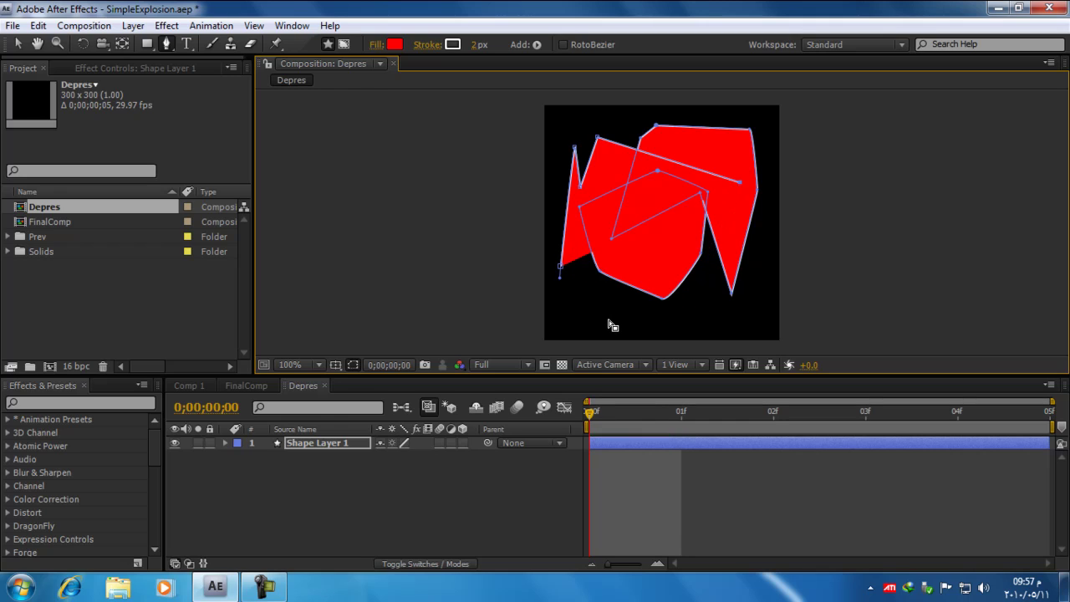
key("ctrl+z")
key("ctrl+z")
key("ctrl+z")
key("ctrl+z")
key("ctrl+z")
key("ctrl+z")
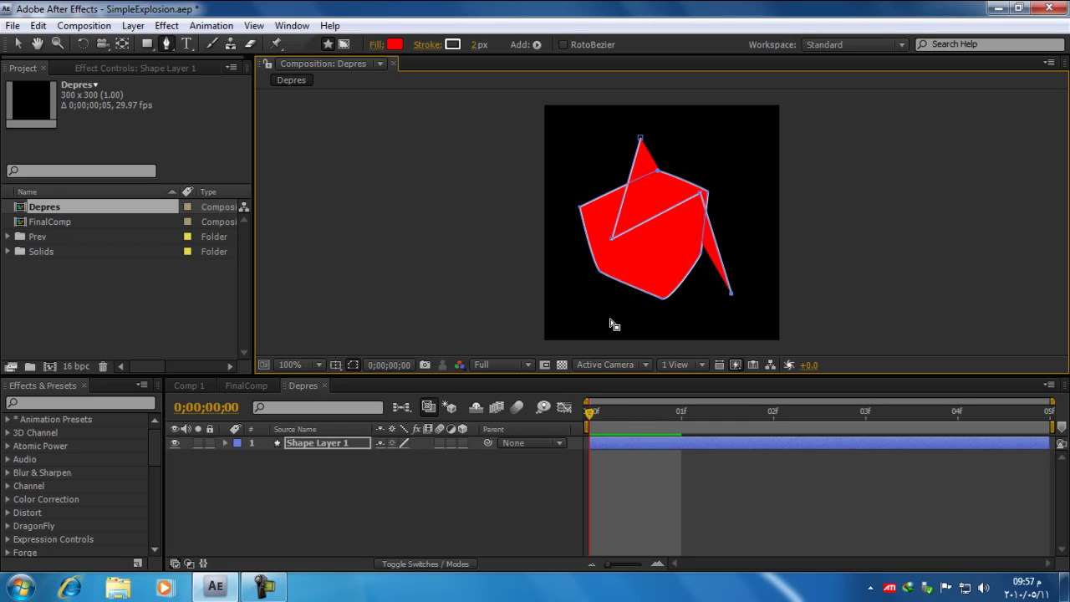
key("ctrl+z")
key("ctrl+z")
key("ctrl+z")
key("ctrl+z")
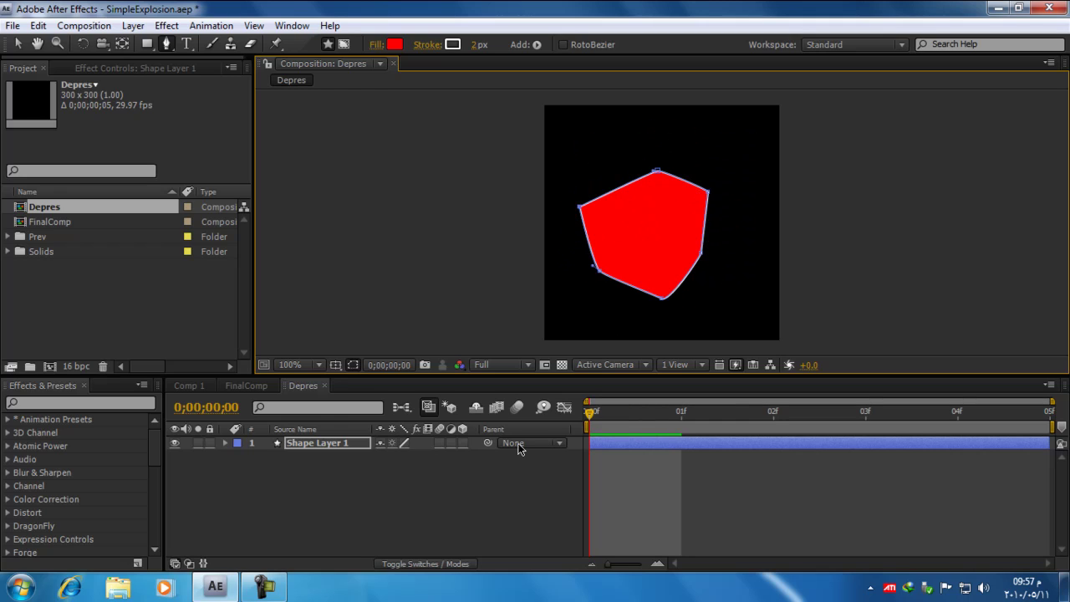
Remove the stroke from the six-sided shape on Shape Layer 1 by setting its stroke type to None
left_click(384, 504)
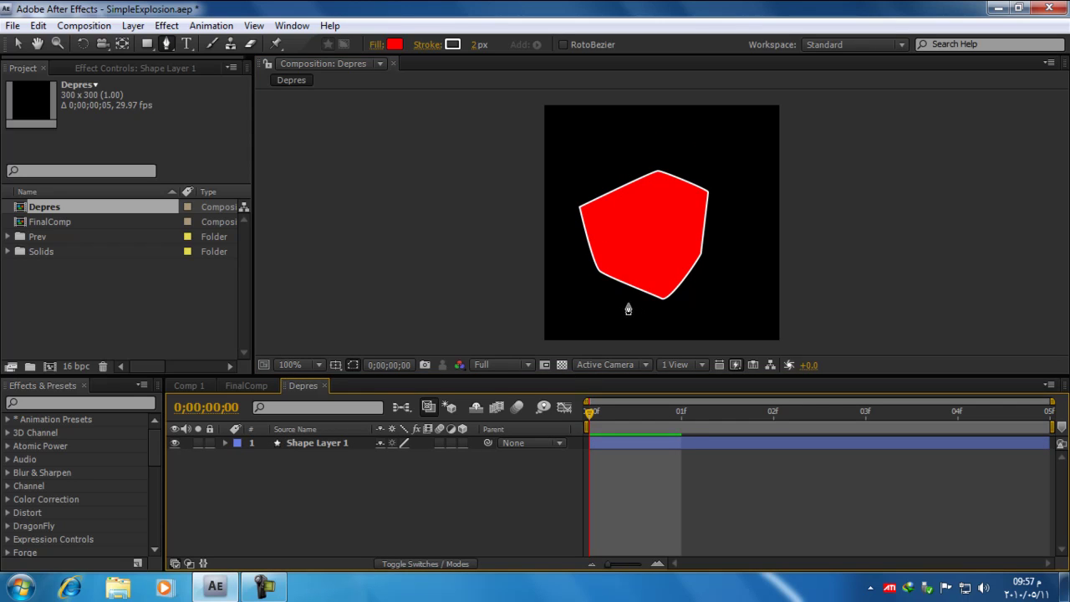
left_click(318, 443)
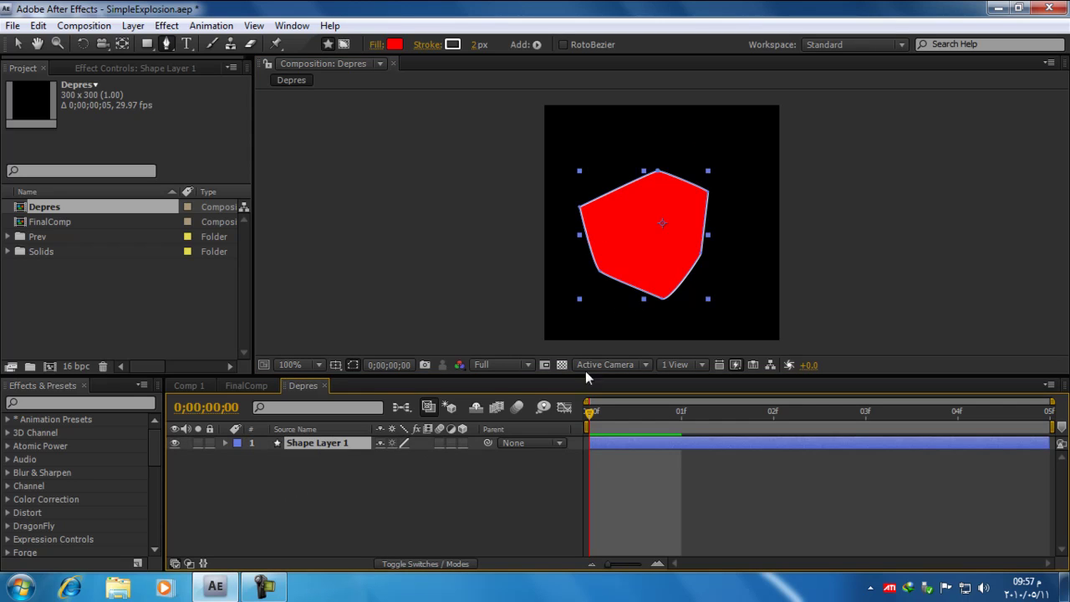
left_click(452, 44)
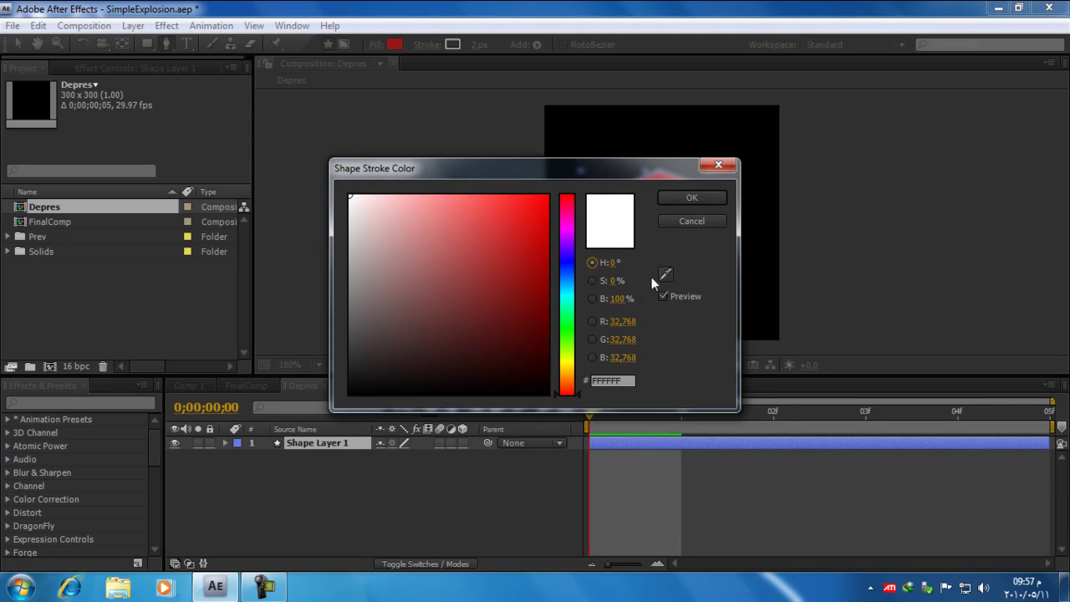
left_click(690, 221)
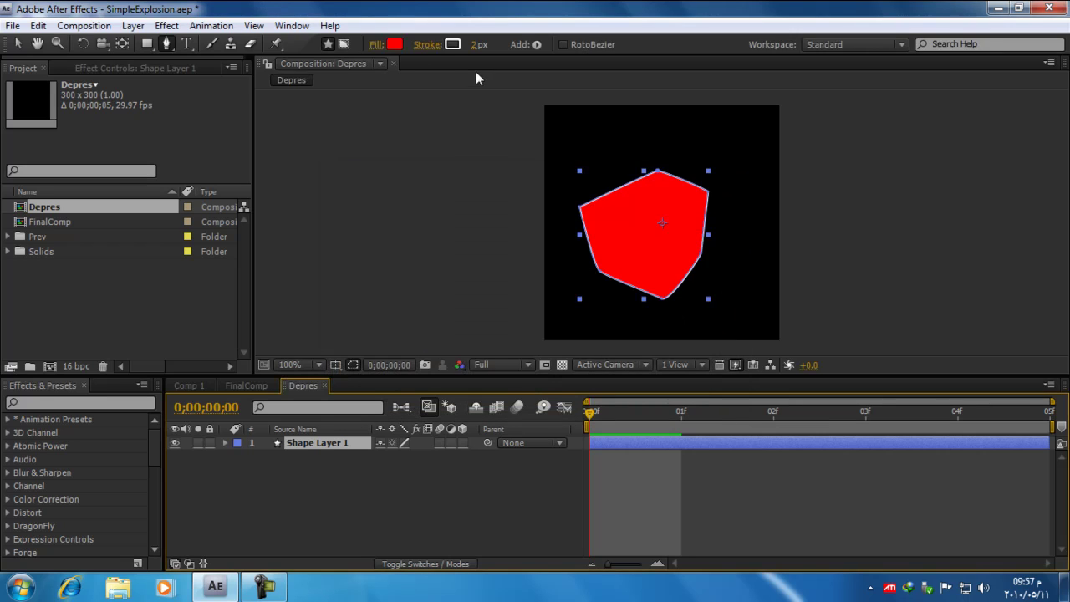
left_click(428, 44)
left_click(456, 249)
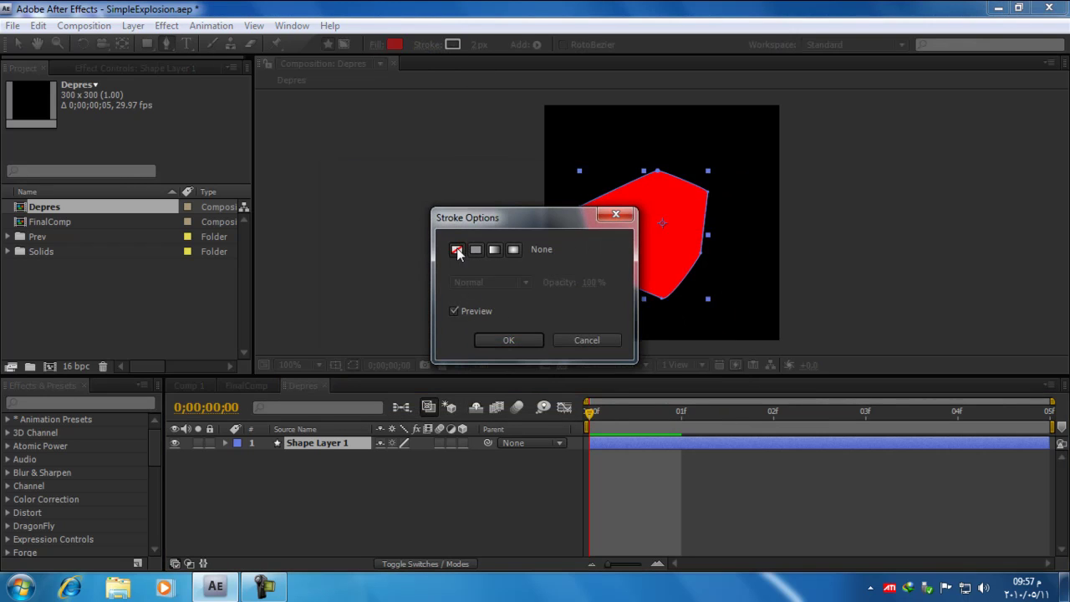
left_click(506, 340)
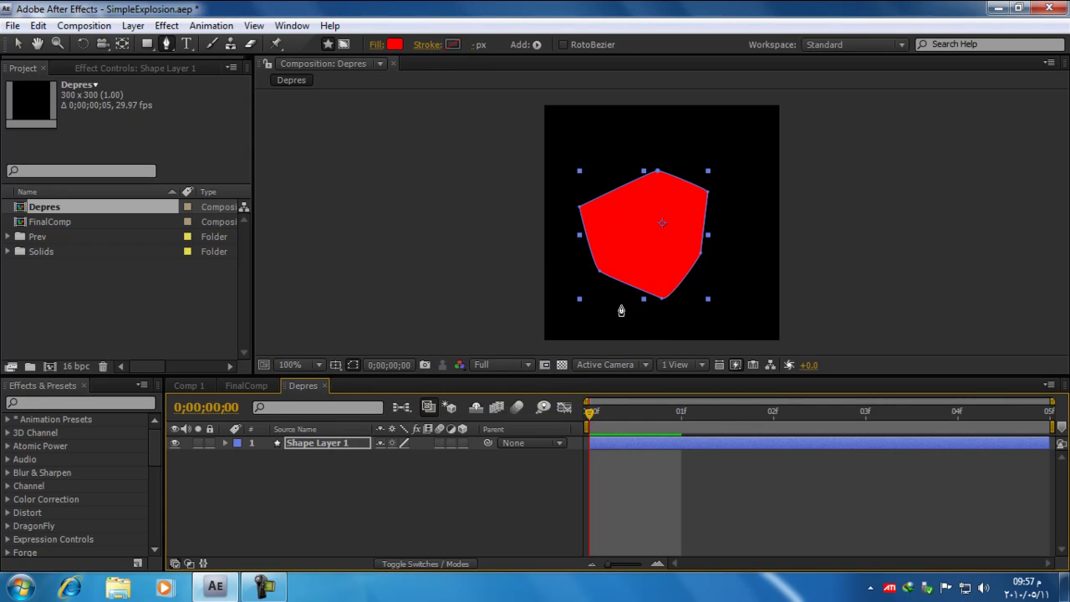
Draw a closed, jagged seven-point red shape on a new shape layer, spanning from the composition's left edge to its right side
left_click(416, 495)
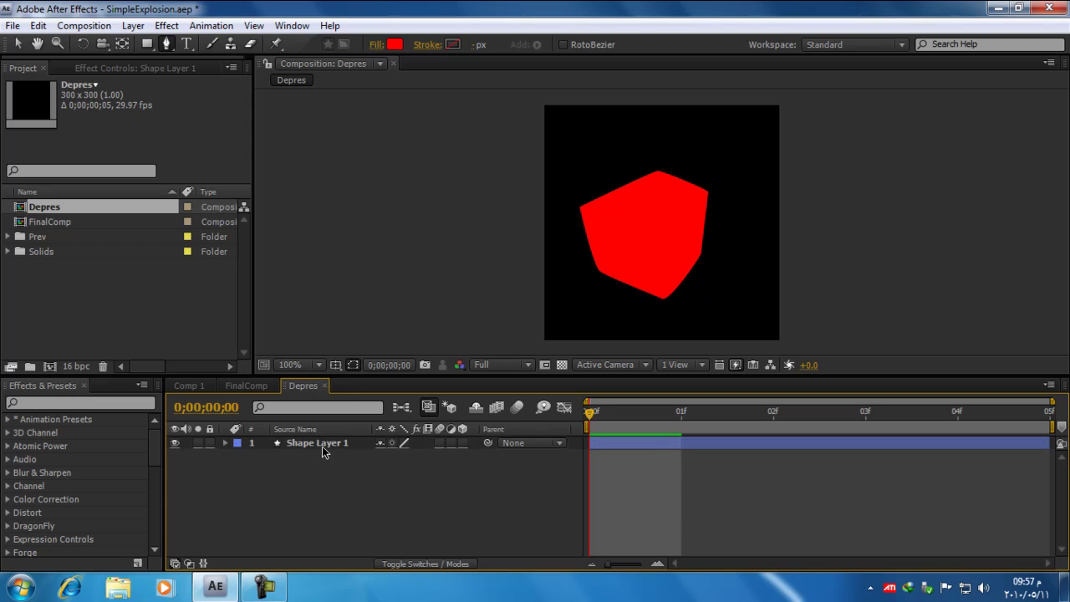
left_click(747, 264)
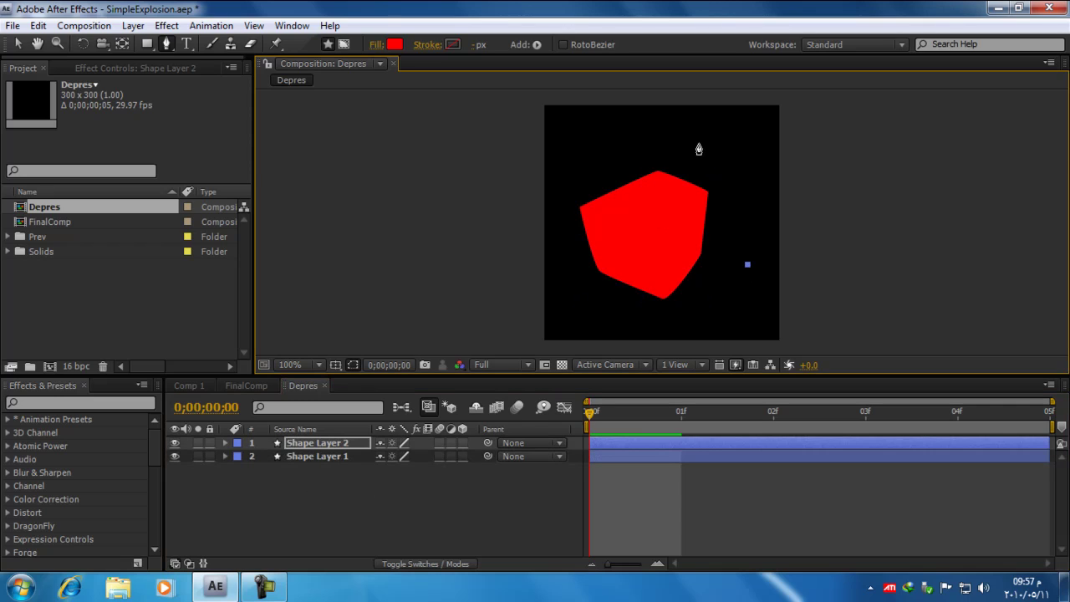
left_click(698, 144)
left_click(630, 231)
left_click(540, 194)
left_click(565, 268)
left_click(647, 313)
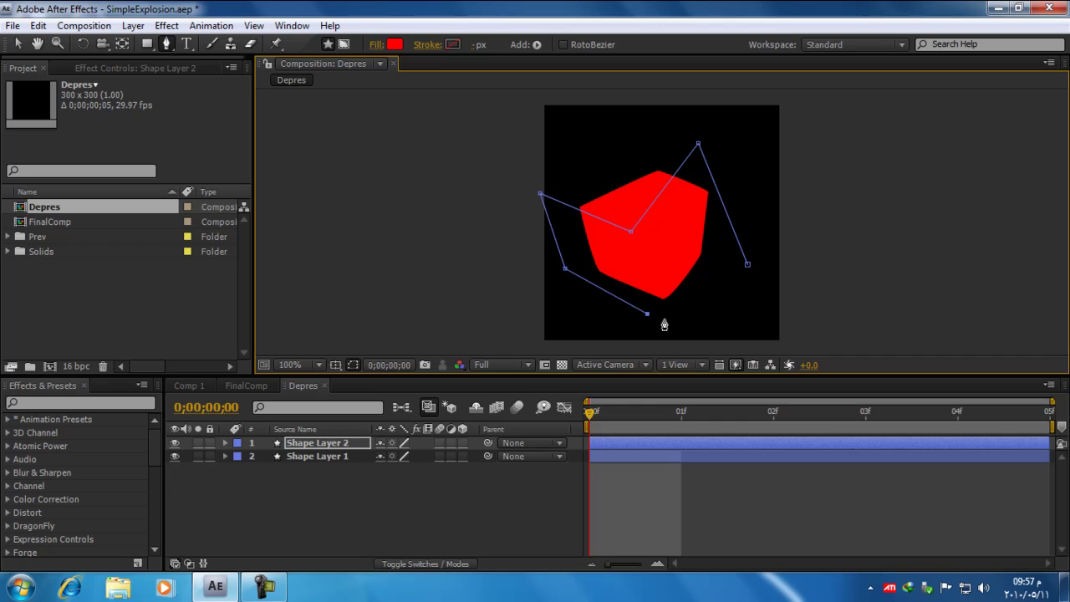
left_click(723, 294)
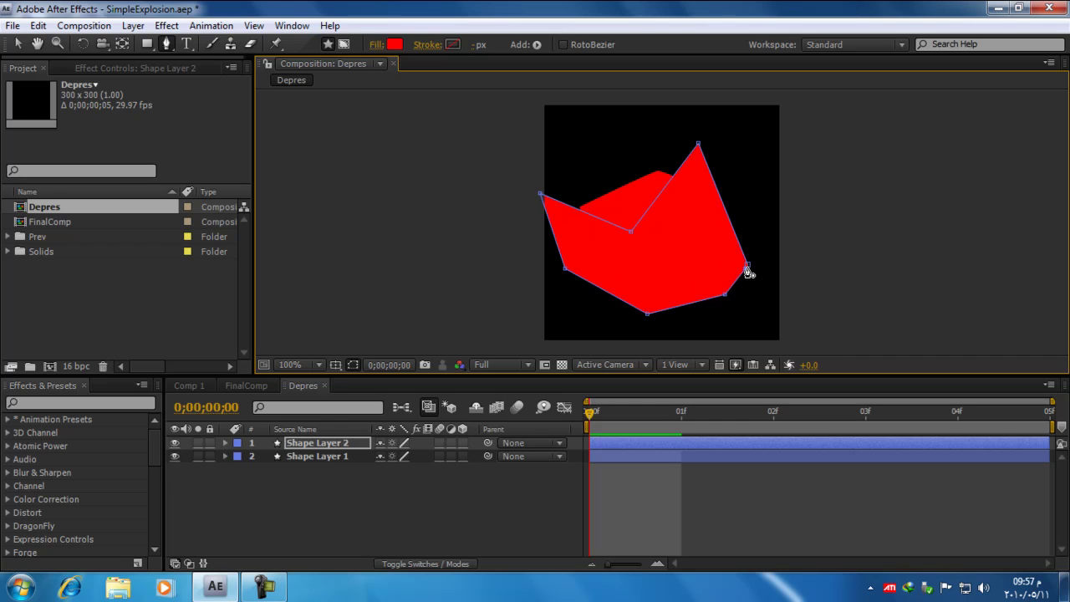
left_click(747, 265)
Draw a third closed, notched seven-point shape on its own new layer, over the middle of the composition
left_click(396, 526)
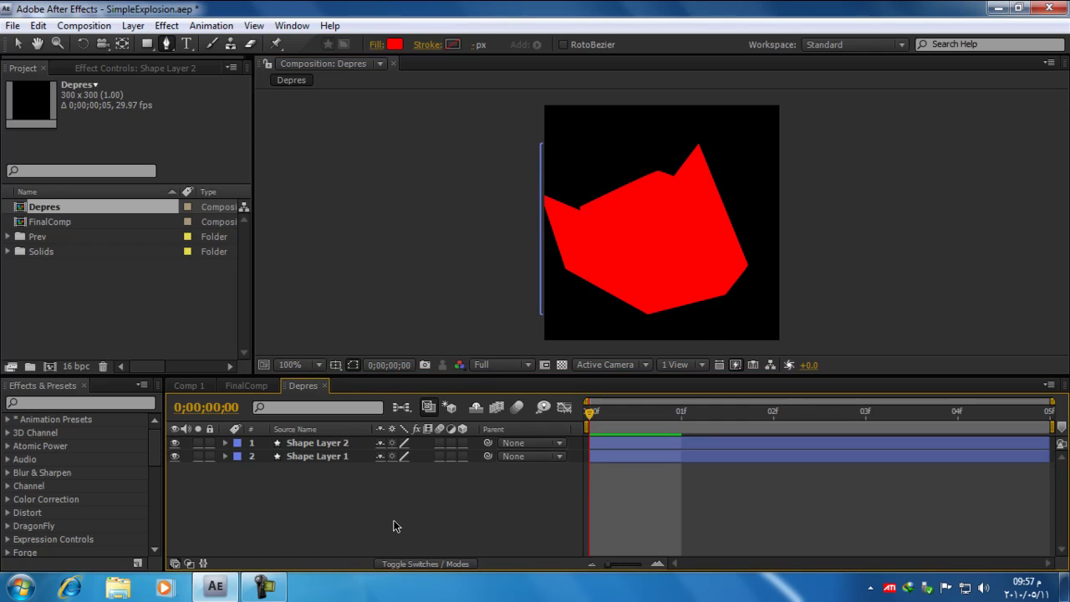
left_click(641, 144)
left_click(664, 241)
left_click(727, 194)
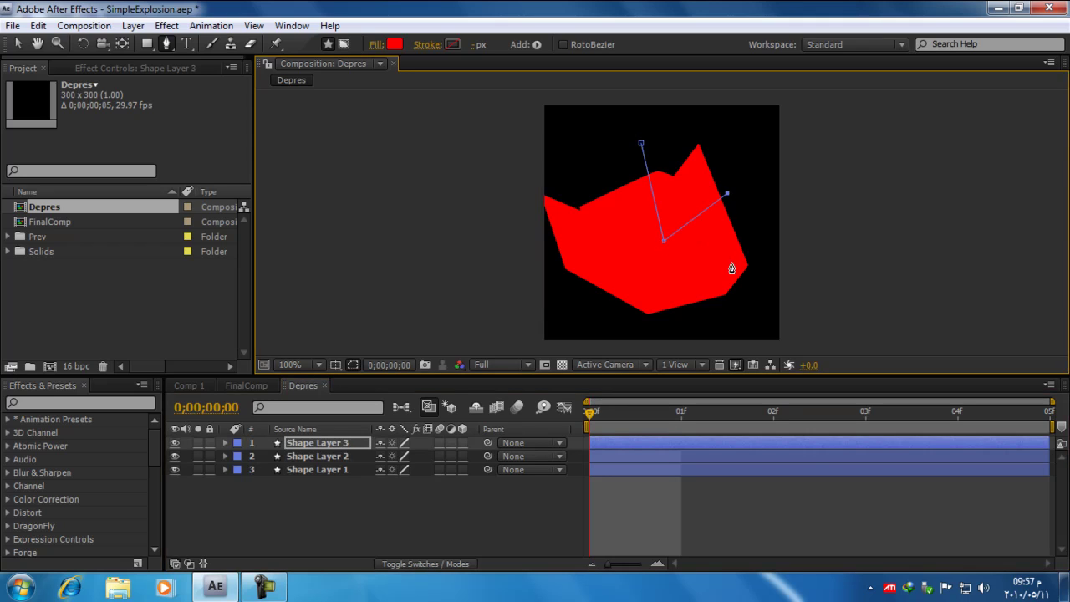
left_click(731, 263)
left_click(637, 312)
left_click(598, 223)
left_click(595, 157)
left_click(641, 144)
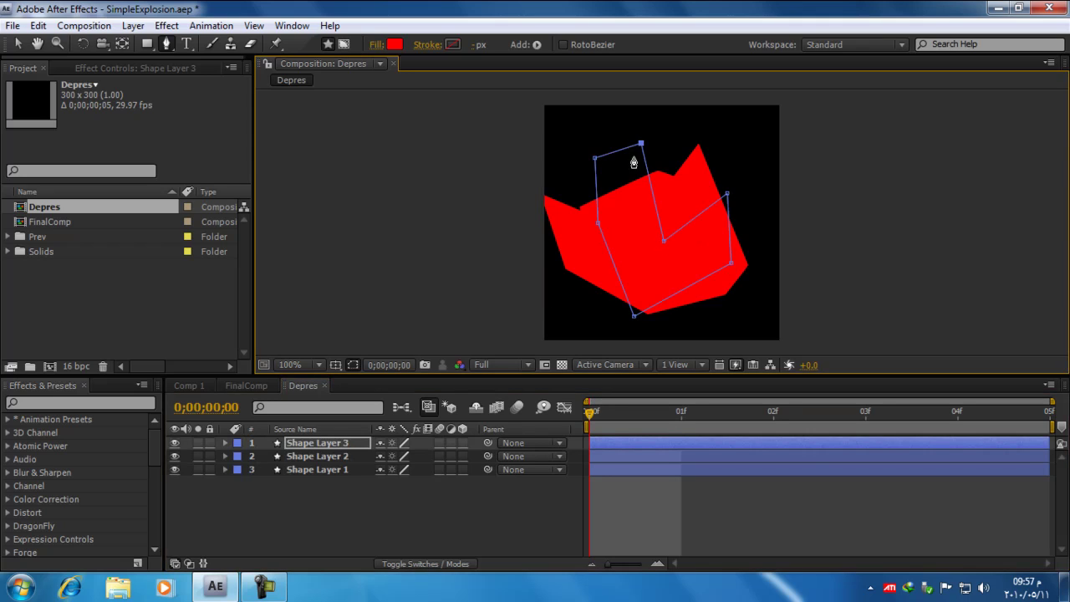
Draw a fourth closed, hooked nine-point shape on its own new layer, reaching the composition's upper right corner
left_click(440, 524)
left_click(675, 134)
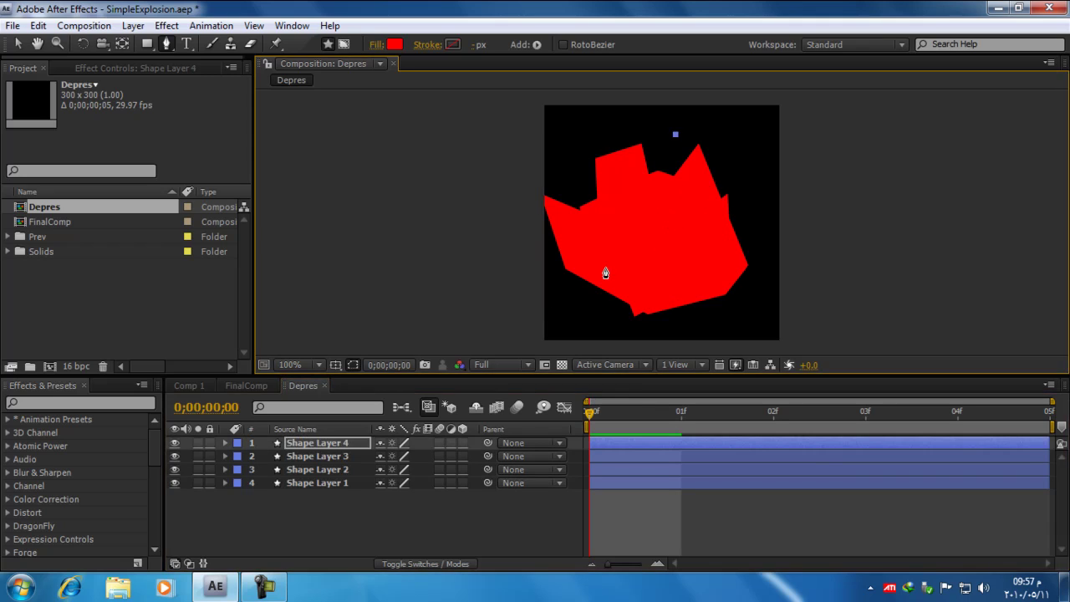
left_click(606, 267)
left_click(665, 308)
left_click(711, 231)
left_click(750, 171)
left_click(742, 269)
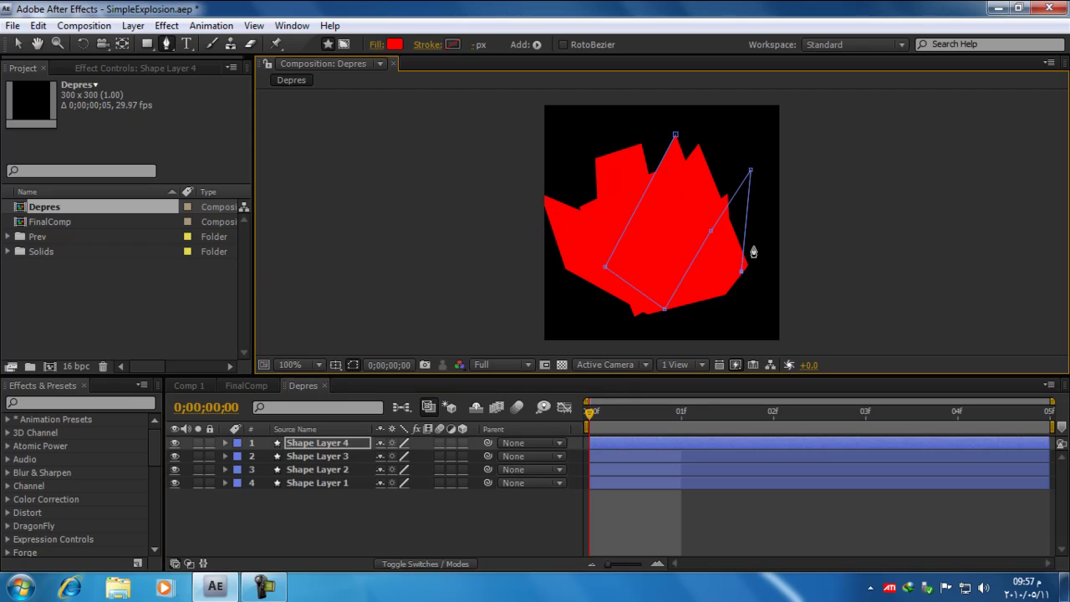
left_click(766, 215)
left_click(762, 131)
left_click(701, 128)
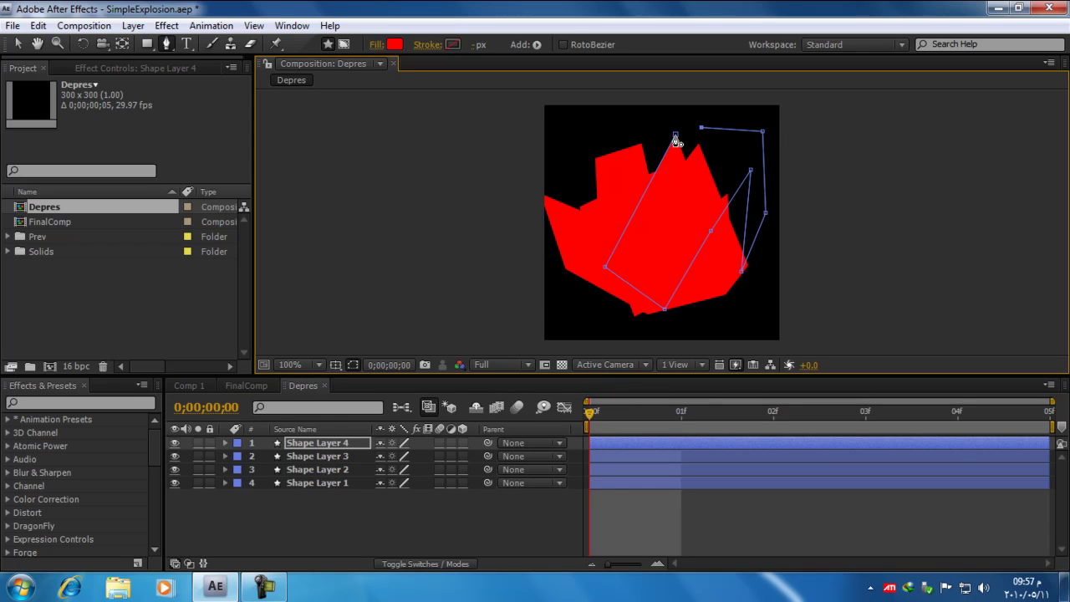
left_click(675, 135)
Draw a fifth closed eight-point shape on its own new layer, with notches in its upper and lower edges
left_click(424, 537)
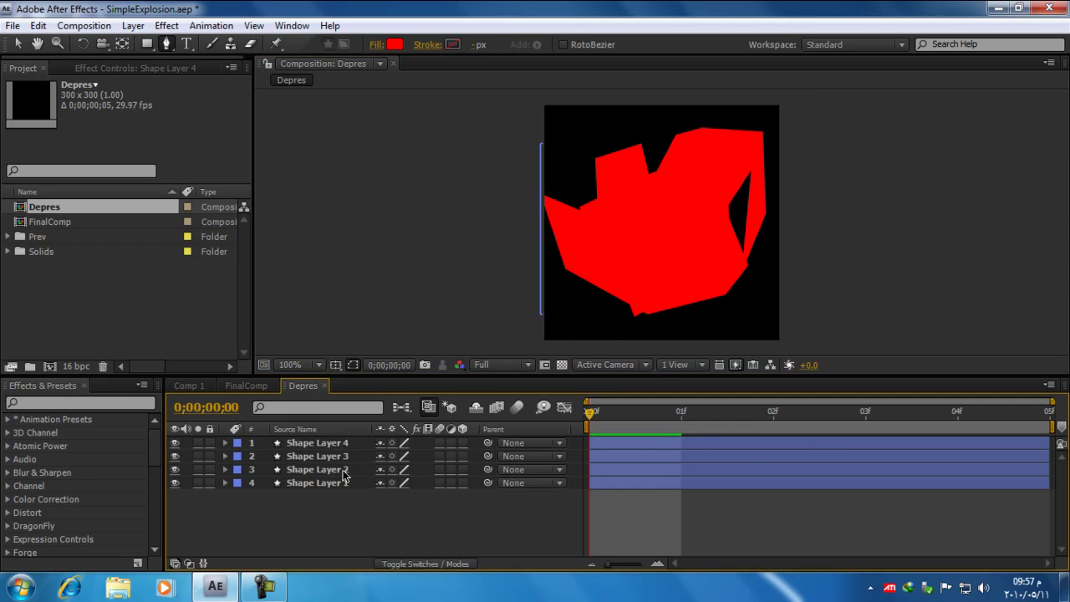
left_click(594, 264)
left_click(602, 173)
left_click(671, 204)
left_click(722, 180)
left_click(721, 265)
left_click(684, 314)
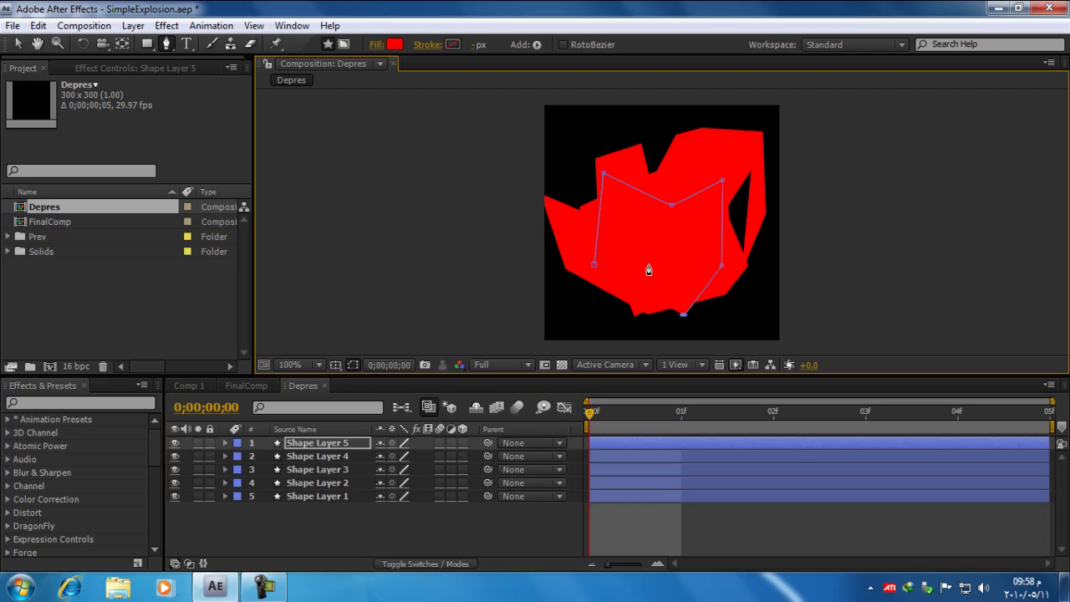
left_click(648, 264)
left_click(592, 295)
left_click(386, 524)
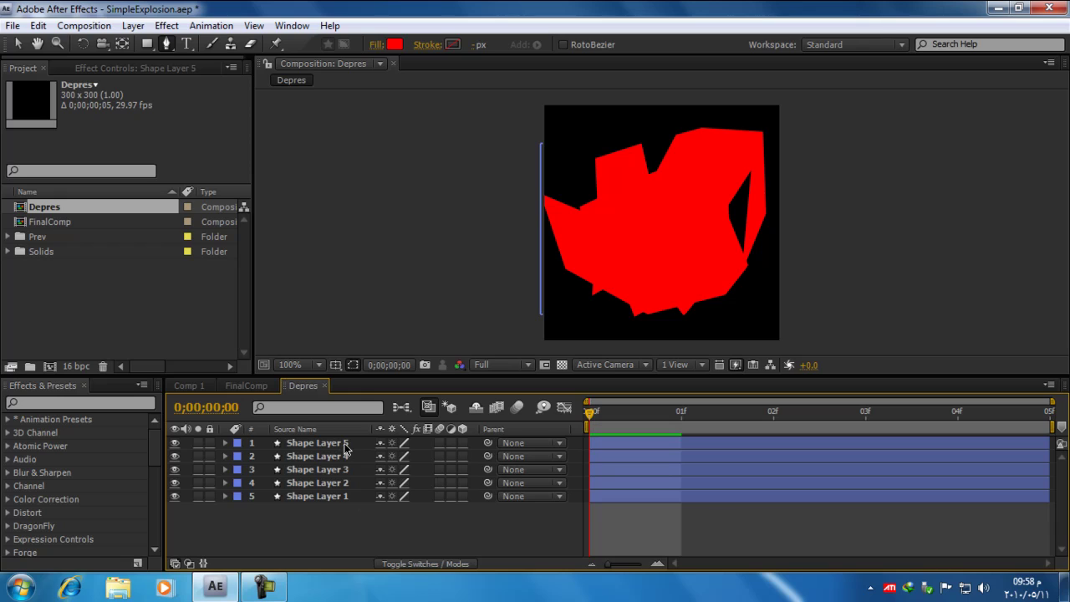
Trim Shape Layer 5 to a single frame, from frame 0 to frame 1
left_click_drag(359, 521, 331, 436)
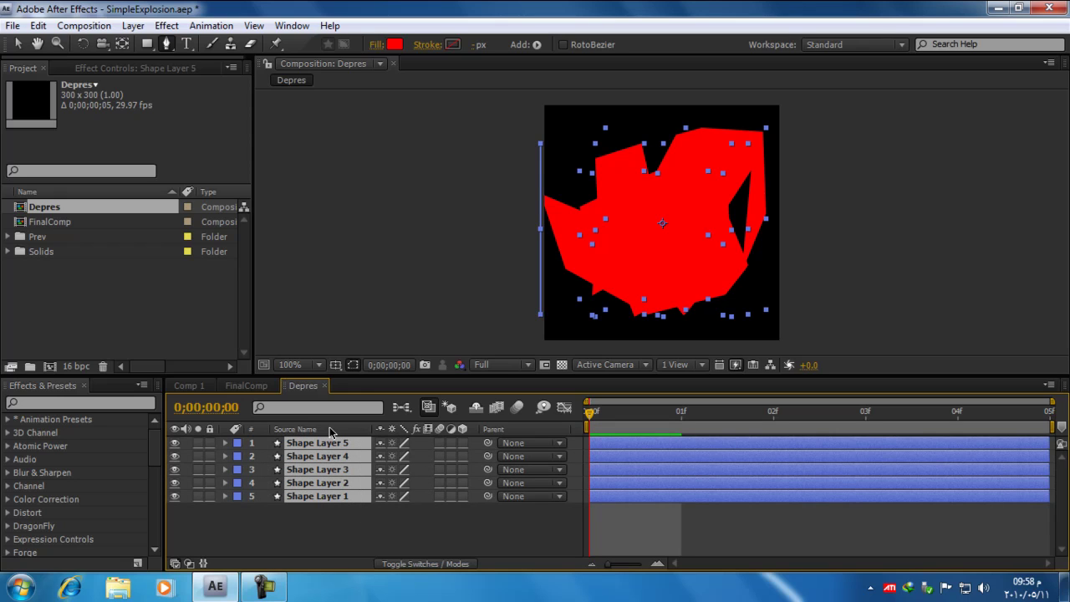
left_click(350, 496)
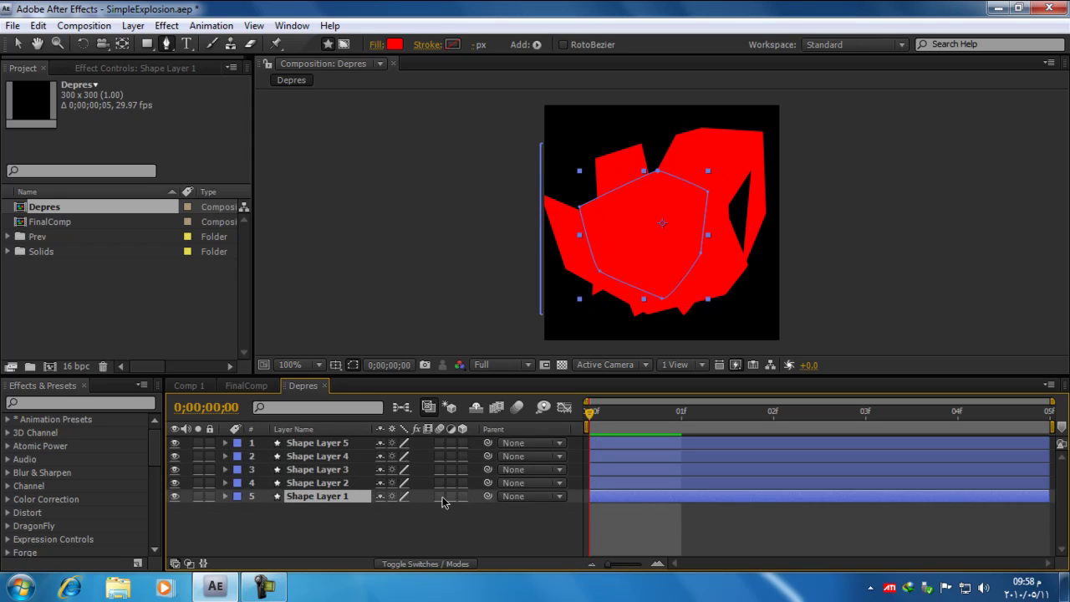
left_click(345, 445)
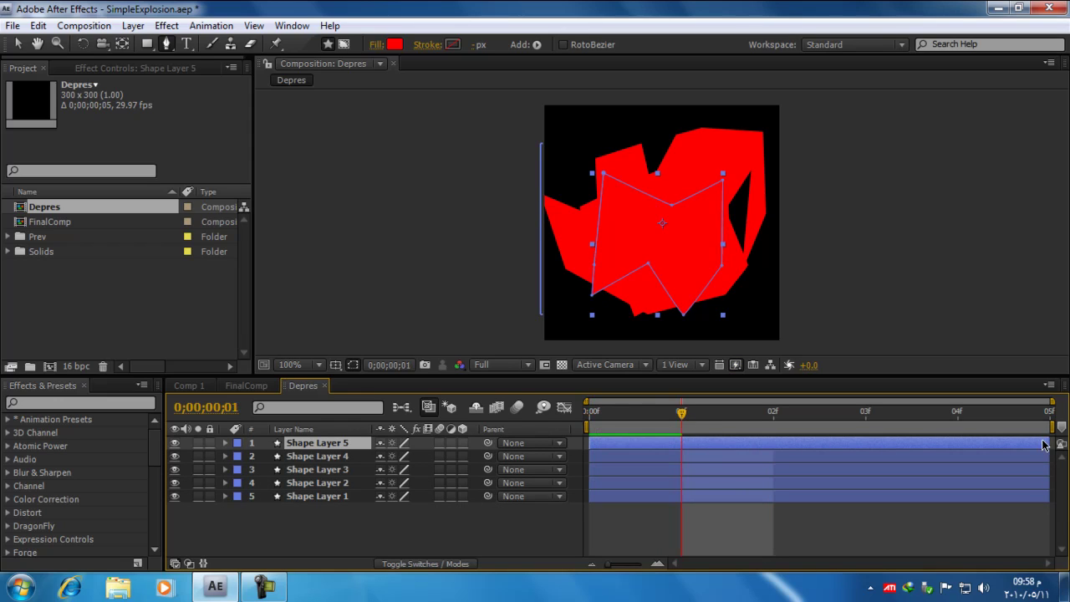
key("alt+bracketright")
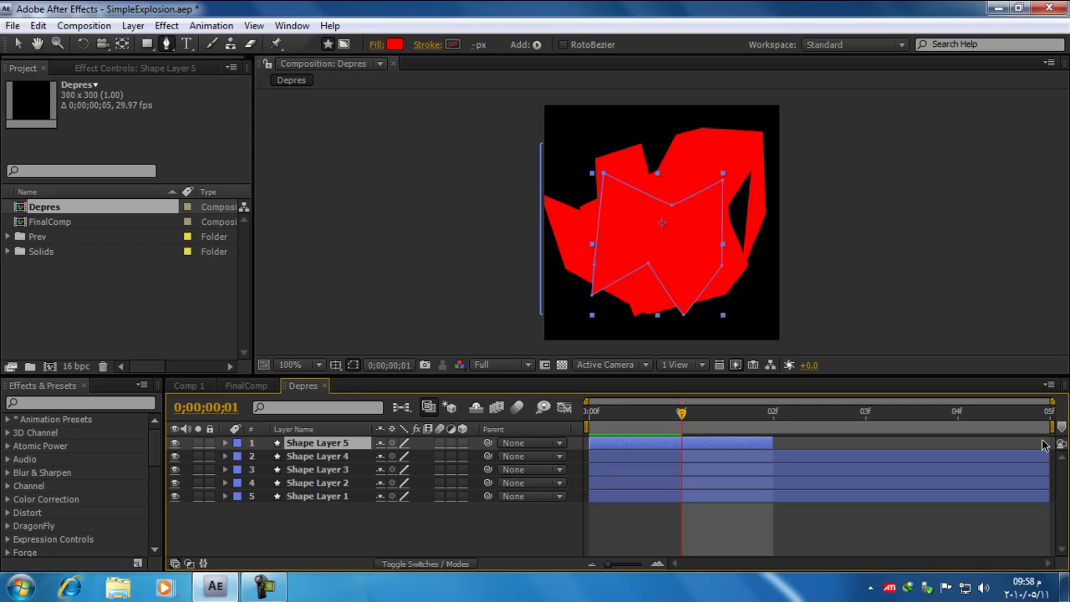
key("alt+bracketleft")
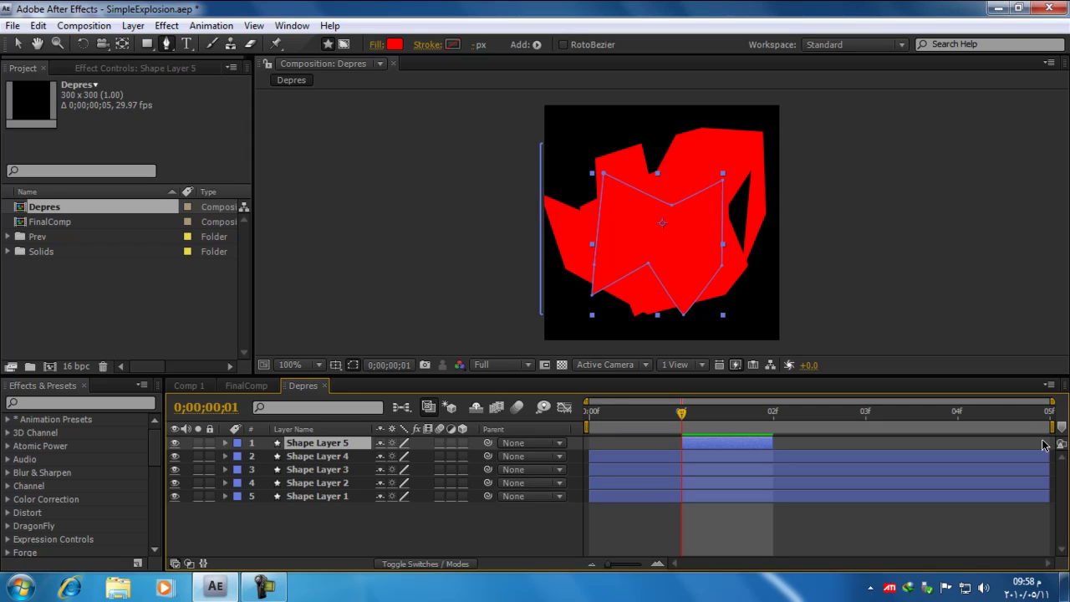
key("ctrl+z")
left_click_drag(684, 413, 695, 432)
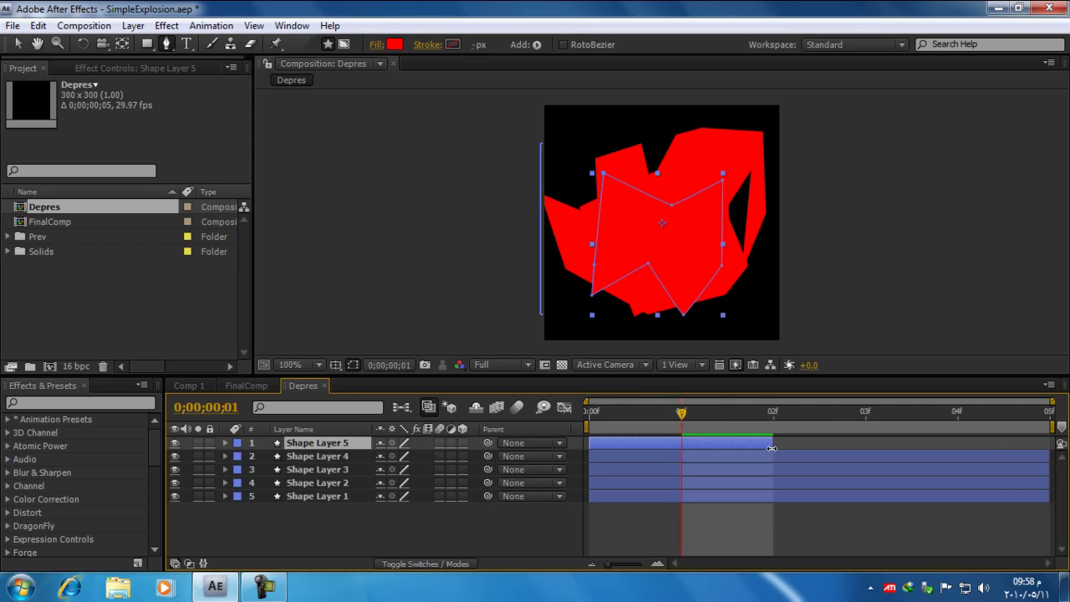
left_click_drag(771, 445, 682, 445)
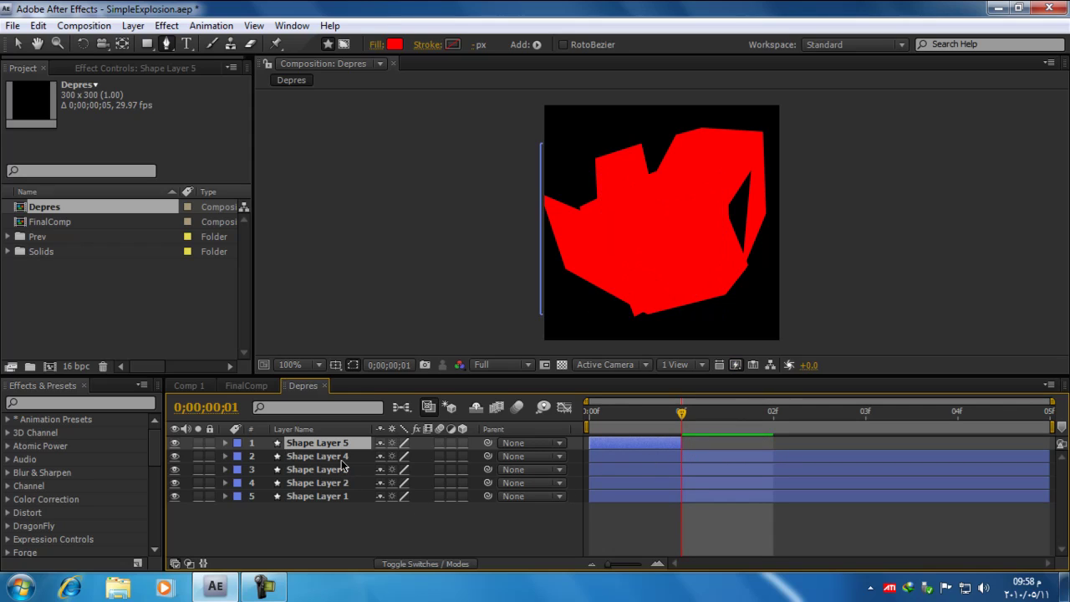
Trim Shape Layer 4 to a single frame, starting at frame 1 and ending at frame 2
left_click_drag(590, 457, 682, 457)
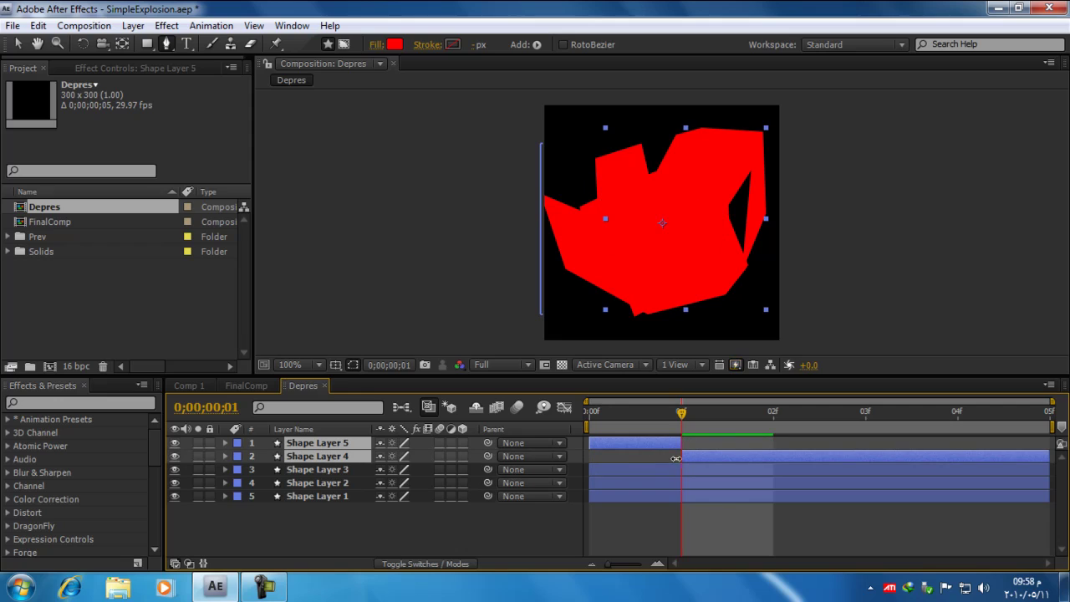
left_click_drag(682, 413, 773, 414)
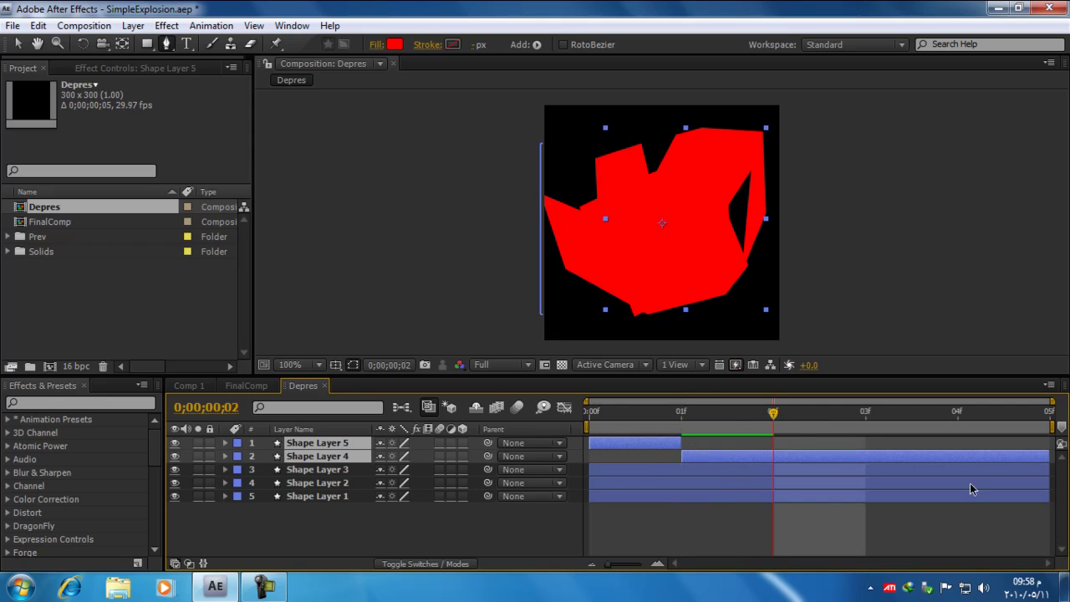
left_click_drag(1044, 456, 773, 456)
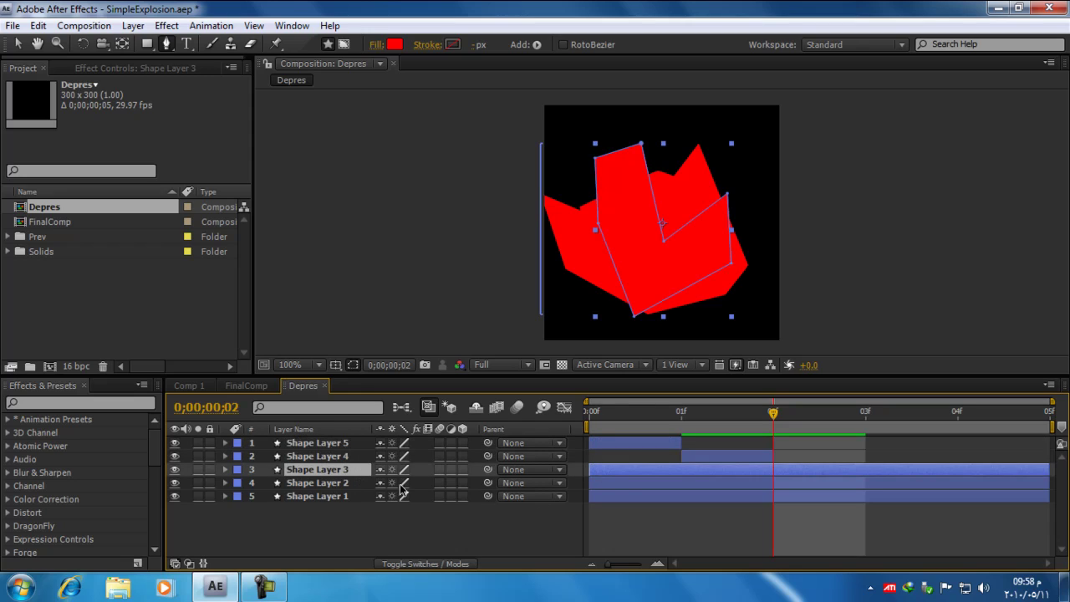
Trim Shape Layer 3 at both ends so it spans only from frame 2 to frame 3
left_click(356, 470)
left_click_drag(590, 474, 773, 473)
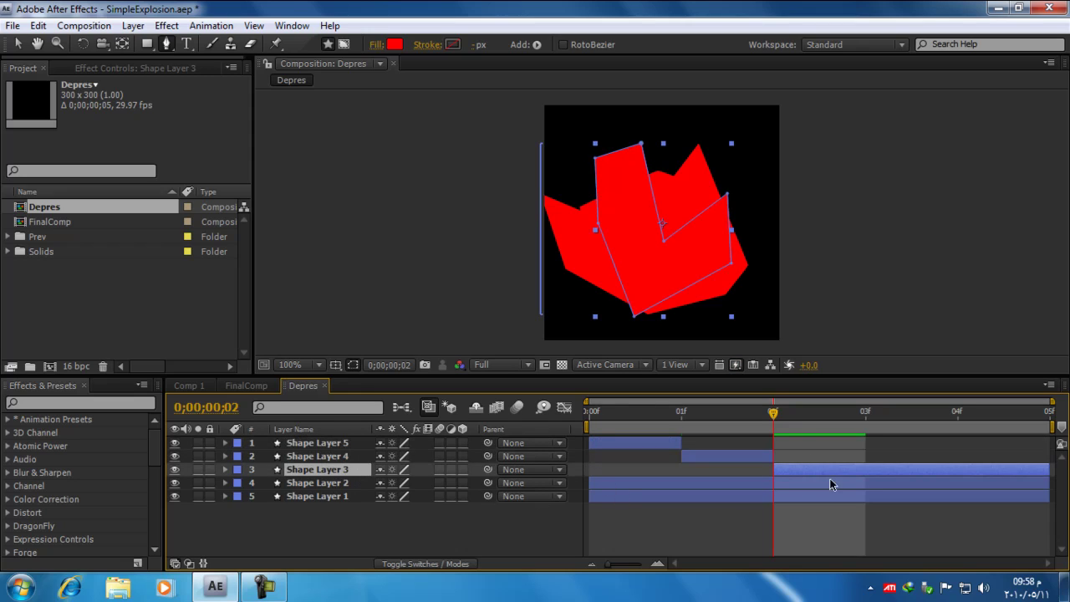
key("Page_Down")
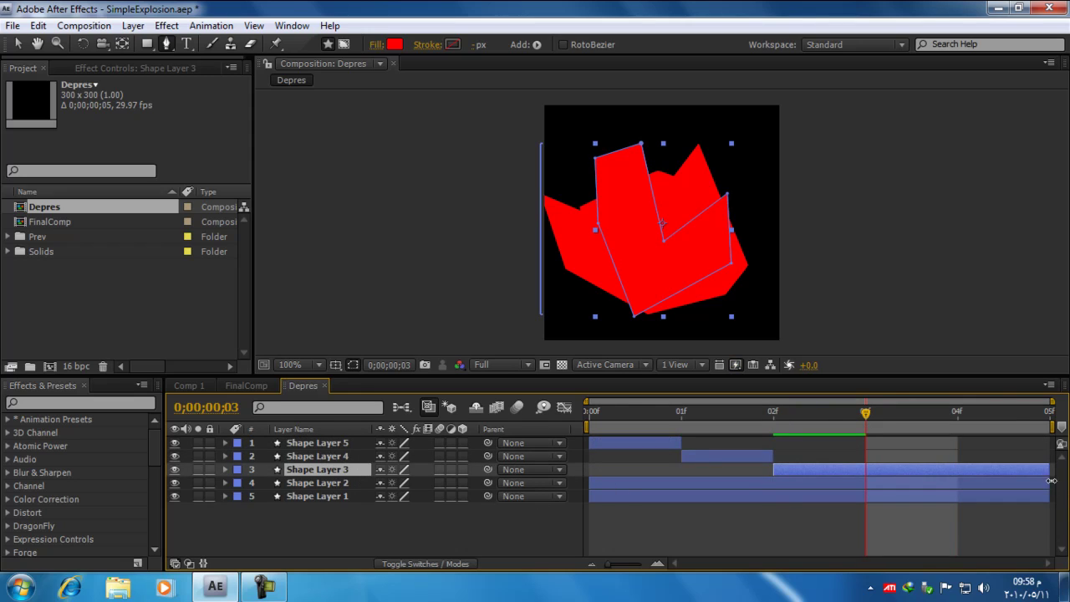
left_click_drag(1037, 475, 865, 473)
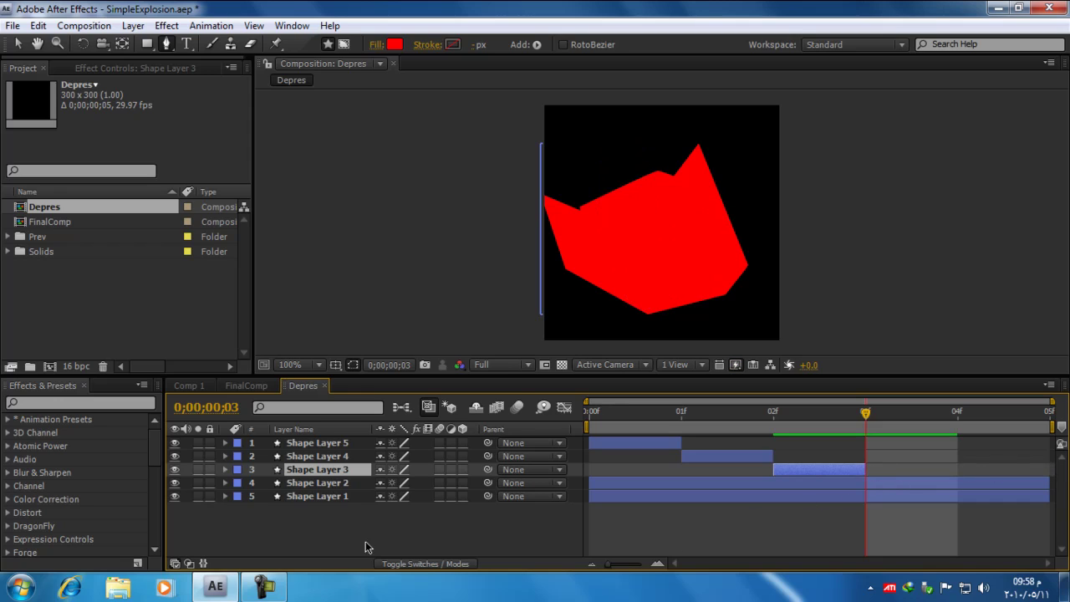
Trim Shape Layer 2 to a single frame, starting at frame 3 and ending at frame 4
left_click(328, 484)
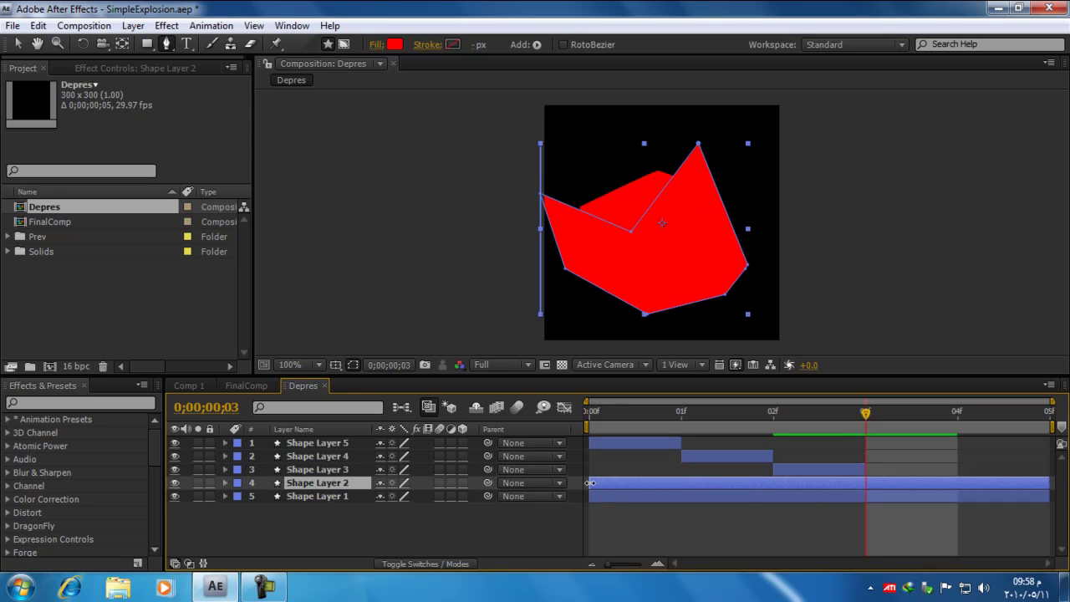
left_click_drag(589, 482, 865, 483)
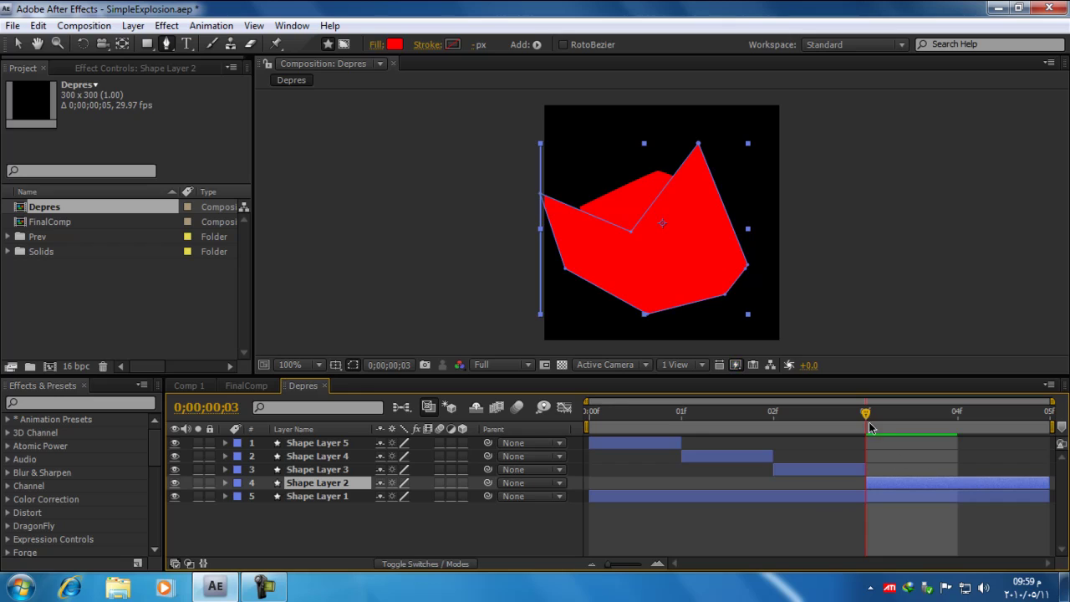
left_click_drag(874, 420, 934, 424)
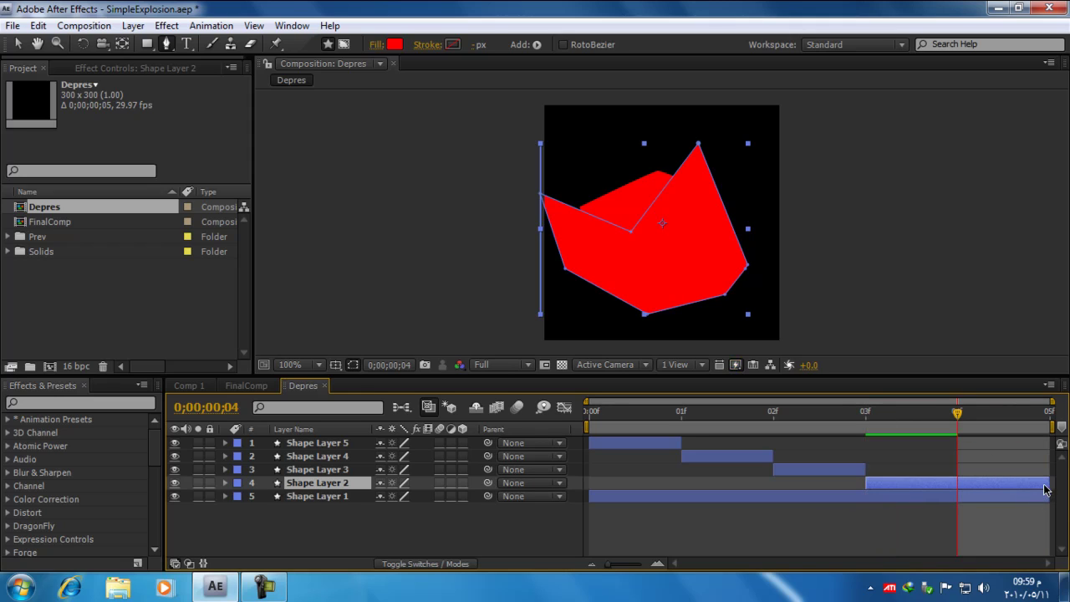
left_click_drag(1018, 485, 957, 485)
Trim the start of Shape Layer 1 to frame 4 and preview the sequence of shapes
left_click(302, 499)
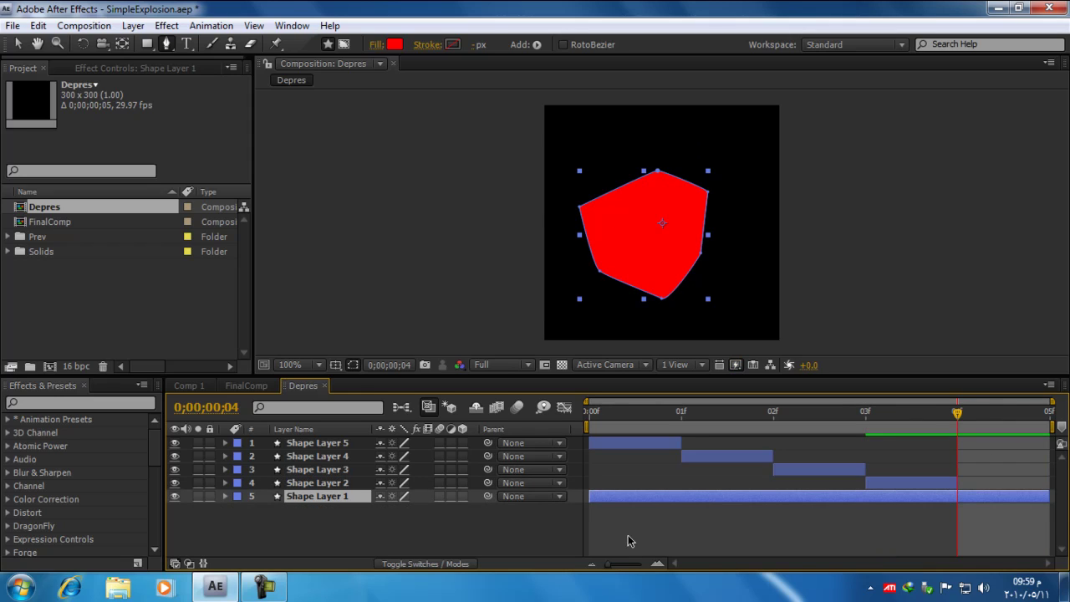
left_click_drag(588, 500, 931, 502)
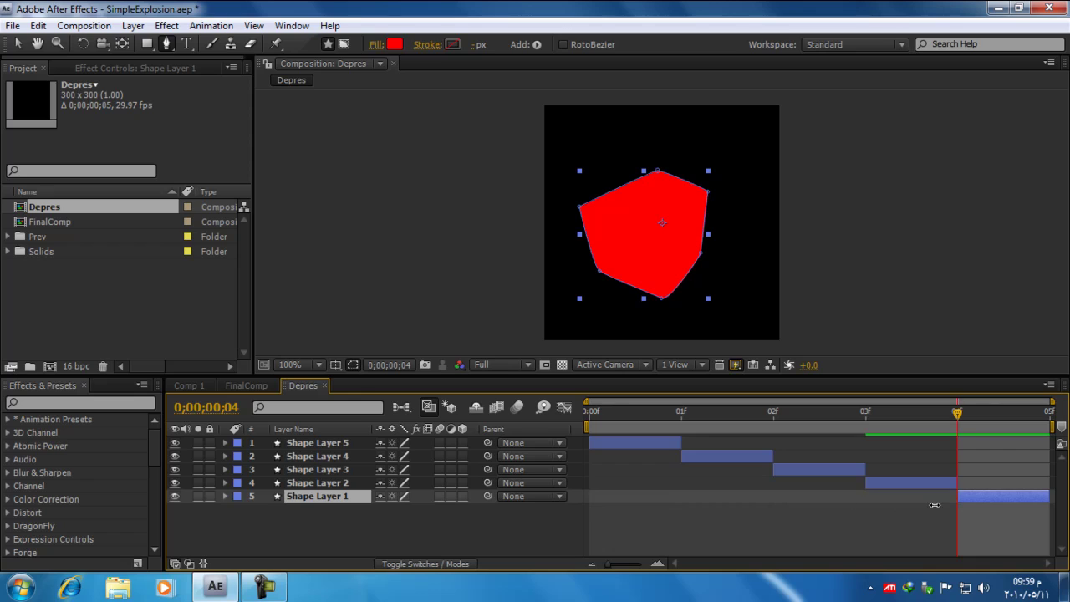
left_click(855, 537)
key("space")
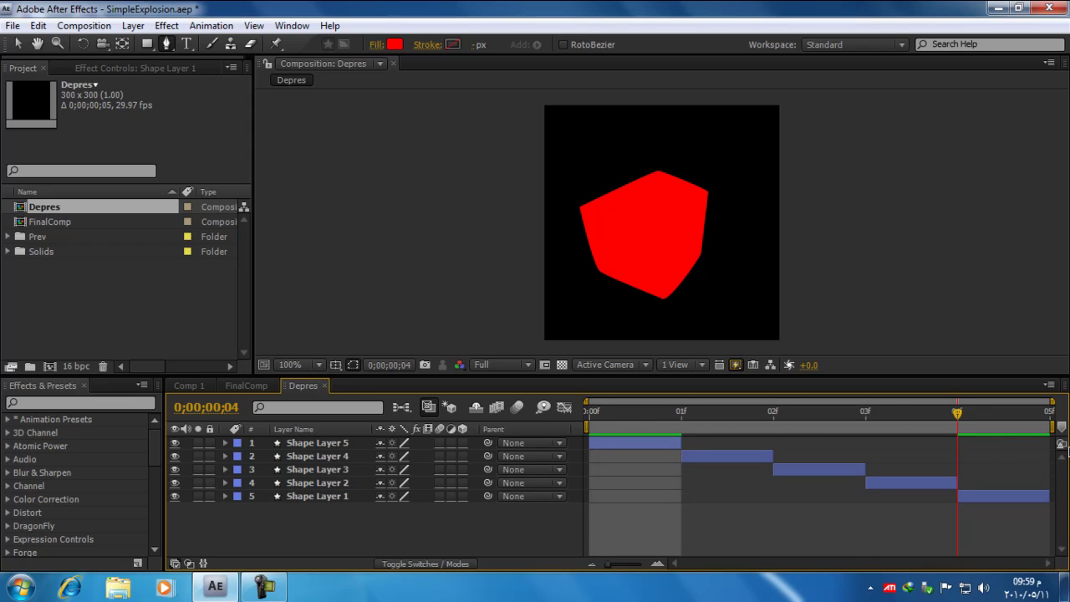
Go to time 0;00;00;05 to check the end of the composition
left_click(958, 411)
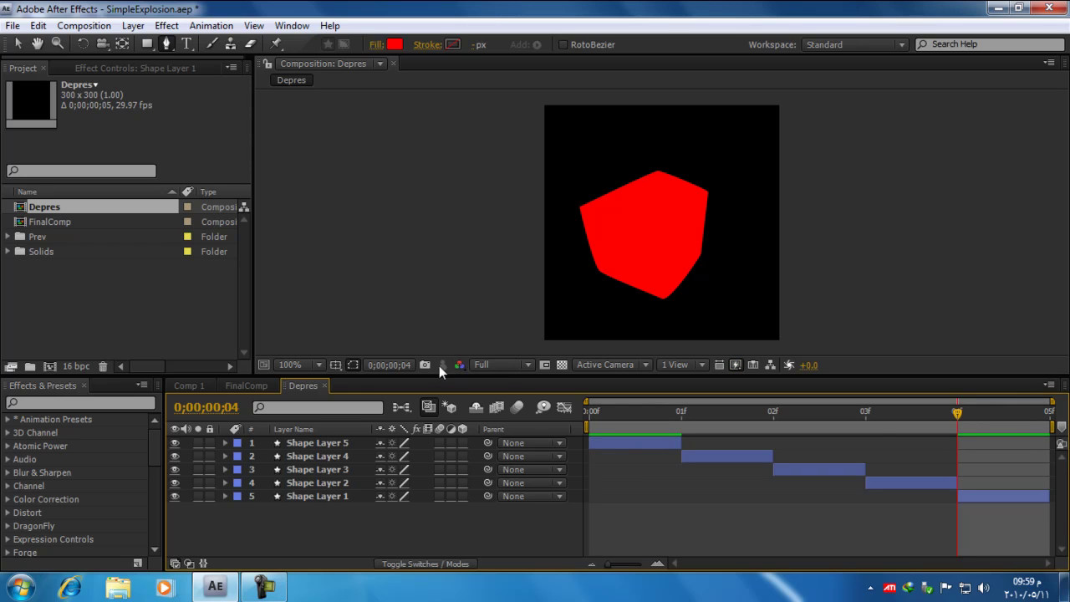
key("alt+shift+j")
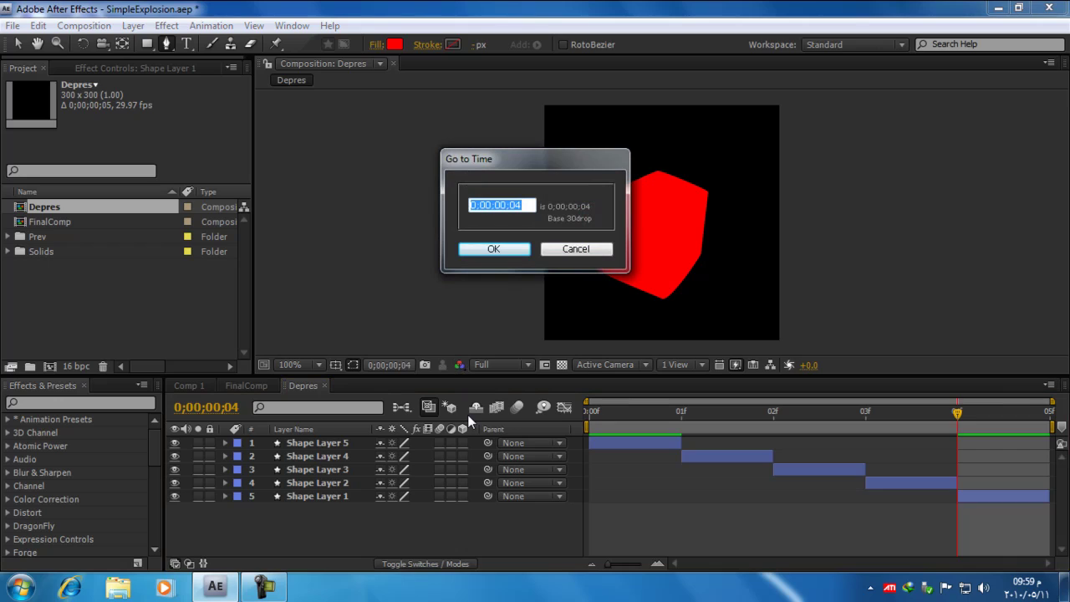
key("BackSpace")
left_click(575, 250)
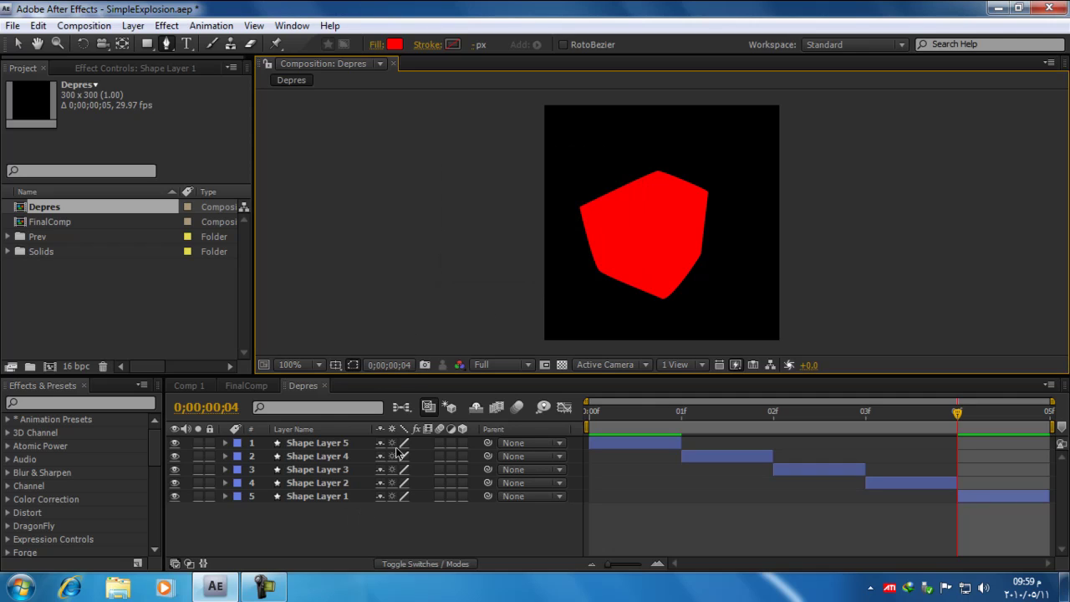
left_click(400, 366)
left_click(518, 207)
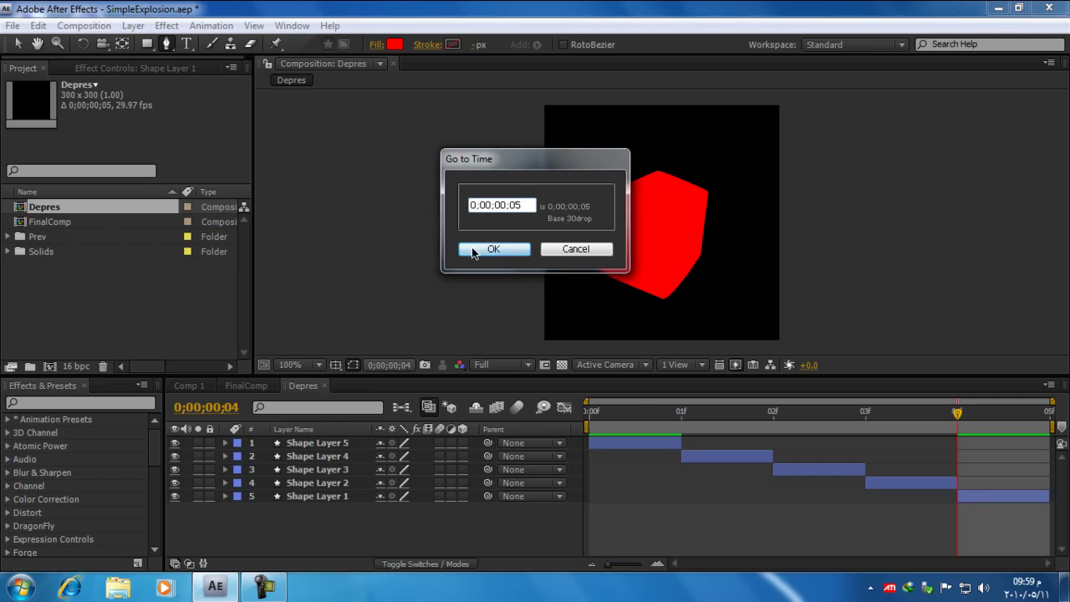
left_click(473, 251)
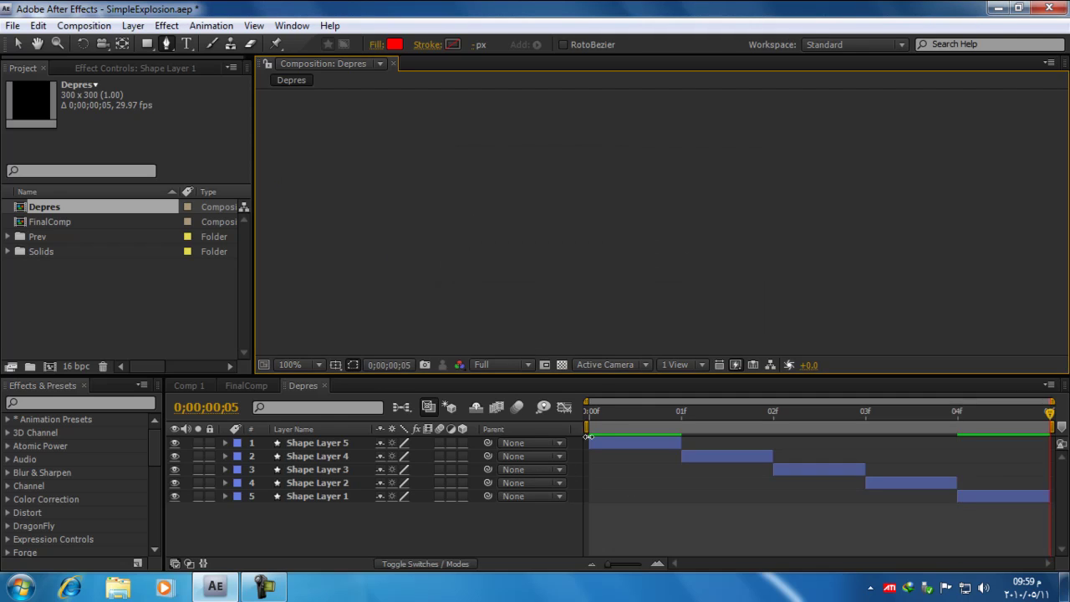
Return to the first frame and make all five shape layers 3D
left_click(593, 408)
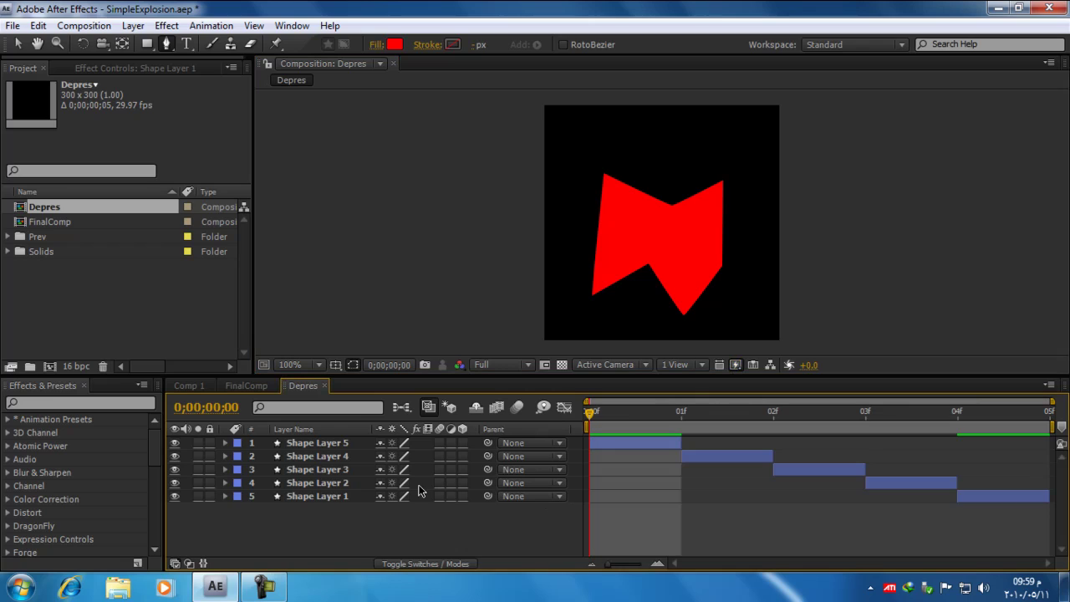
left_click(428, 408)
left_click_drag(463, 442, 463, 497)
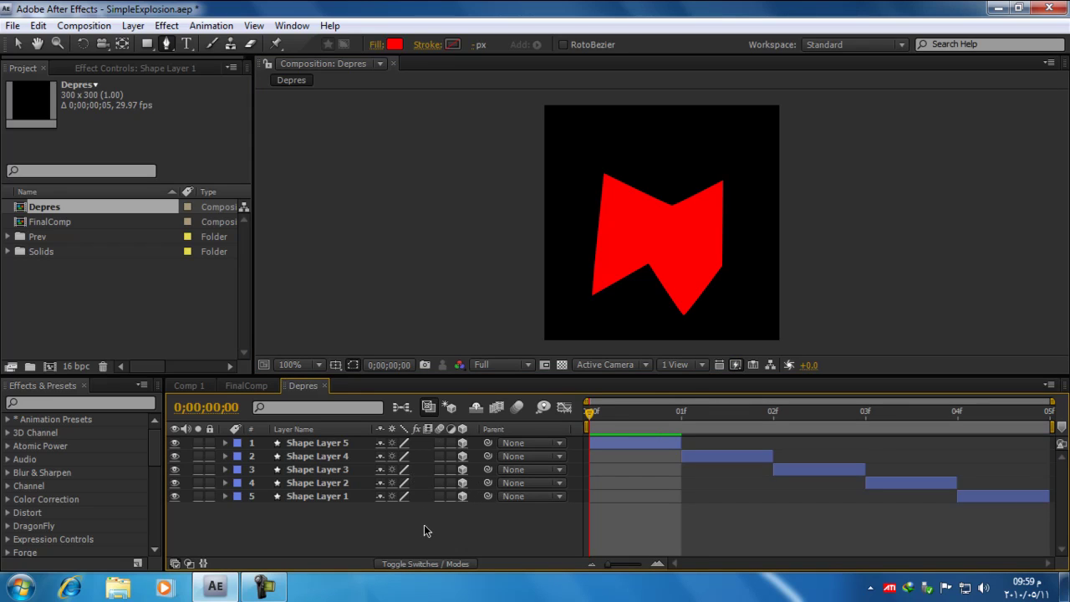
Add a new adjustment layer above the shape layers and apply the Fractal Noise effect to it
left_click(134, 27)
mouse_move(191, 45)
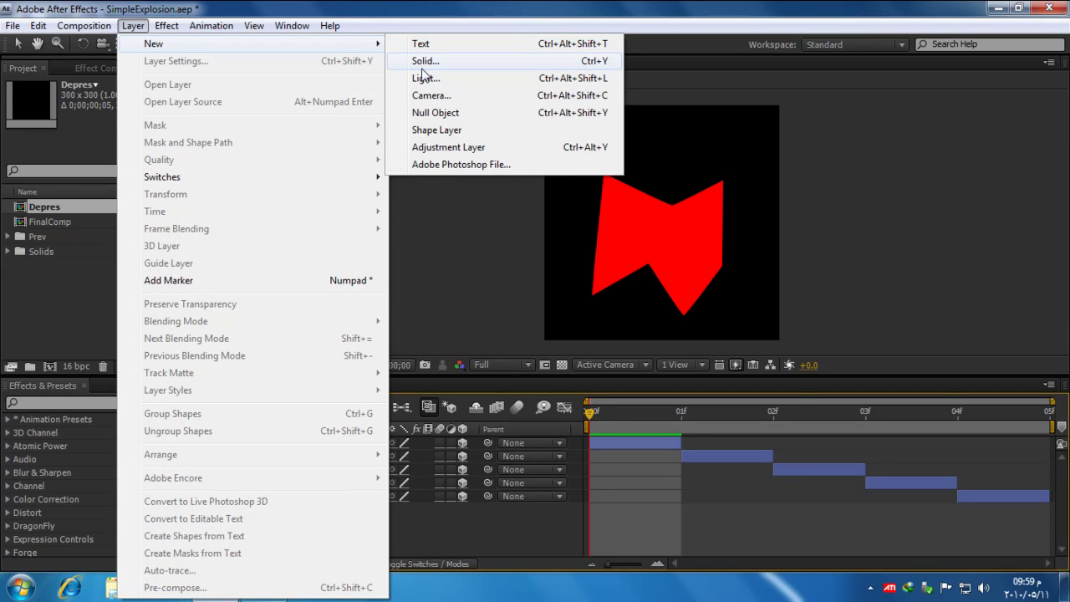
left_click(448, 147)
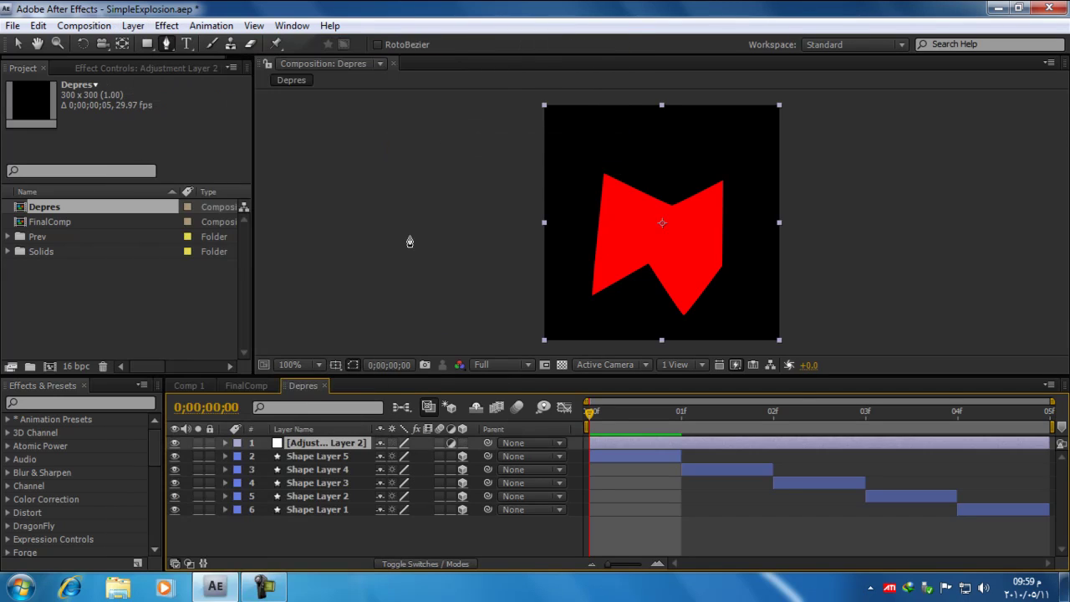
left_click(100, 404)
type("fract")
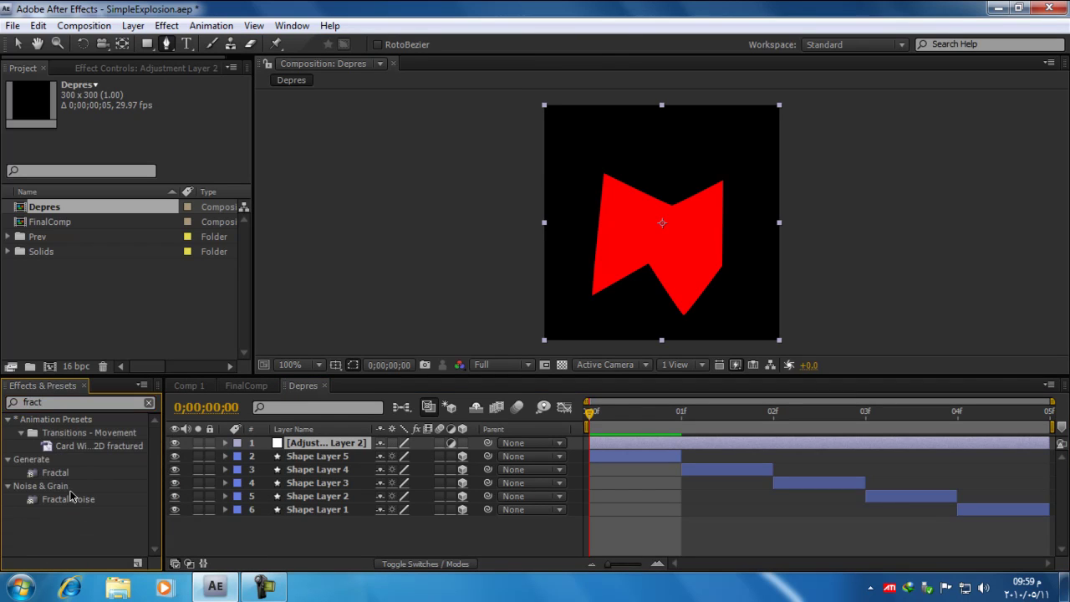
double_click(69, 499)
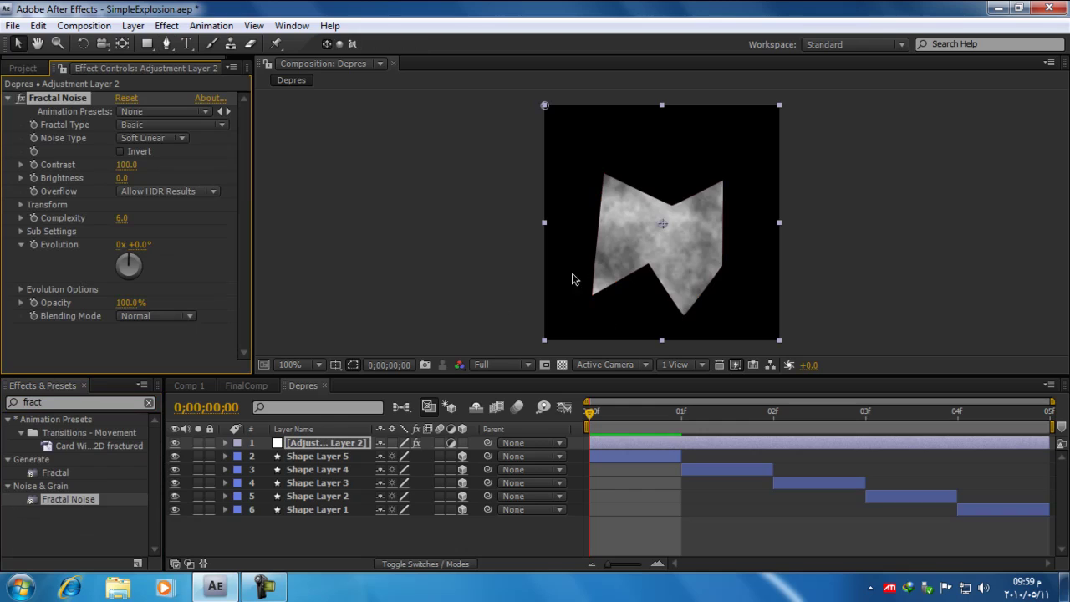
Set the Fractal Noise contrast to 237, brightness to -21 and blending mode to Multiply
left_click_drag(254, 197, 308, 198)
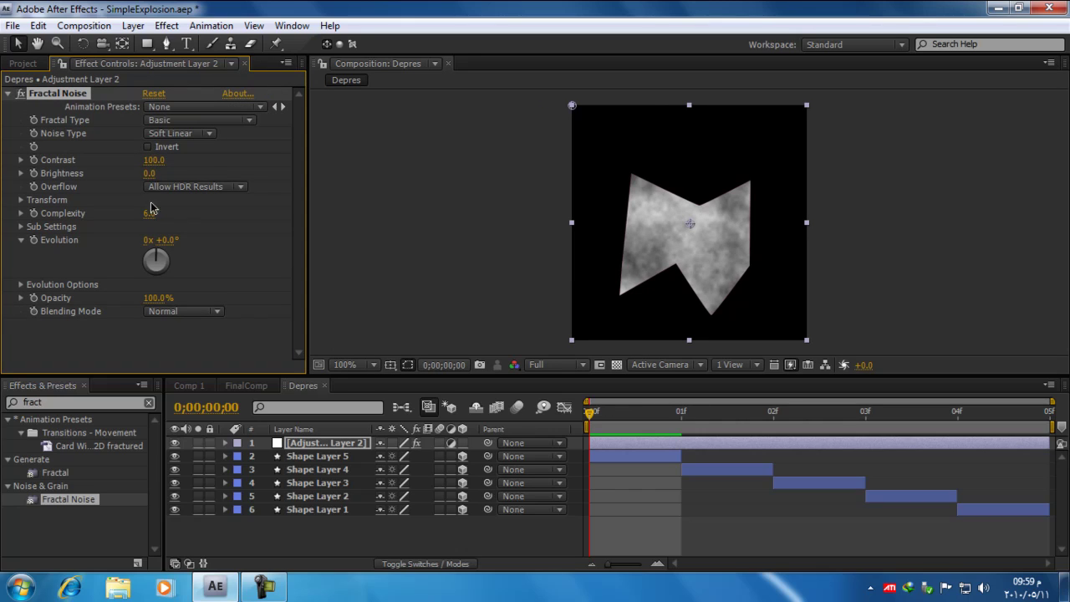
left_click_drag(153, 160, 253, 157)
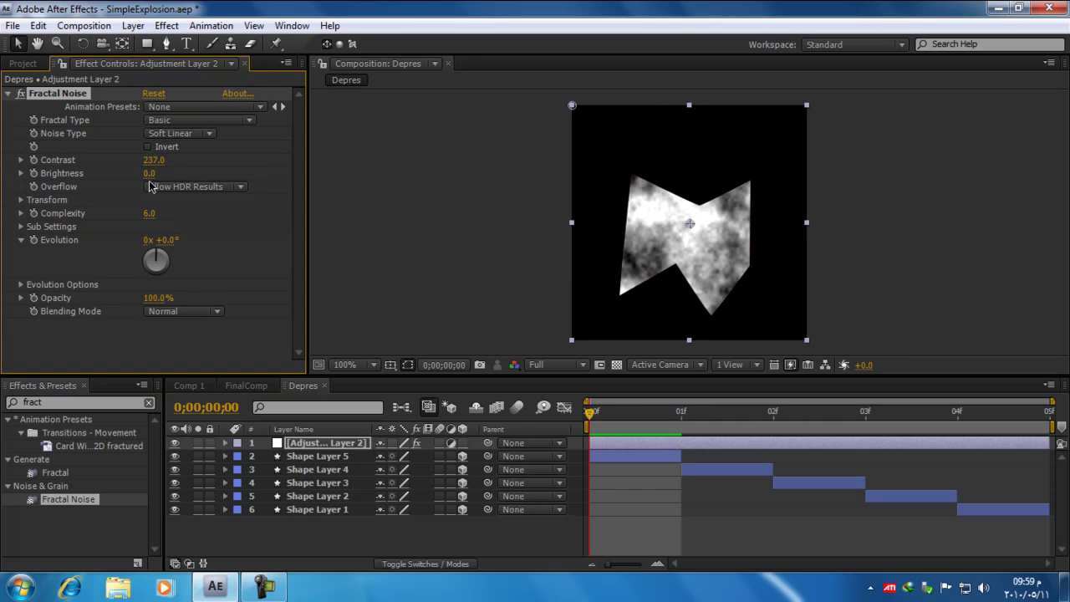
left_click_drag(148, 174, 131, 177)
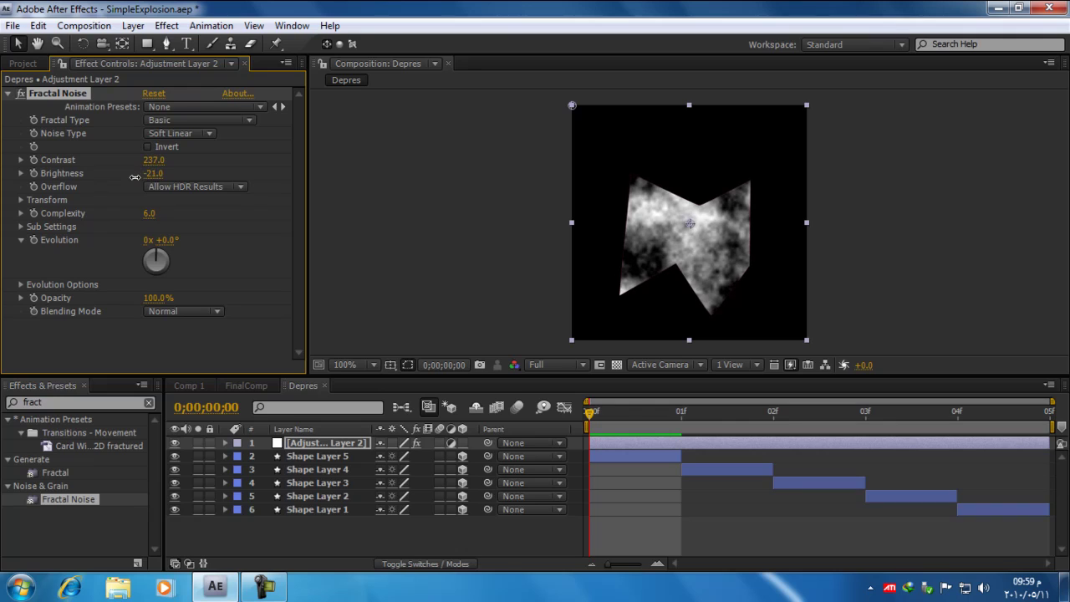
left_click(183, 311)
left_click(184, 313)
left_click(185, 313)
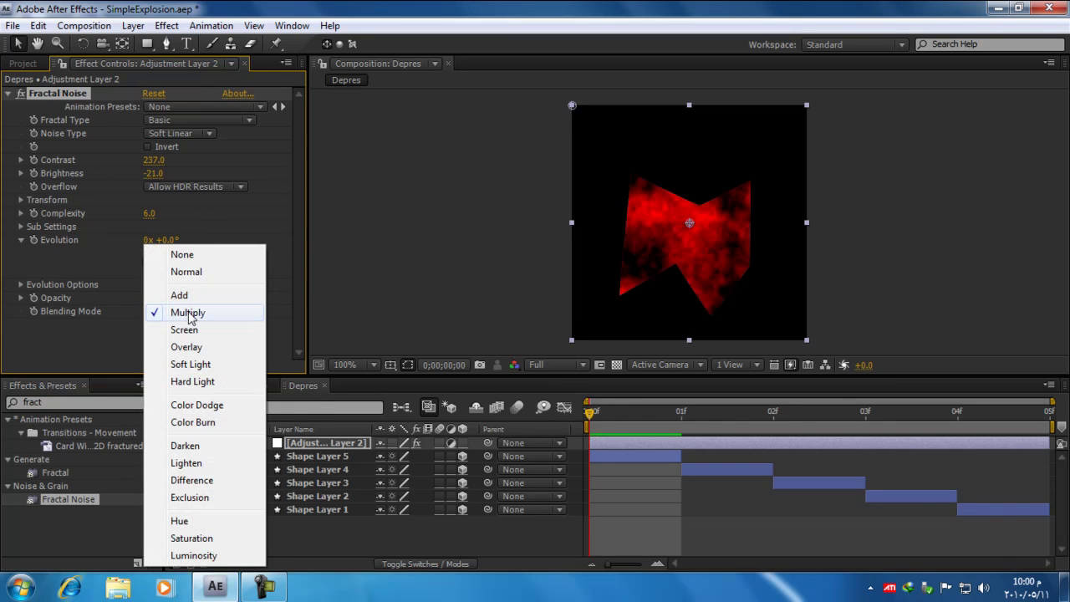
left_click(221, 313)
Apply the Fill effect to Shape Layer 1
left_click(331, 511)
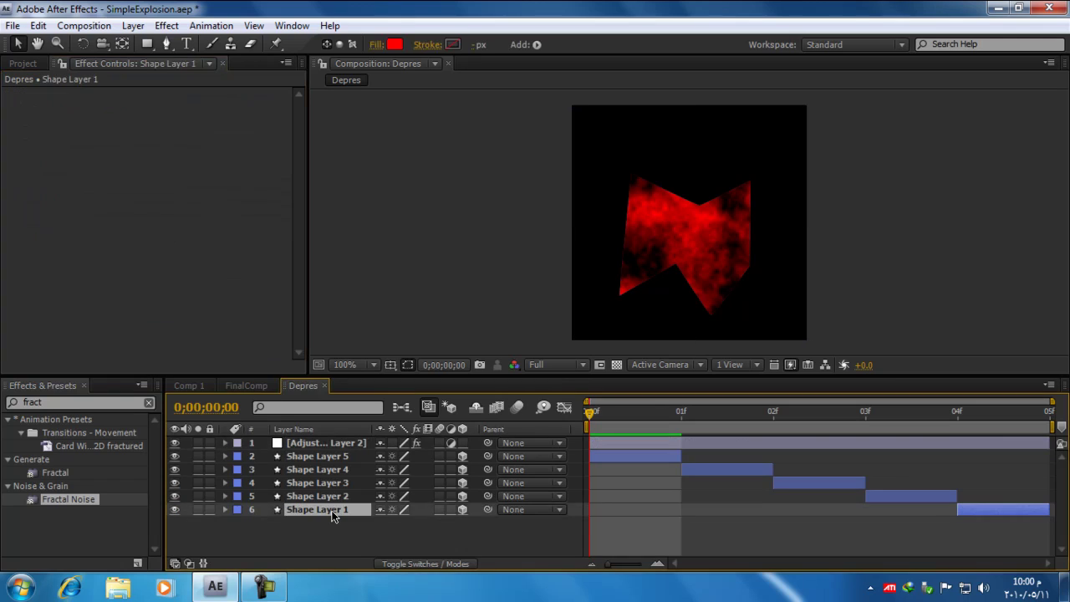
left_click(317, 455)
left_click(320, 469)
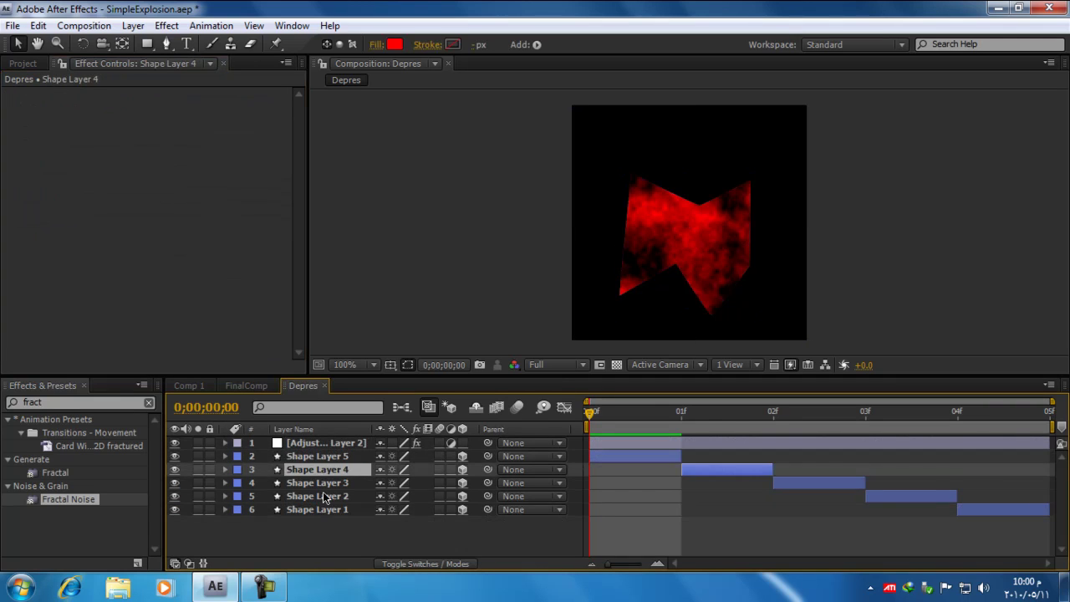
left_click(321, 495)
left_click(338, 511)
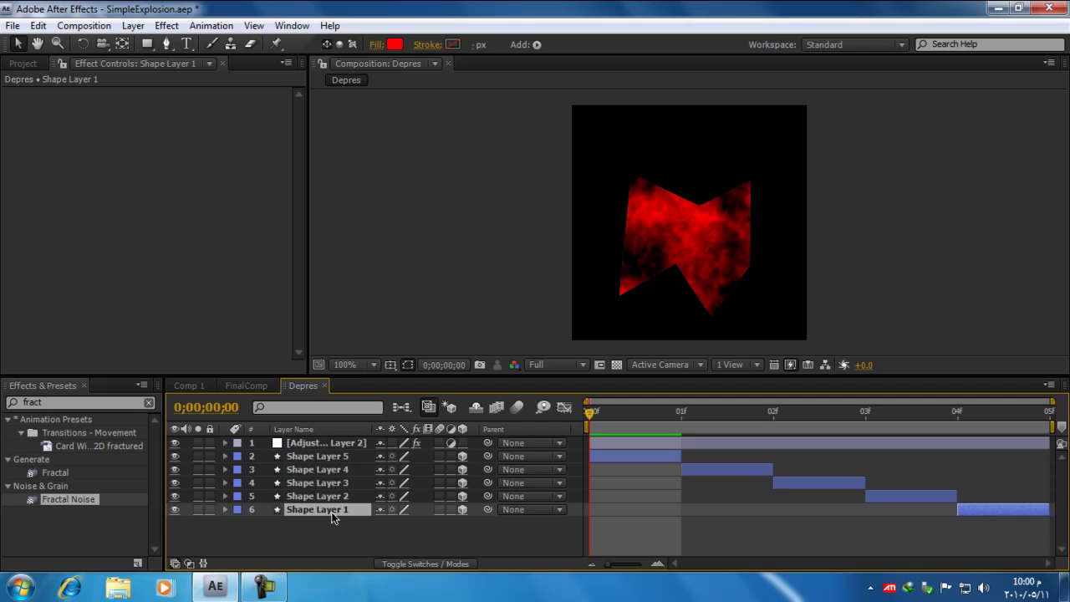
left_click(10, 403)
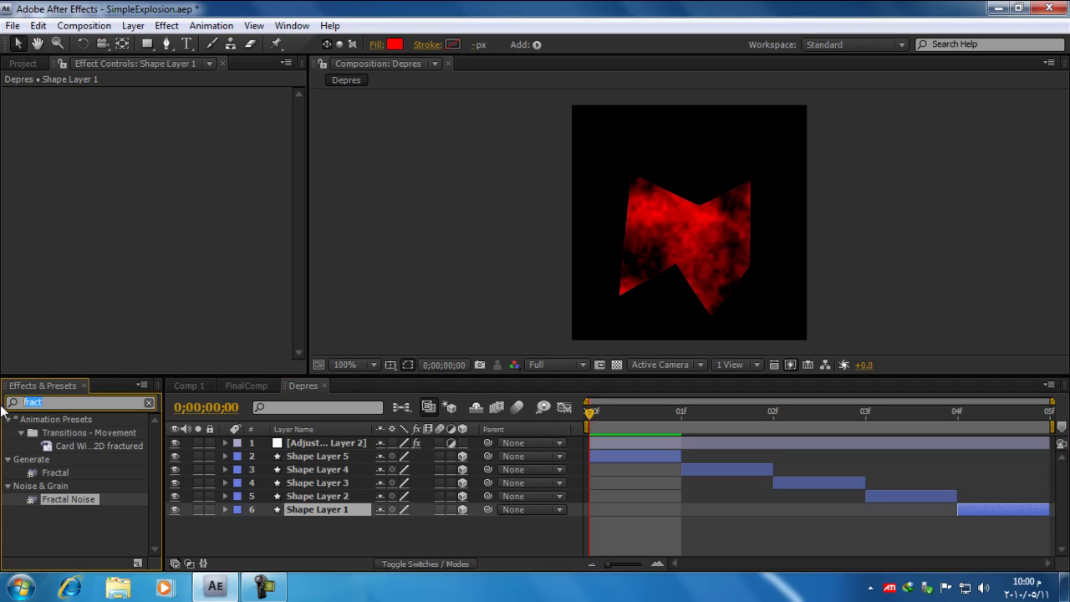
type("fill")
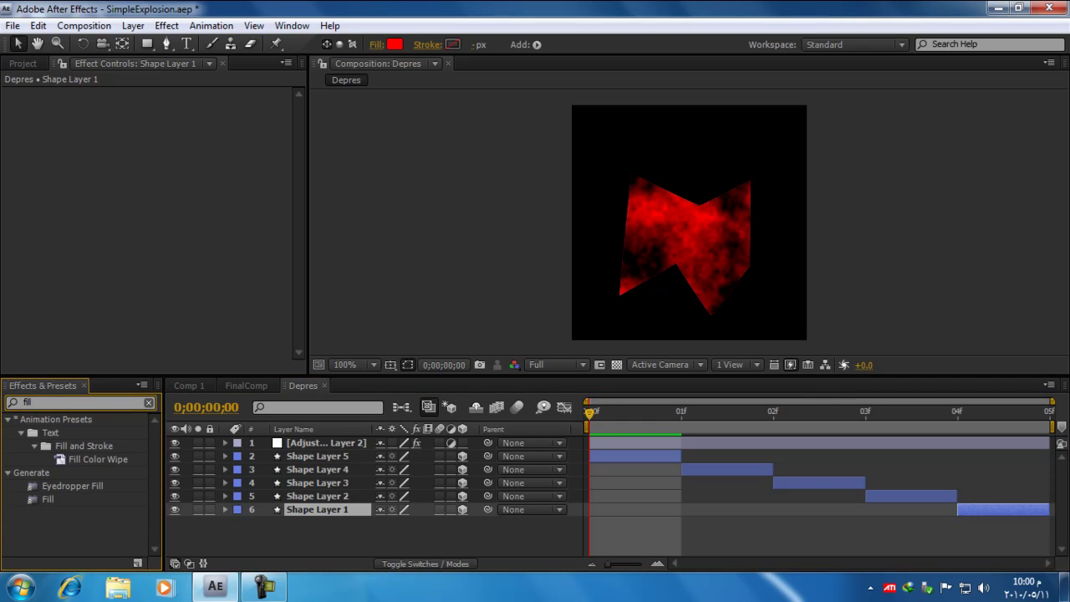
left_click(48, 499)
double_click(49, 499)
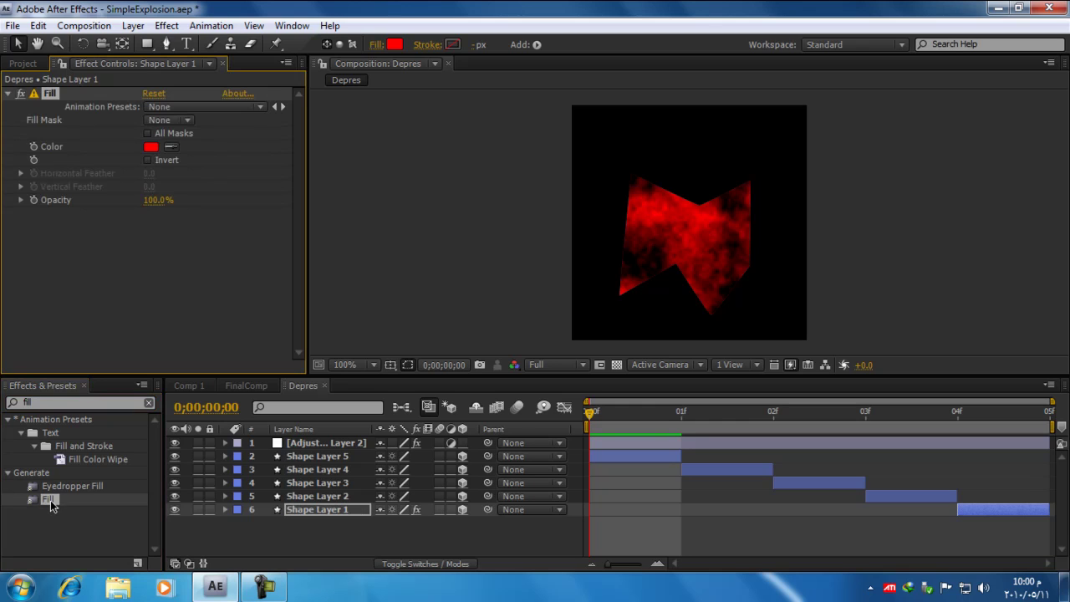
Change the Fill effect's color on Shape Layer 1 to a neutral gray
left_click(151, 147)
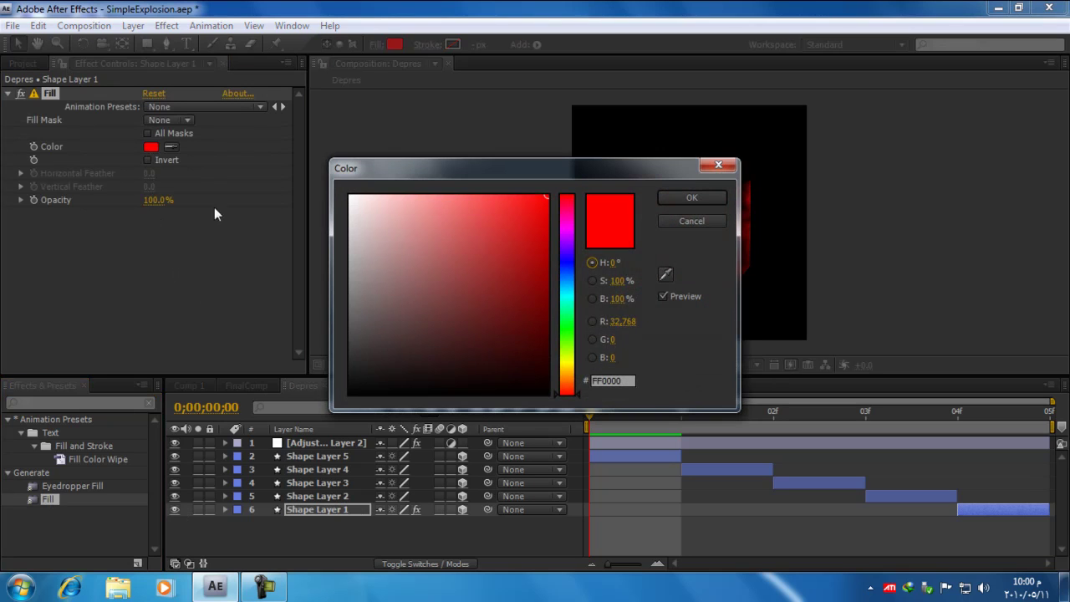
left_click_drag(365, 371, 267, 307)
left_click(690, 198)
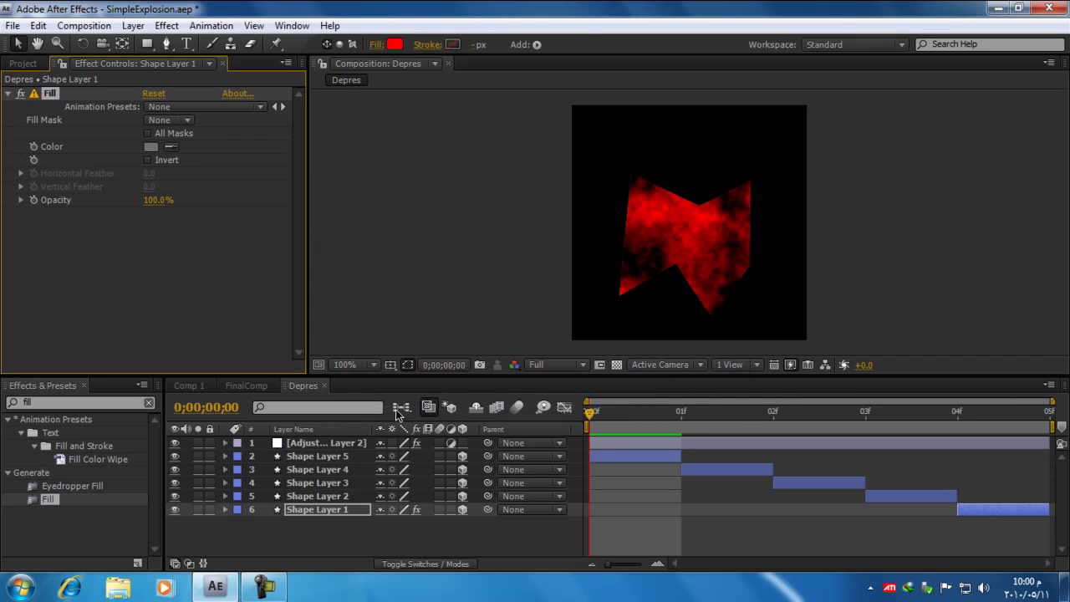
Cut the gray Fill effect from Shape Layer 1
left_click(314, 510)
right_click(50, 97)
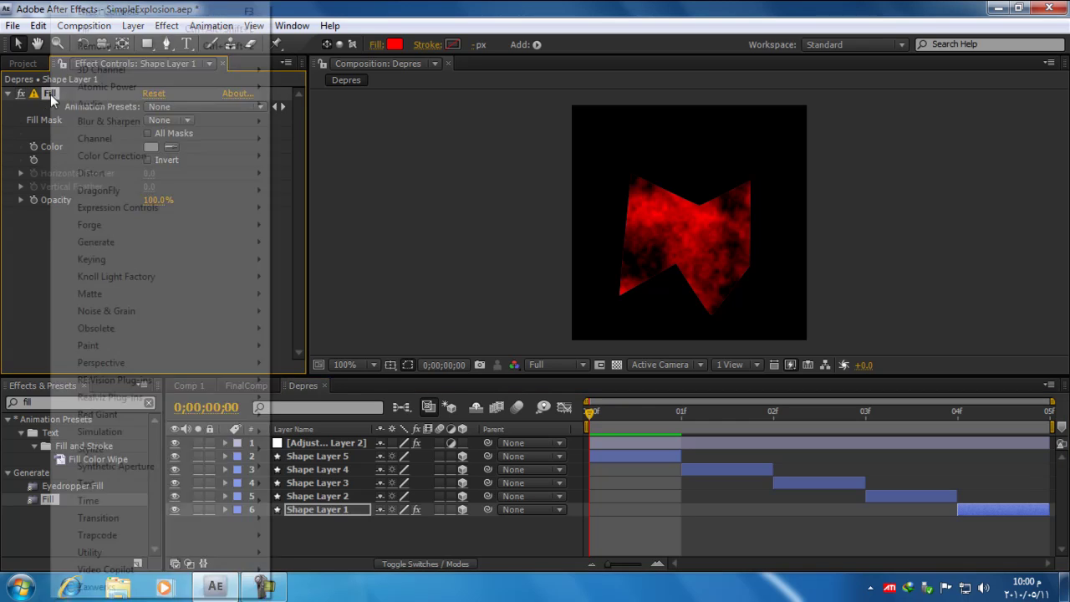
key("Escape")
left_click(48, 96)
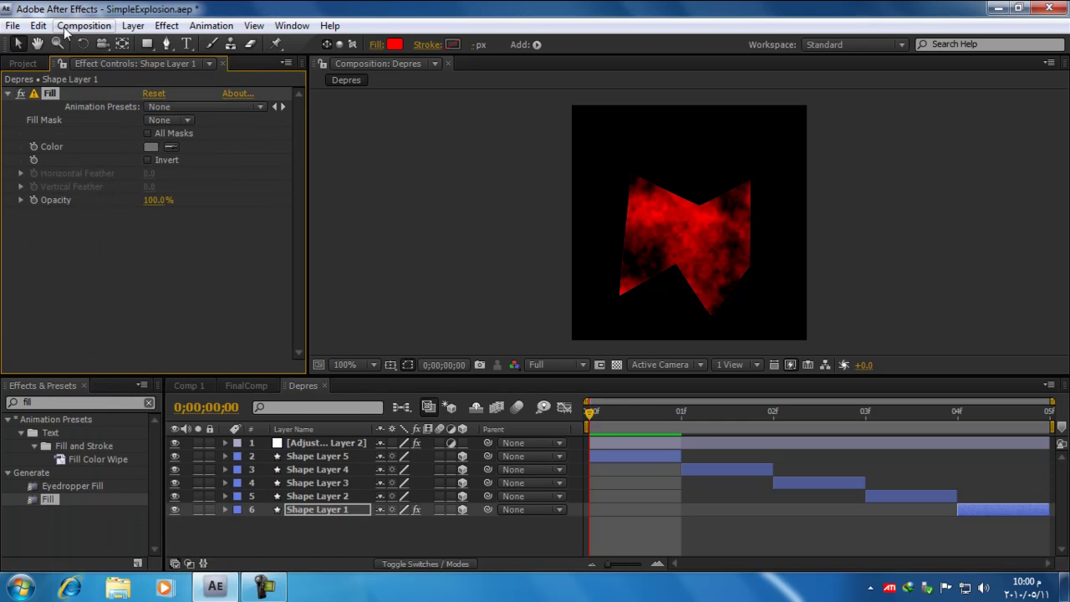
left_click(37, 25)
left_click(76, 119)
left_click(38, 25)
left_click(60, 101)
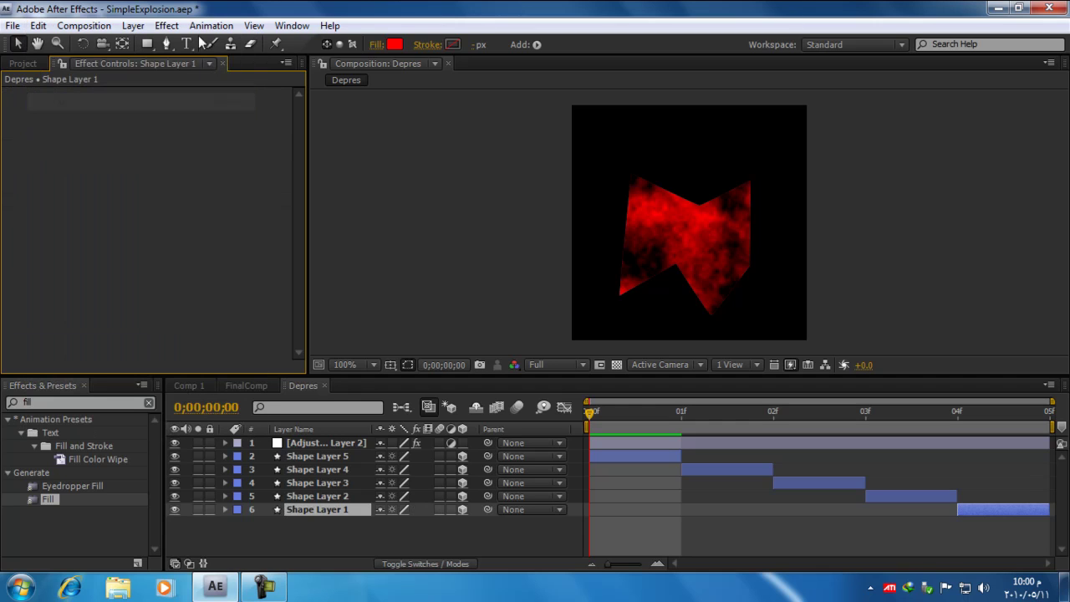
Create a second adjustment layer and place it directly beneath the Fractal Noise adjustment layer, above Shape Layer 5
left_click(133, 25)
mouse_move(291, 25)
mouse_move(134, 27)
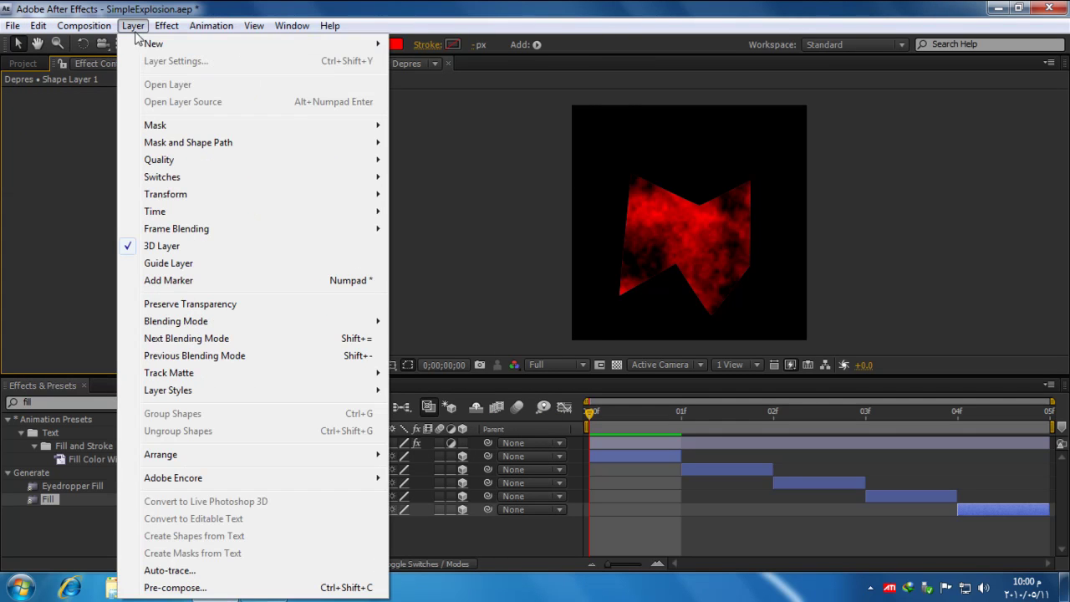
mouse_move(373, 43)
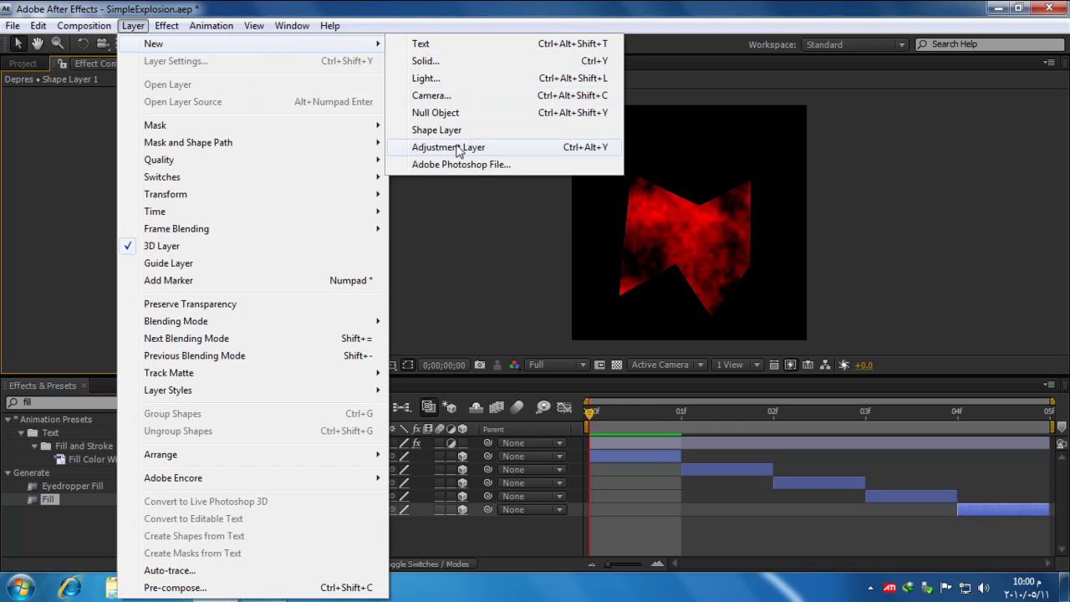
left_click(427, 146)
left_click_drag(350, 443, 354, 471)
left_click(115, 197)
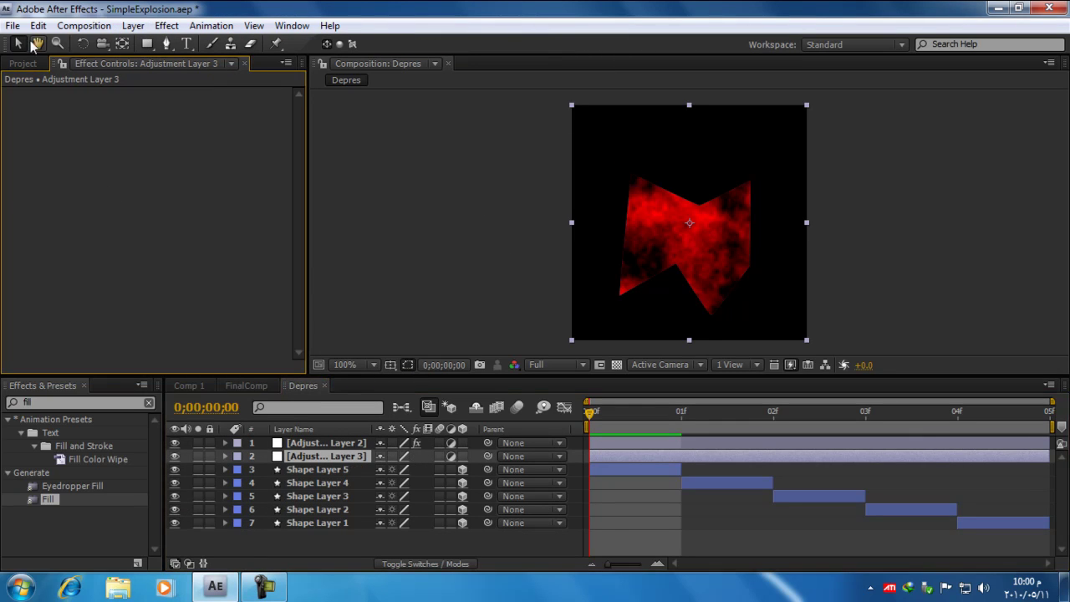
Paste the gray Fill effect onto Adjustment Layer 3
left_click(38, 26)
left_click(84, 154)
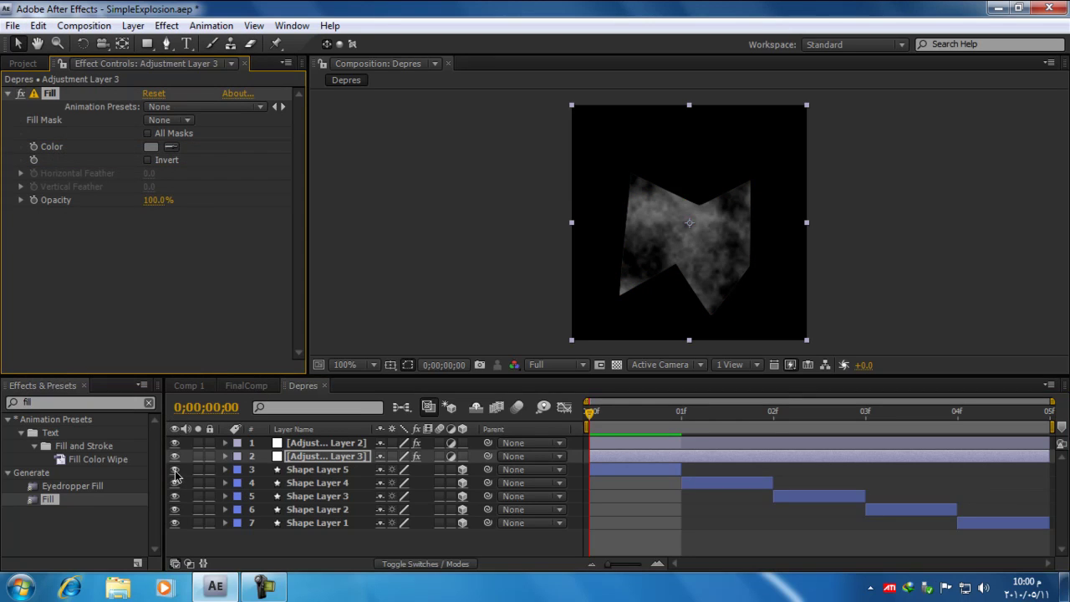
Check the gray texture on the first two frames, temporarily hiding Shape Layer 5, and return to the first frame
left_click(175, 471)
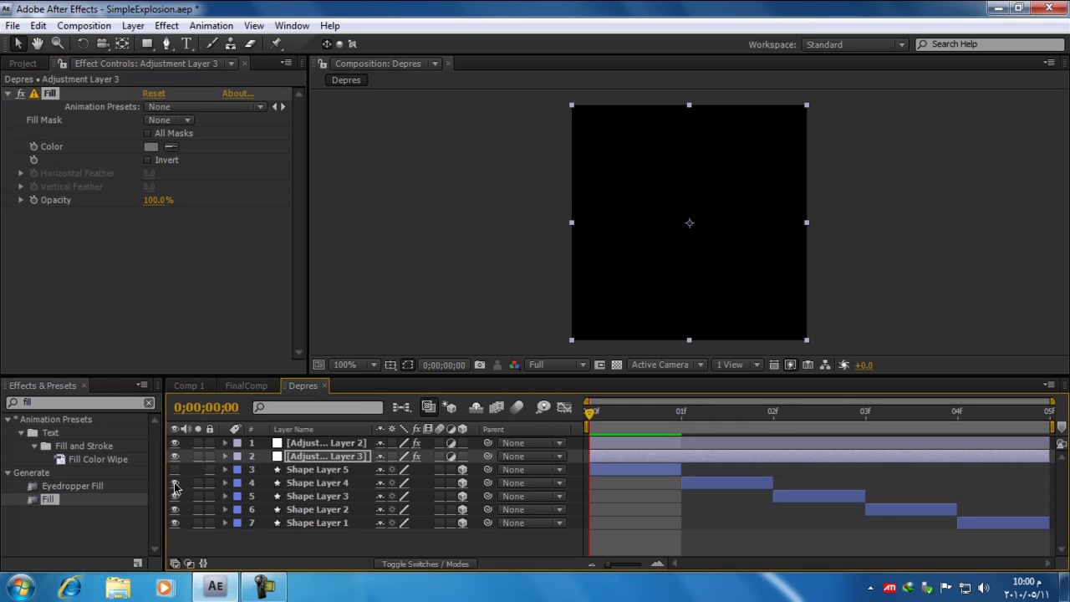
left_click(708, 414)
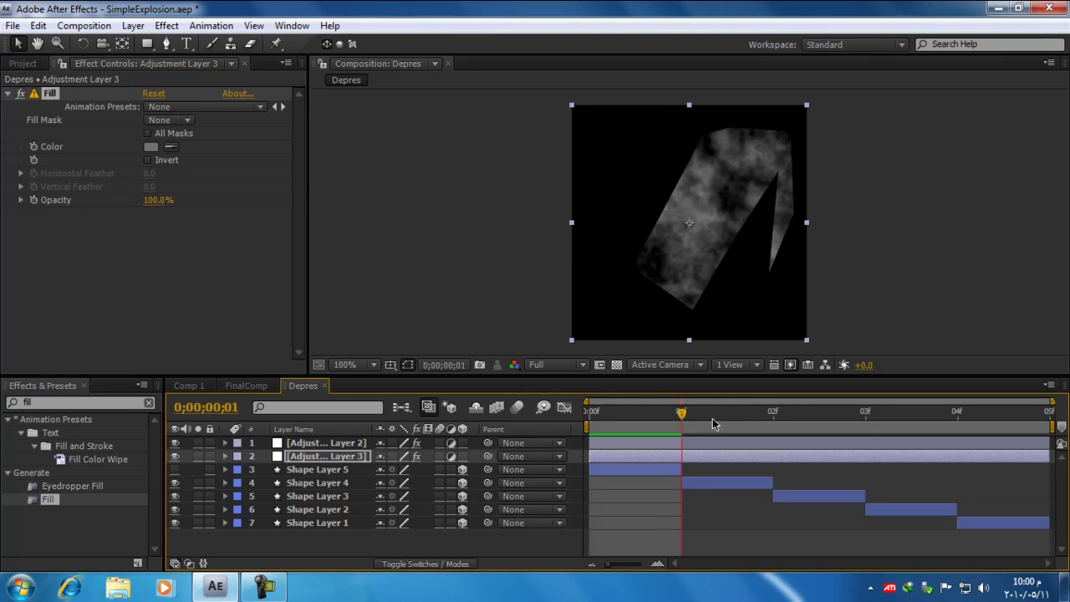
left_click(174, 469)
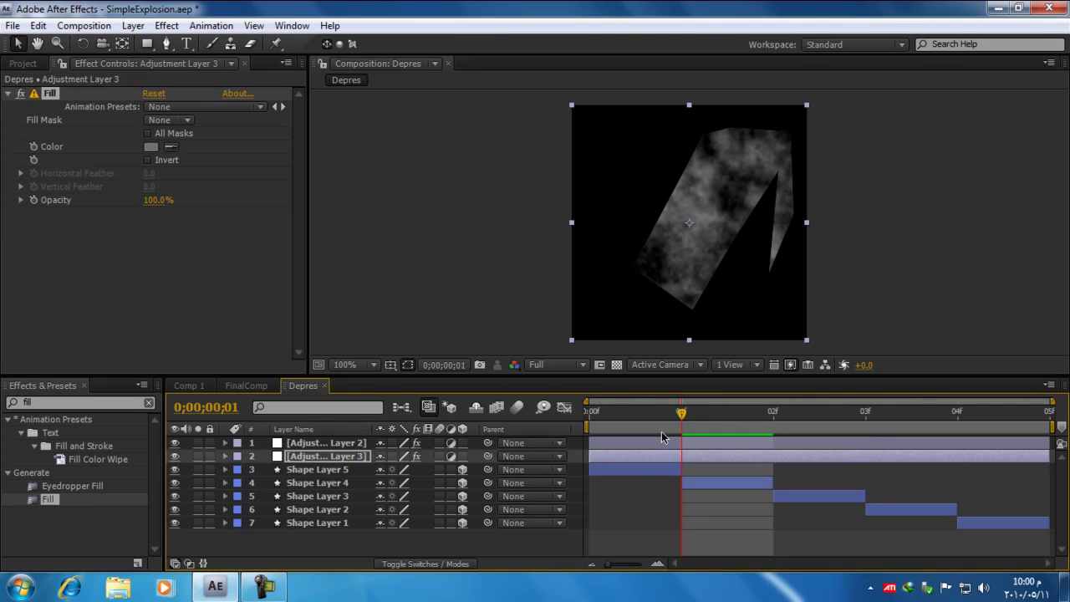
left_click(591, 412)
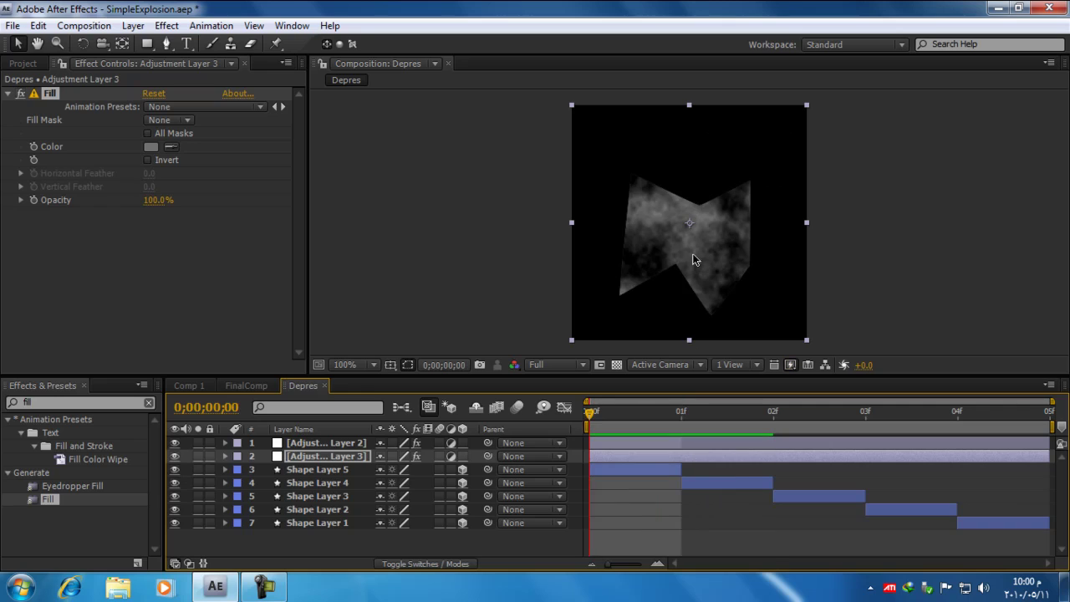
left_click(911, 254)
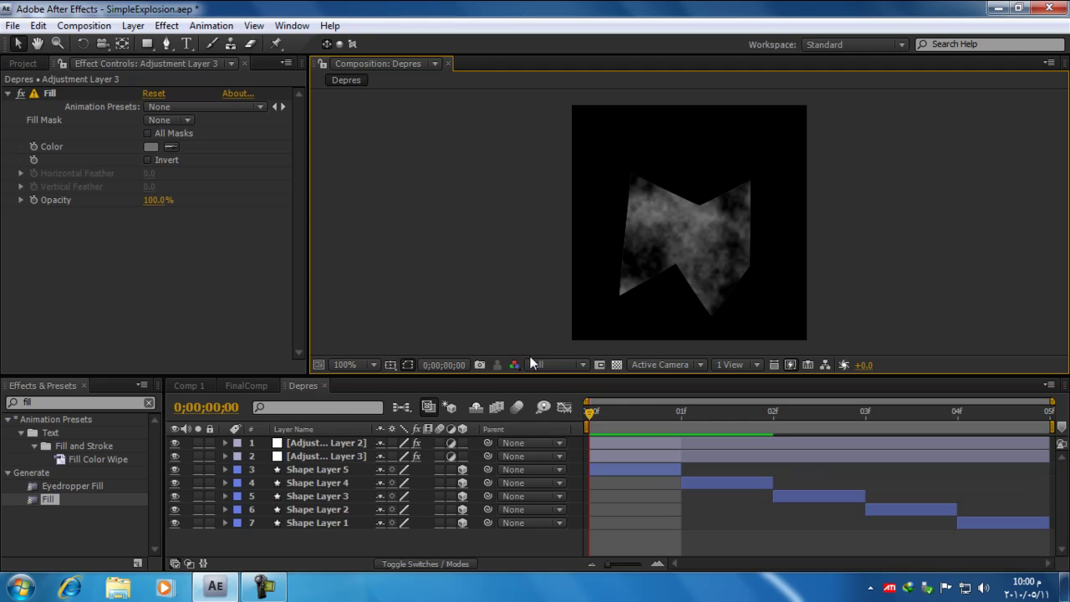
left_click(142, 27)
mouse_move(179, 43)
left_click(420, 66)
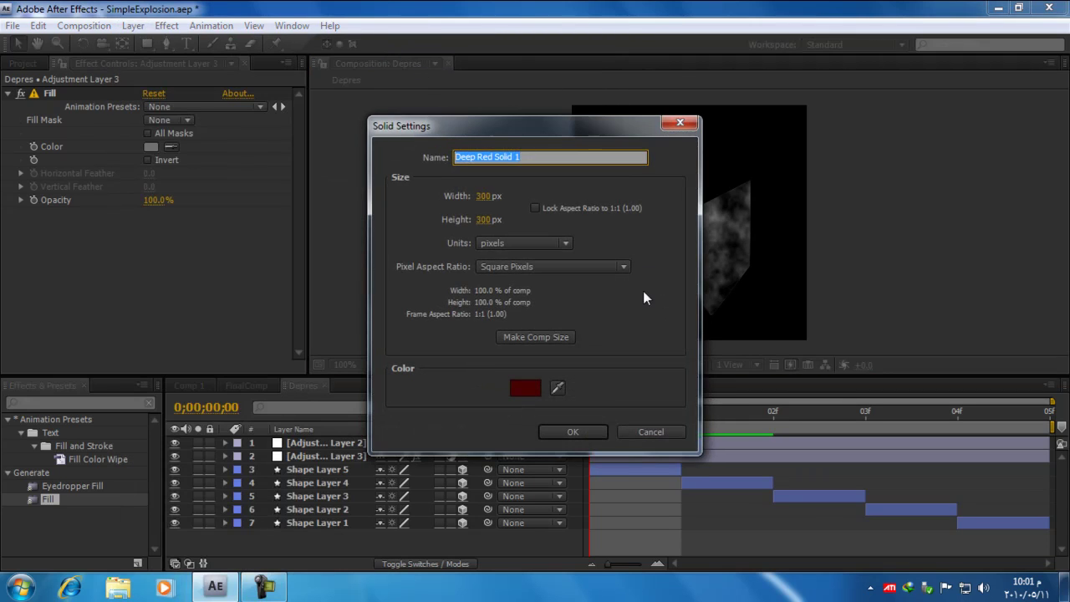
left_click(634, 431)
Create a white Spot light named Light 1 with 100% intensity and Casts Shadows enabled
left_click(133, 26)
mouse_move(167, 43)
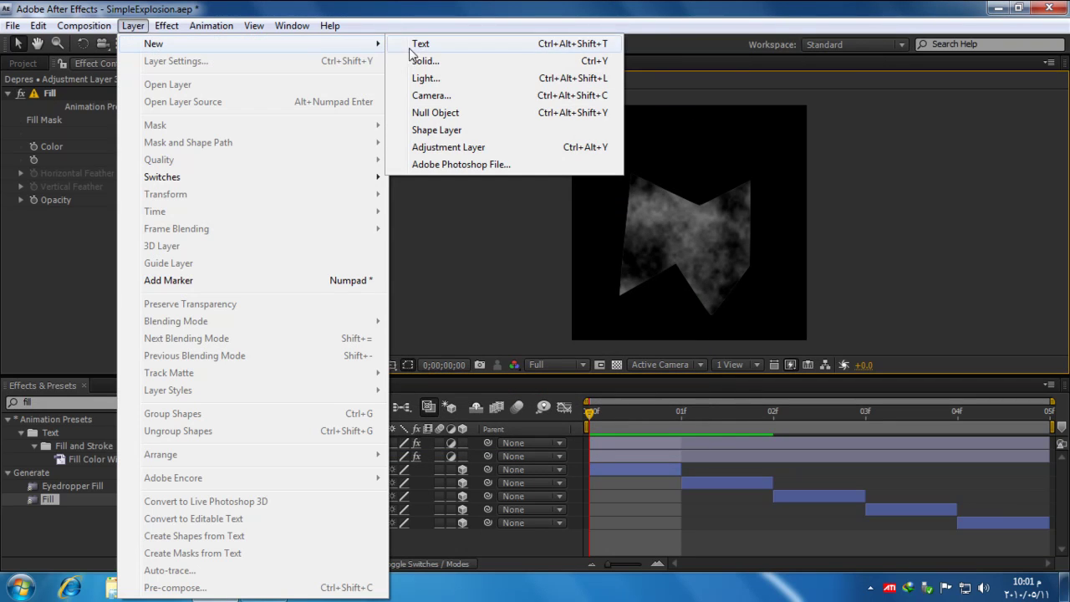
left_click(418, 78)
left_click_drag(560, 129, 372, 86)
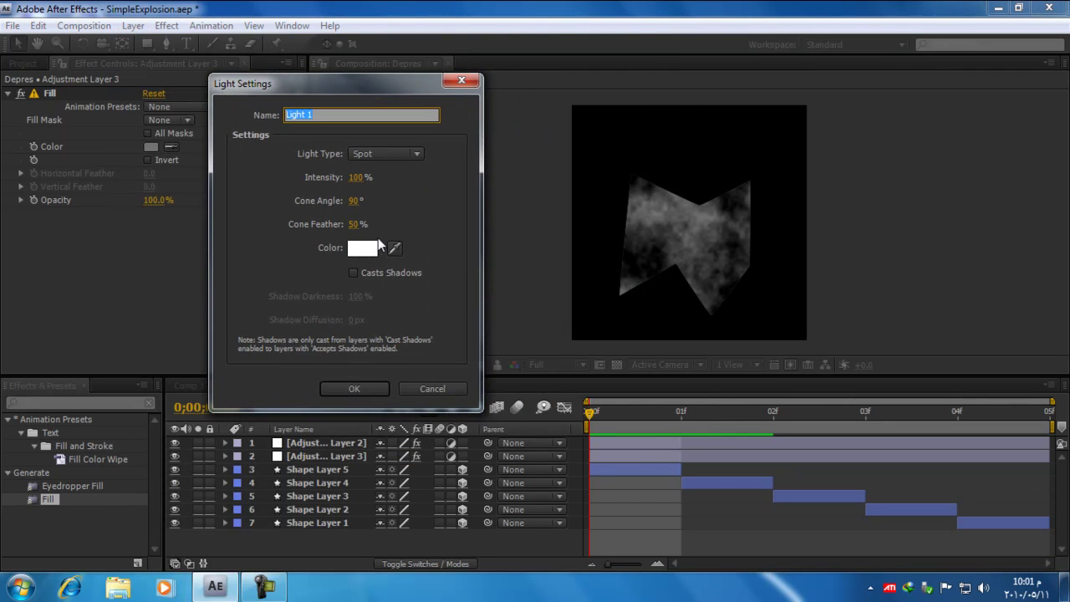
left_click(354, 273)
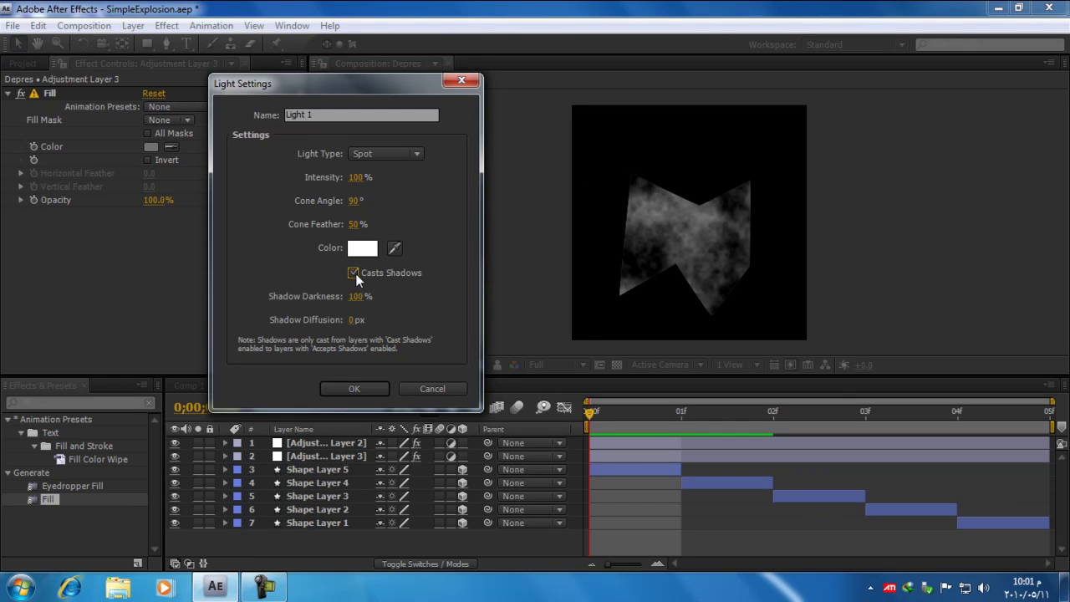
left_click(368, 390)
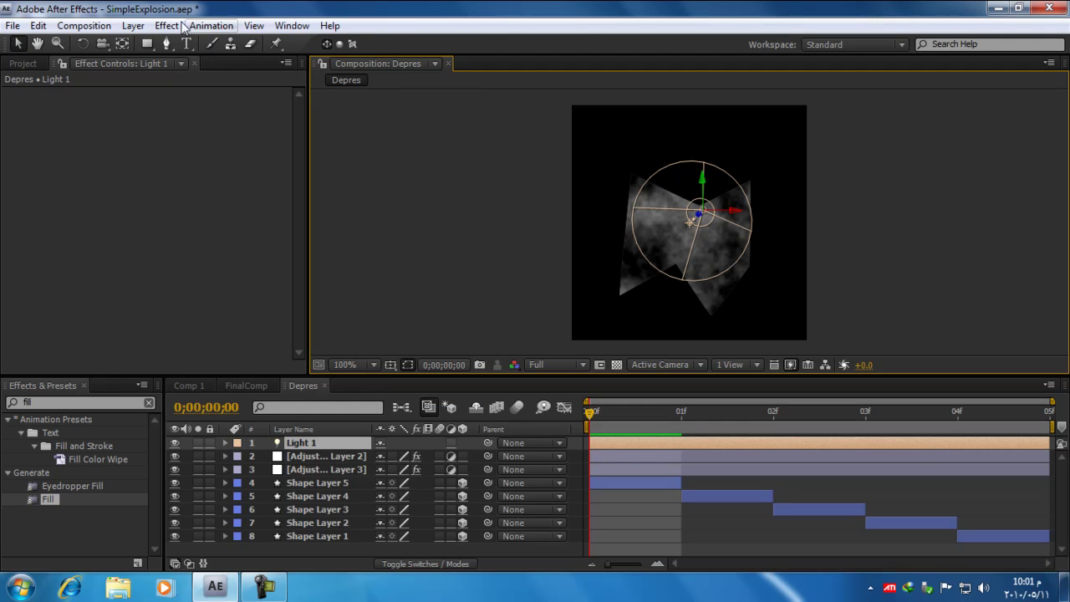
Change the light type of Light 1 to Point
left_click(133, 25)
left_click(154, 65)
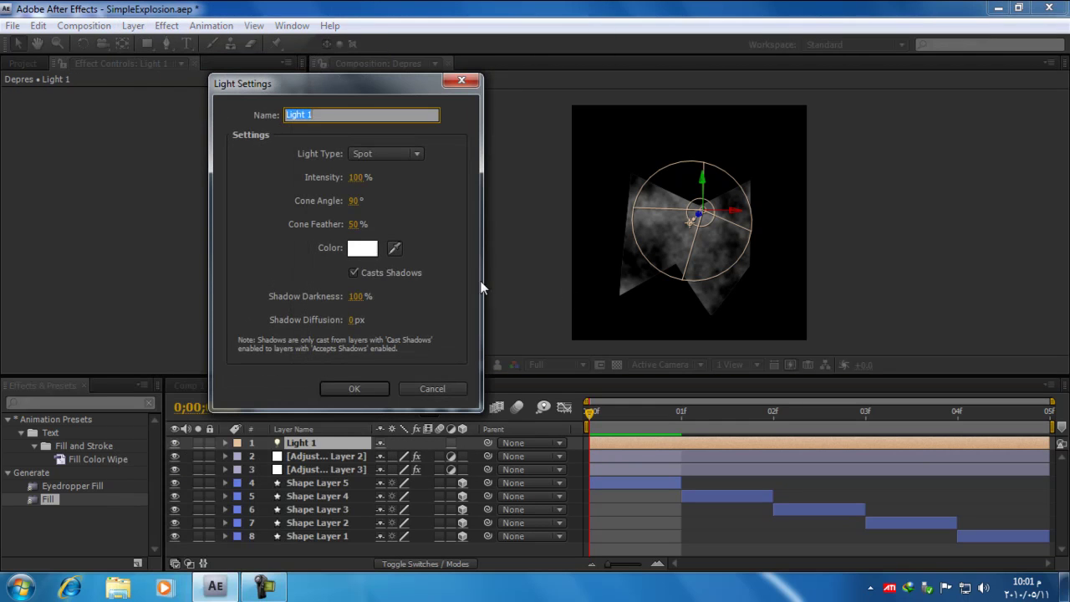
left_click(372, 153)
left_click(381, 206)
left_click(361, 387)
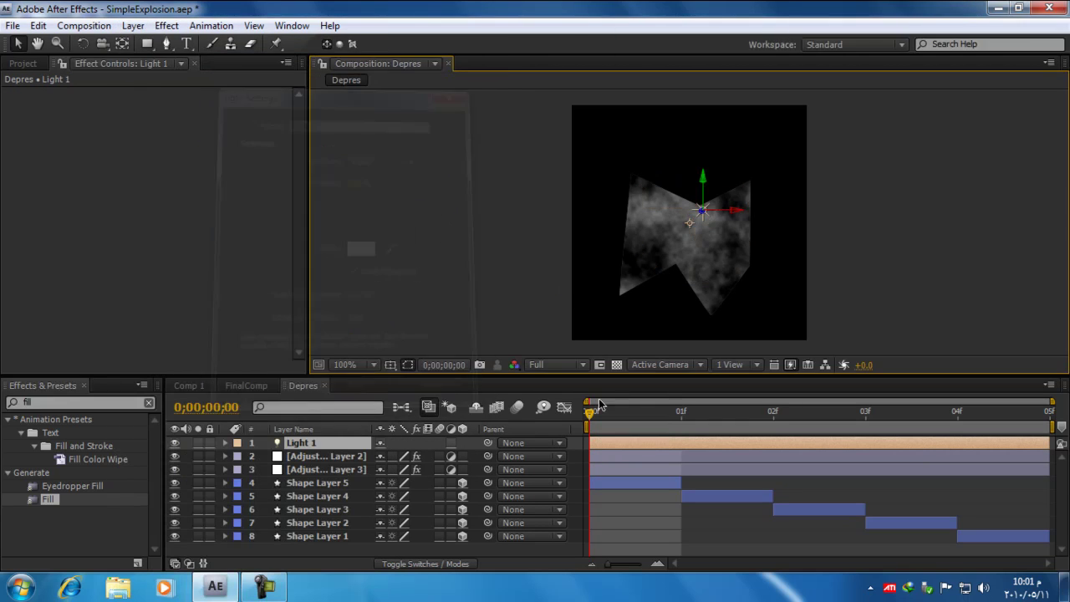
Move Light 1 near the center of the debris shape and place its layer directly beneath Adjustment Layer 3
mouse_move(694, 221)
left_mouse_down()
mouse_move(699, 214)
mouse_move(580, 232)
mouse_move(913, 228)
mouse_move(938, 239)
mouse_move(844, 234)
mouse_move(745, 202)
mouse_move(656, 201)
mouse_move(732, 209)
mouse_move(693, 215)
left_mouse_up()
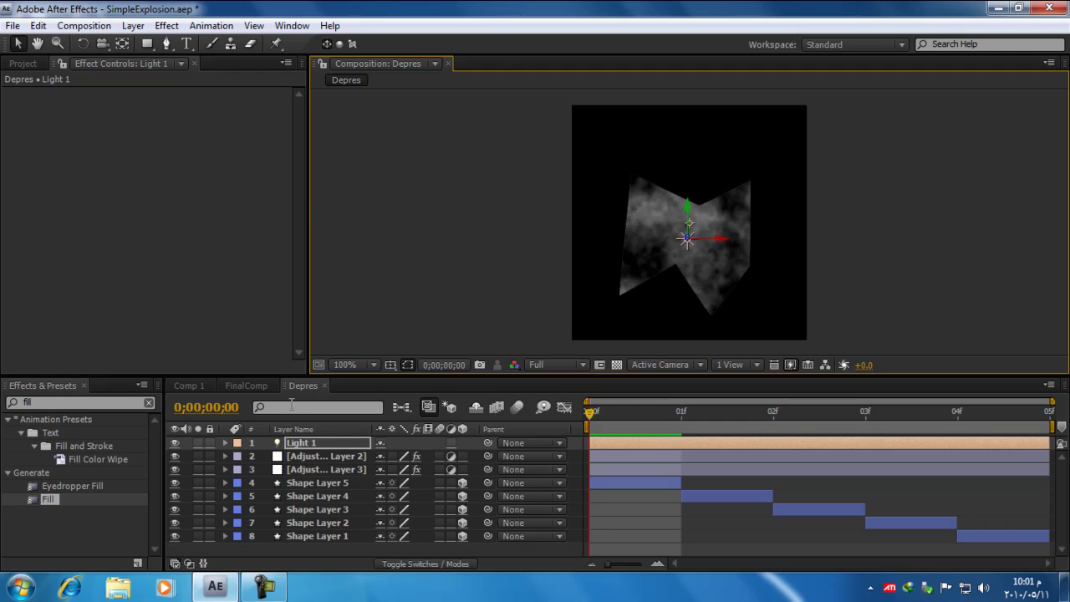
left_click_drag(315, 442, 315, 471)
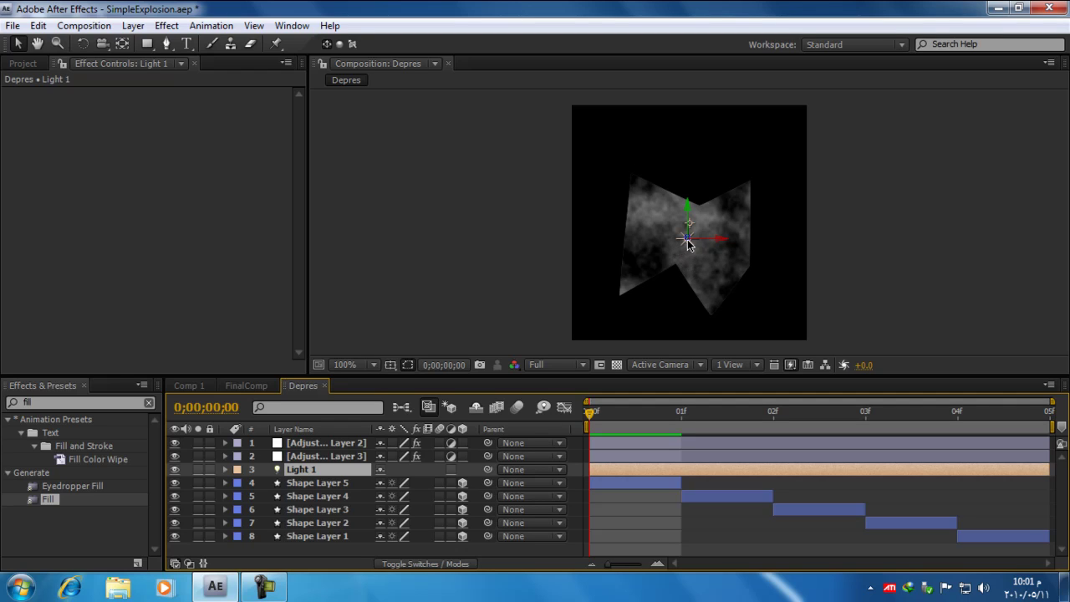
Turn off Casts Shadows for Light 1
left_click(133, 25)
left_click(150, 61)
left_click(352, 273)
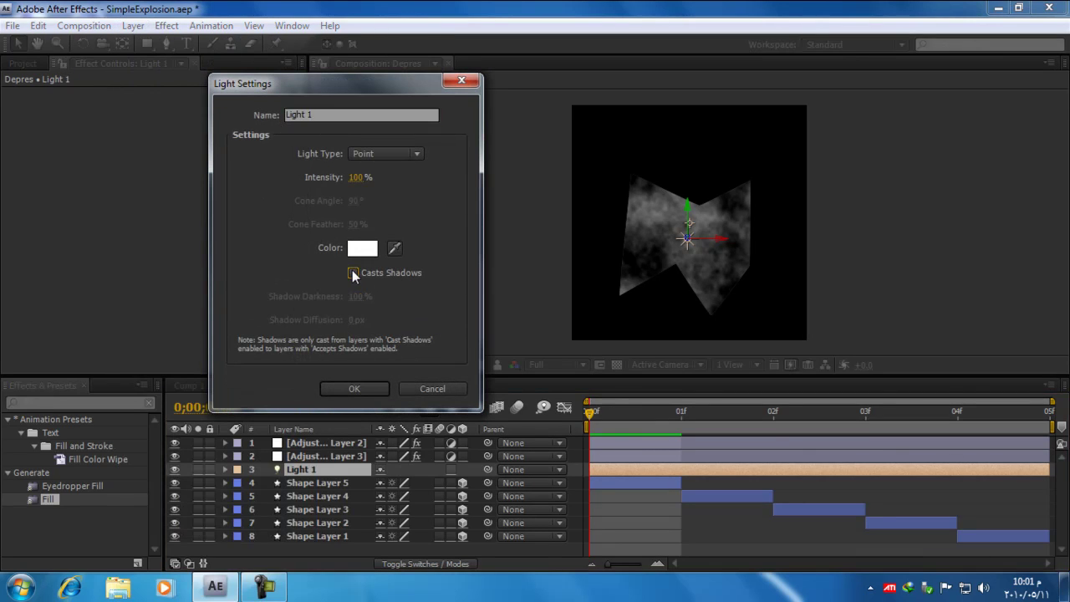
left_click(354, 389)
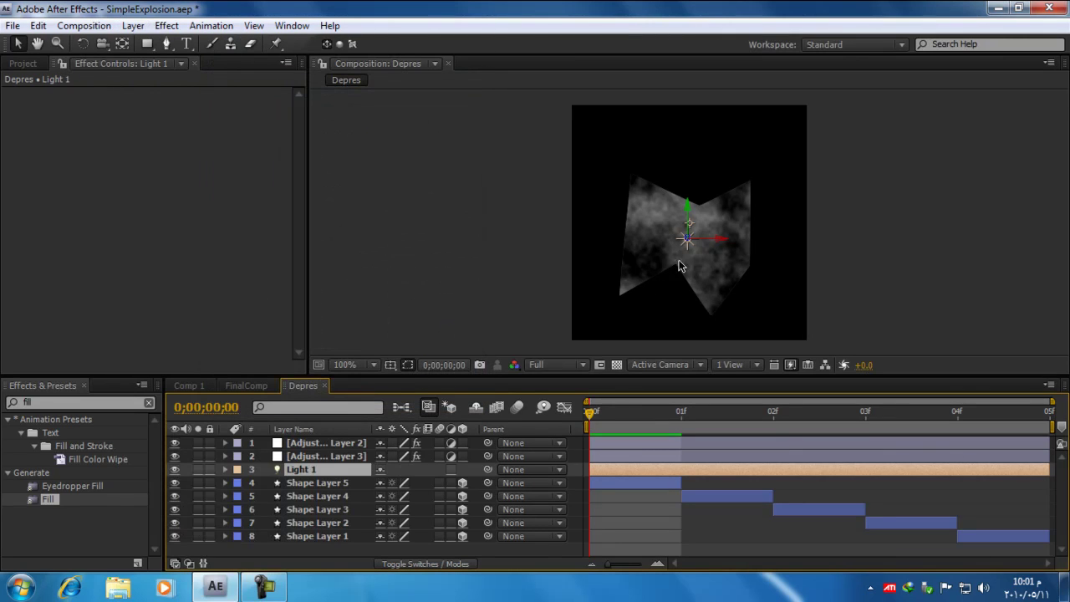
Try moving Light 1 around the debris shape to test how it lights the surface
mouse_move(662, 241)
left_mouse_down()
mouse_move(561, 232)
mouse_move(905, 231)
mouse_move(566, 243)
mouse_move(706, 299)
left_mouse_up()
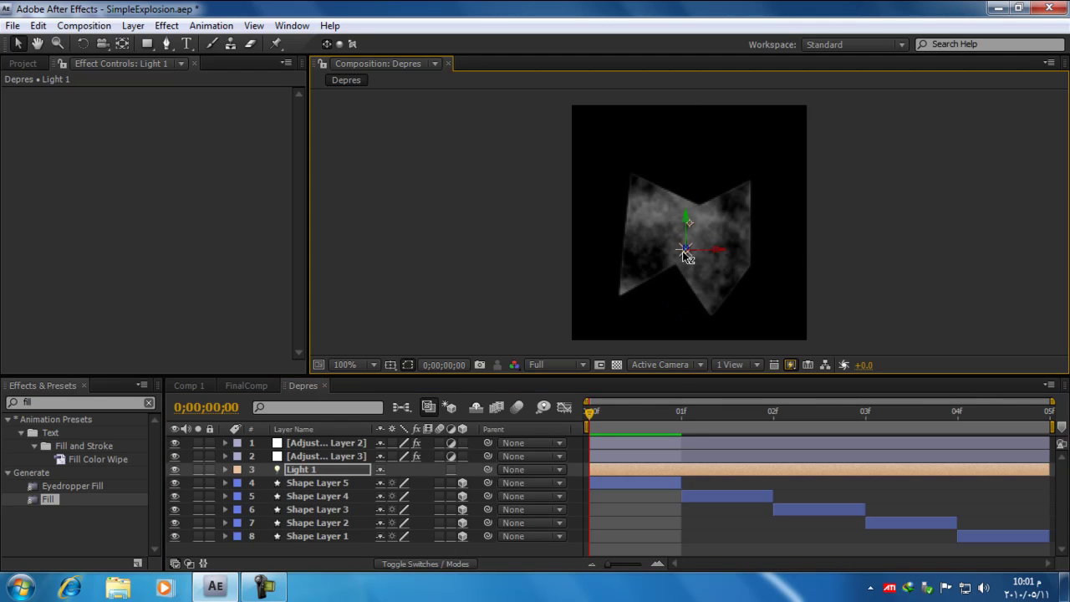
mouse_move(688, 249)
left_mouse_down()
mouse_move(697, 228)
mouse_move(704, 257)
left_mouse_up()
left_click(338, 545)
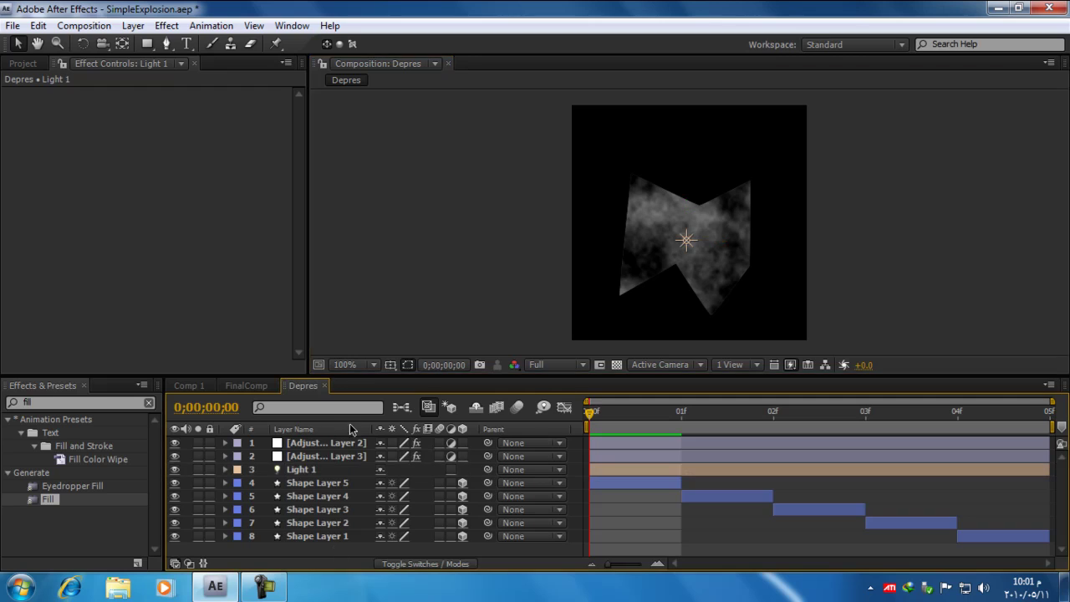
Close the Depres composition, add it to FinalComp beneath the Clouds layer, and hide it
left_click(324, 385)
left_click(23, 64)
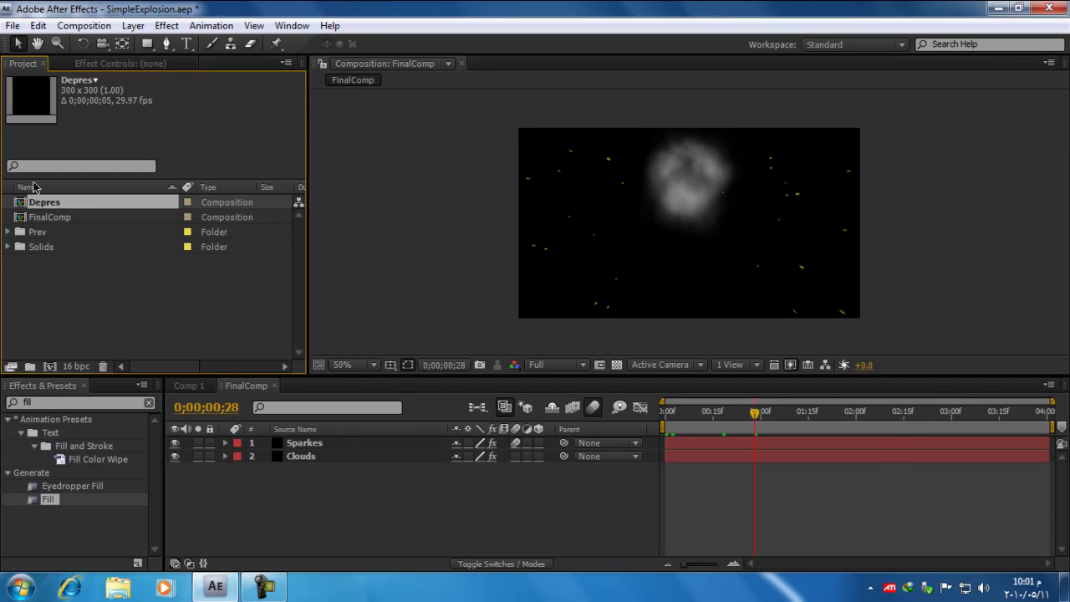
left_click_drag(20, 208, 179, 482)
left_click(175, 470)
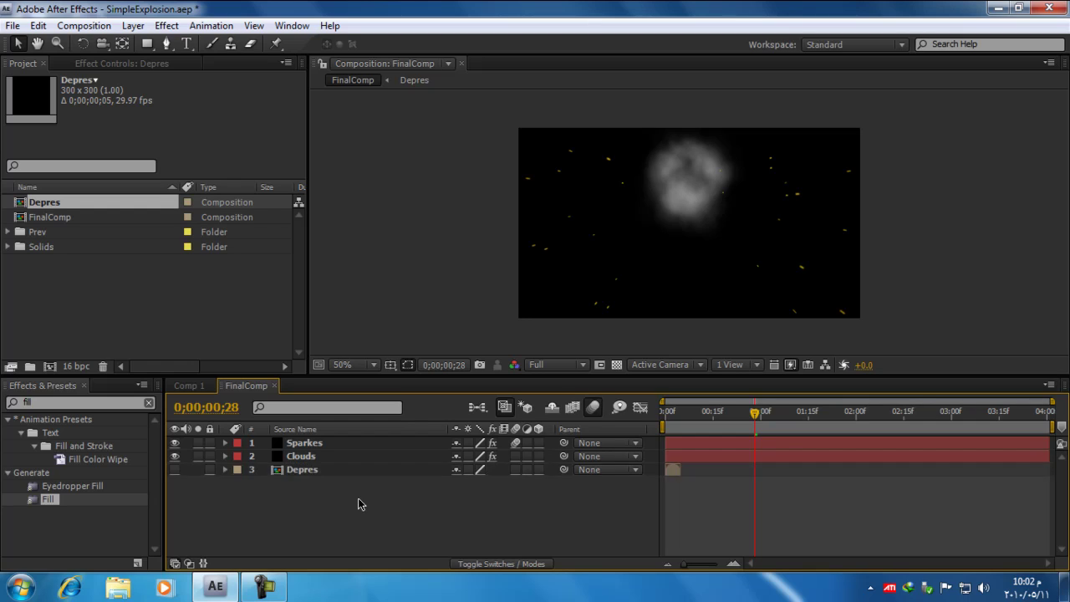
Create a black 872 x 486 px solid named Depries in FinalComp
left_click(133, 25)
mouse_move(180, 50)
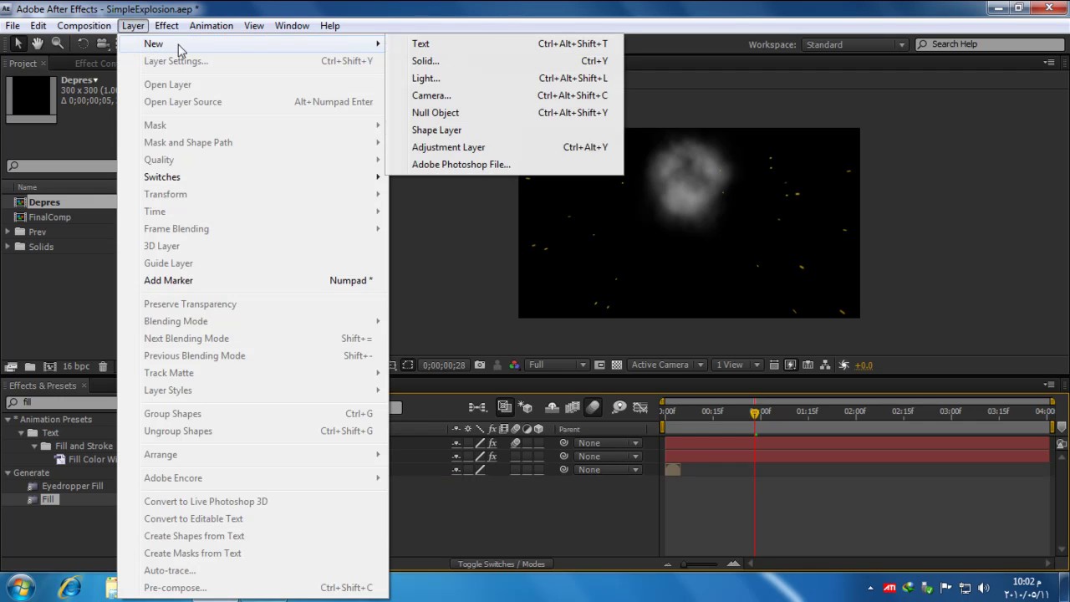
left_click(422, 61)
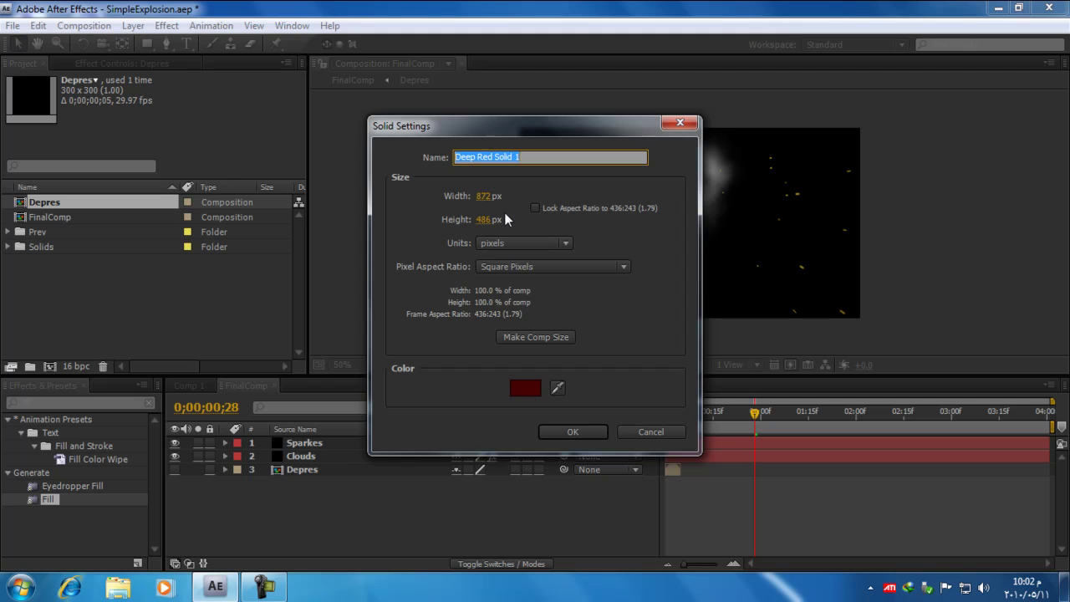
type("Depries")
left_click(526, 387)
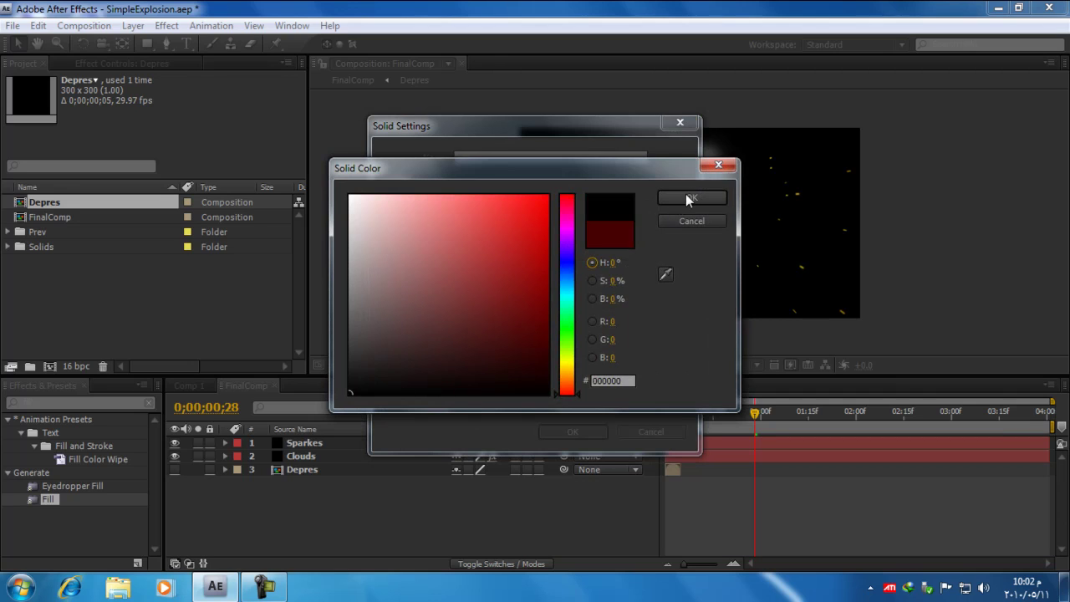
left_click(688, 199)
left_click(576, 431)
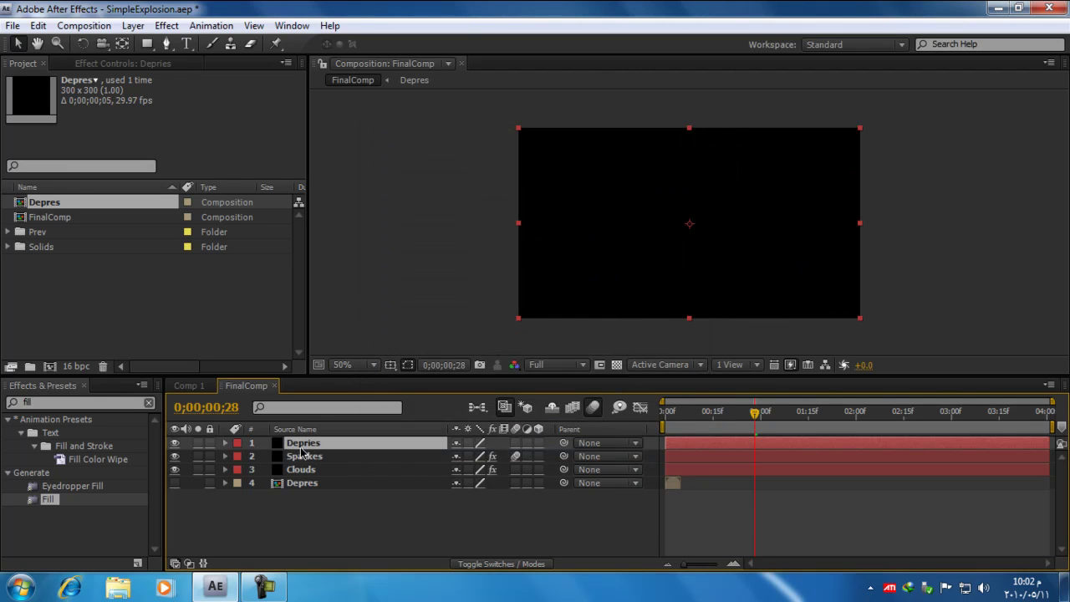
Apply the Trapcode Particular effect to the Depries solid
left_click(166, 25)
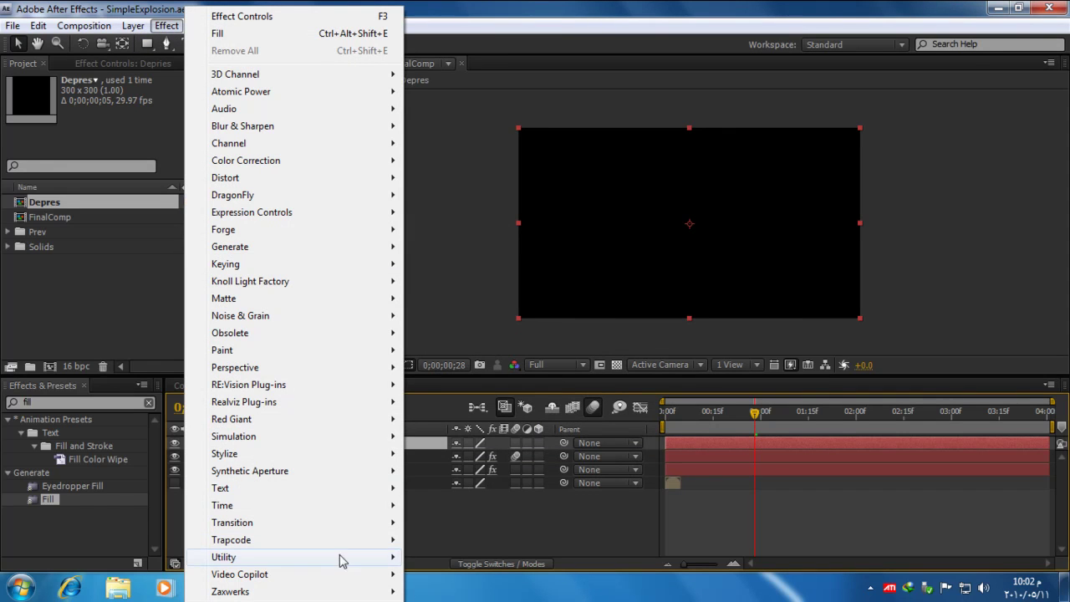
mouse_move(370, 543)
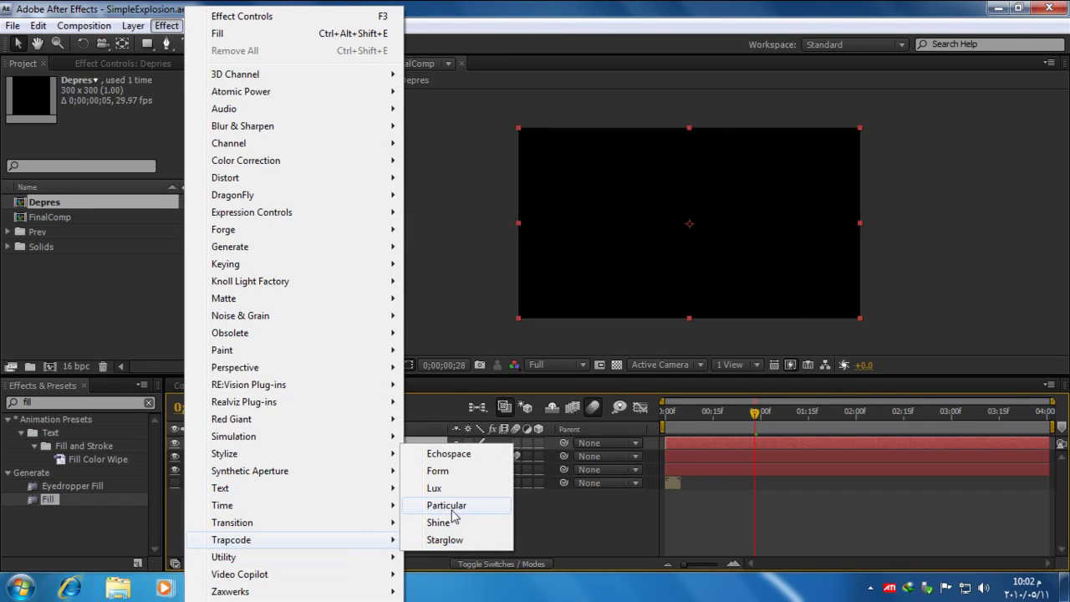
left_click(450, 506)
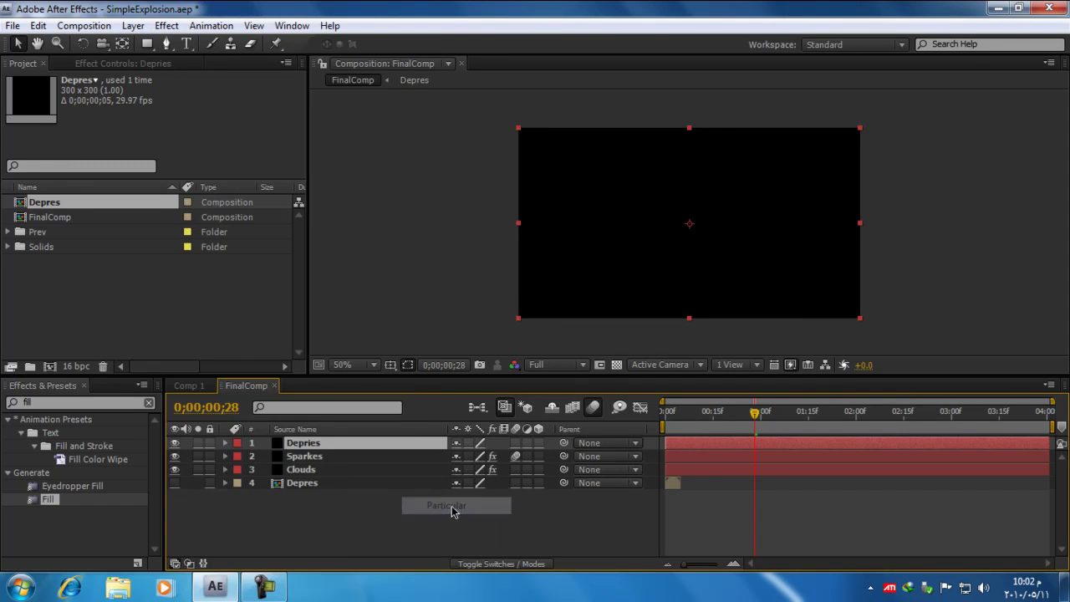
Keyframe the Depries emitter's Particles/sec at 2000 on the first frame of FinalComp
left_click(752, 415)
left_click_drag(676, 426, 664, 427)
left_click(20, 146)
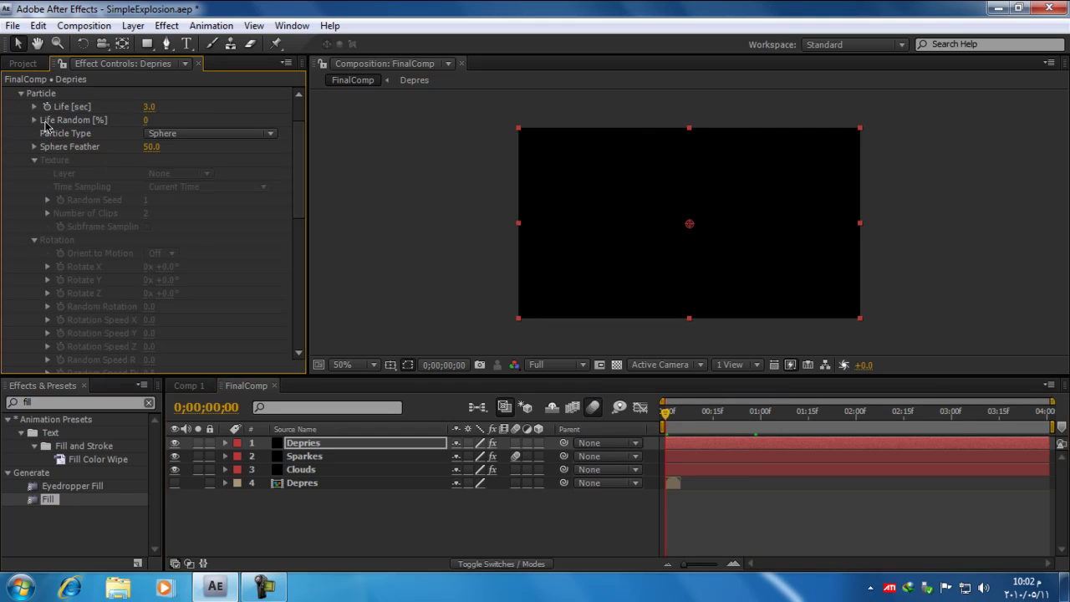
scroll(255, 218, "up", 3)
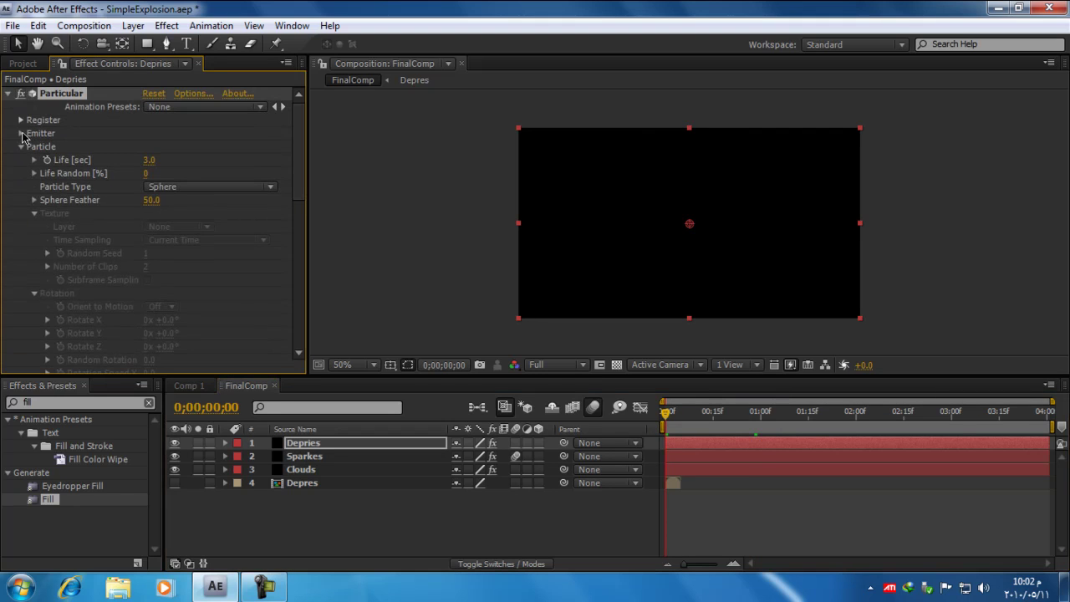
left_click(21, 132)
scroll(47, 167, "down", 2)
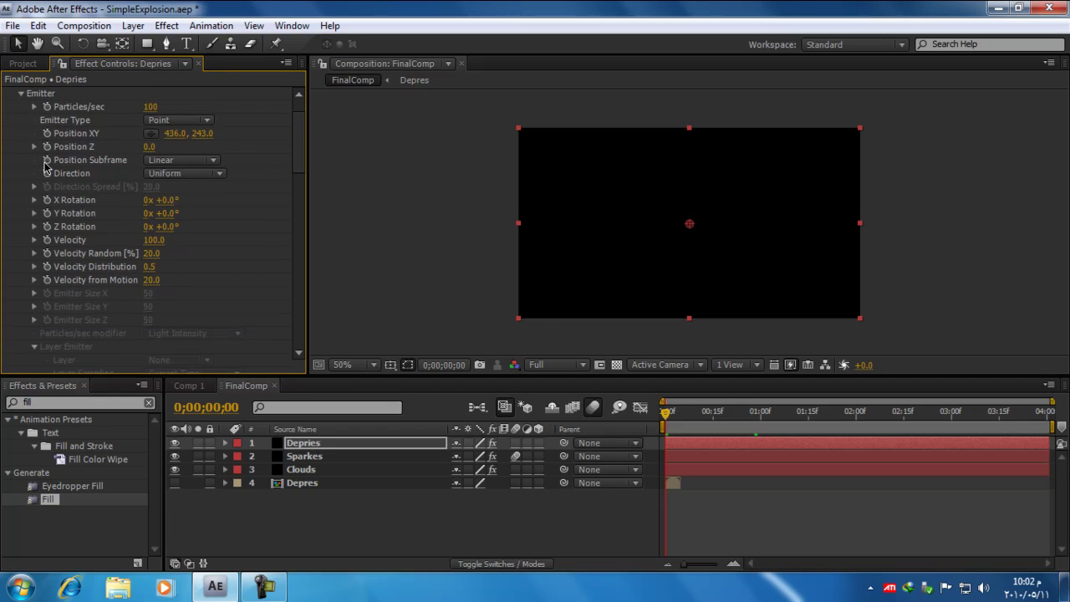
left_click(47, 107)
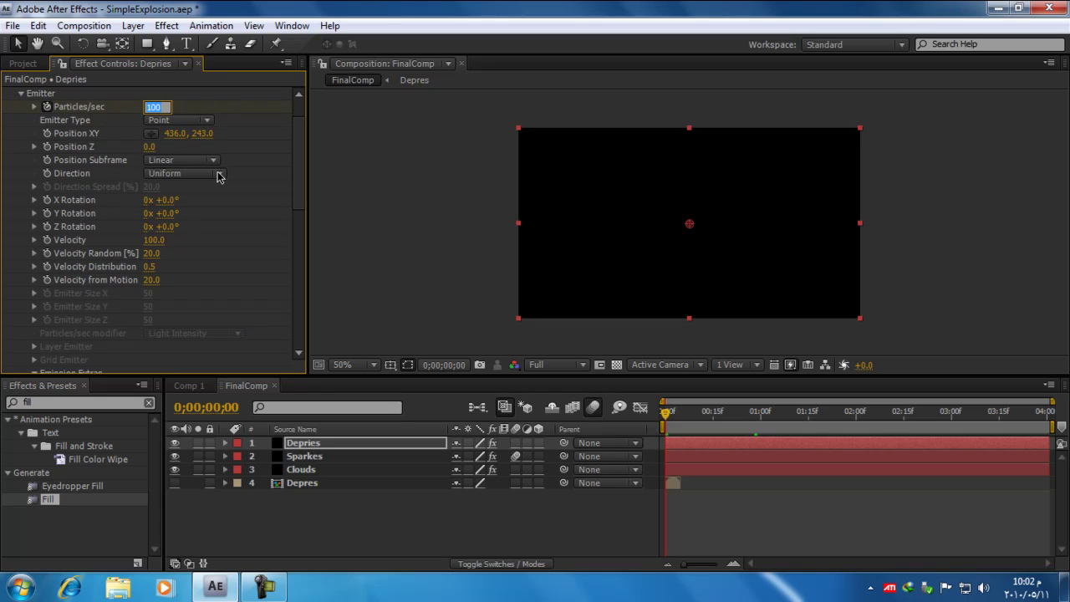
type("2000")
key("Return")
Keyframe Particles/sec at 0 one frame after the 2000 keyframe to end the burst
key("Page_Down")
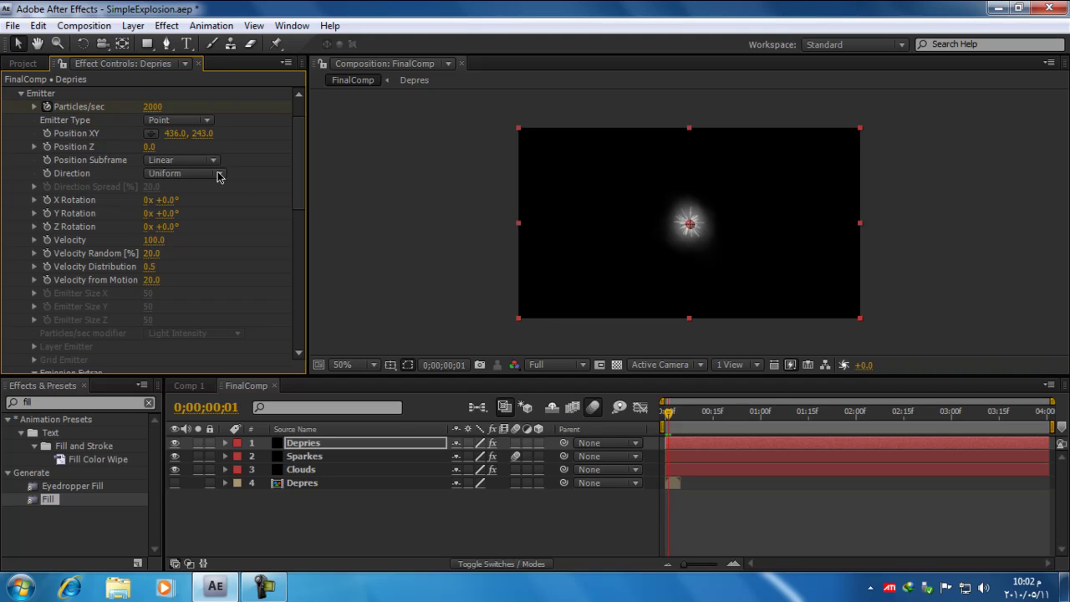
left_click(150, 107)
type("0")
key("Return")
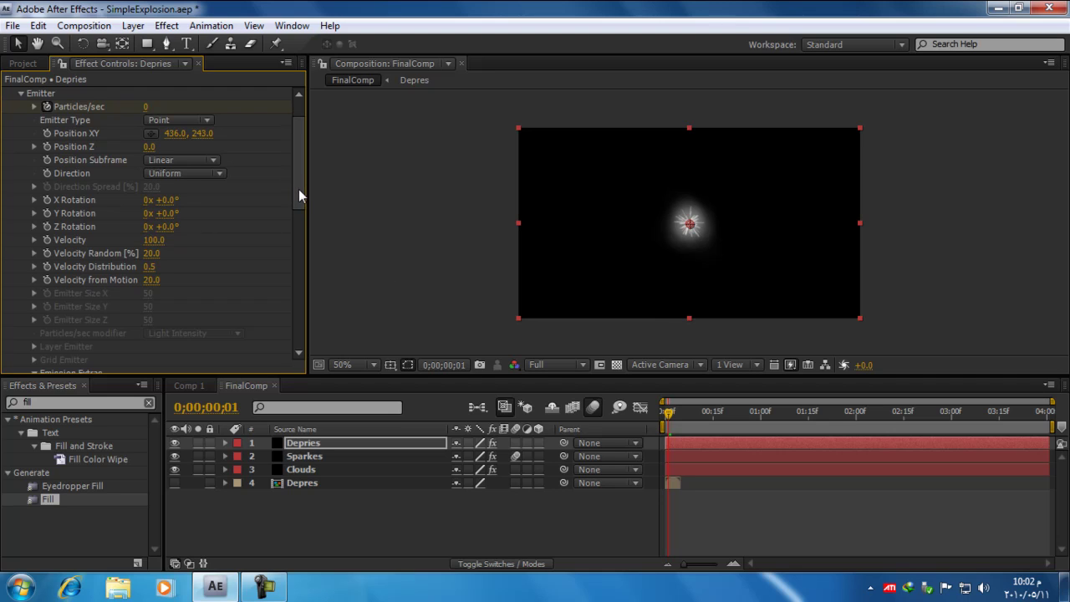
Set the Particle Type of the Depries layer's Particular effect to Sprite Colorize
left_click_drag(299, 189, 293, 268)
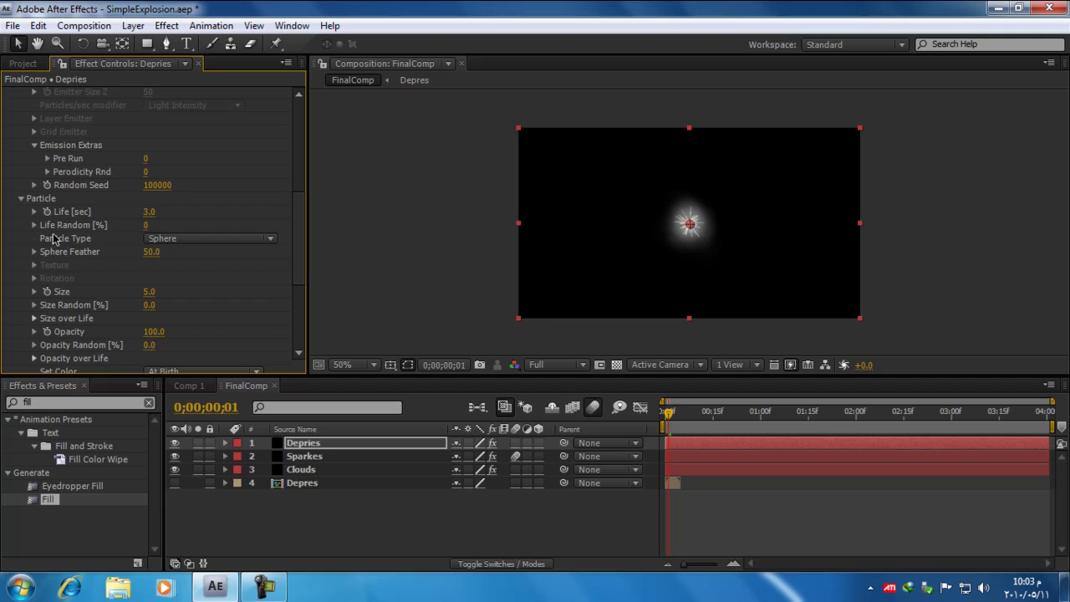
left_click(226, 241)
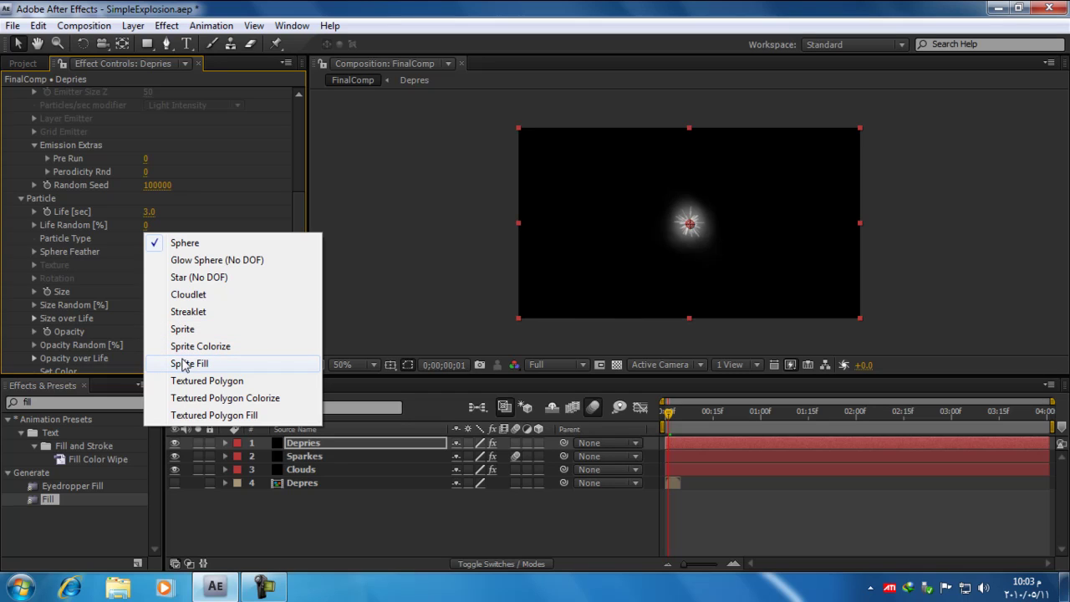
left_click(222, 347)
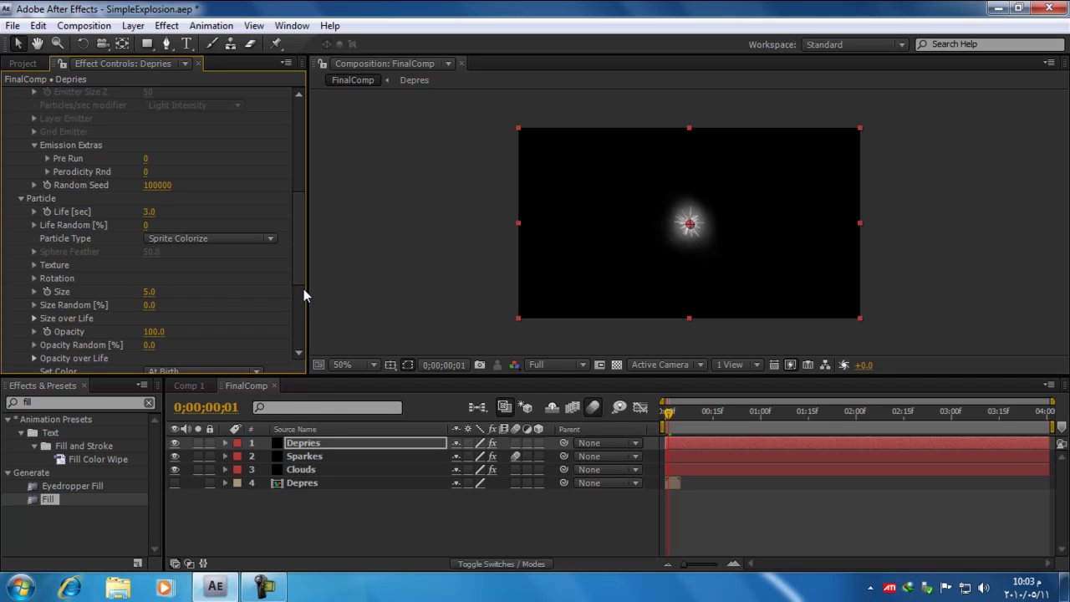
Assign the Depres layer as the texture of the Depries sprite particles
left_click(33, 266)
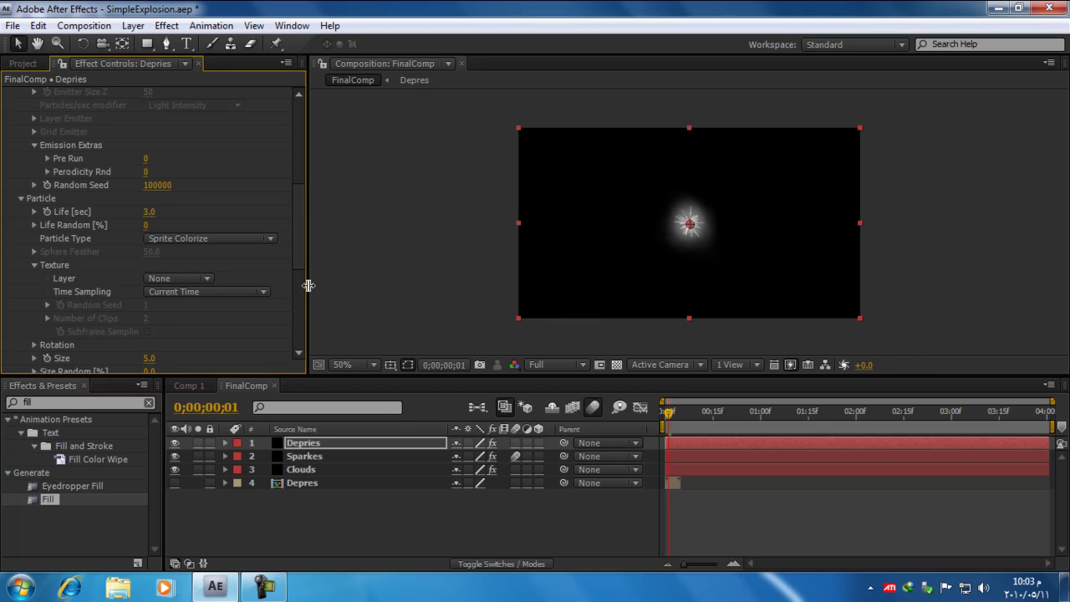
left_click_drag(308, 285, 360, 285)
left_click(230, 279)
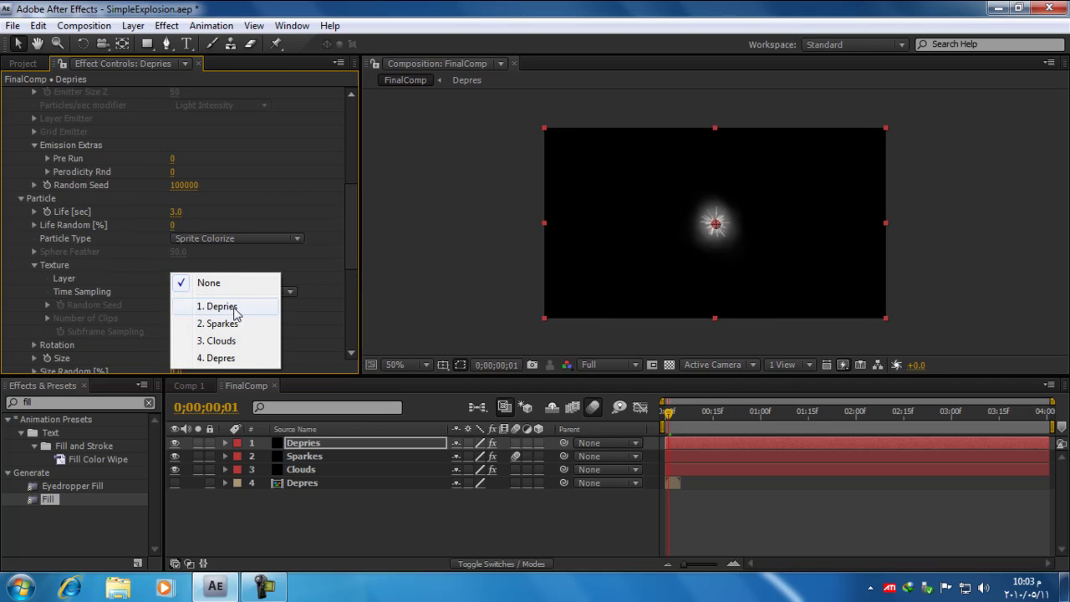
left_click(219, 358)
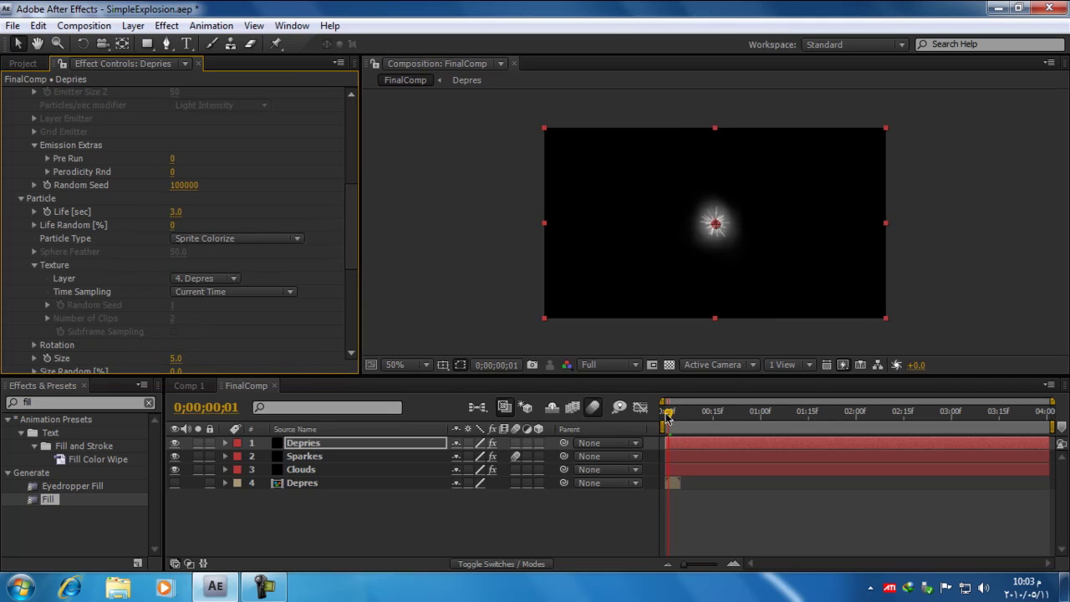
mouse_move(668, 418)
left_mouse_down()
mouse_move(716, 431)
mouse_move(672, 437)
left_mouse_up()
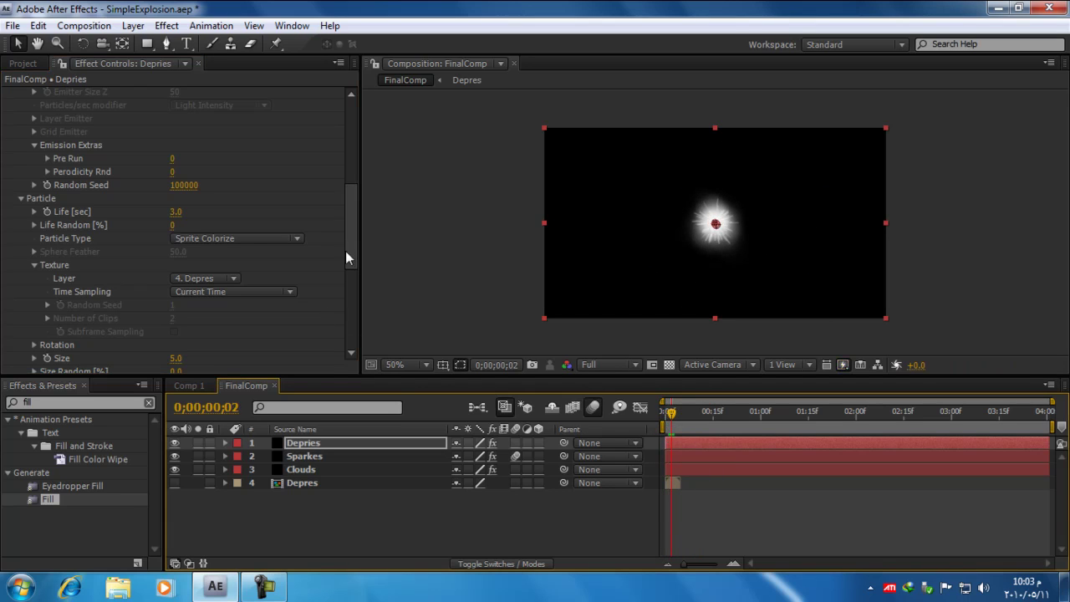
Set the texture's Time Sampling to Split Clip - Stretch with 5 clips
left_click_drag(349, 256, 330, 270)
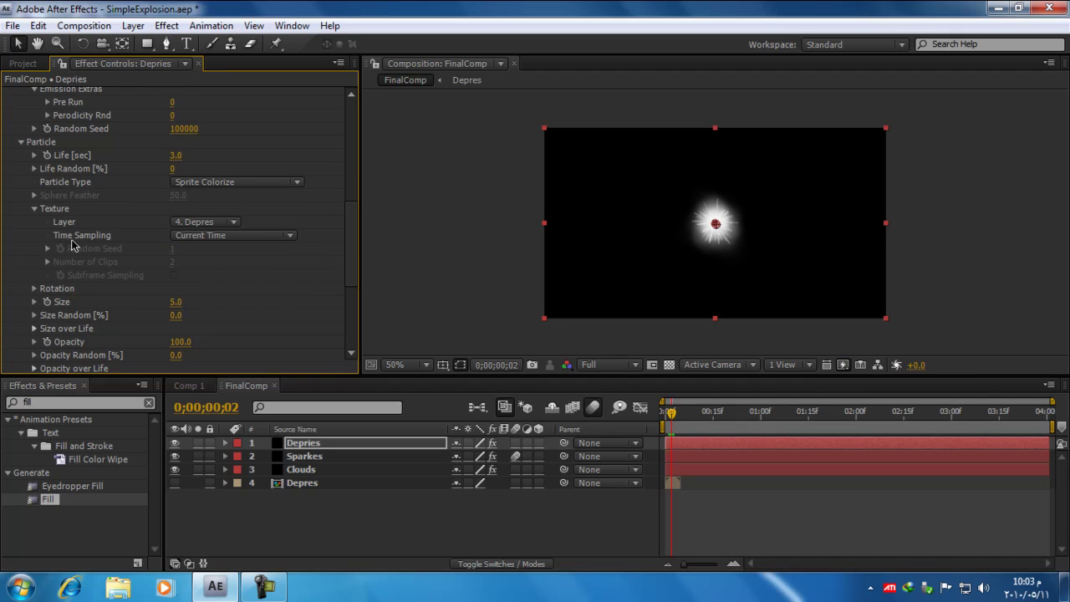
left_click(292, 237)
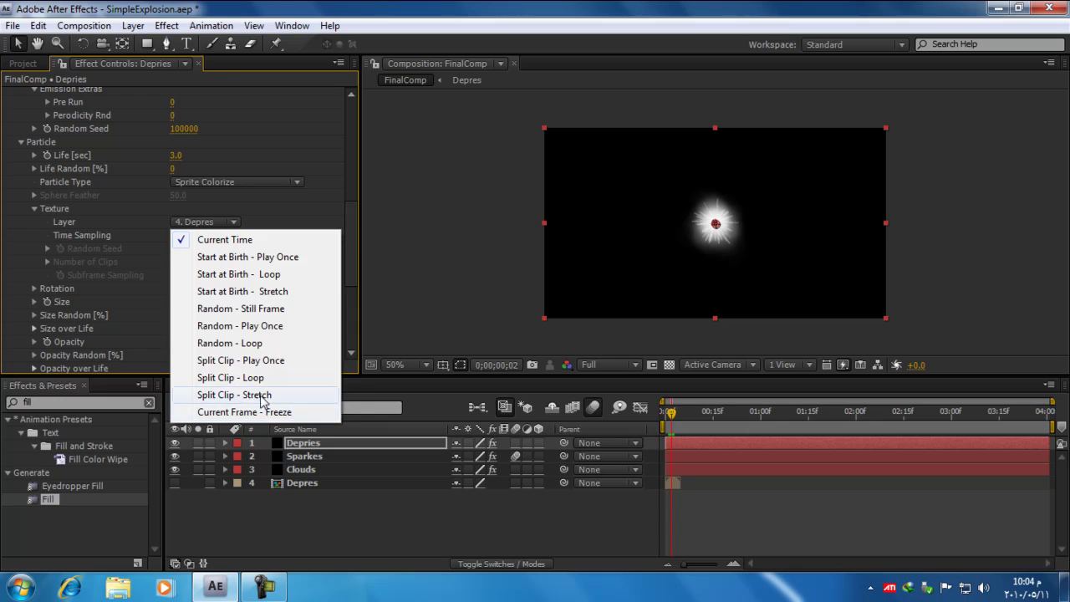
left_click(261, 396)
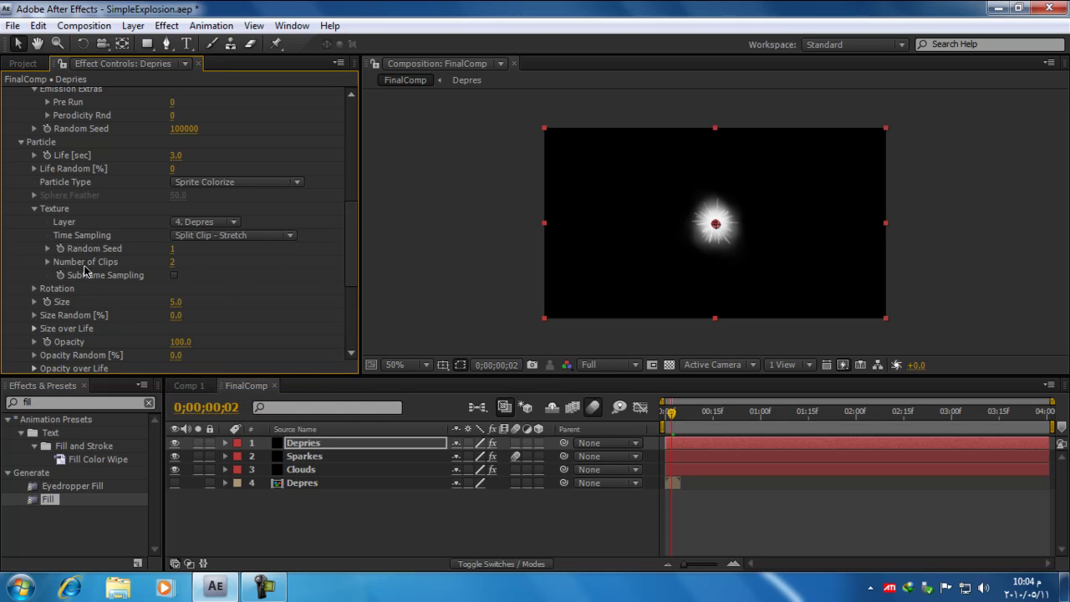
left_click(174, 265)
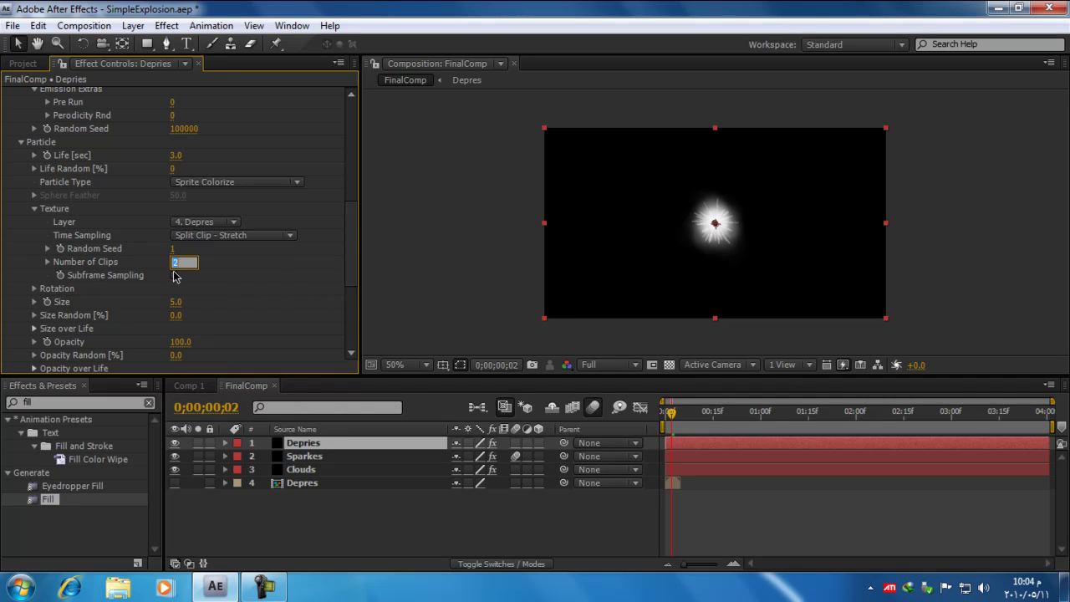
type("5")
key("Return")
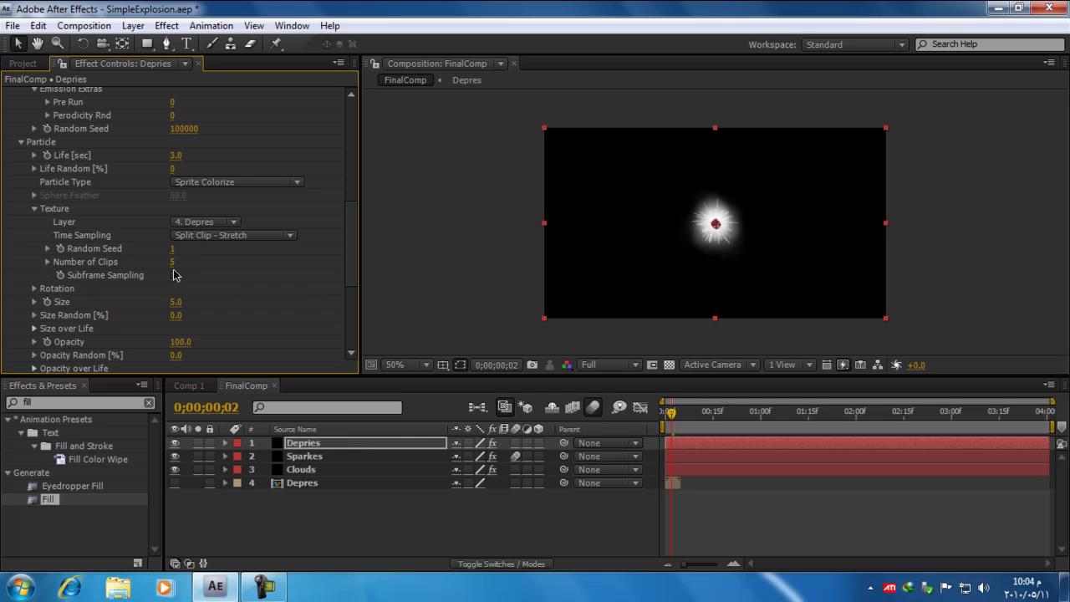
Set the debris particles' Size to 11 and Size Random to 80%, judging them about 20 frames in
left_click_drag(671, 412, 731, 420)
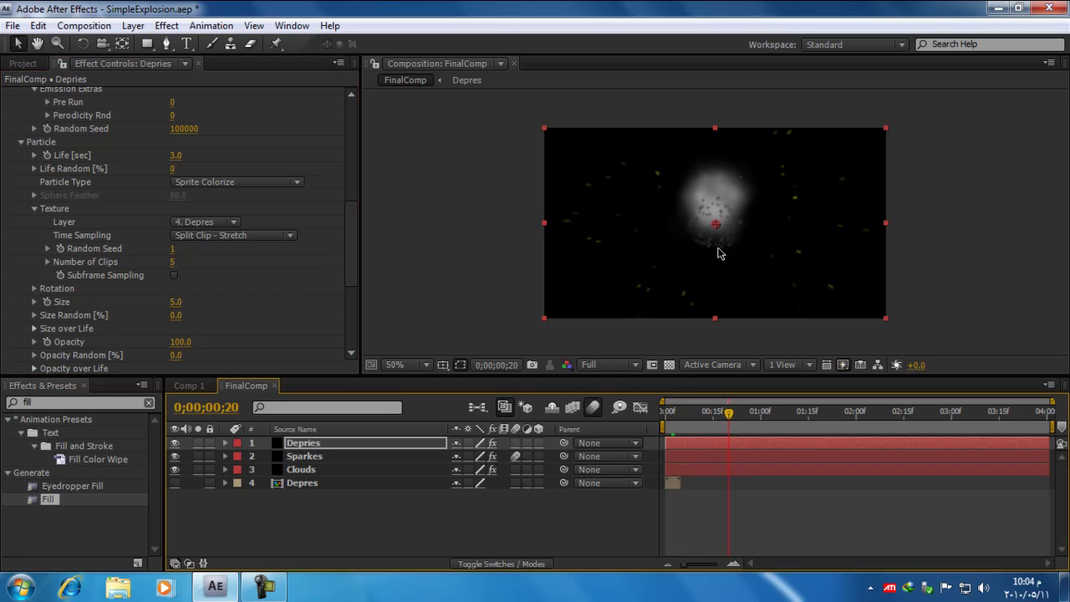
key("period")
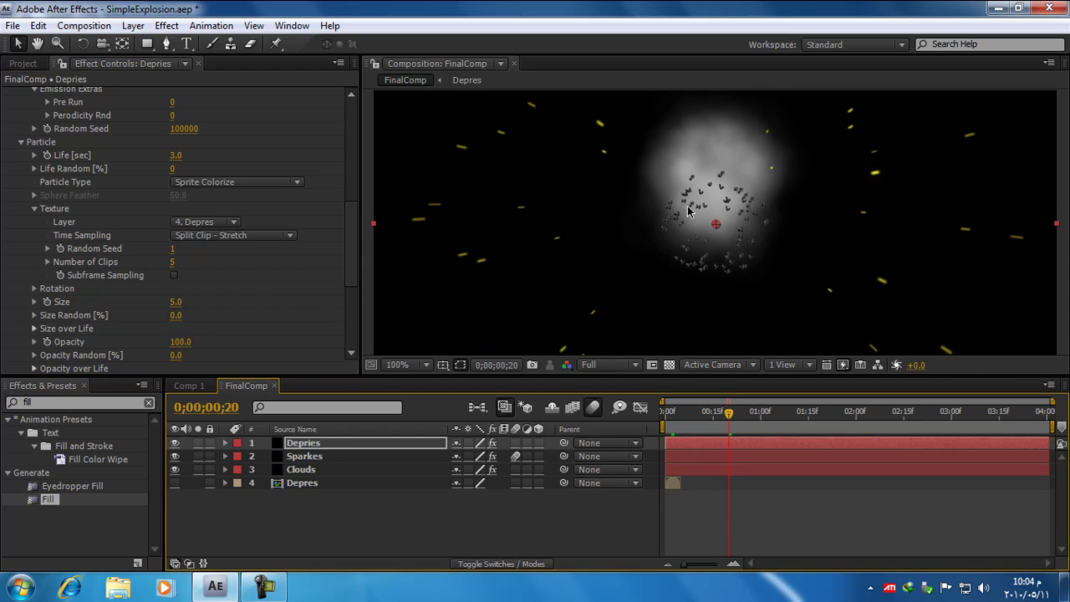
left_click(354, 266)
mouse_move(354, 265)
left_mouse_down()
mouse_move(356, 205)
mouse_move(357, 281)
left_mouse_up()
left_click_drag(176, 252, 189, 254)
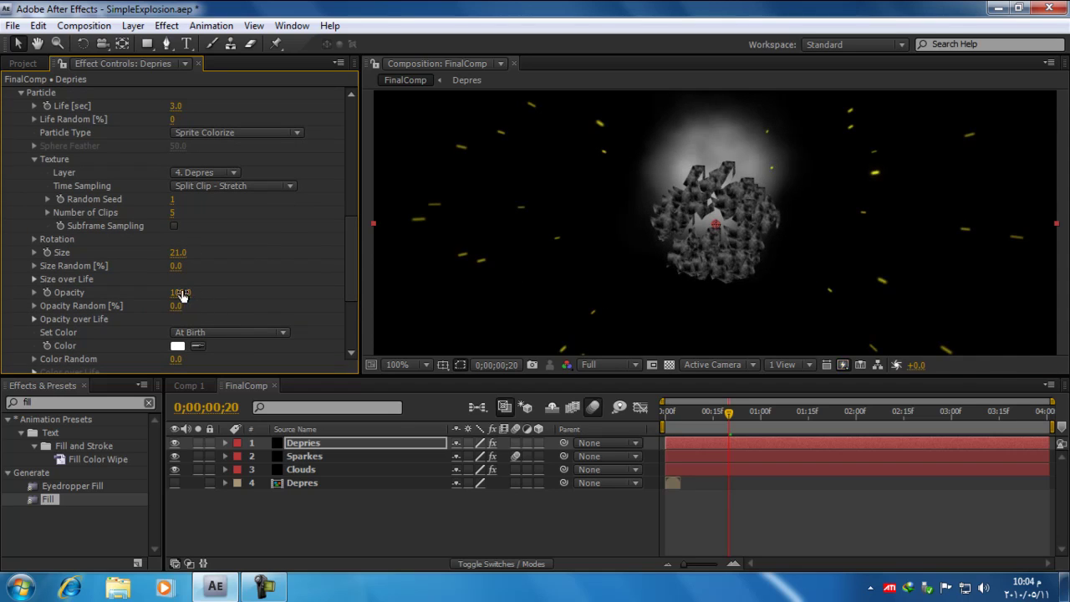
left_click_drag(178, 254, 171, 259)
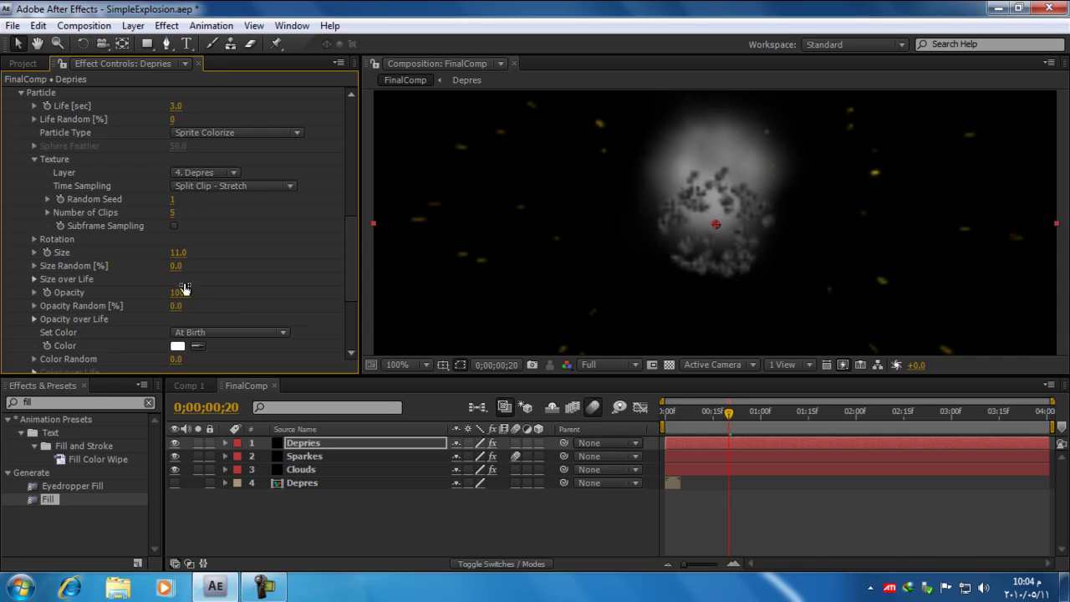
left_click(177, 266)
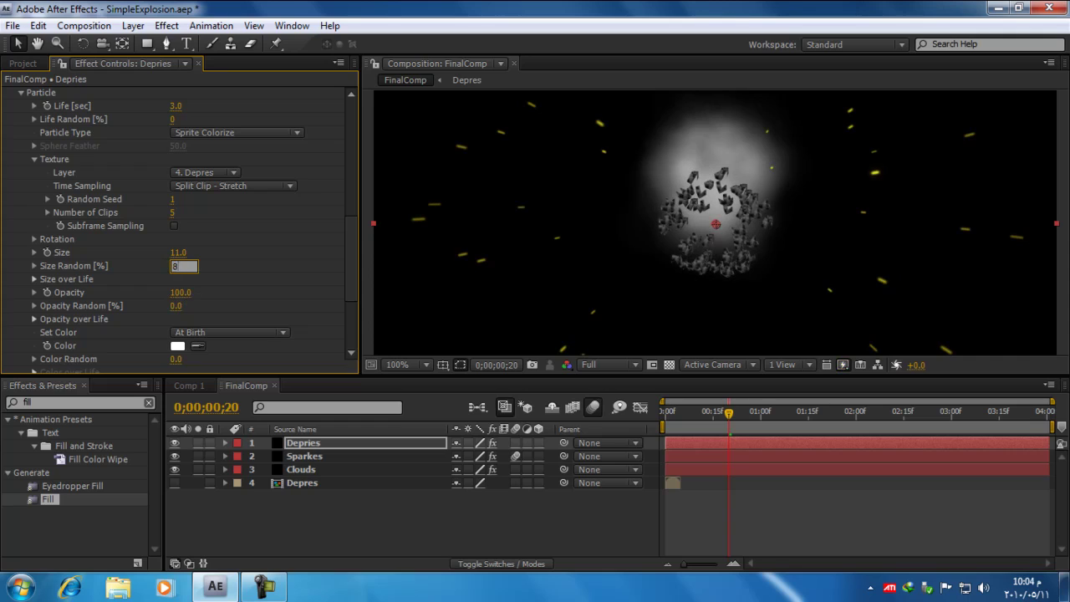
key("Return")
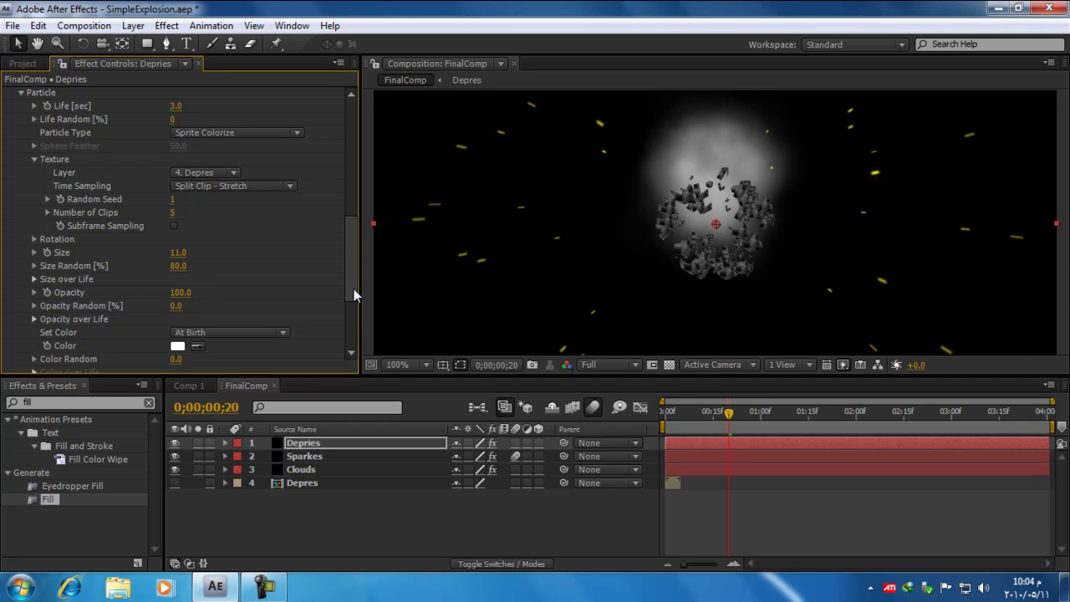
Set the Depries emitter's Velocity to 1000
left_click_drag(353, 288, 361, 212)
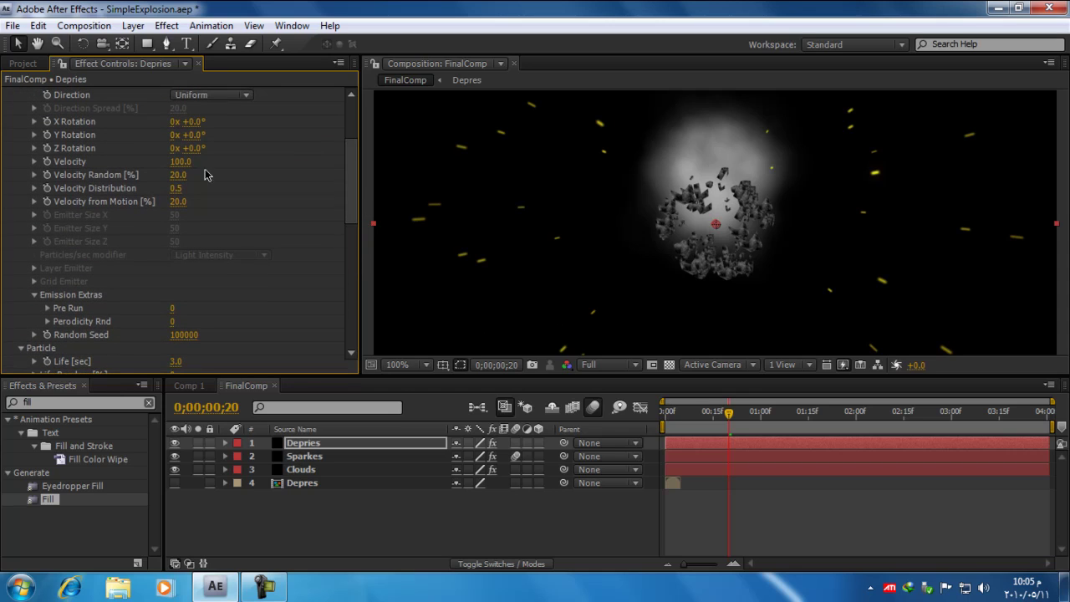
left_click(180, 161)
type("100")
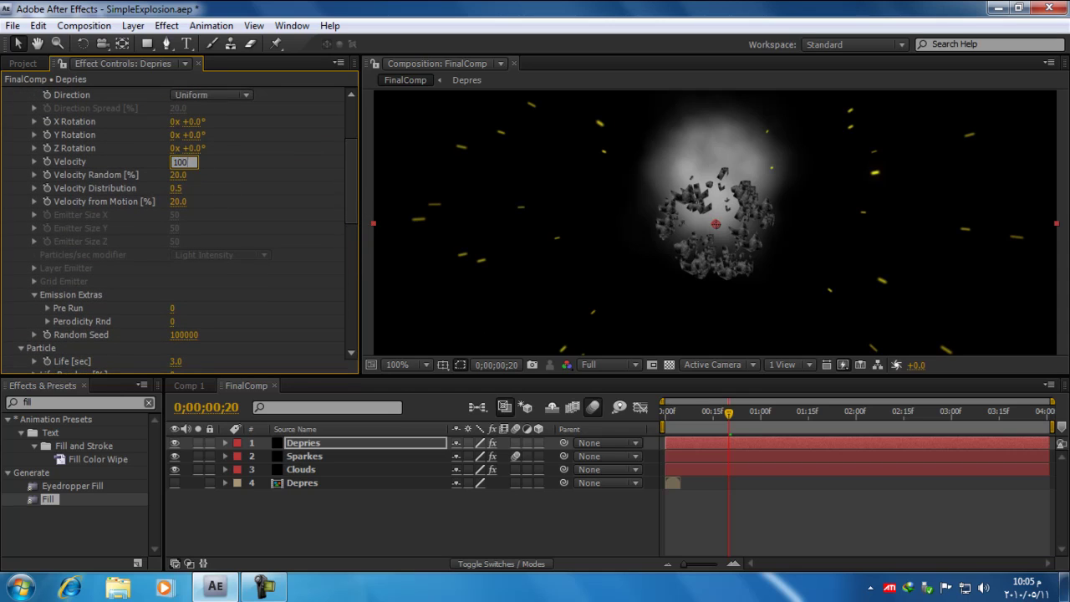
type("0")
key("Return")
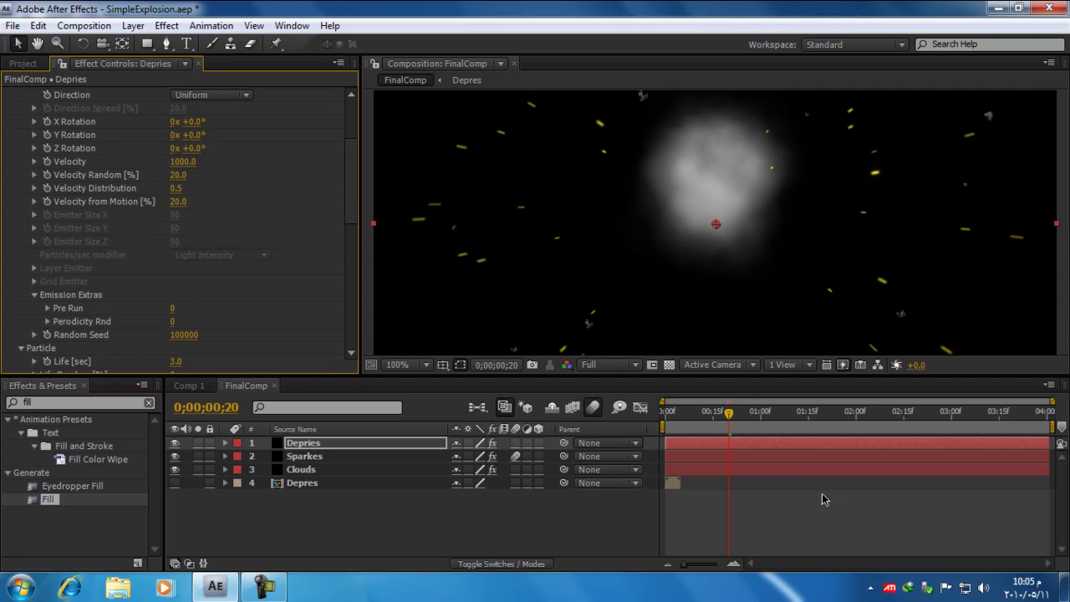
Enable motion blur on the Depries layer and check the blurred debris in the early frames of the burst
left_click_drag(728, 416, 665, 418)
key("space")
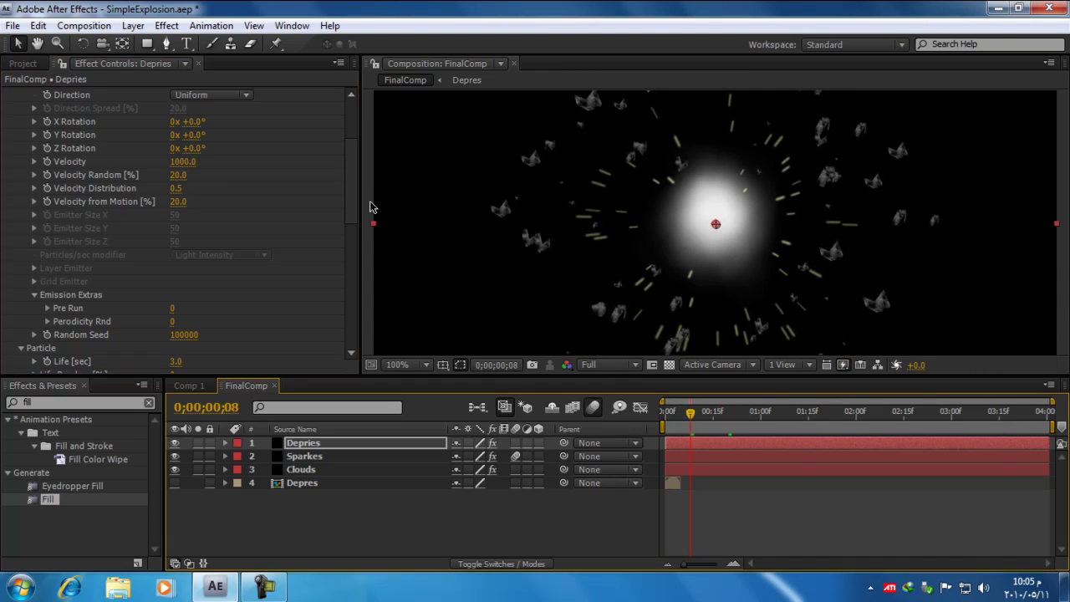
left_click(516, 443)
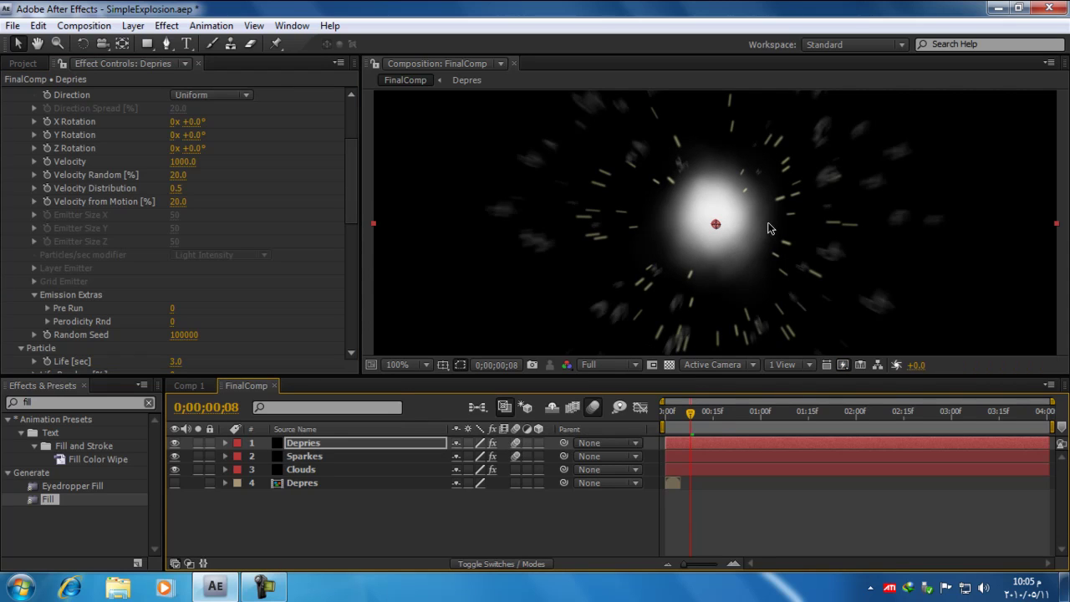
left_click(687, 413)
mouse_move(675, 418)
left_mouse_down()
mouse_move(662, 424)
mouse_move(680, 418)
left_mouse_up()
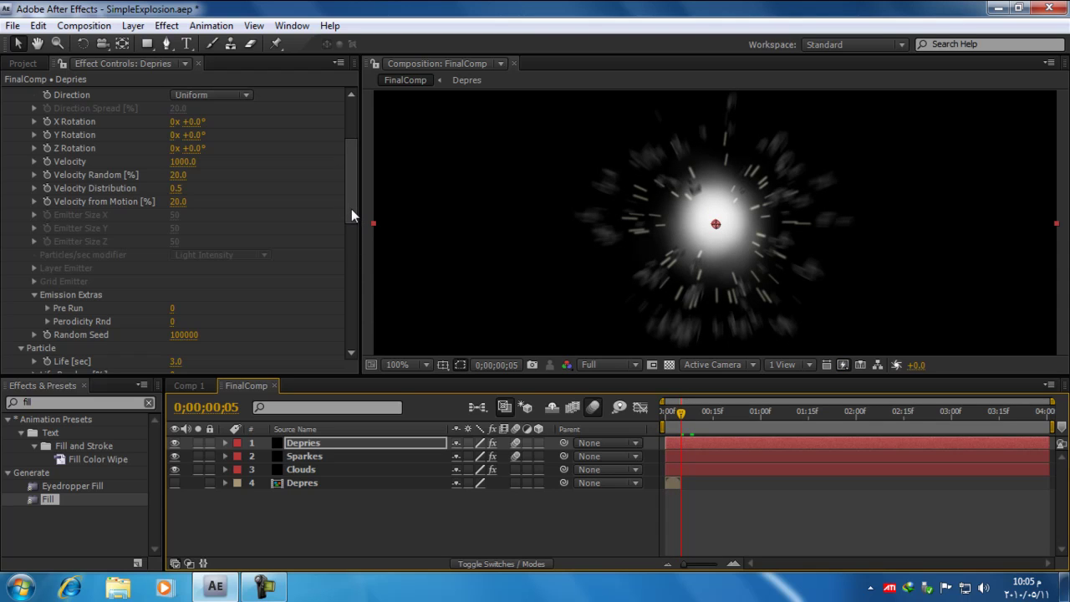
Color the Depries particles over life with a white-to-black gradient and set Color Random to 6
left_click_drag(351, 209, 354, 337)
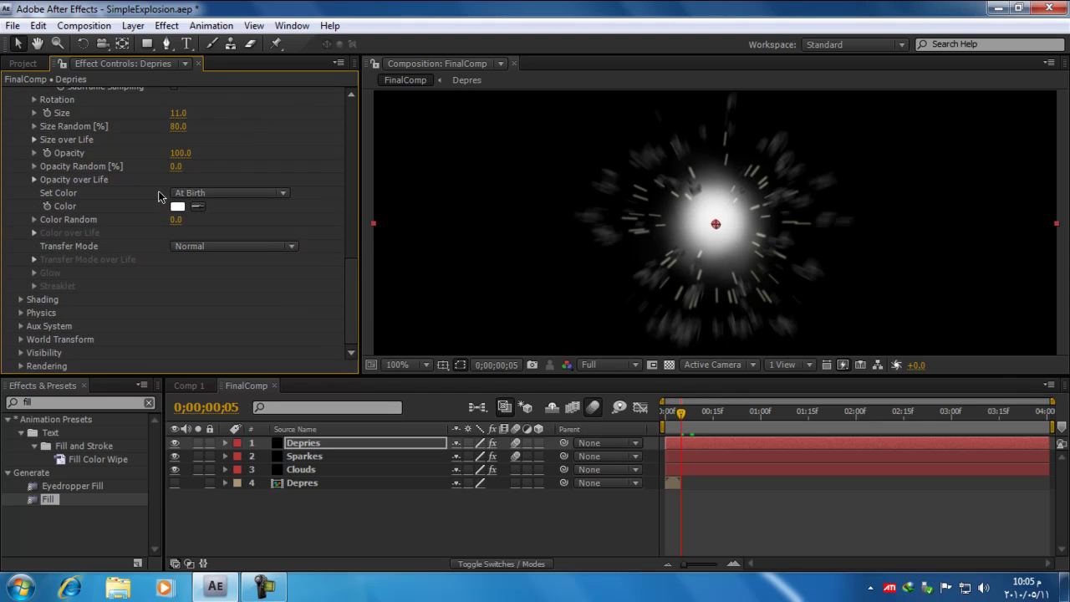
left_click(216, 193)
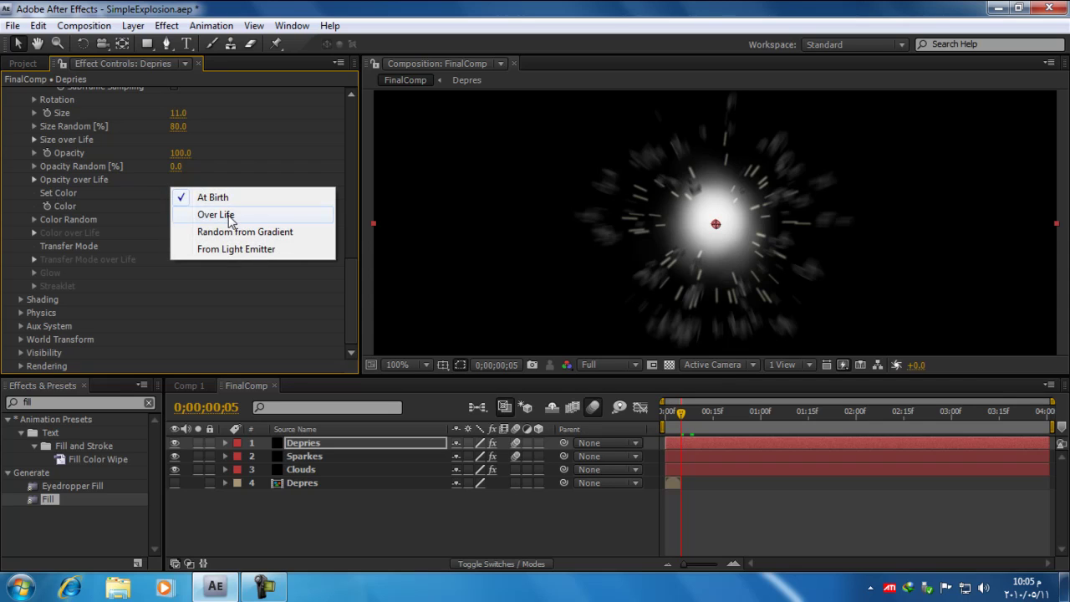
left_click(230, 221)
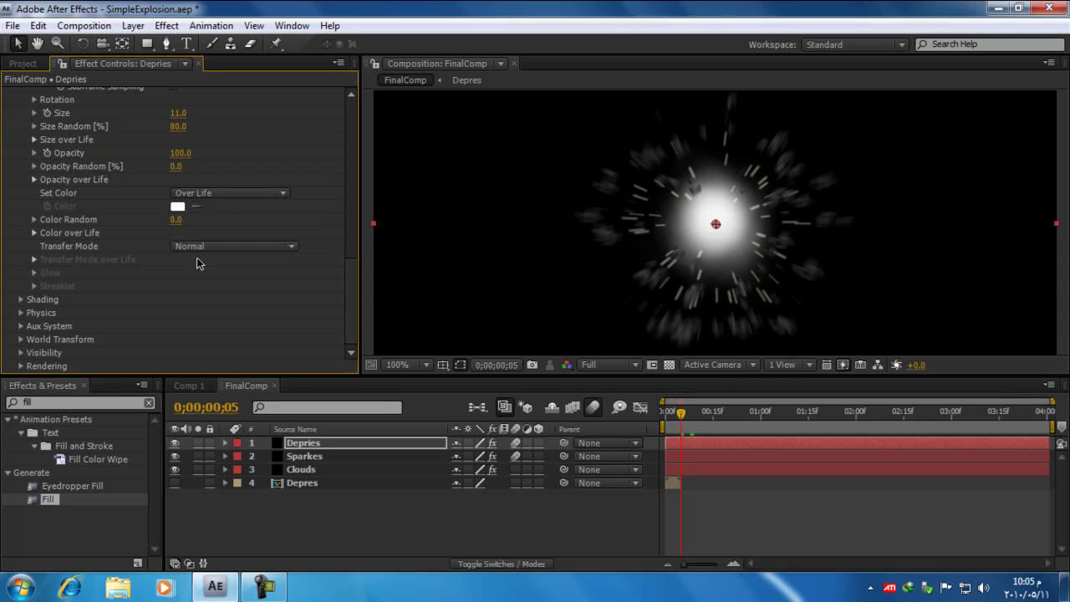
left_click(33, 234)
left_click(252, 264)
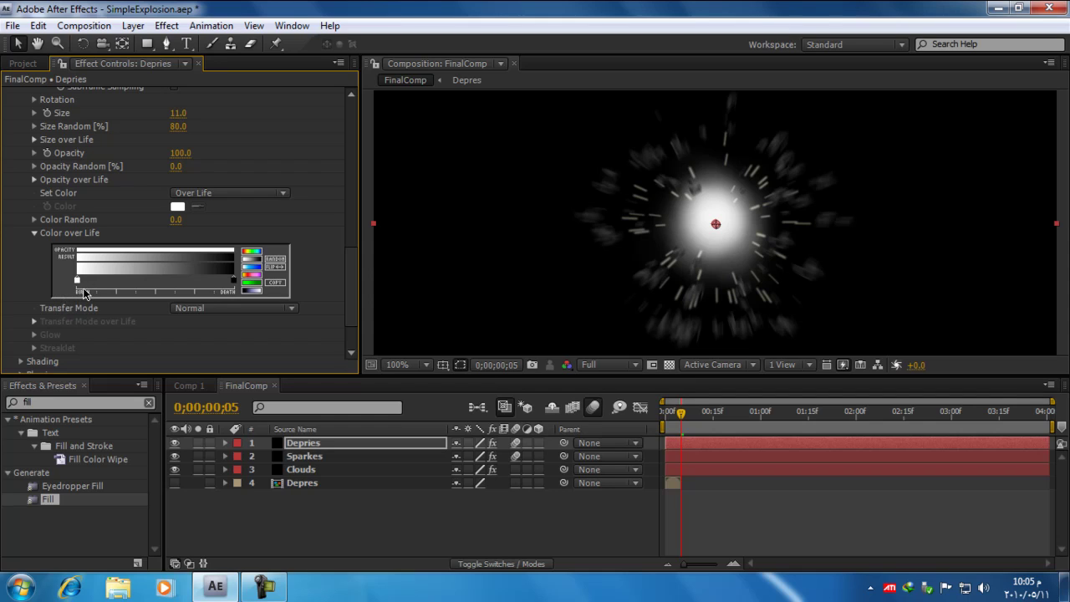
mouse_move(680, 418)
left_mouse_down()
mouse_move(659, 418)
mouse_move(683, 418)
left_mouse_up()
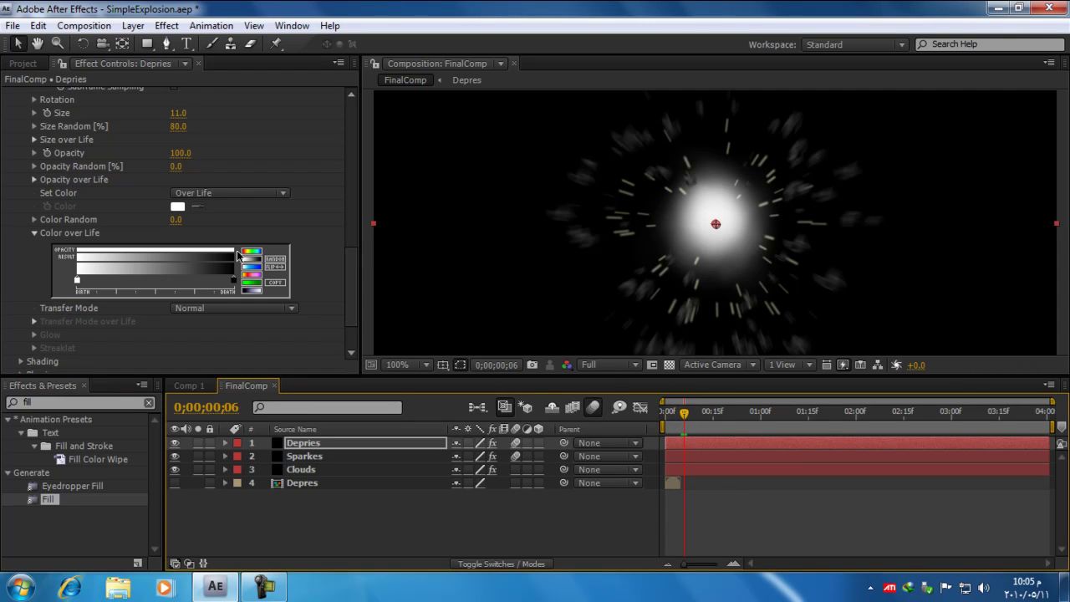
left_click_drag(180, 220, 188, 223)
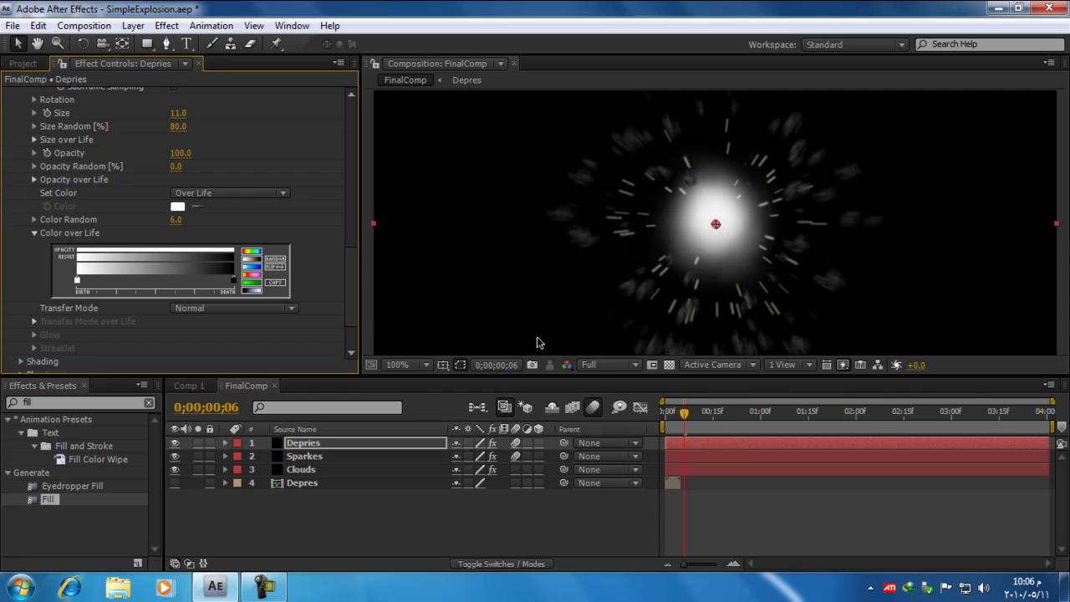
Try the Add transfer mode on the Depries particles and restore it to Normal
left_click(278, 314)
left_click(268, 332)
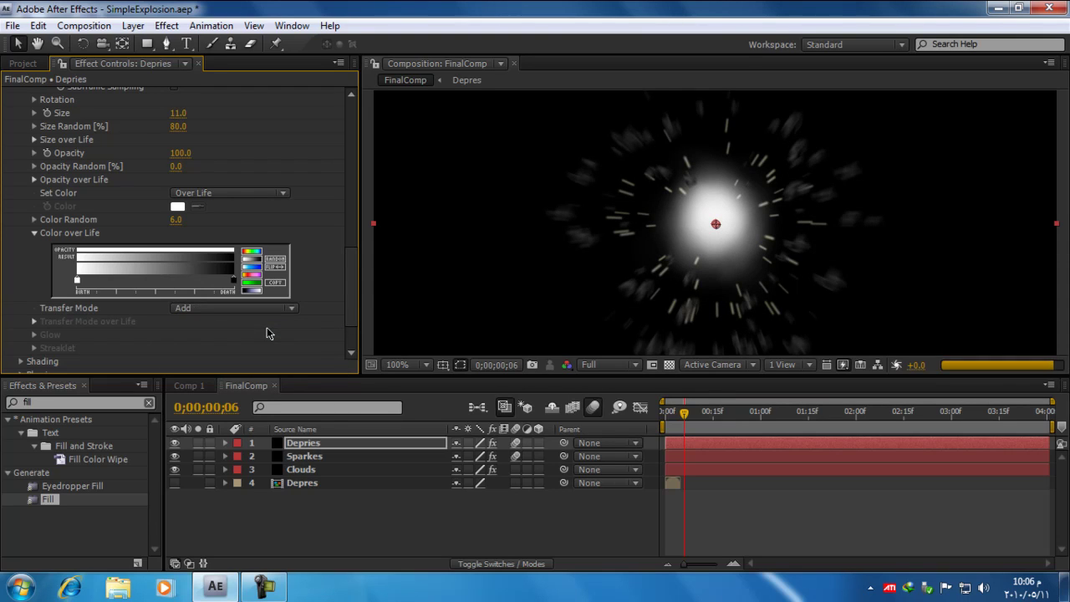
left_click(268, 312)
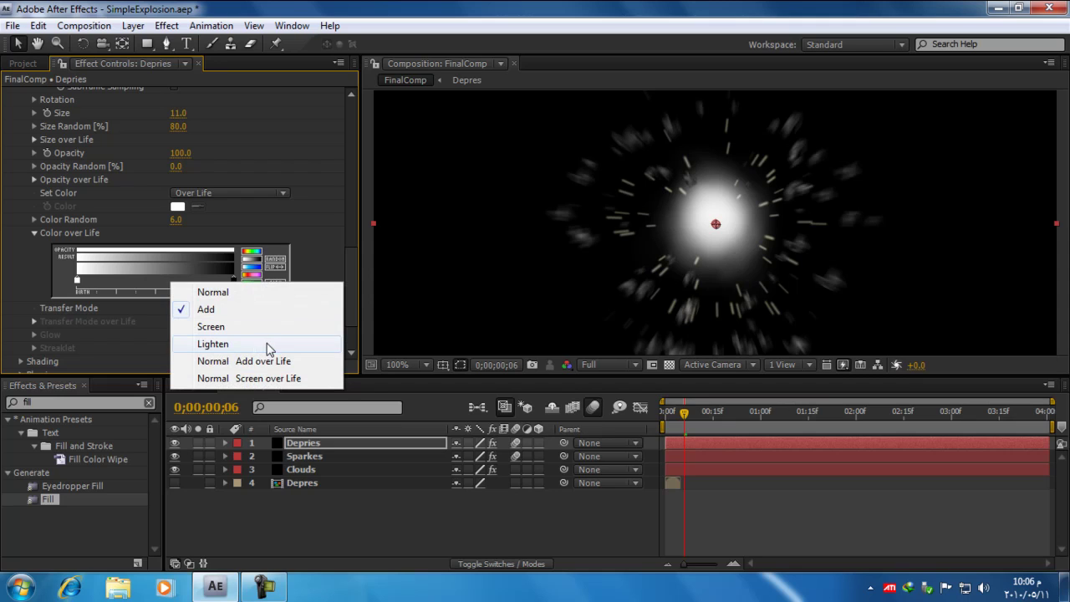
left_click(351, 327)
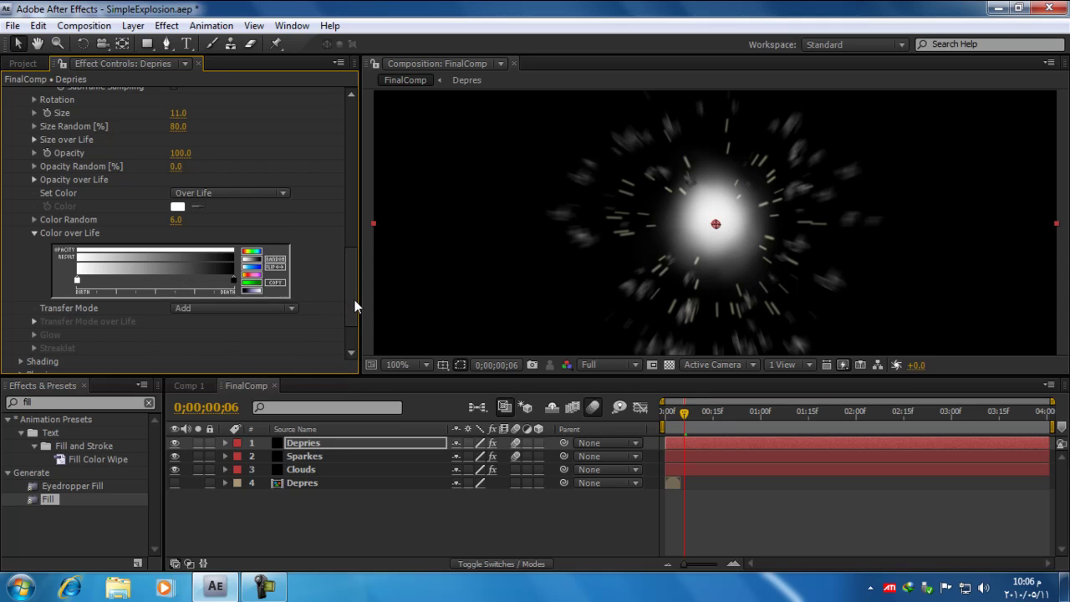
scroll(348, 331, "down", 2)
left_click(291, 248)
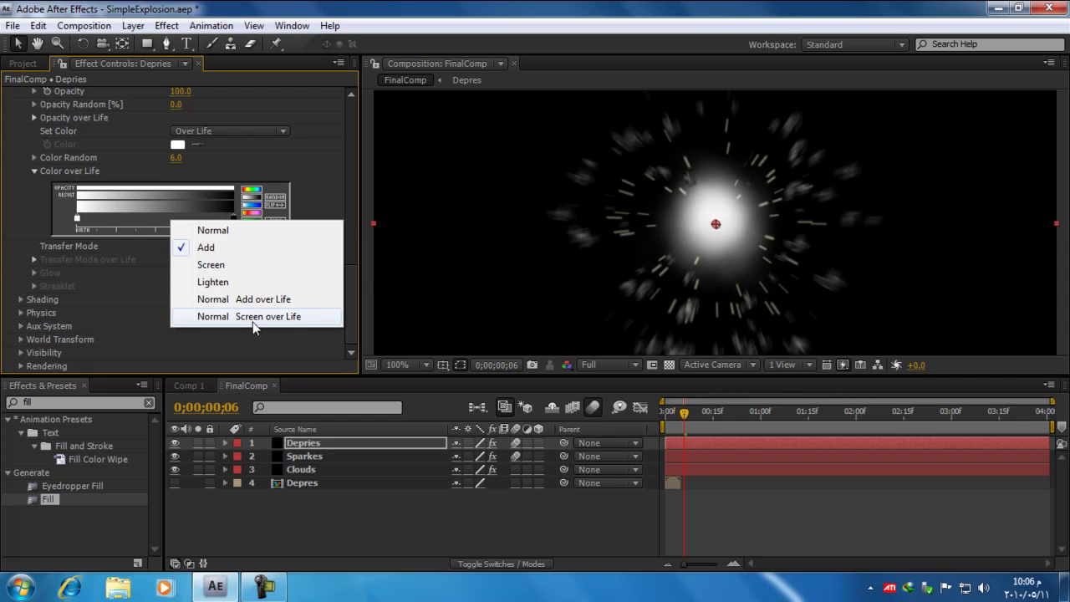
left_click(247, 231)
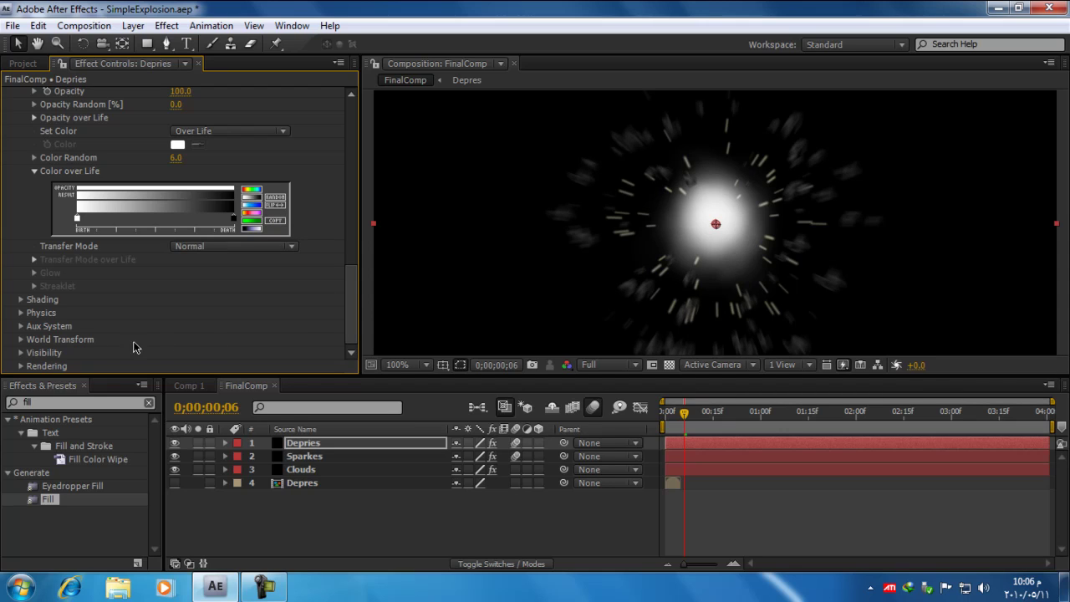
Set the Depries particles' Random Speed Rotate to 14 and preview the explosion from the first frame
left_click_drag(353, 319, 365, 253)
left_click(34, 273)
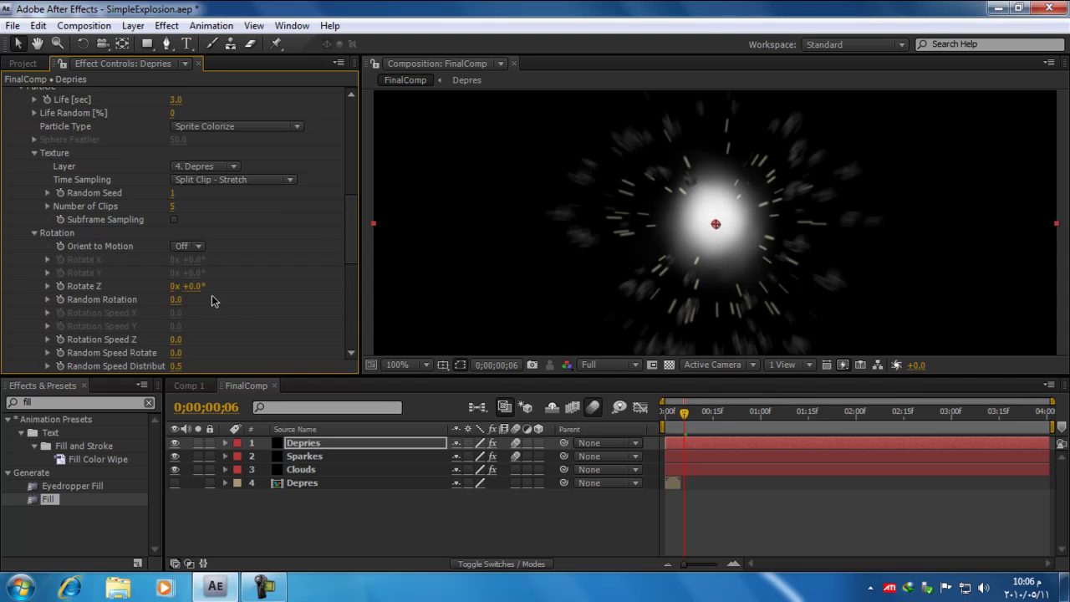
left_click_drag(353, 249, 352, 272)
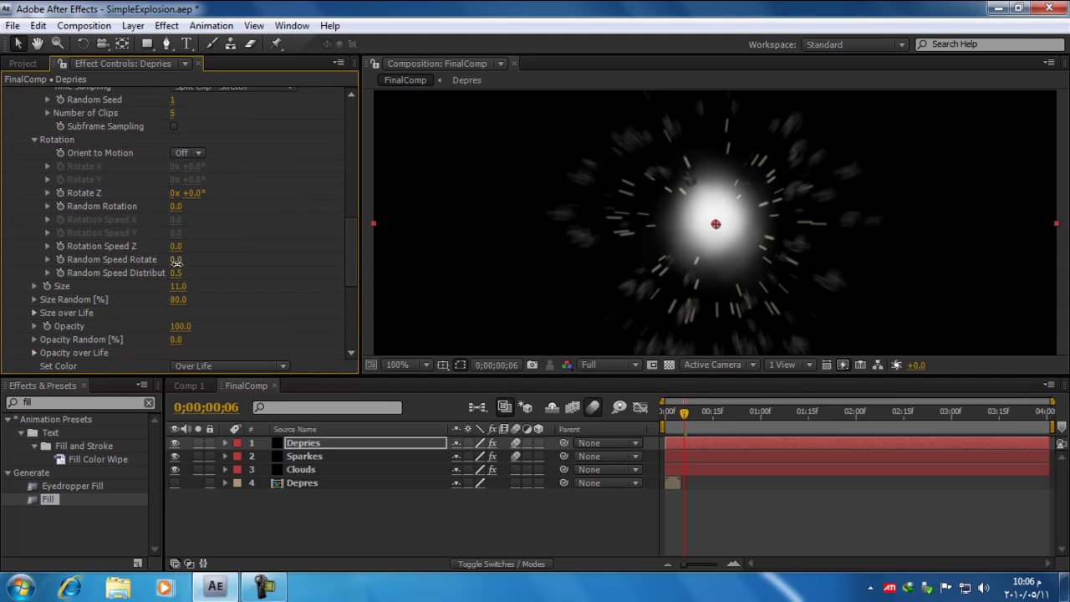
left_click_drag(176, 261, 185, 262)
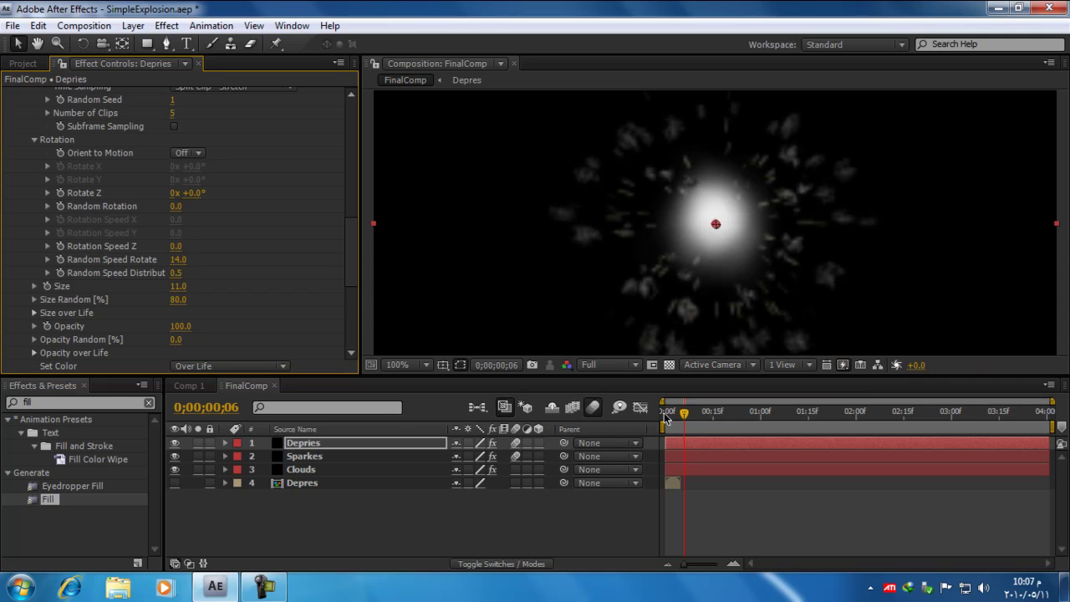
left_click(681, 411)
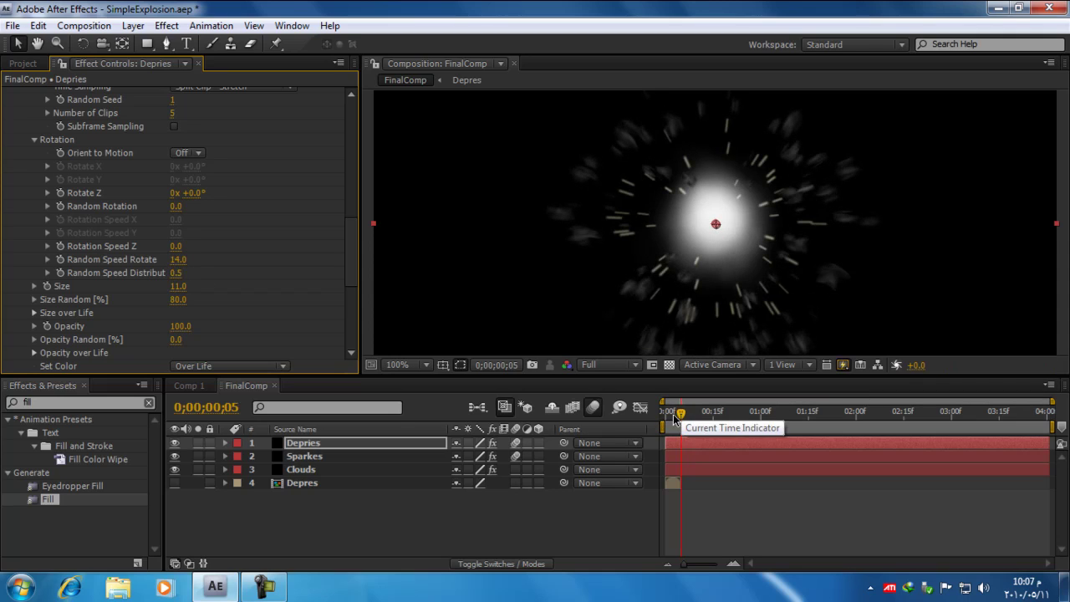
left_click_drag(674, 416, 677, 420)
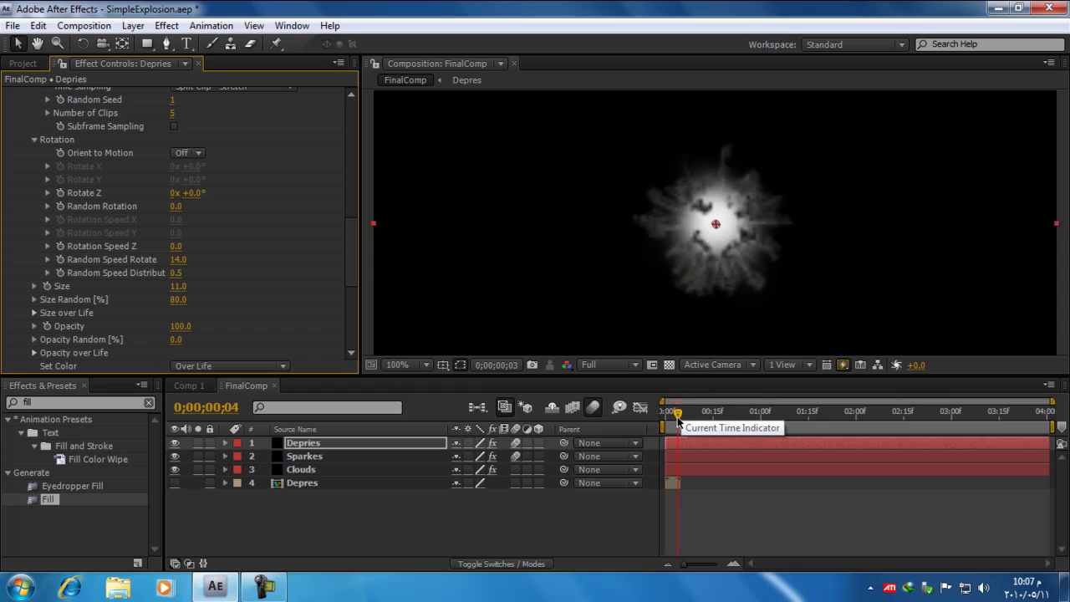
key("KP_0")
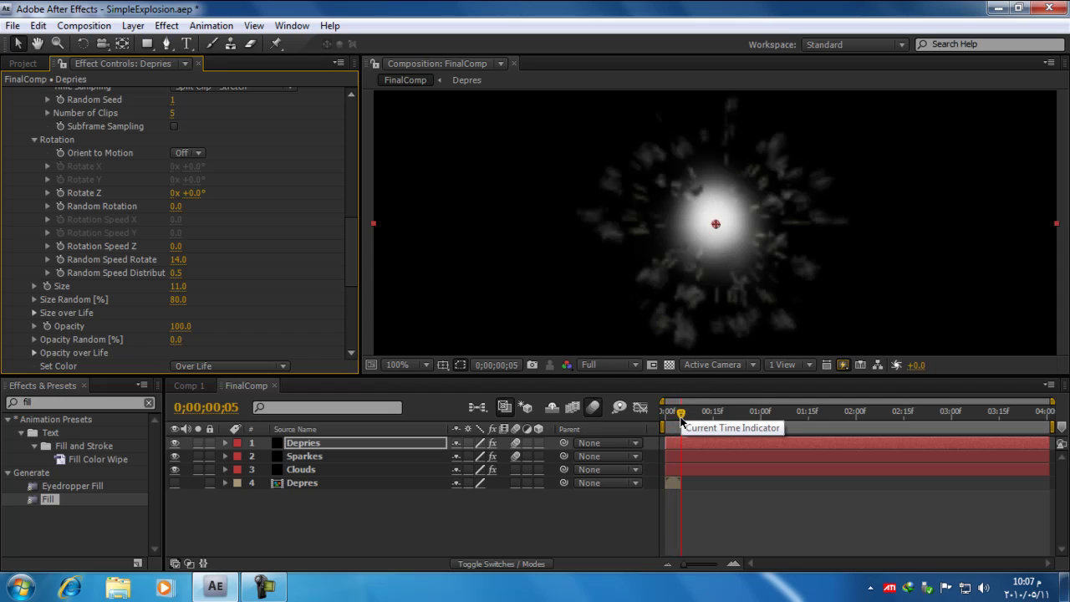
left_click(626, 425)
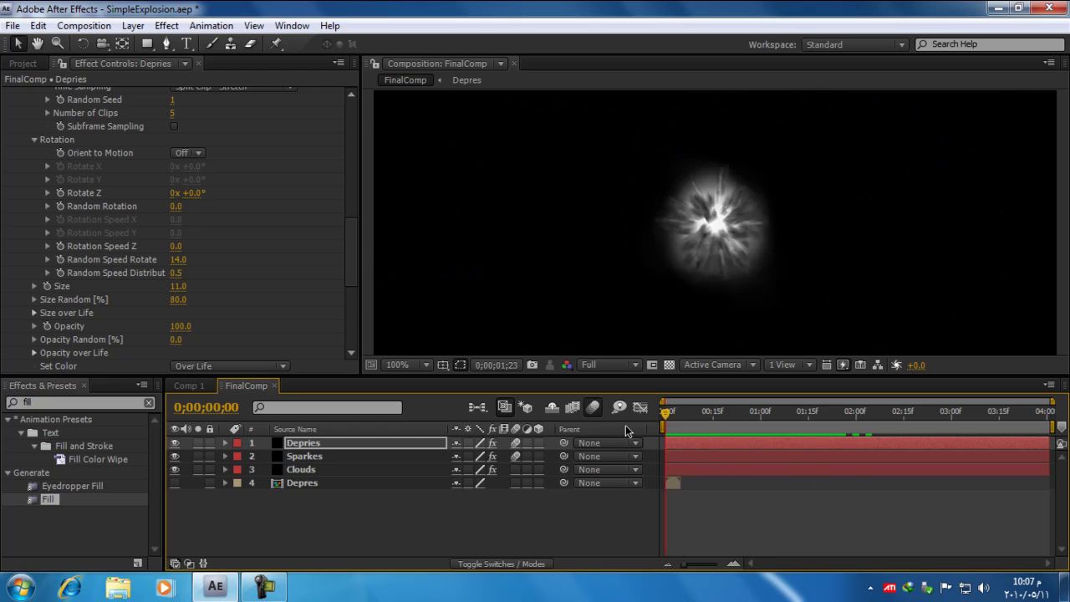
key("space")
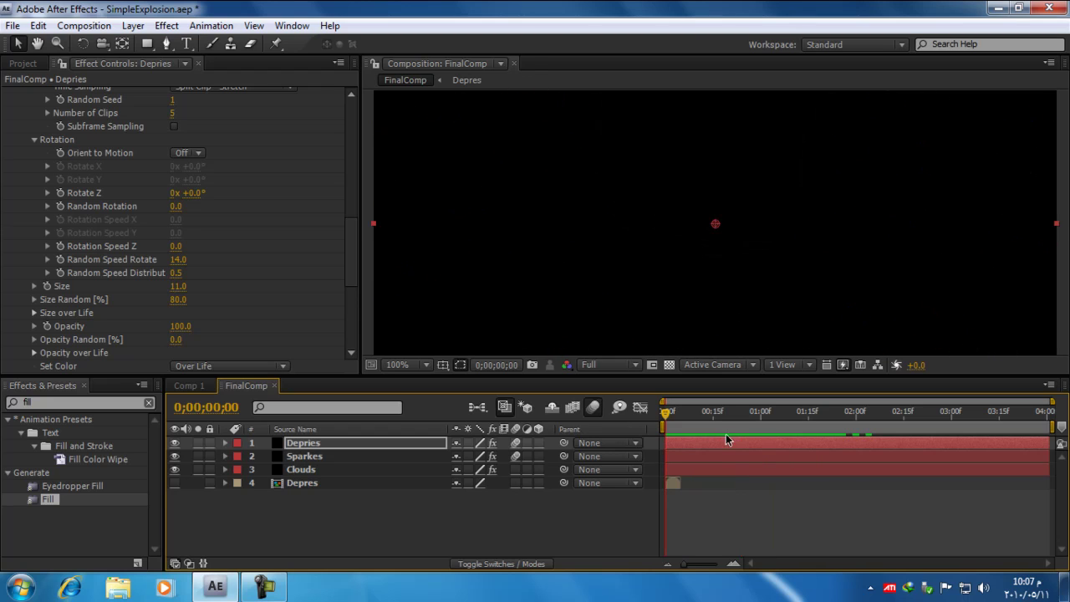
left_click_drag(669, 418, 679, 412)
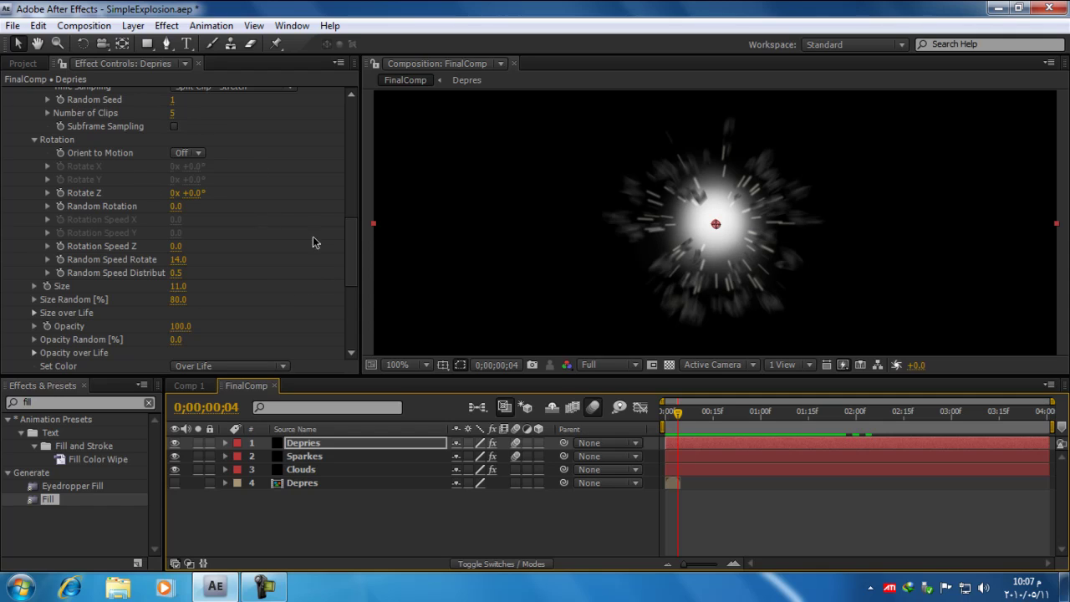
Set the Depries emitter's Random Seed to 200000 under Emission Extras and check the new debris pattern
left_click_drag(347, 249, 350, 240)
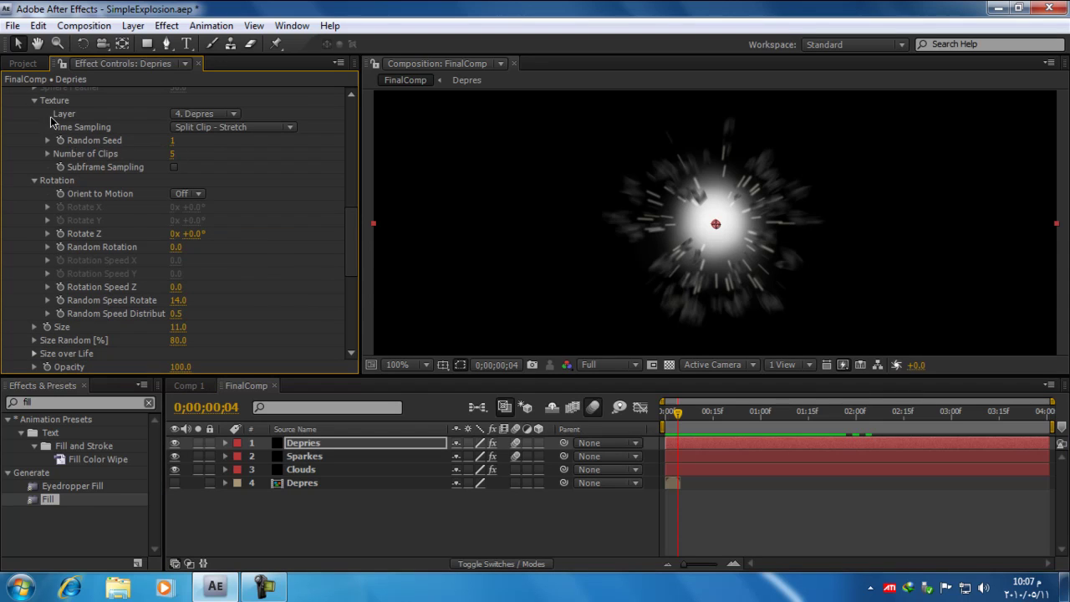
left_click_drag(352, 266, 358, 204)
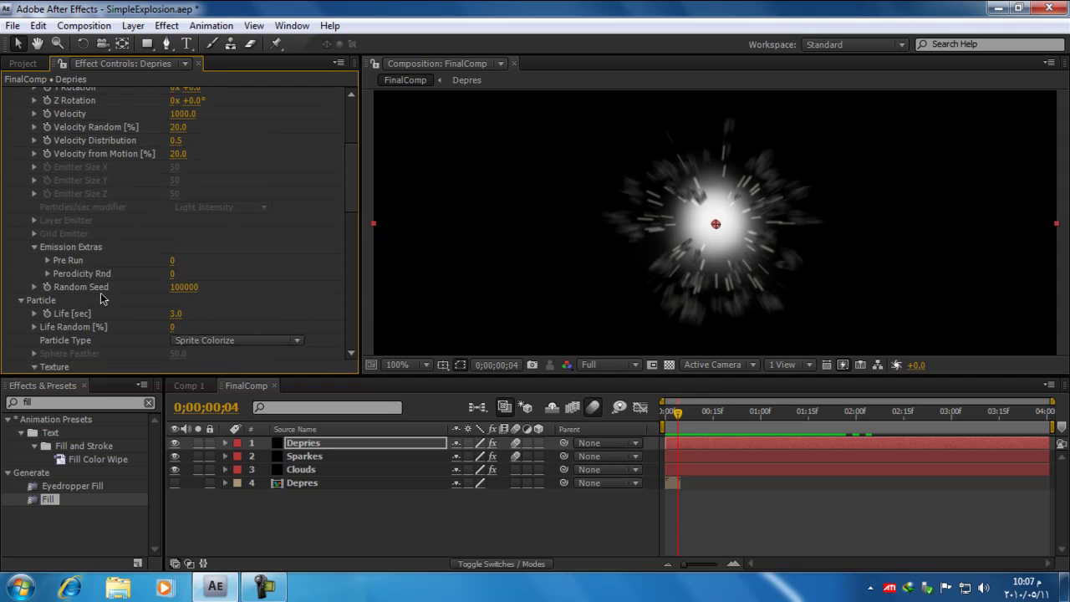
left_click(180, 288)
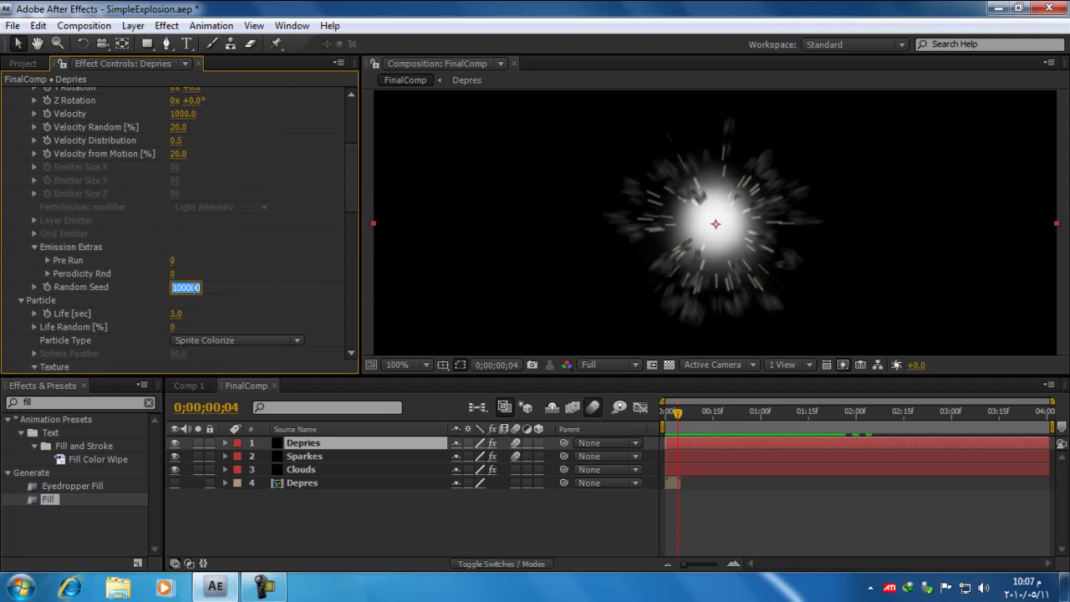
left_click(172, 288)
type("2")
key("Return")
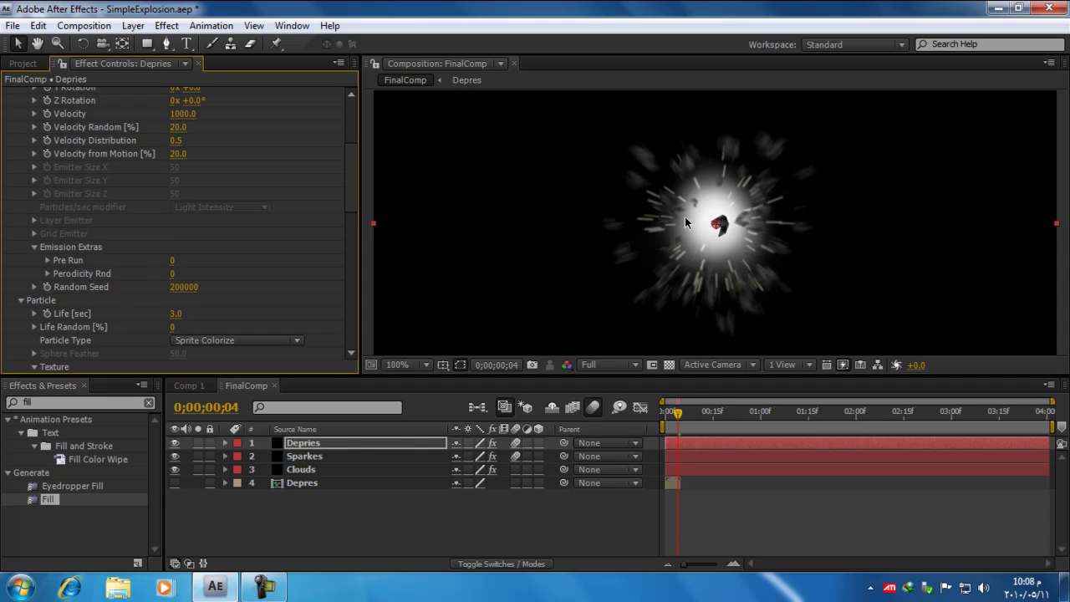
left_click_drag(678, 412, 724, 427)
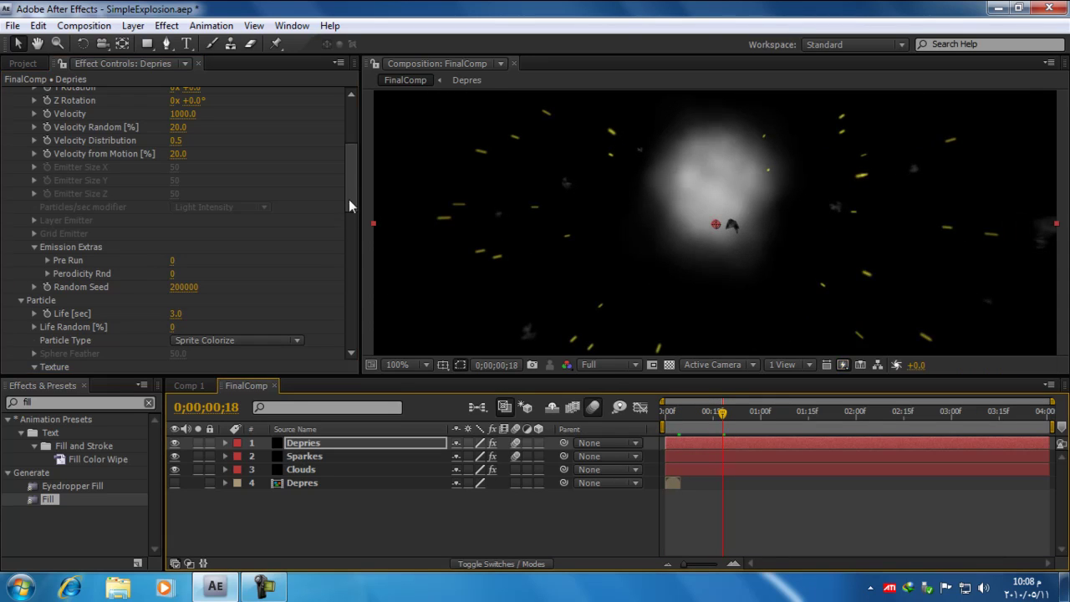
Try a Random Rotation of 21 on the Depries particles and check the early frames of the burst
left_click_drag(348, 199, 349, 269)
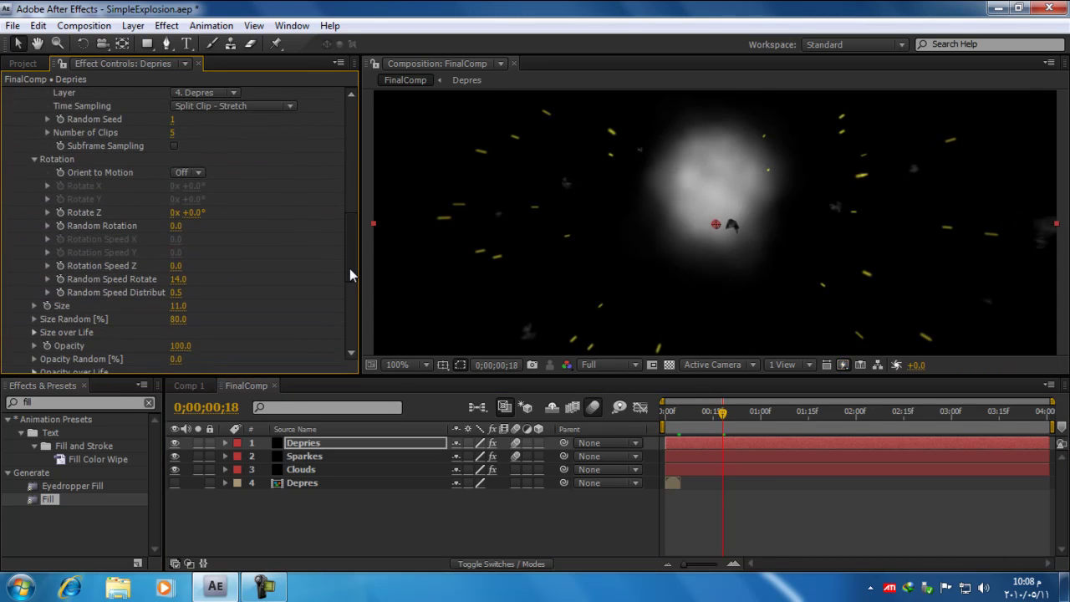
left_click(177, 227)
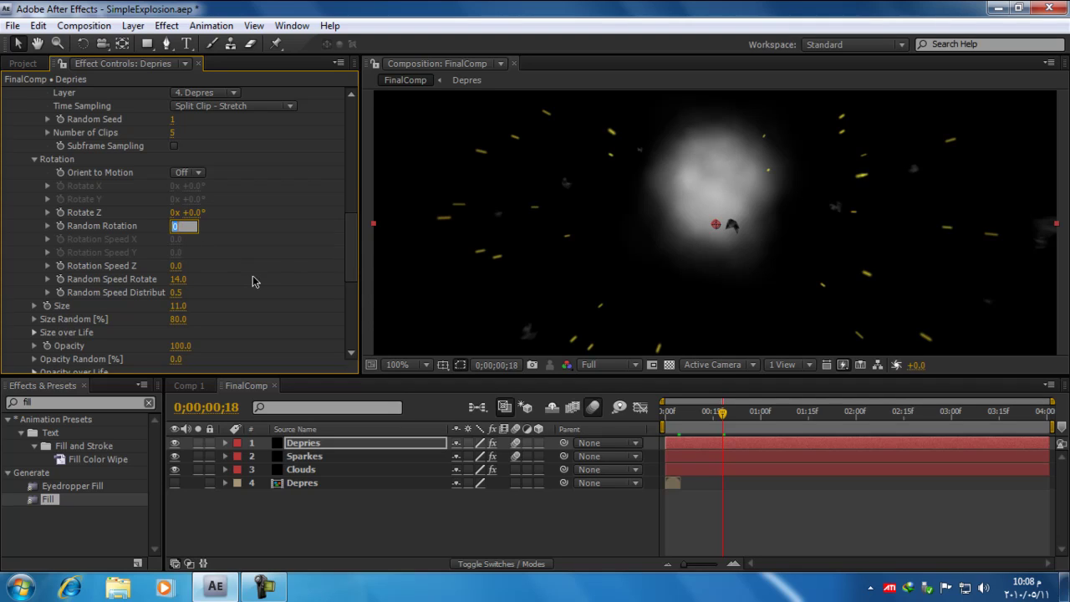
type("2")
key("Return")
left_click_drag(177, 225, 189, 225)
left_click(718, 411)
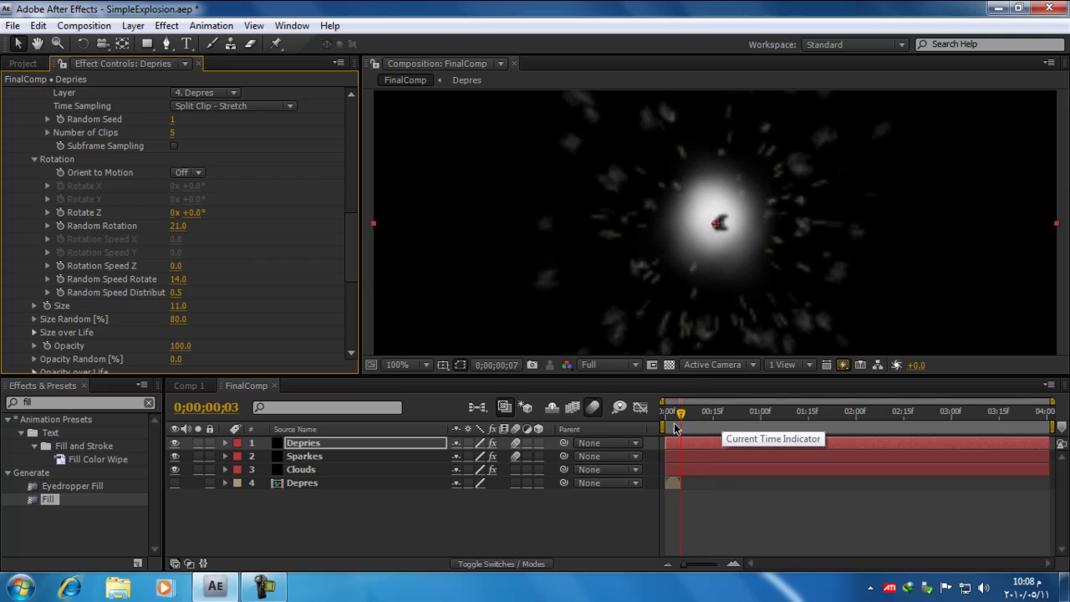
left_click_drag(690, 426, 660, 431)
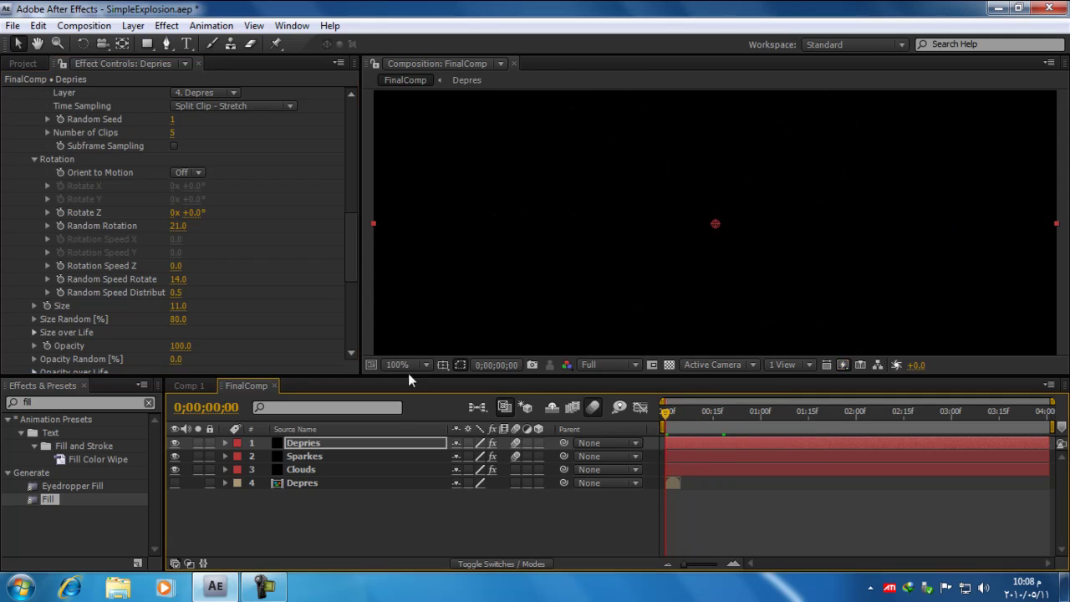
Set the Depries particles' Random Rotation to 60 and check the burst around frame 7
left_click(177, 226)
type("60")
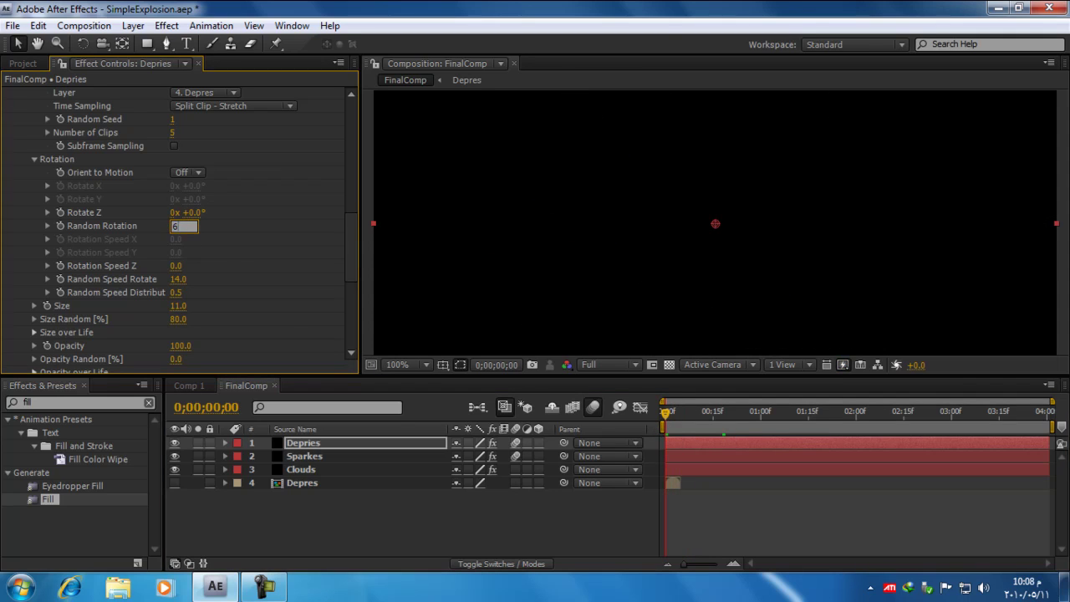
key("Return")
left_click(674, 412)
left_click_drag(675, 412, 689, 412)
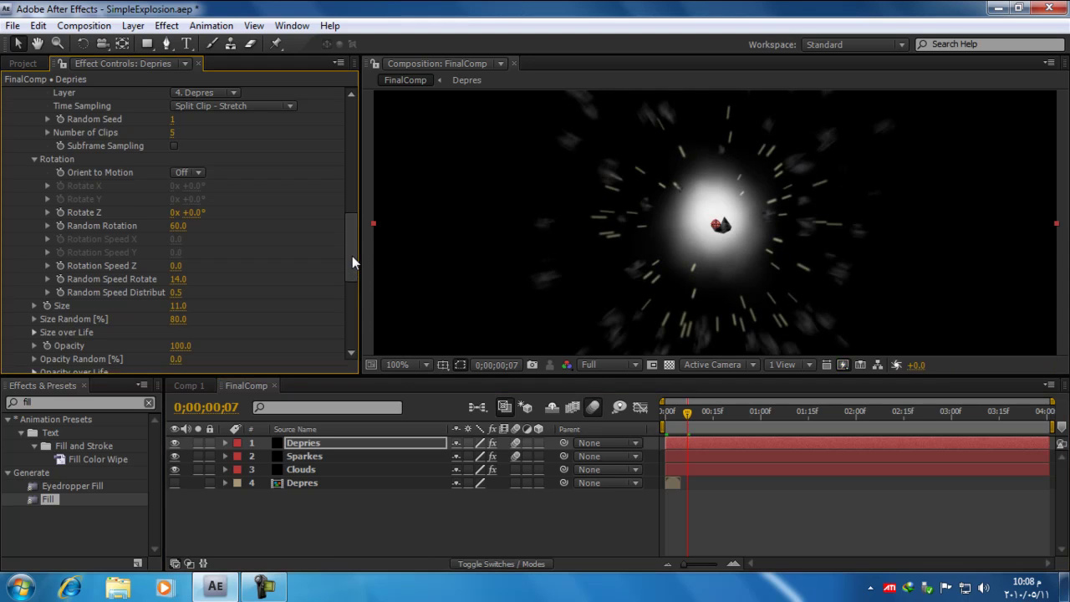
Set the Depries emitter's Velocity Distribution to 1.3 and preview the explosion from the first frame
left_click_drag(352, 256, 354, 166)
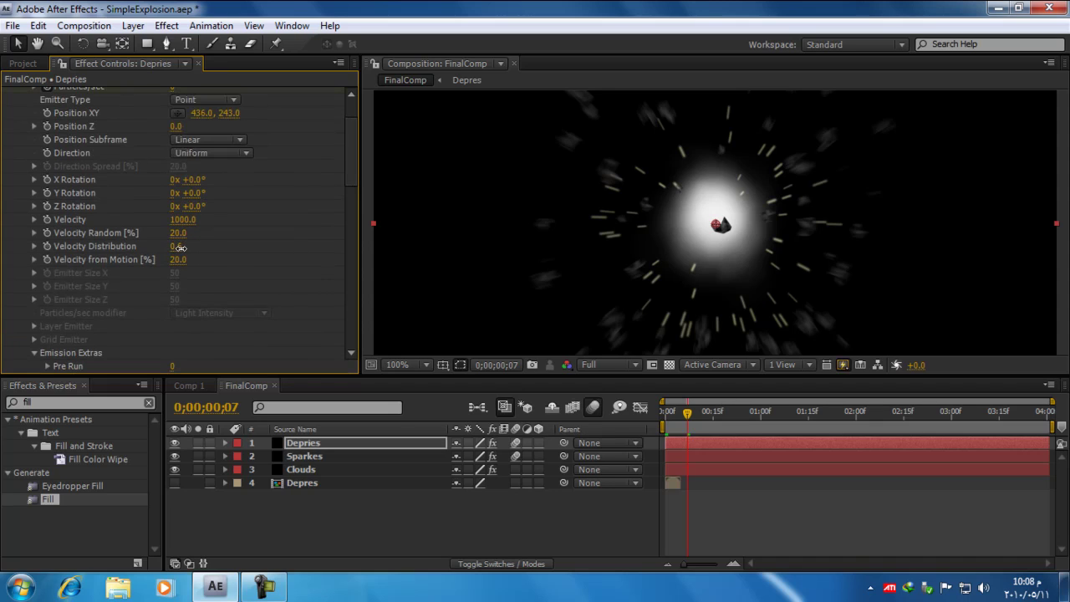
left_click_drag(180, 249, 226, 244)
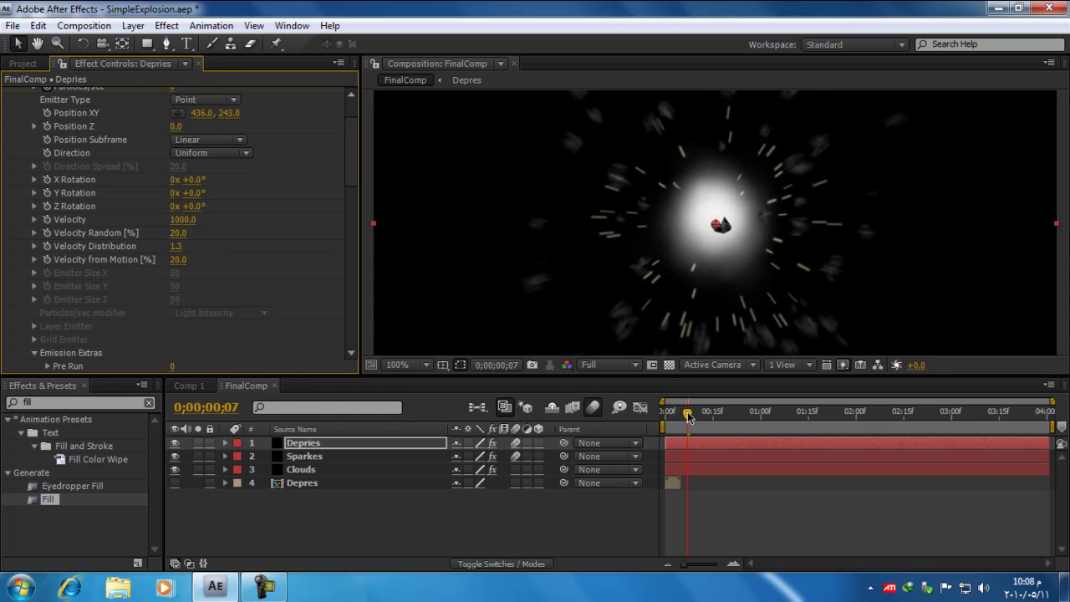
left_click_drag(689, 418, 637, 416)
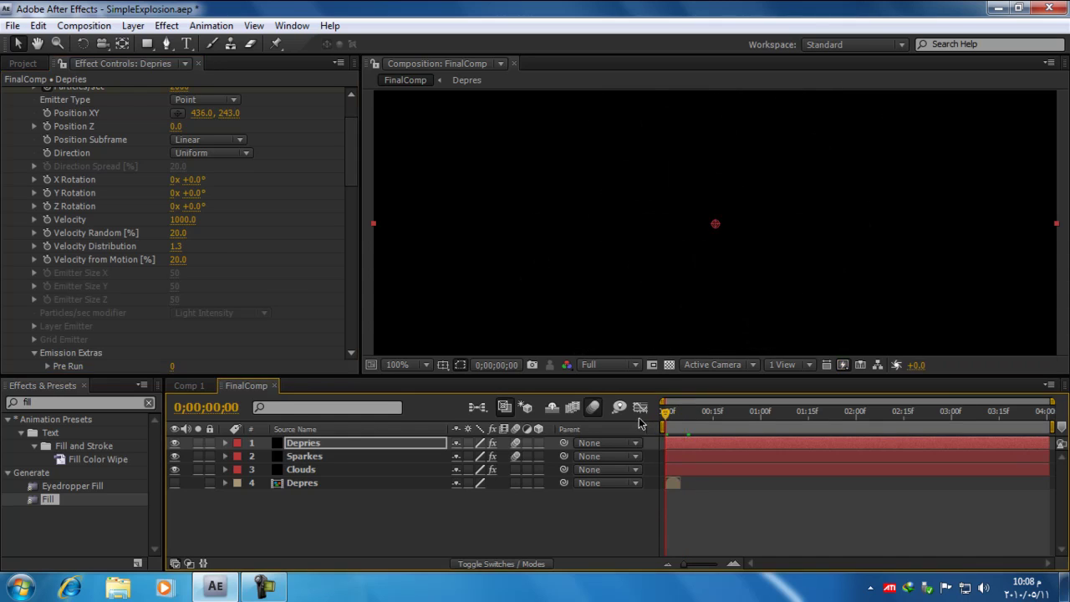
key("KP_0")
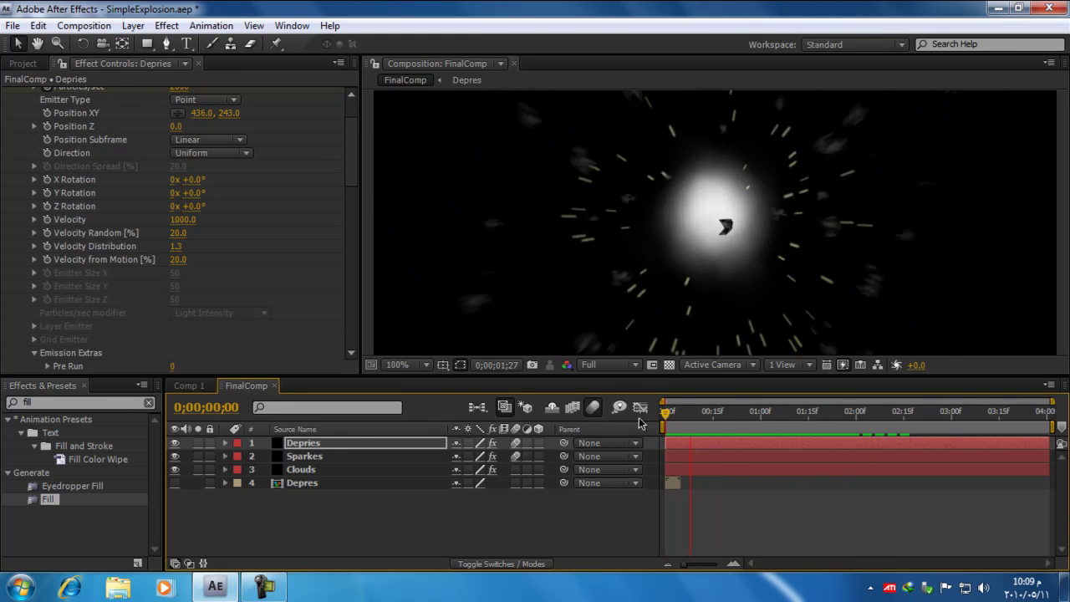
key("space")
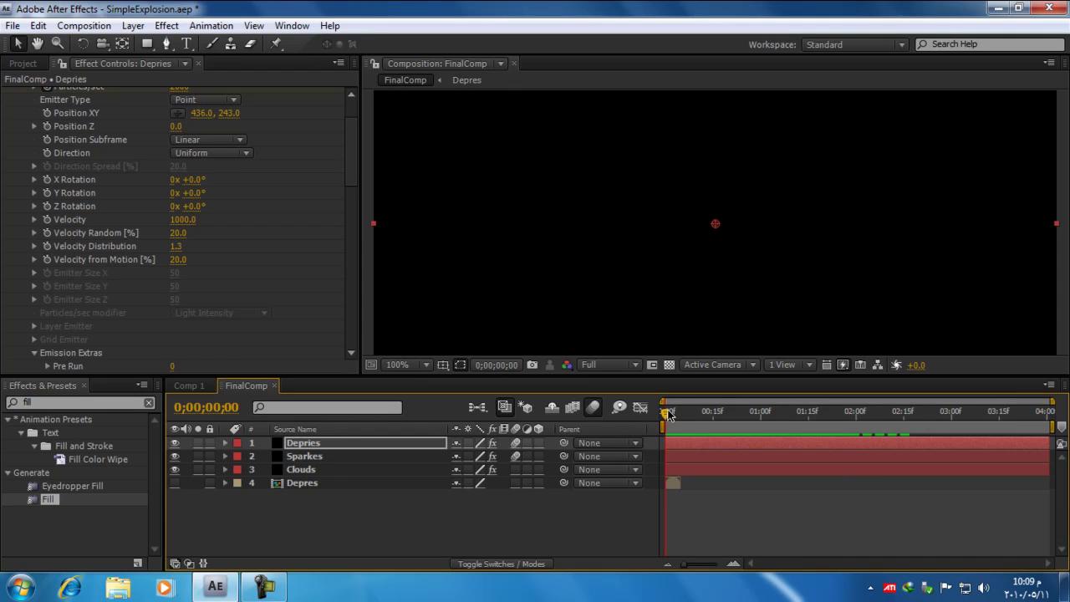
left_click_drag(666, 412, 683, 414)
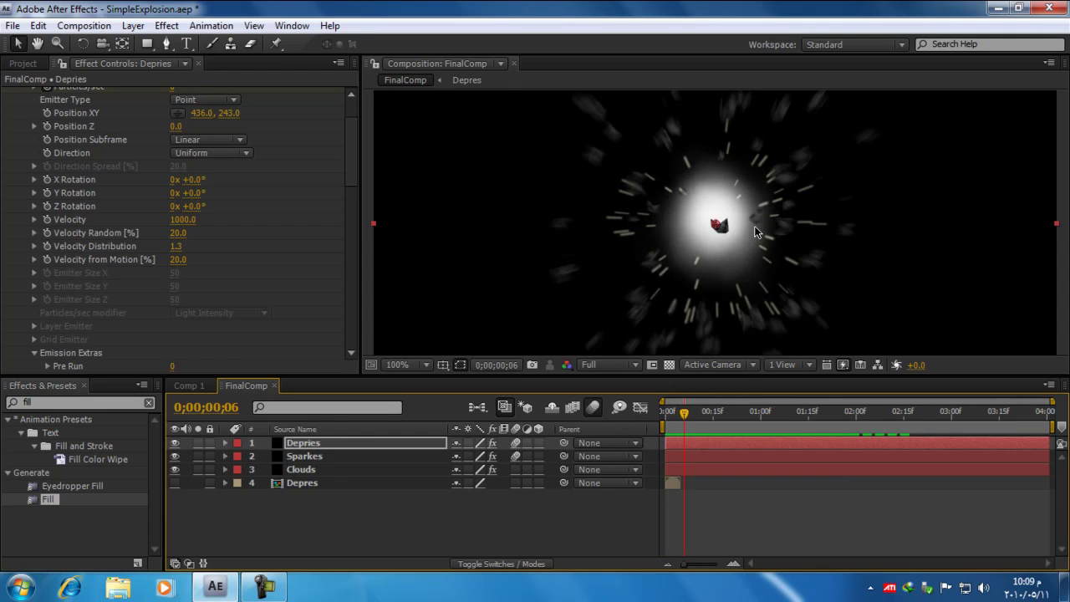
Set the Depries emitter's Random Seed to 10 and check the debris distribution up to frame 11
left_click_drag(347, 179, 347, 204)
scroll(343, 206, "down", 2)
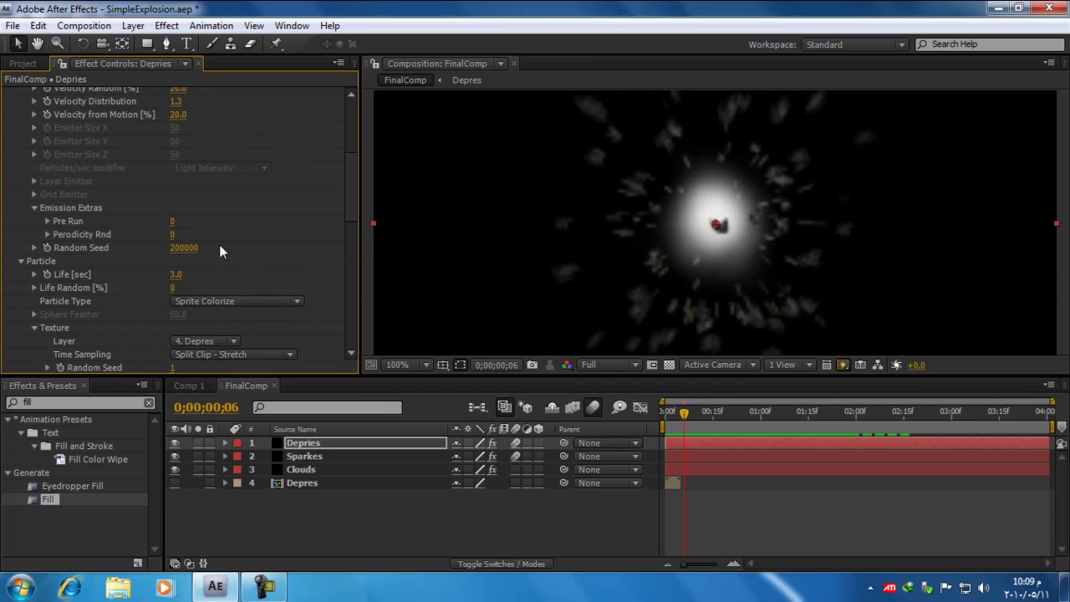
left_click(187, 249)
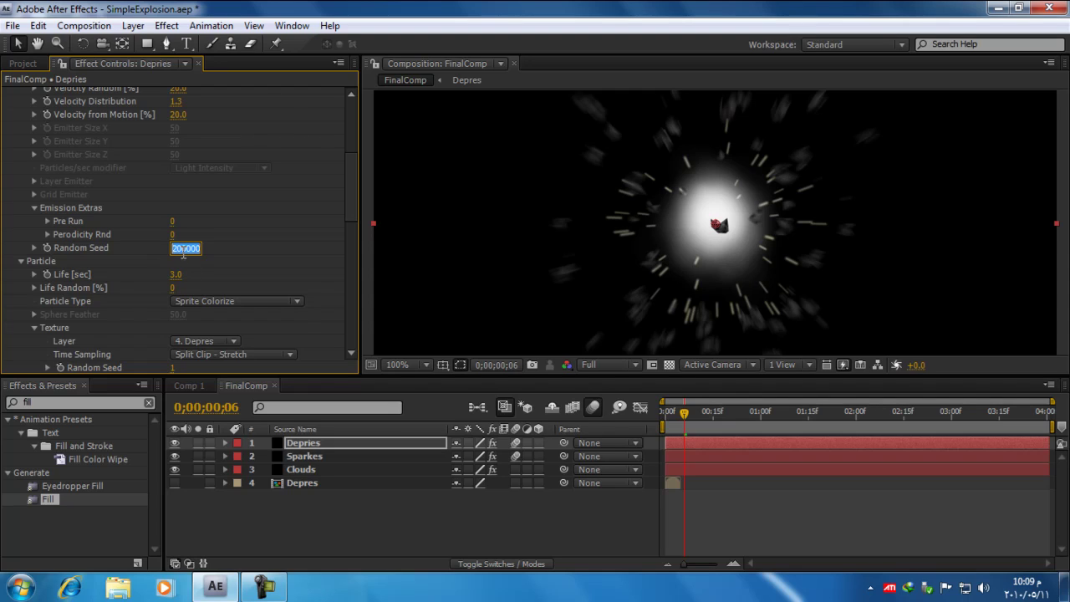
left_click(185, 248)
double_click(195, 247)
type("10")
left_click(212, 267)
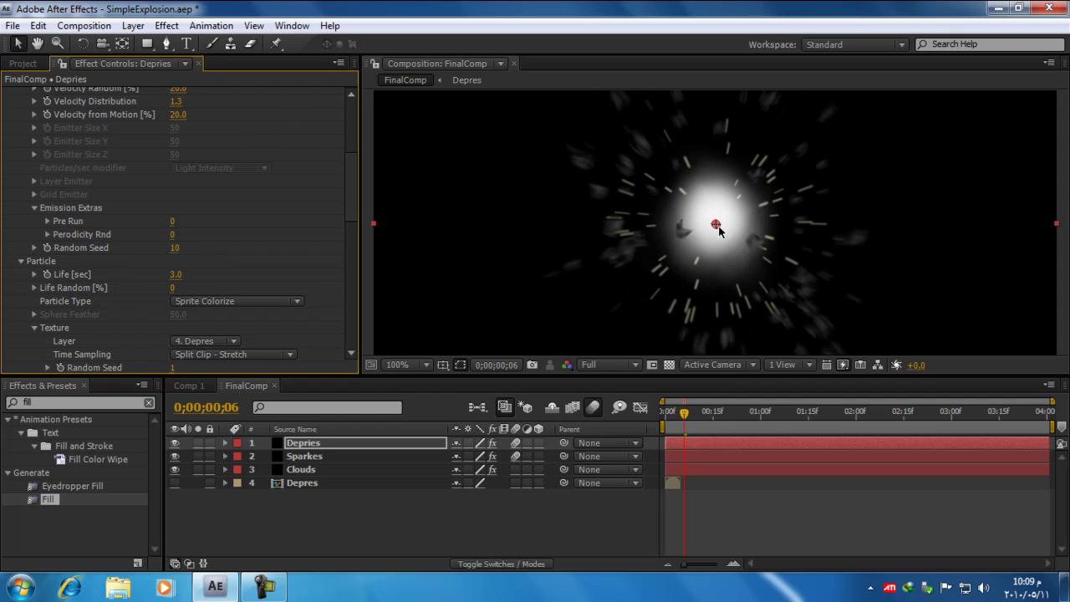
mouse_move(684, 422)
left_mouse_down()
mouse_move(664, 422)
mouse_move(702, 427)
left_mouse_up()
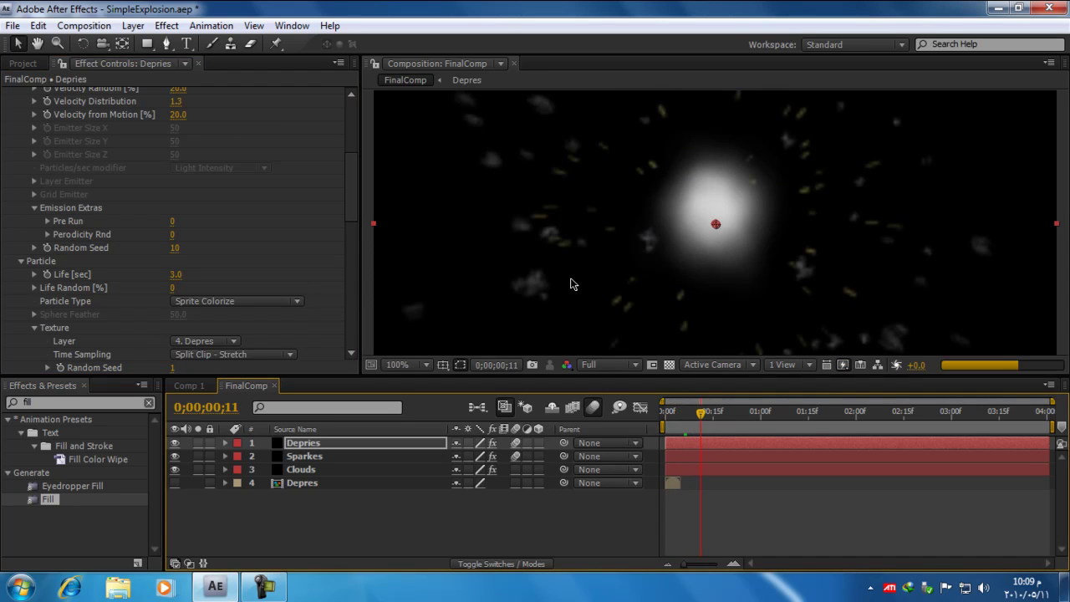
Switch Particular's own Motion Blur from the comp settings to On in the Depries rendering options
left_click_drag(351, 195, 353, 331)
left_click(21, 366)
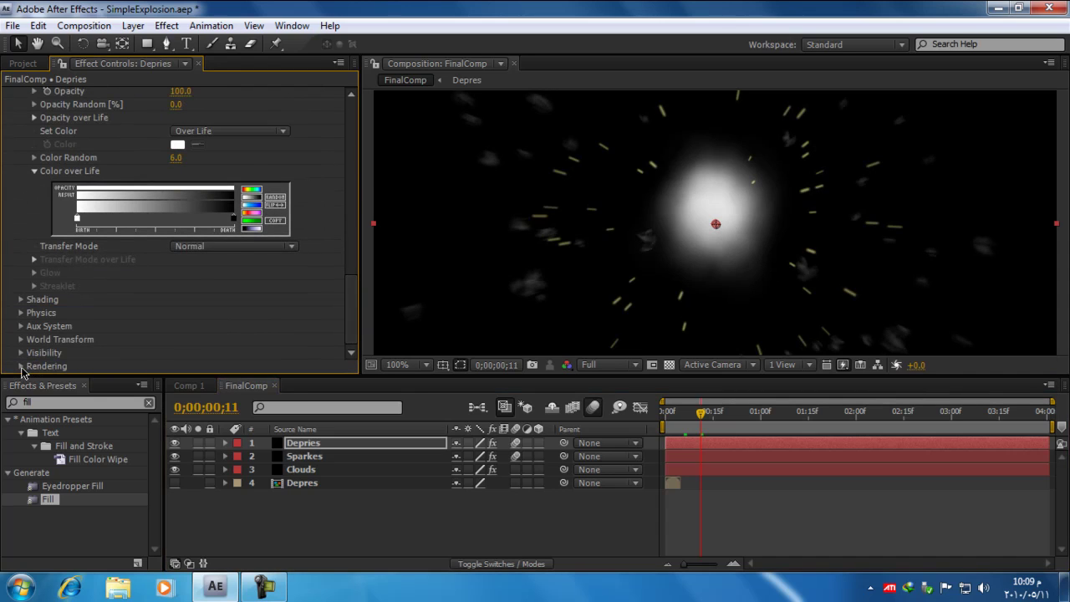
scroll(23, 368, "down", 5)
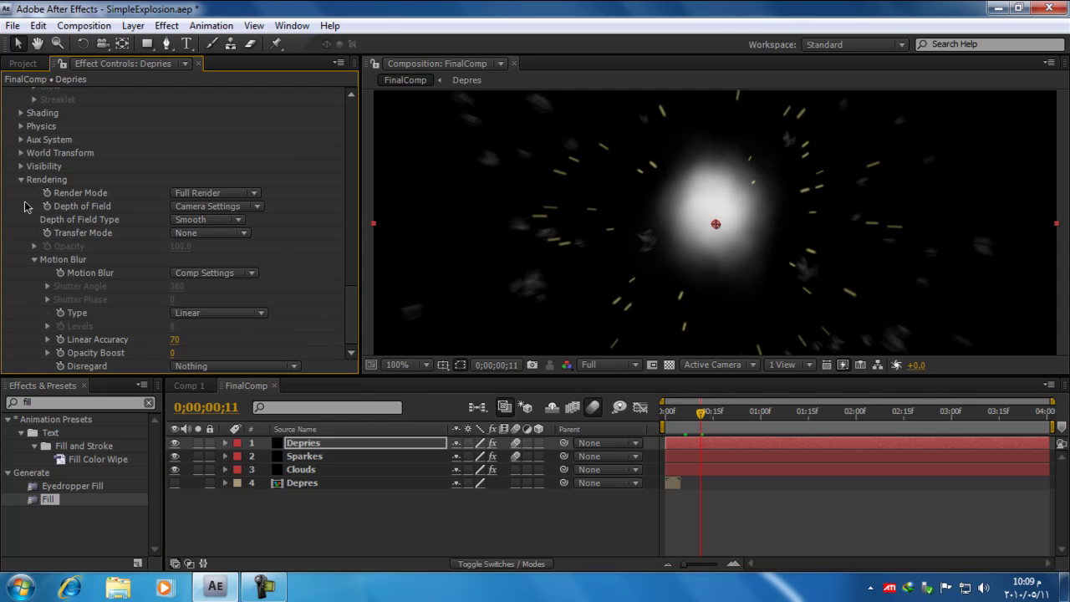
left_click(224, 276)
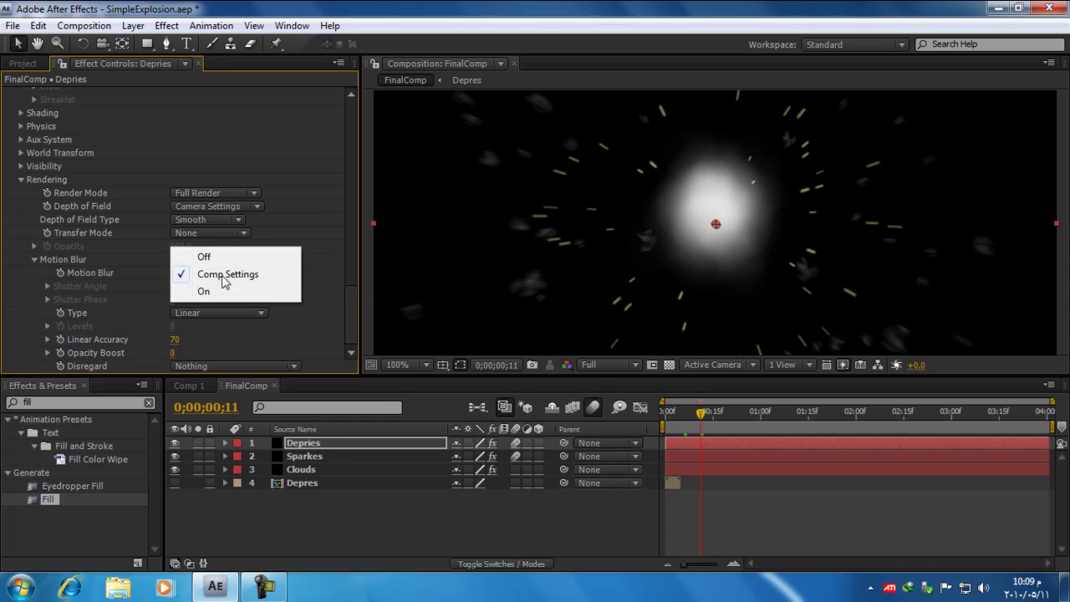
left_click(224, 292)
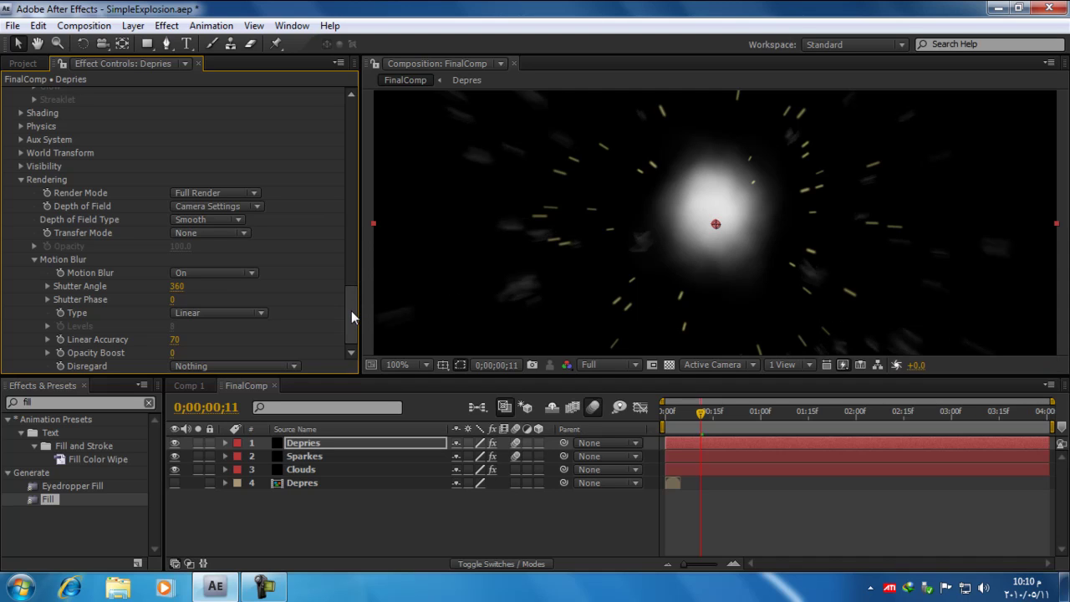
left_click_drag(351, 310, 349, 121)
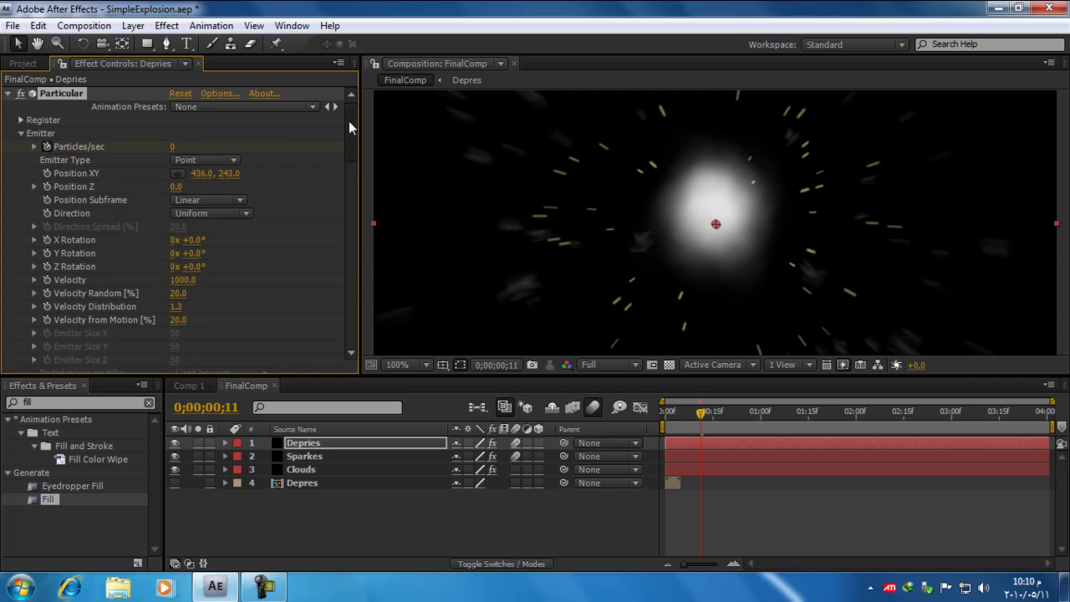
Duplicate the Sparkes layer and rename the copy Smooky
left_click(21, 133)
left_click(21, 147)
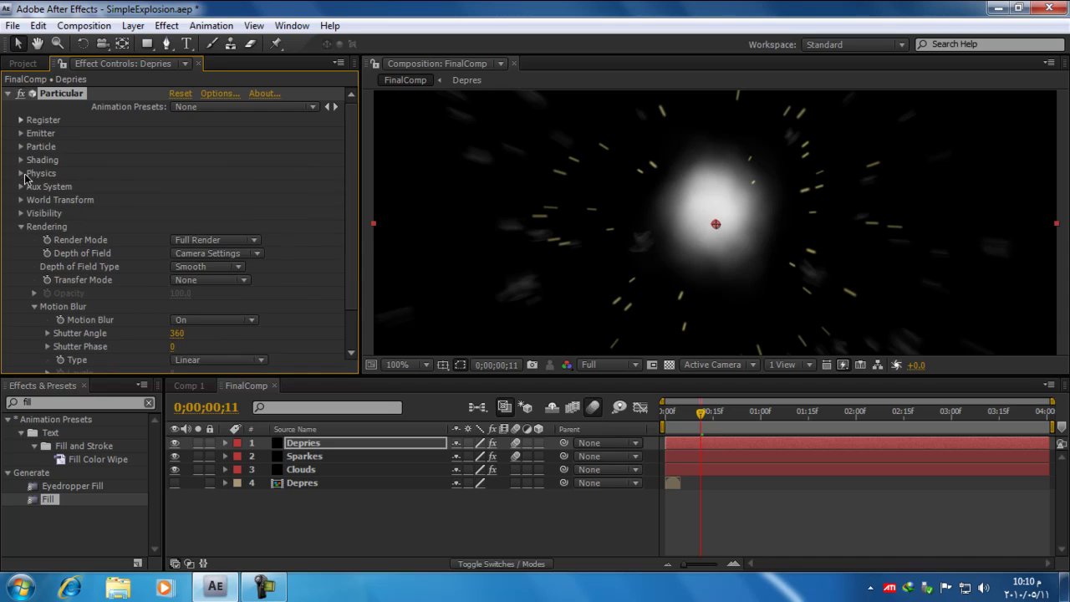
left_click(21, 227)
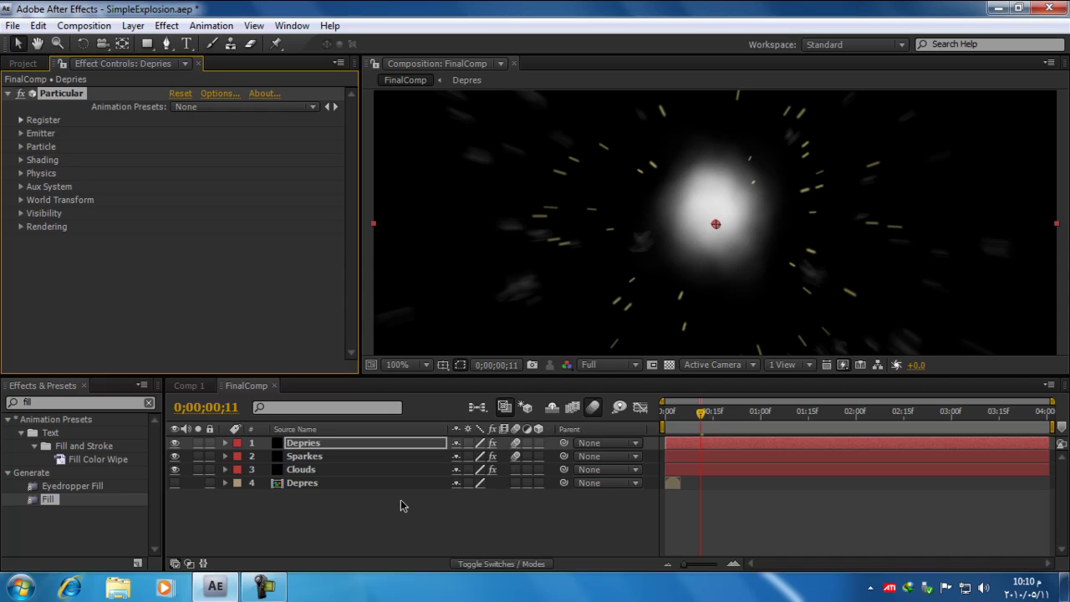
left_click(313, 458)
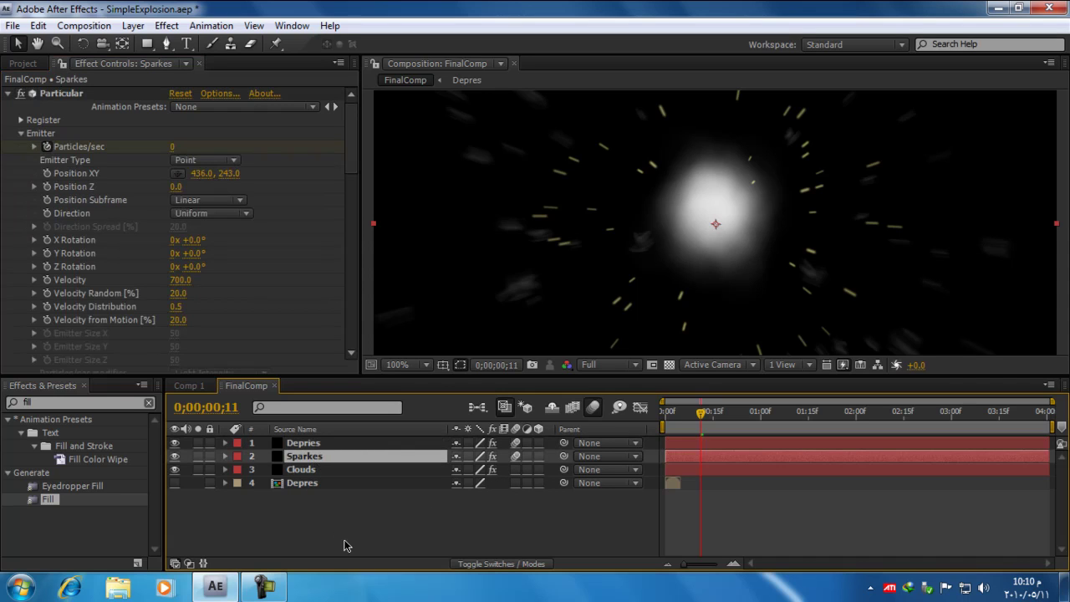
key("ctrl+d")
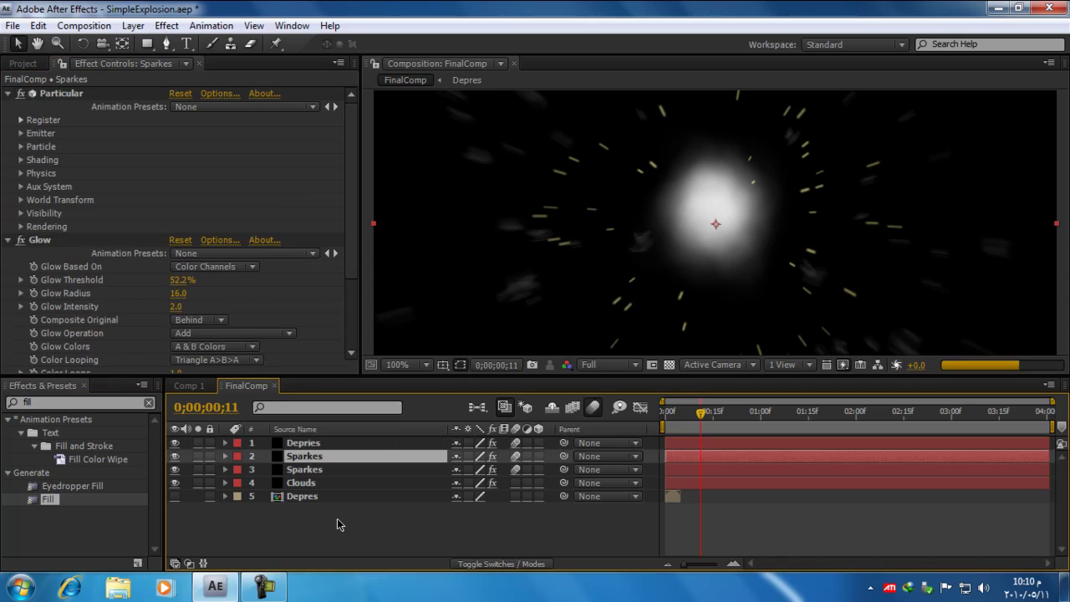
key("Return")
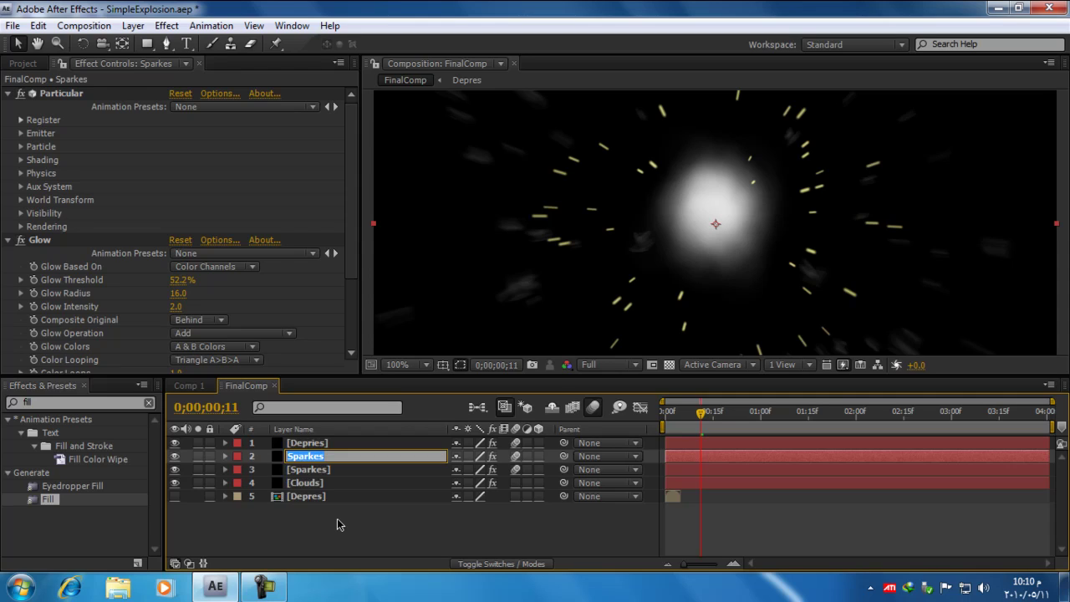
type("Smooky")
key("Return")
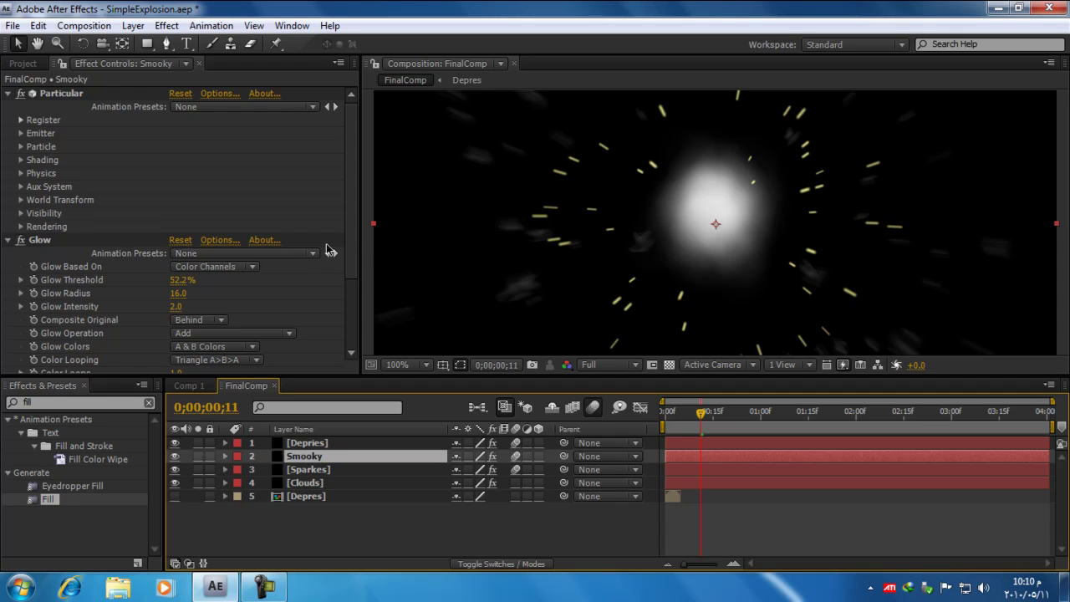
Delete the Glow effect from the Smooky layer and set its Particle Type to Cloudlet
left_click(41, 242)
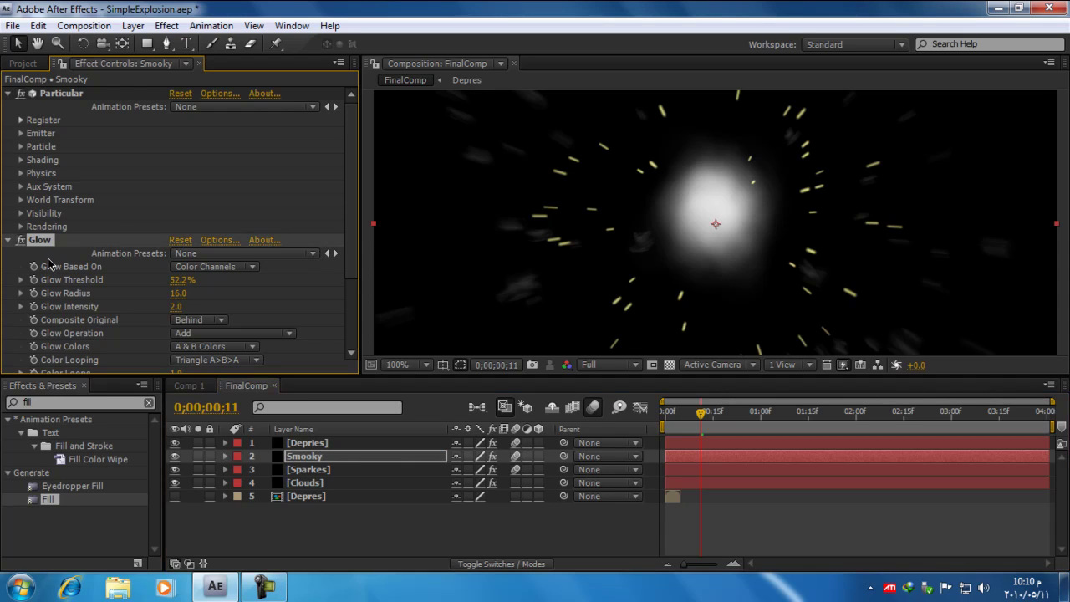
key("Delete")
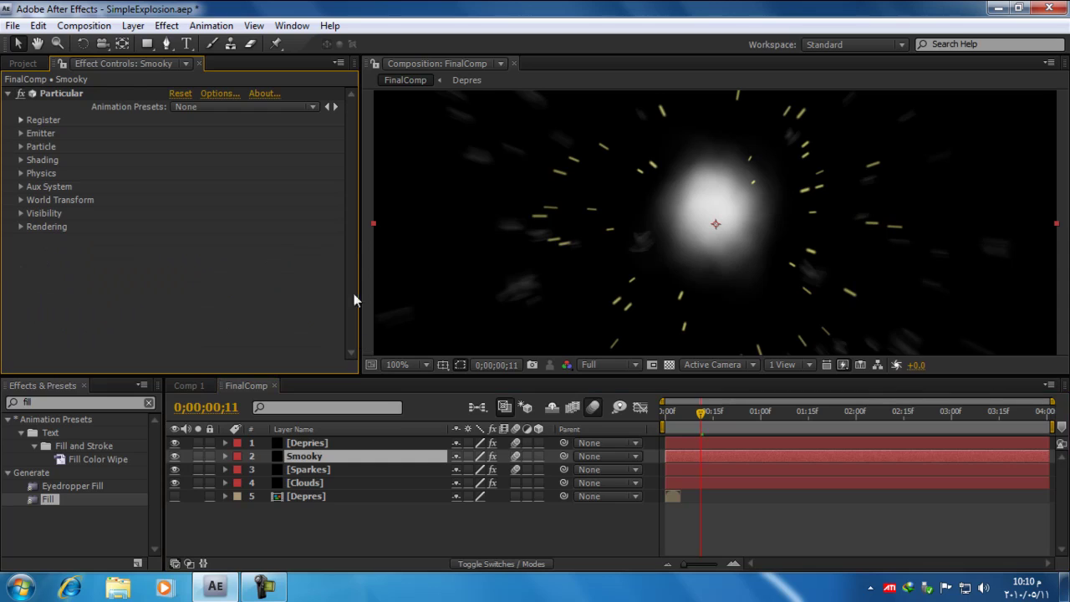
left_click(20, 149)
left_click(294, 138)
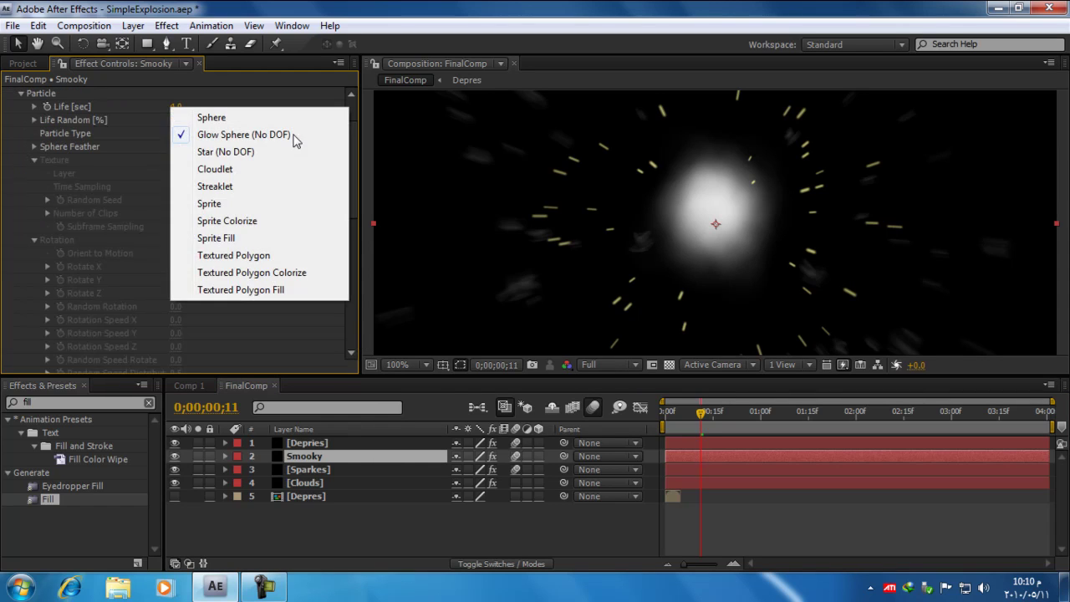
left_click(234, 170)
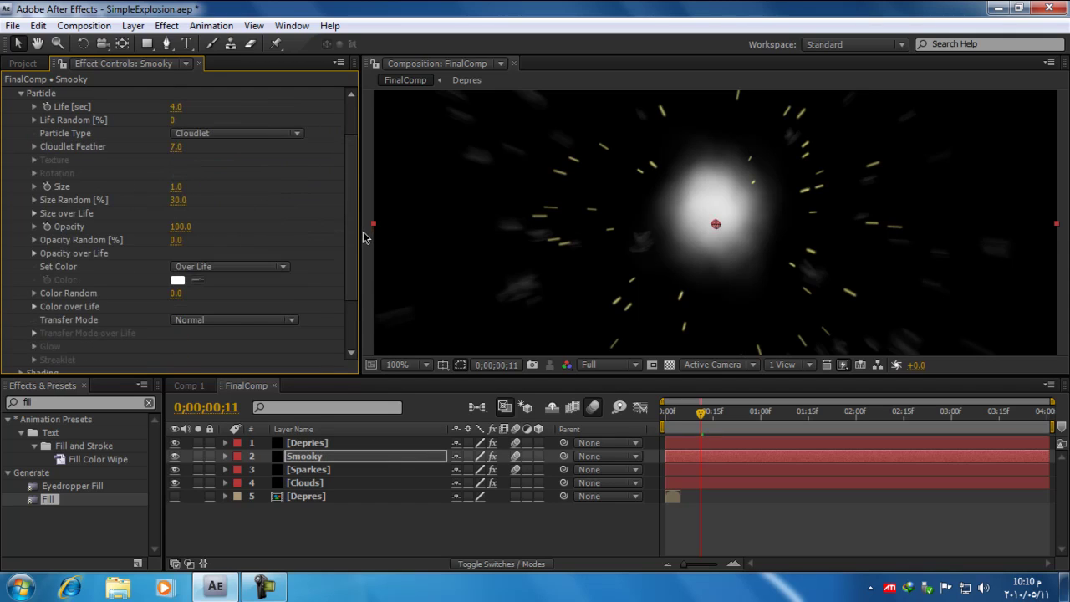
At frame 4, set the Smooky particles' Size to 32, Size Random to 73, Opacity to 1 and Opacity Random to 90
left_click_drag(700, 416, 677, 416)
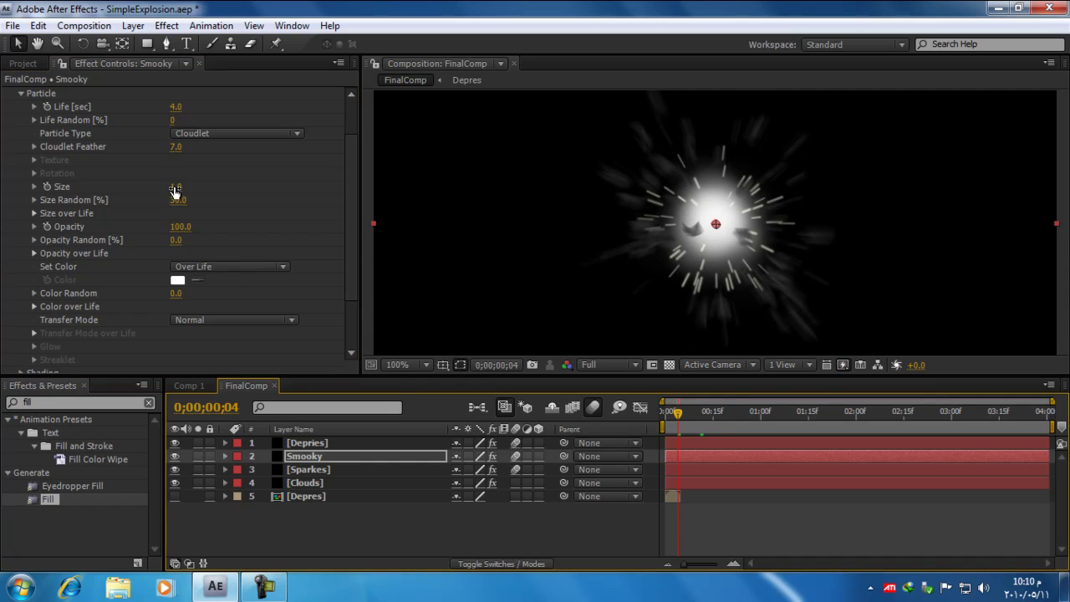
left_click_drag(176, 187, 214, 200)
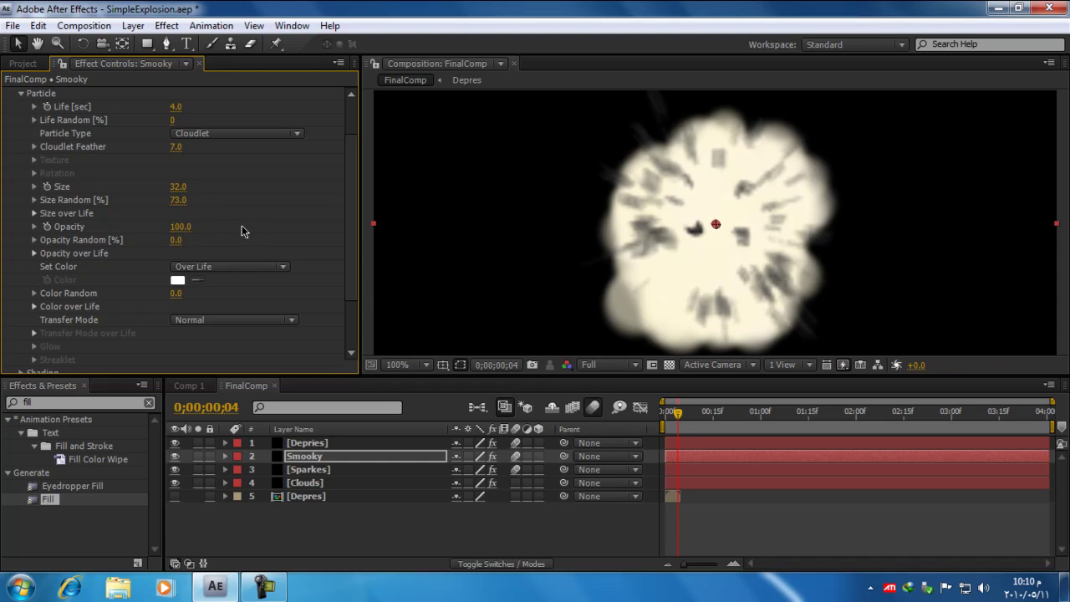
left_click(180, 226)
type("2")
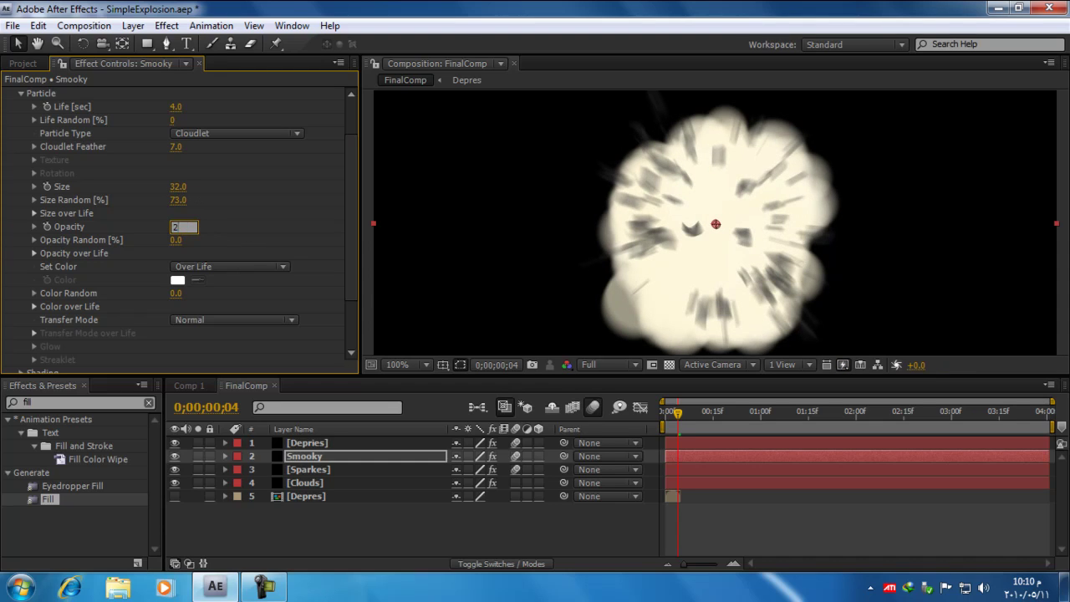
key("Return")
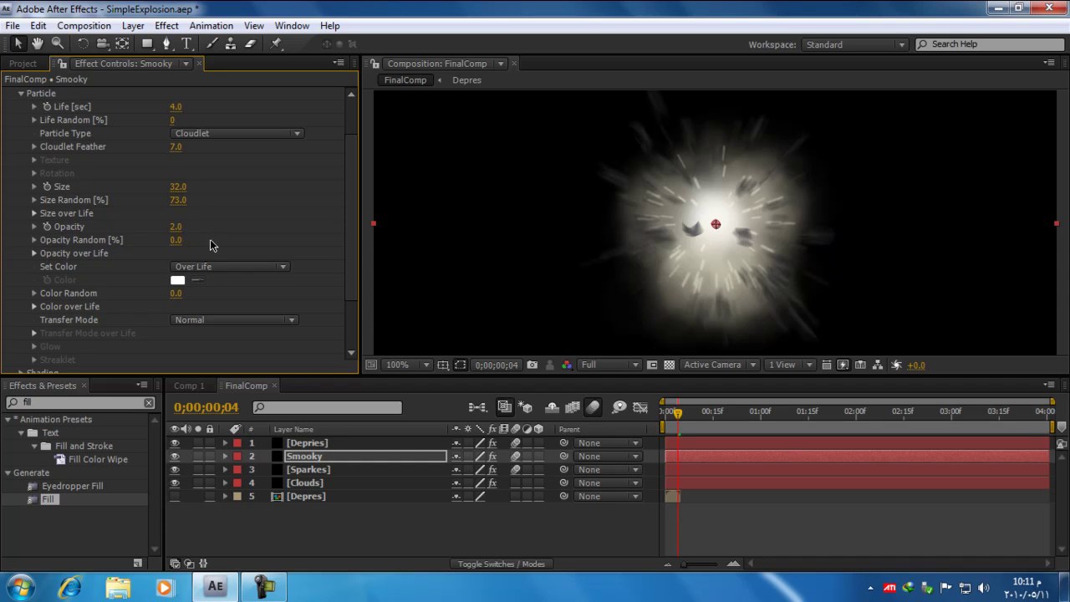
left_click(177, 226)
type("1")
key("Return")
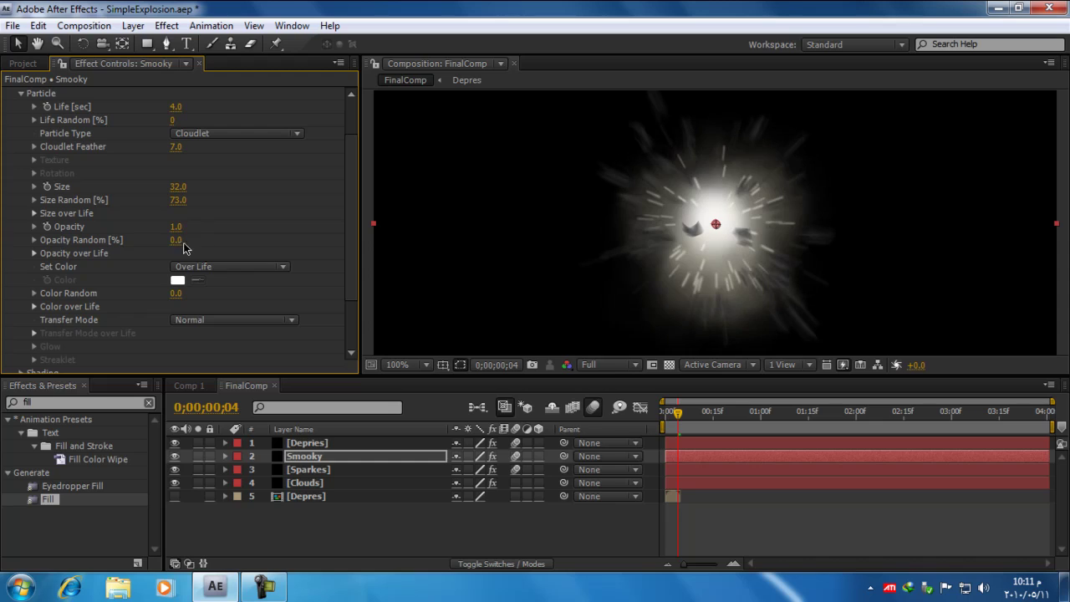
left_click_drag(173, 240, 236, 234)
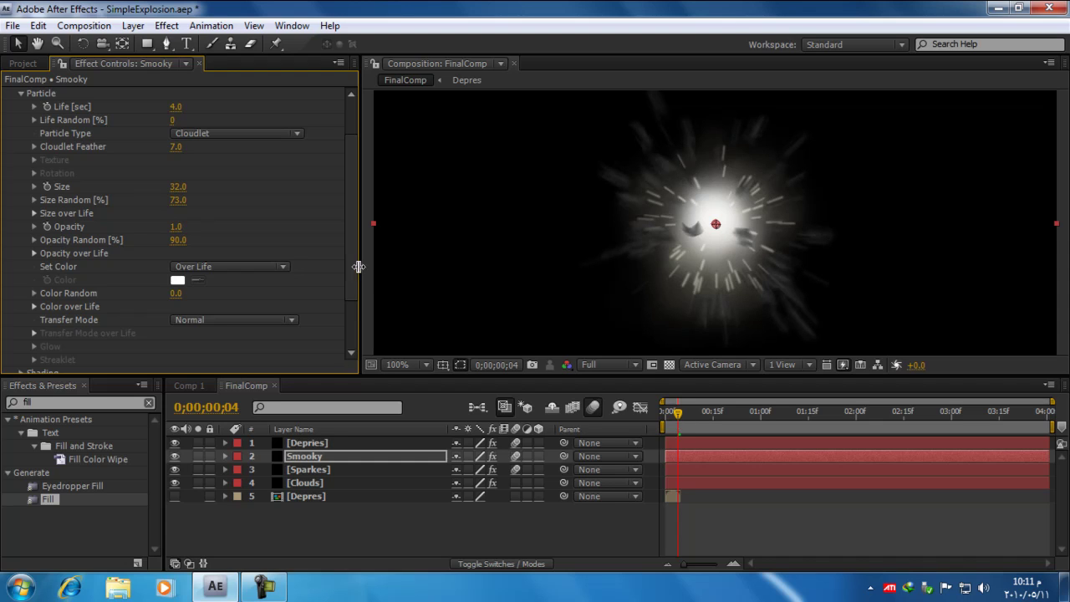
Set the Smooky emitter's Random Seed to 200 and check the smoke at frame 9
mouse_move(352, 250)
left_mouse_down()
mouse_move(352, 209)
mouse_move(350, 322)
left_mouse_up()
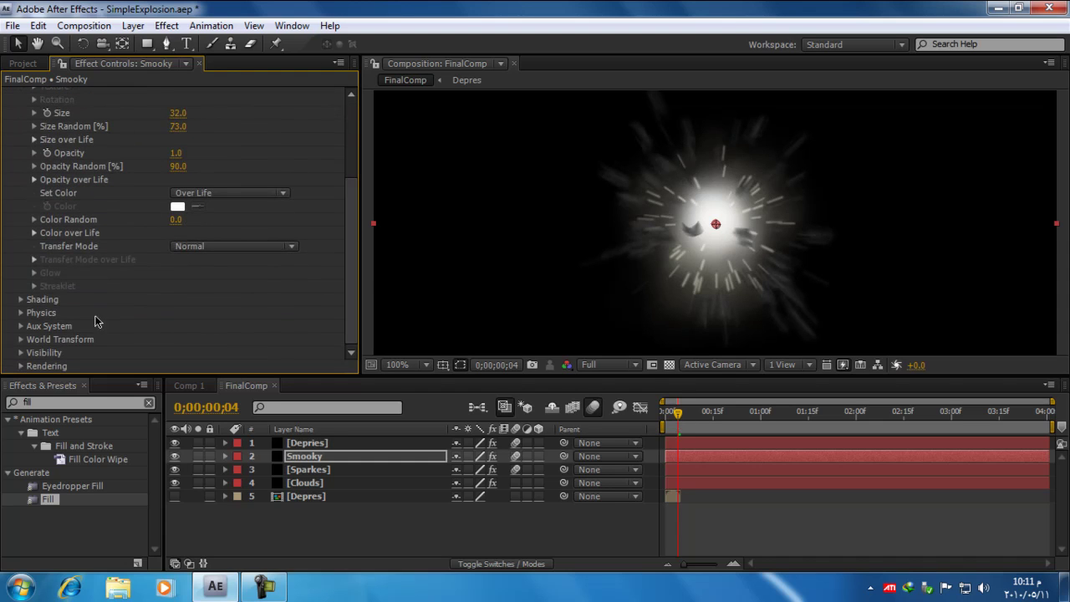
scroll(84, 288, "up", 5)
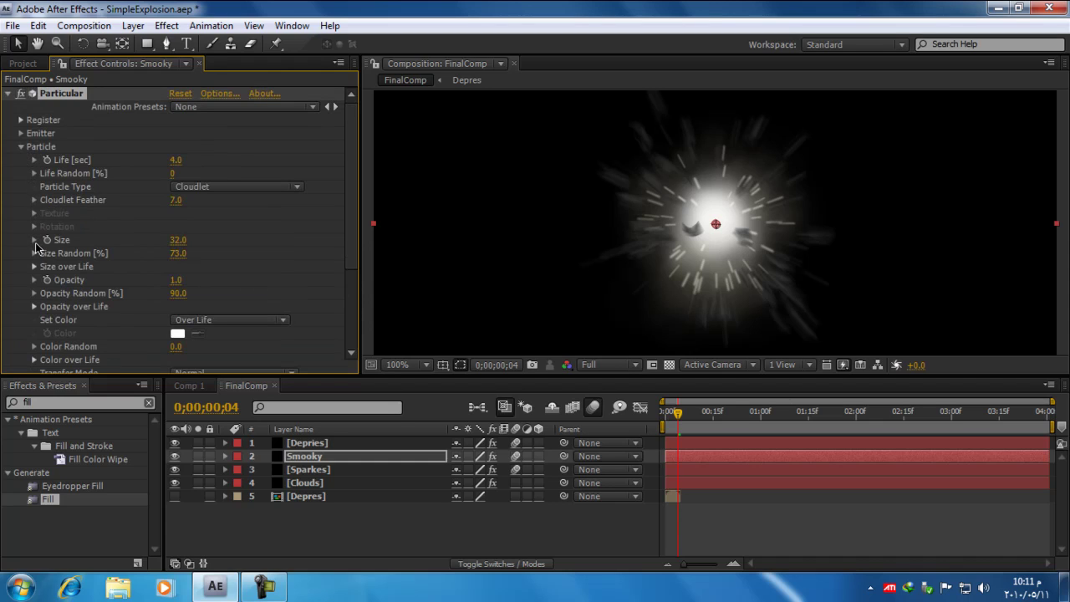
scroll(36, 266, "down", 3)
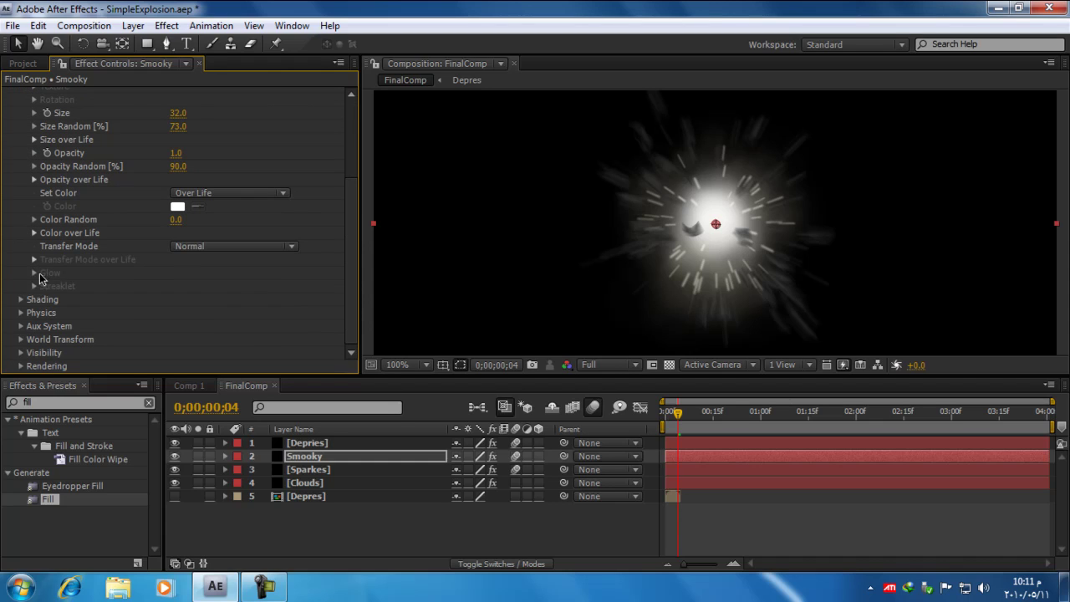
scroll(224, 267, "up", 3)
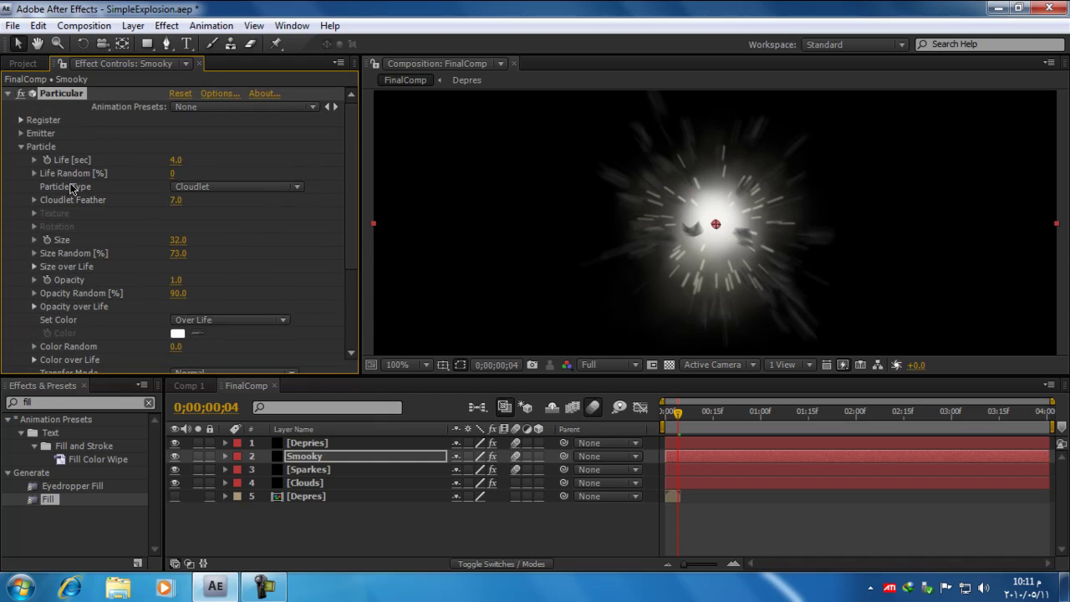
left_click(21, 147)
left_click(20, 133)
scroll(19, 137, "down", 1)
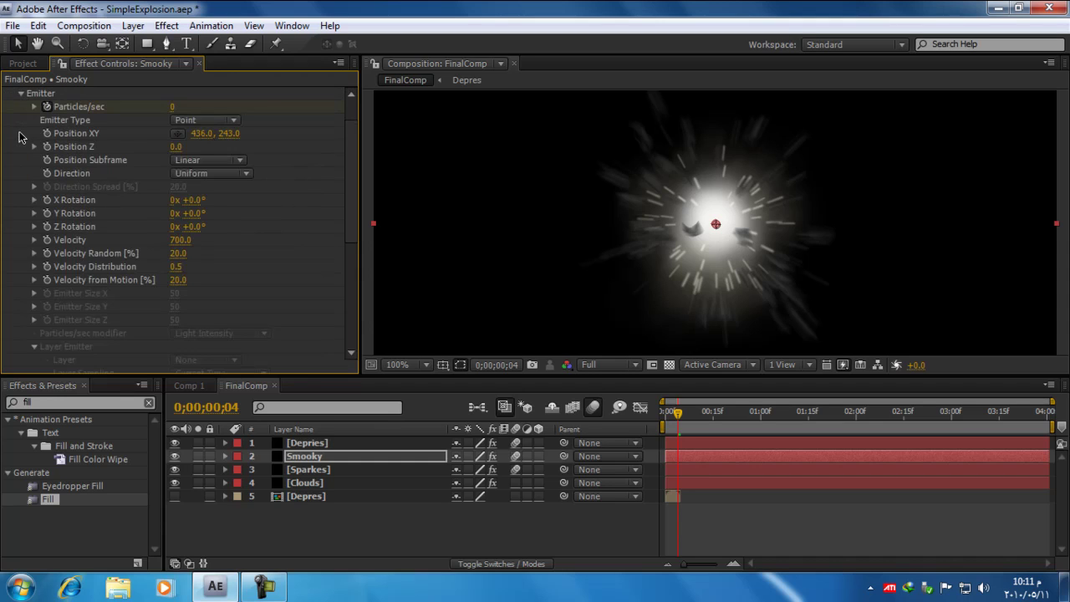
scroll(283, 264, "down", 3)
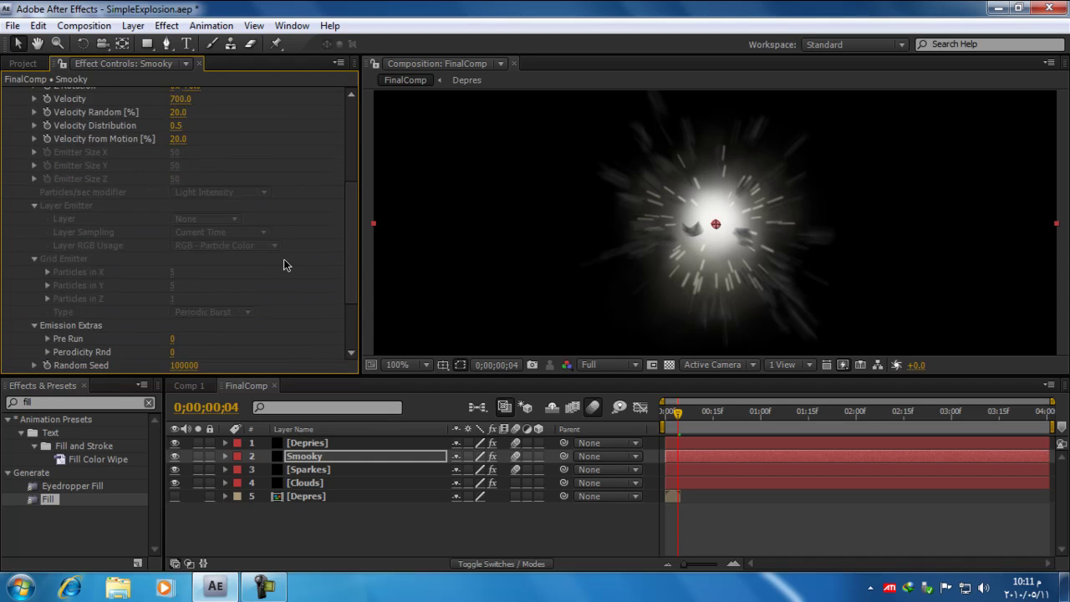
scroll(283, 264, "down", 2)
left_click(186, 272)
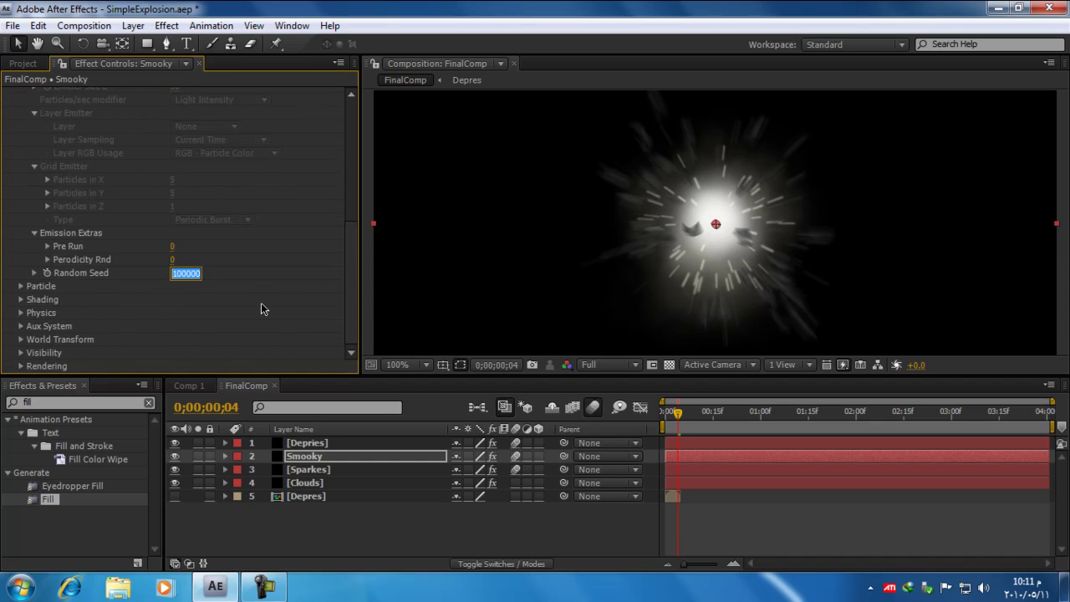
type("200")
key("Return")
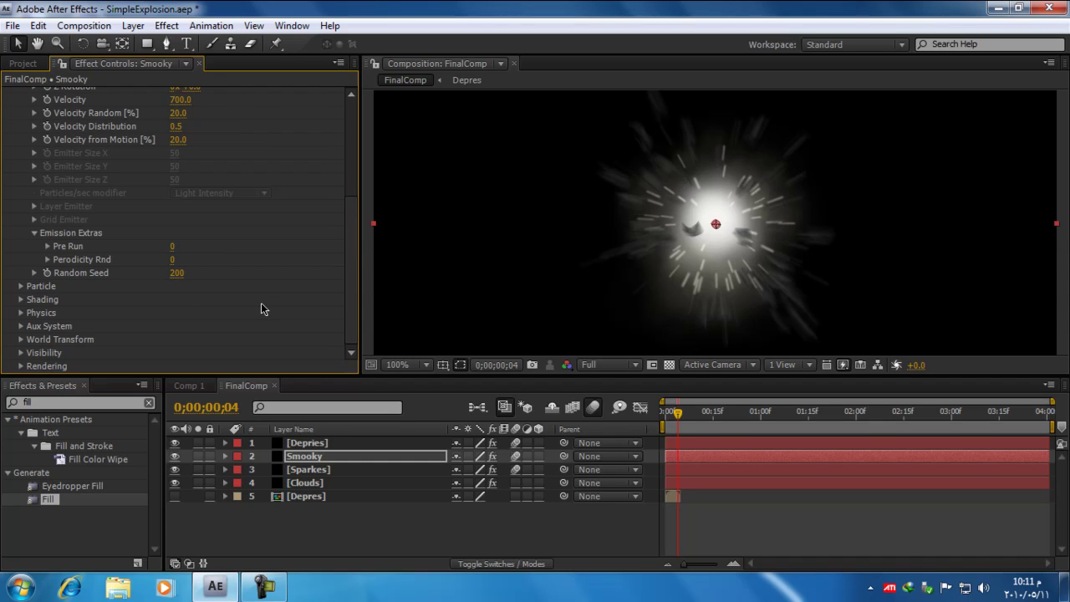
mouse_move(679, 411)
left_mouse_down()
mouse_move(665, 412)
mouse_move(694, 415)
left_mouse_up()
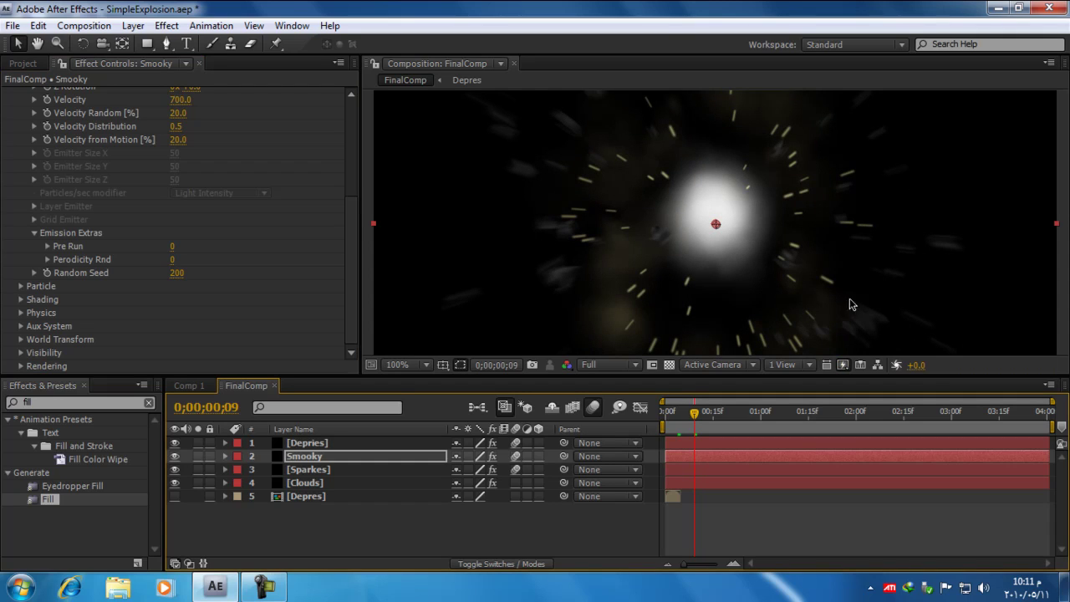
Set the Smooky particles' Opacity to 2 and apply the white-to-black gradient preset to Color over Life
left_click(21, 286)
key("shift+Tab")
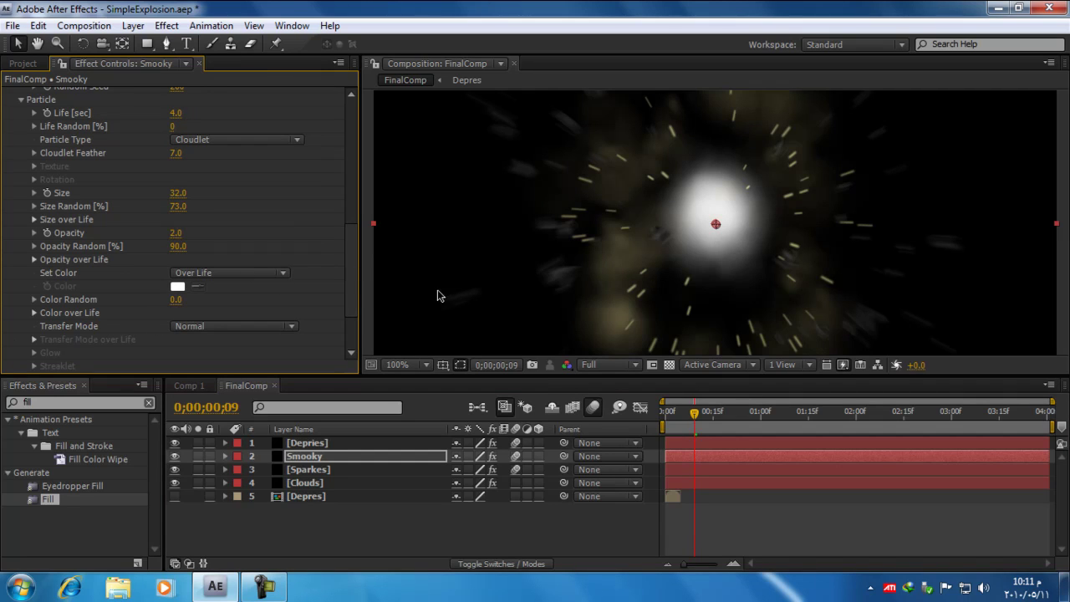
scroll(351, 258, "down", 3)
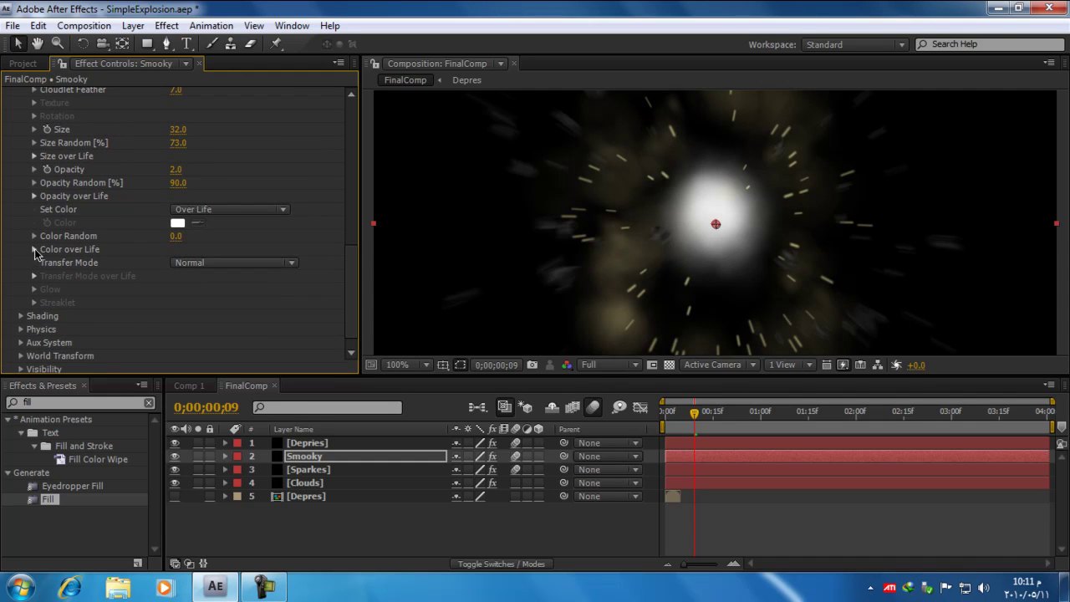
left_click(35, 249)
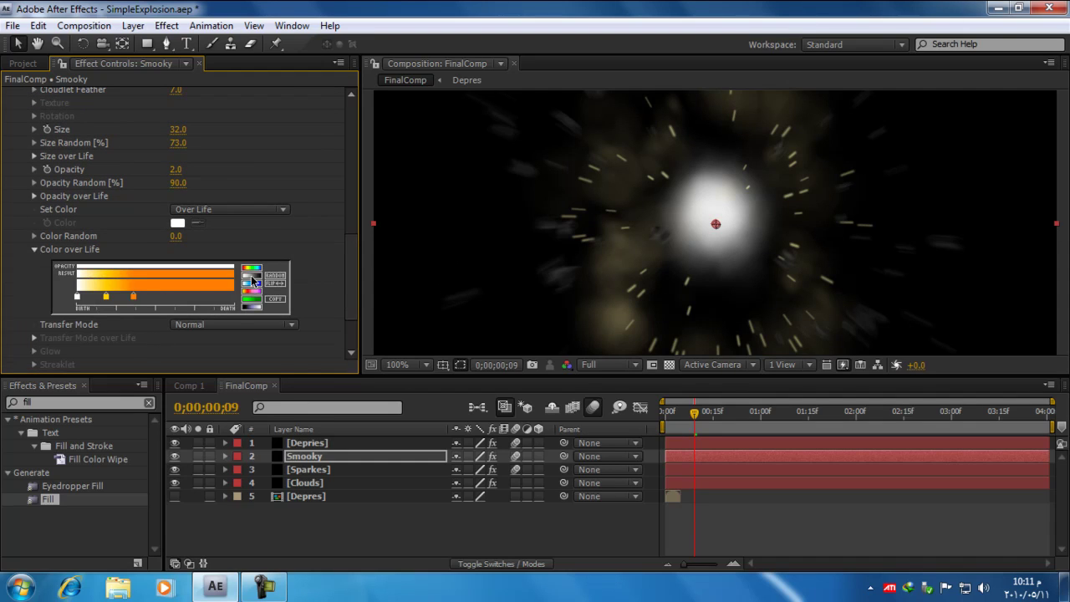
left_click(251, 306)
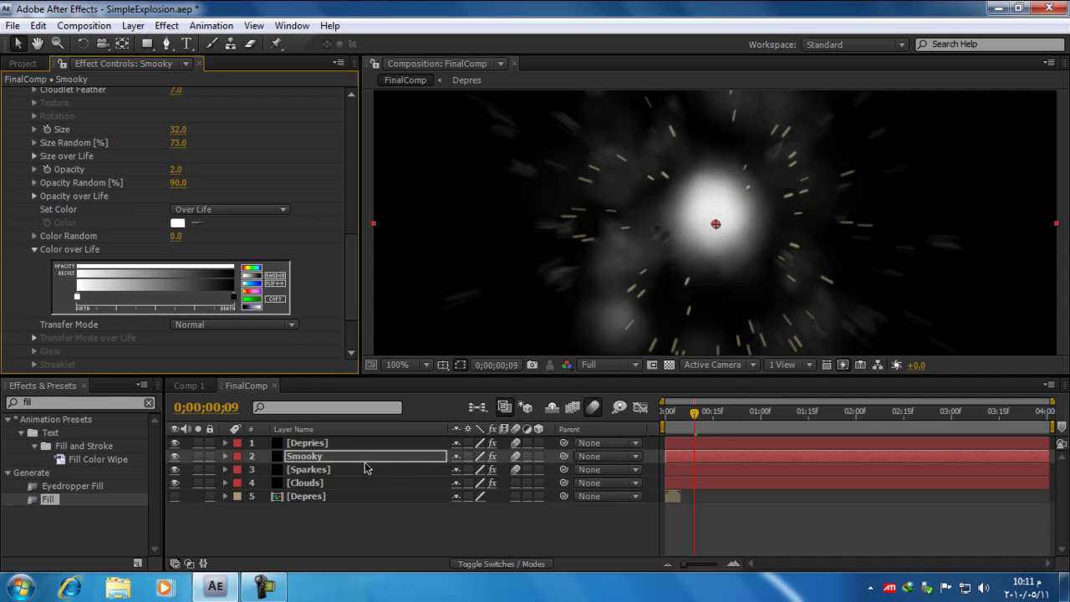
Disable the Smooky layer's motion blur switch and check the explosion up to frame 13
left_click(514, 456)
left_click(515, 469)
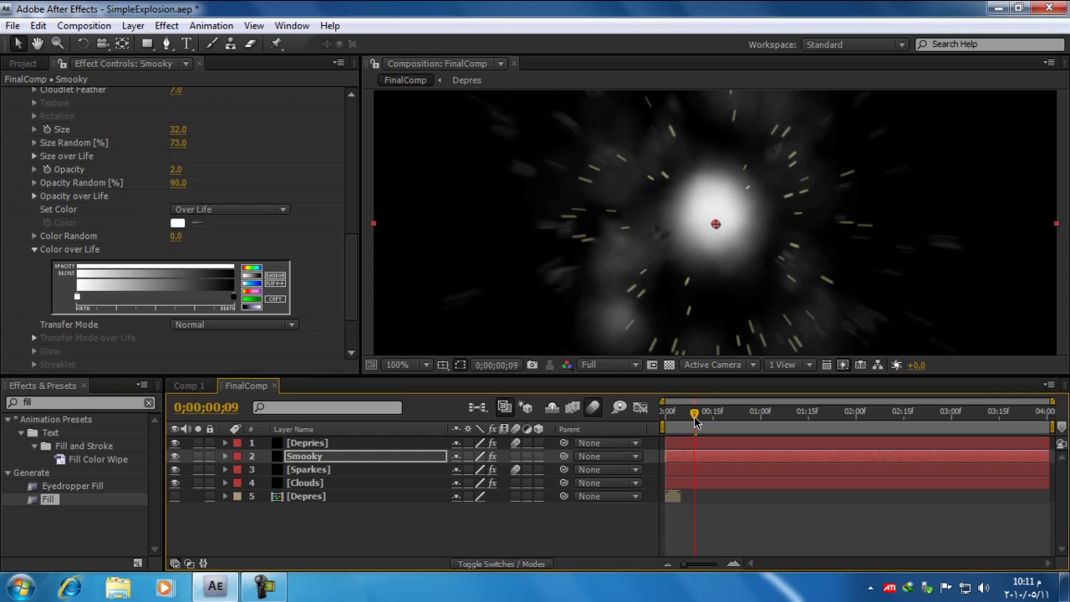
mouse_move(694, 421)
left_mouse_down()
mouse_move(664, 426)
mouse_move(708, 430)
left_mouse_up()
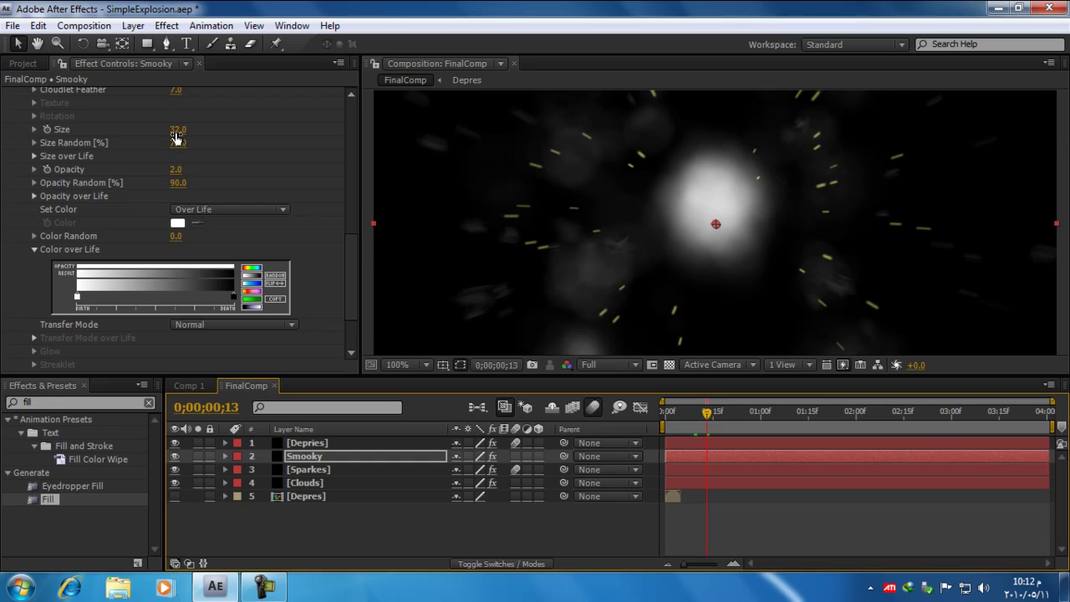
Set the Smooky particles' Size to 70 and preview the smoke back to frame 8
left_click_drag(176, 132, 207, 132)
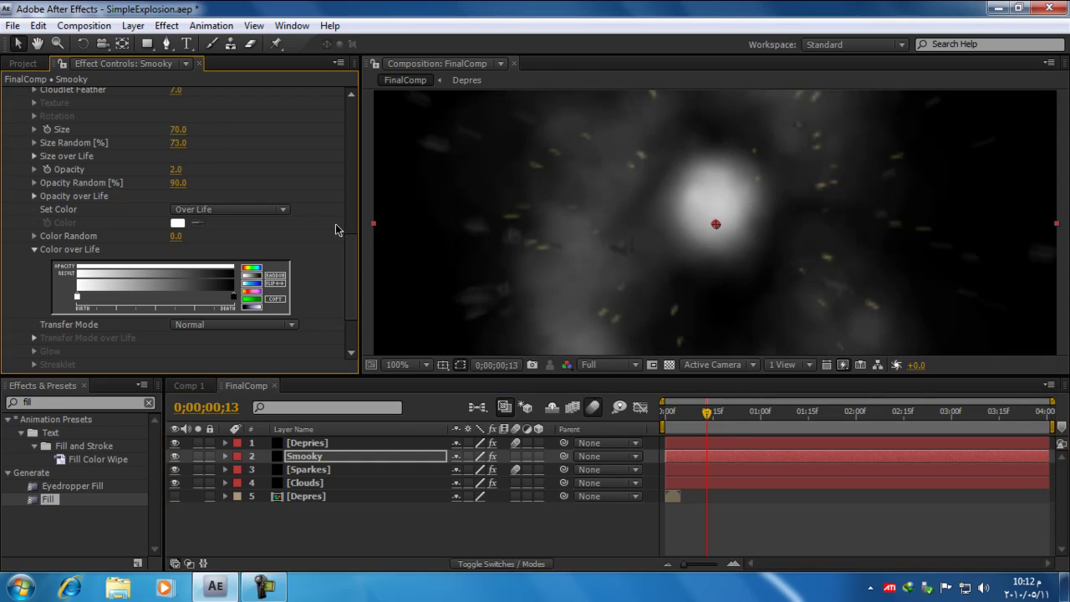
left_click(708, 415)
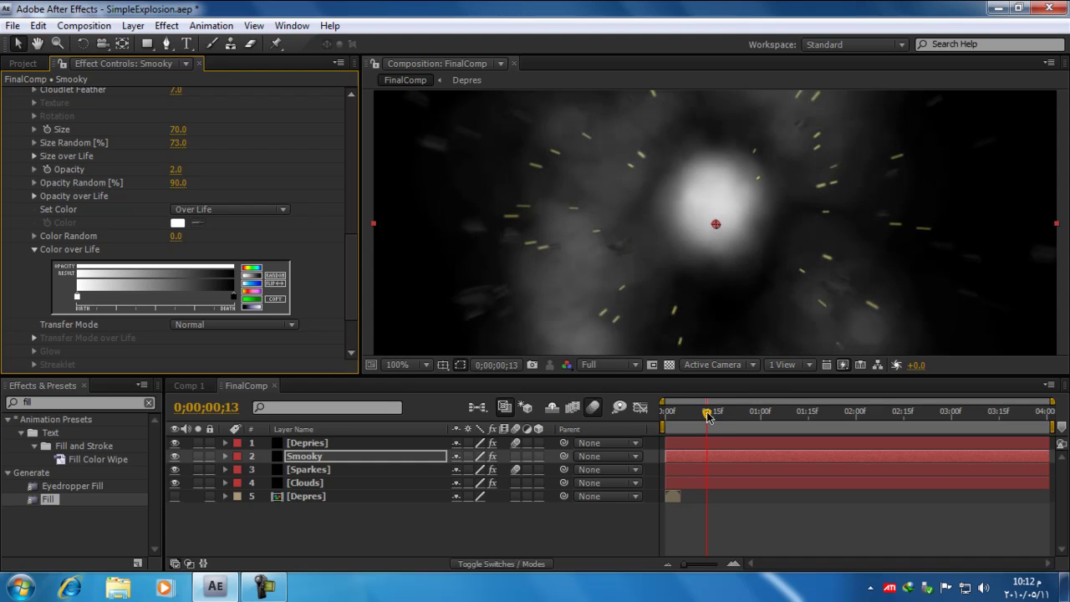
mouse_move(708, 415)
left_mouse_down()
mouse_move(665, 424)
mouse_move(692, 424)
left_mouse_up()
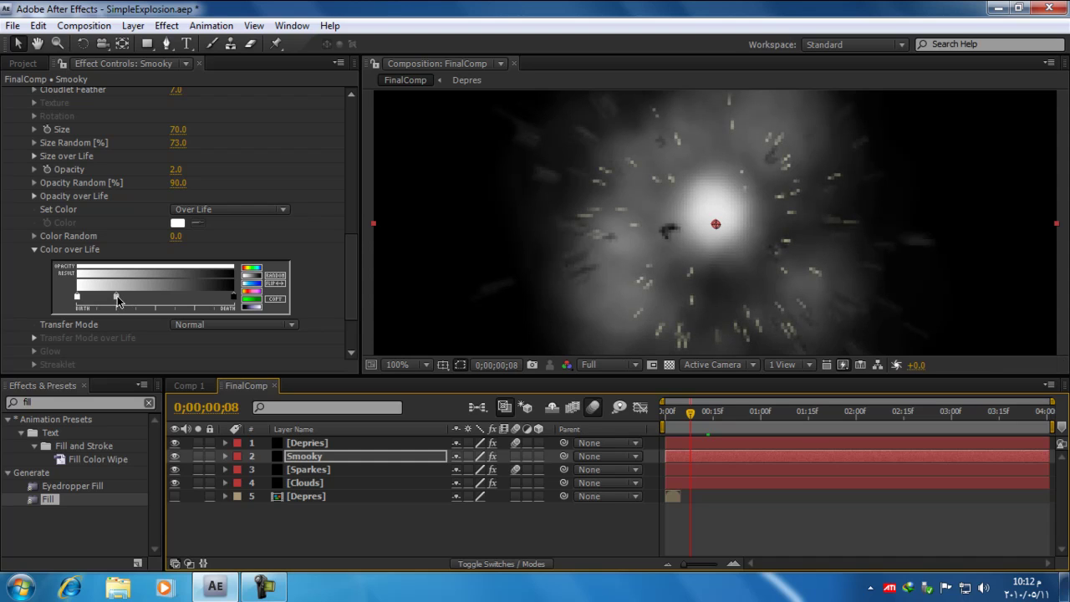
Recolor the middle stop of the Smooky particles' Color over Life gradient to dark gray
left_click(117, 296)
double_click(117, 296)
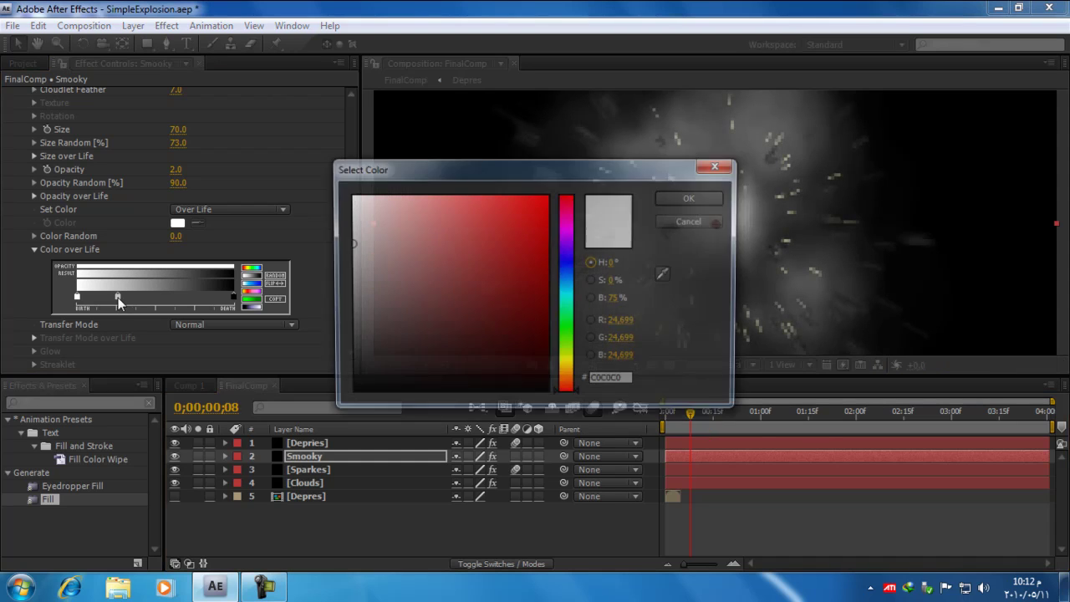
left_click(334, 329)
left_click_drag(334, 330, 313, 351)
left_click(691, 198)
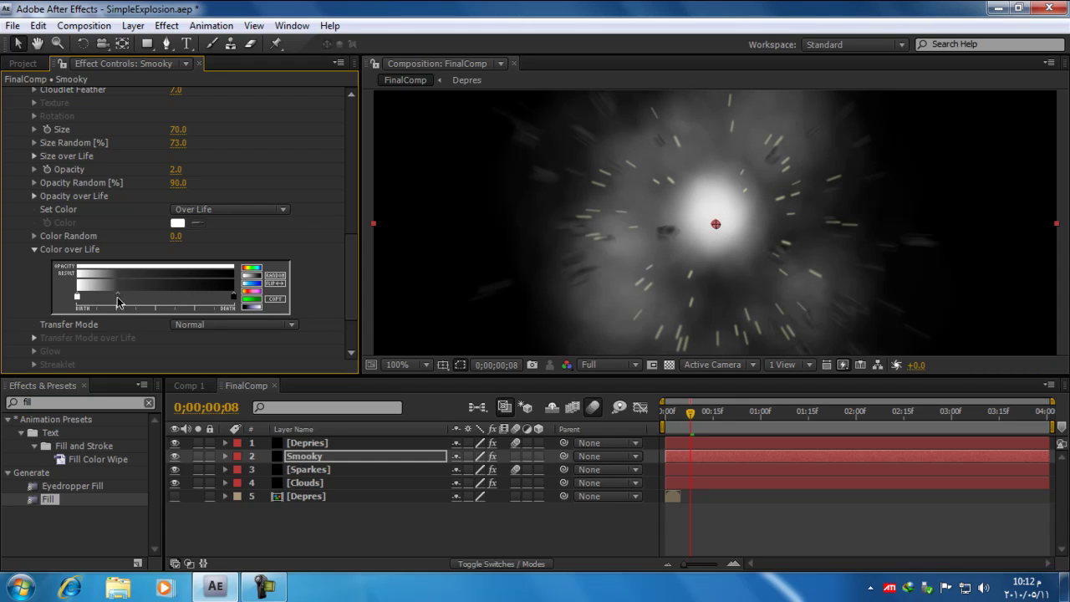
Shift the middle and end stops of the Color over Life gradient toward birth and set the end stop's color to 3C3C3C
left_click_drag(134, 297, 109, 298)
left_click_drag(230, 297, 176, 296)
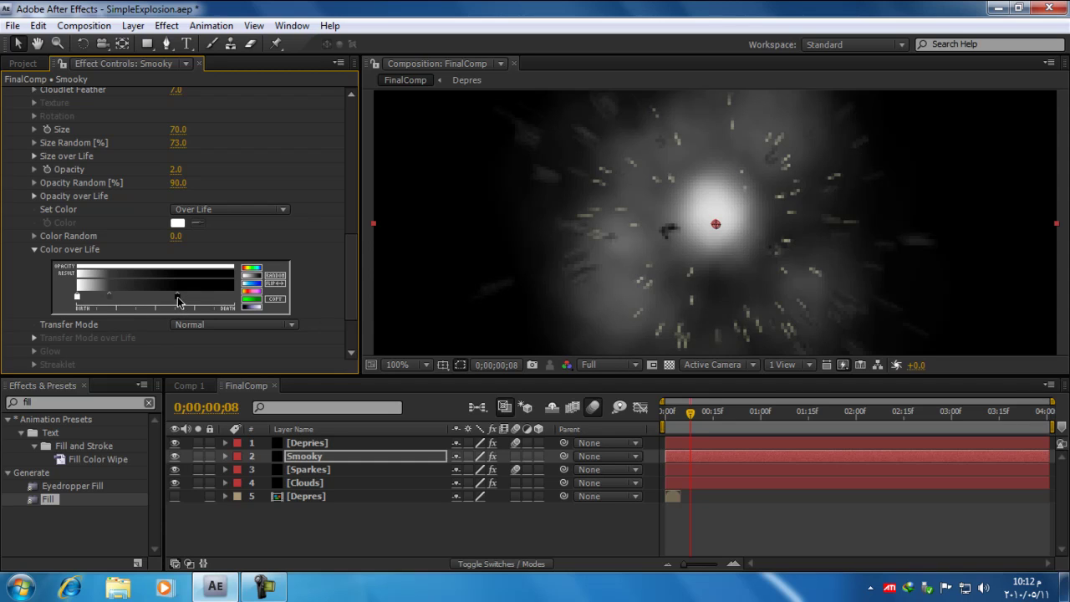
double_click(177, 297)
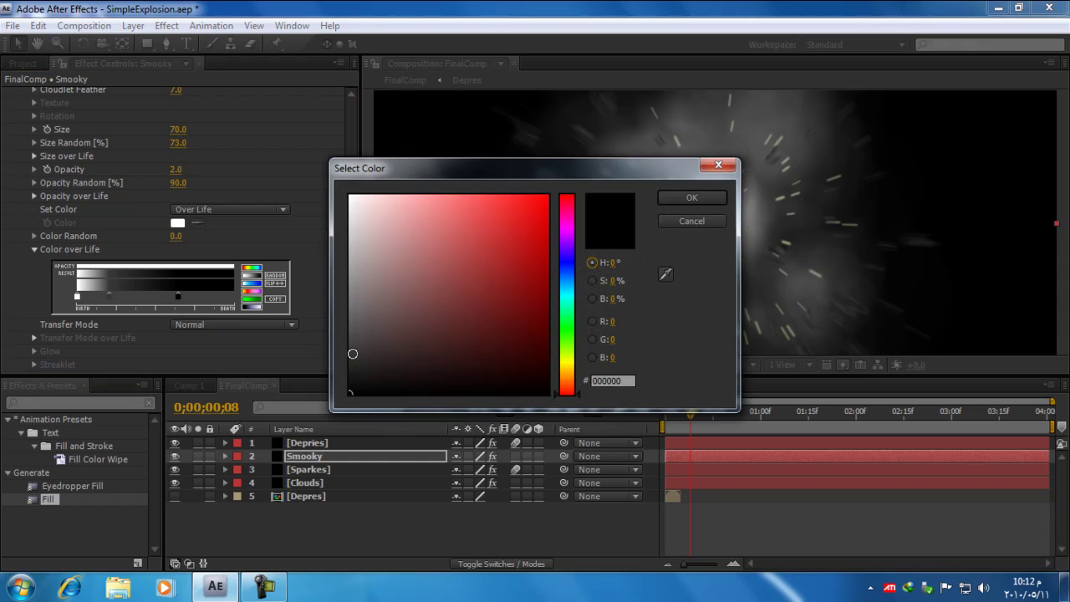
left_click_drag(353, 353, 332, 347)
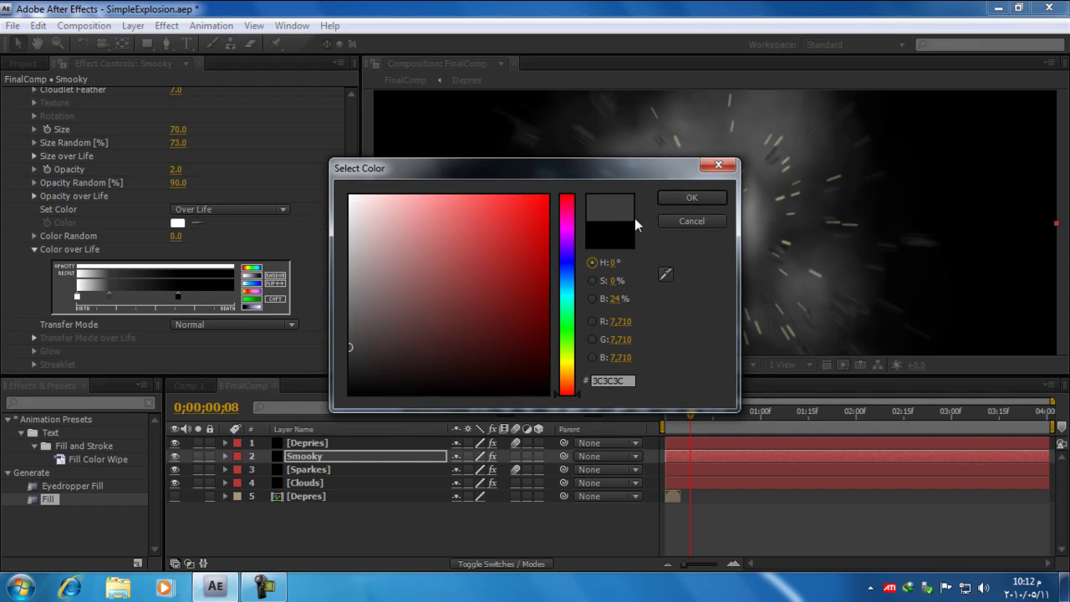
left_click(691, 198)
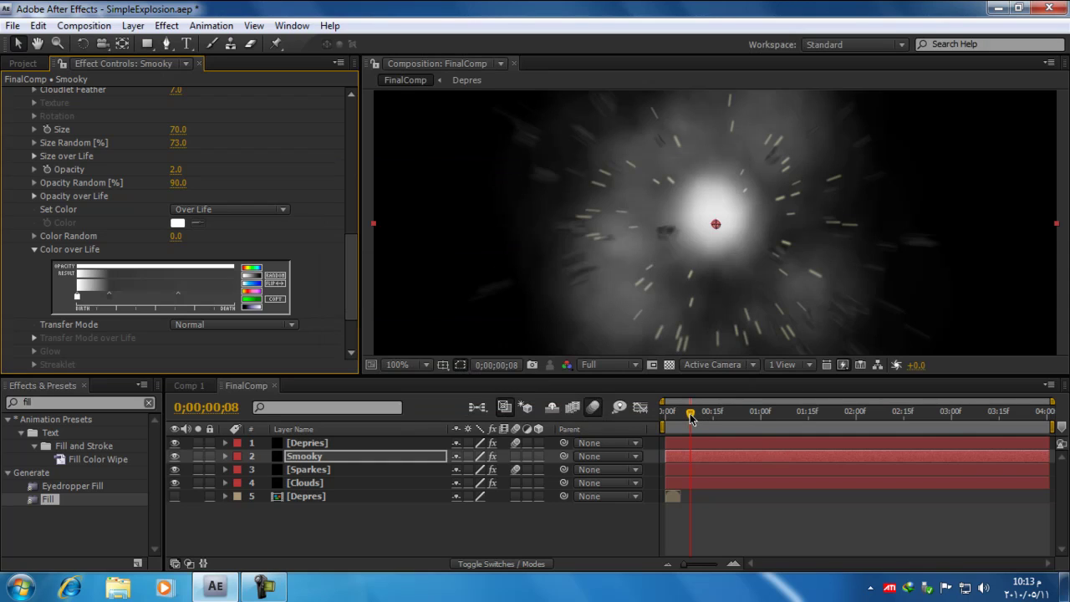
Preview the whole explosion from frame 0 in a maximized composition view, and restore the normal layout
key("comma")
key("comma")
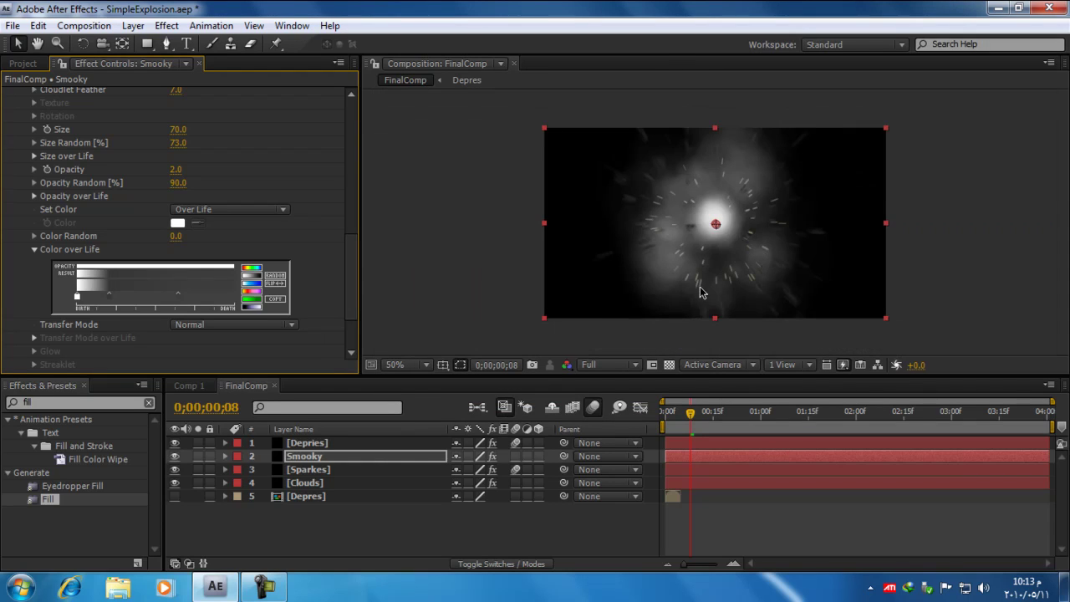
left_click(925, 312)
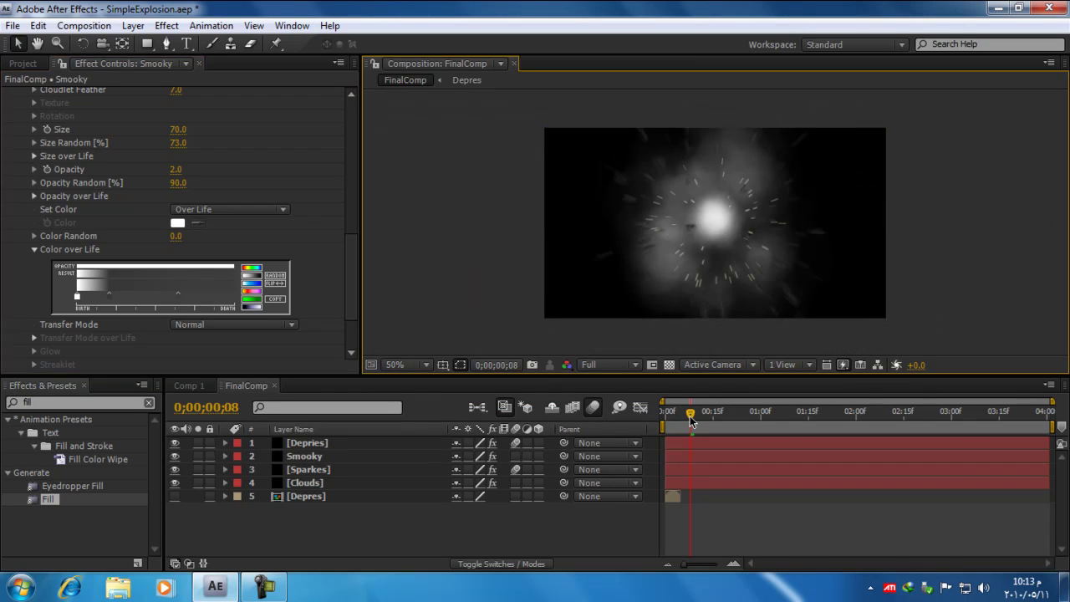
left_click_drag(690, 420, 661, 424)
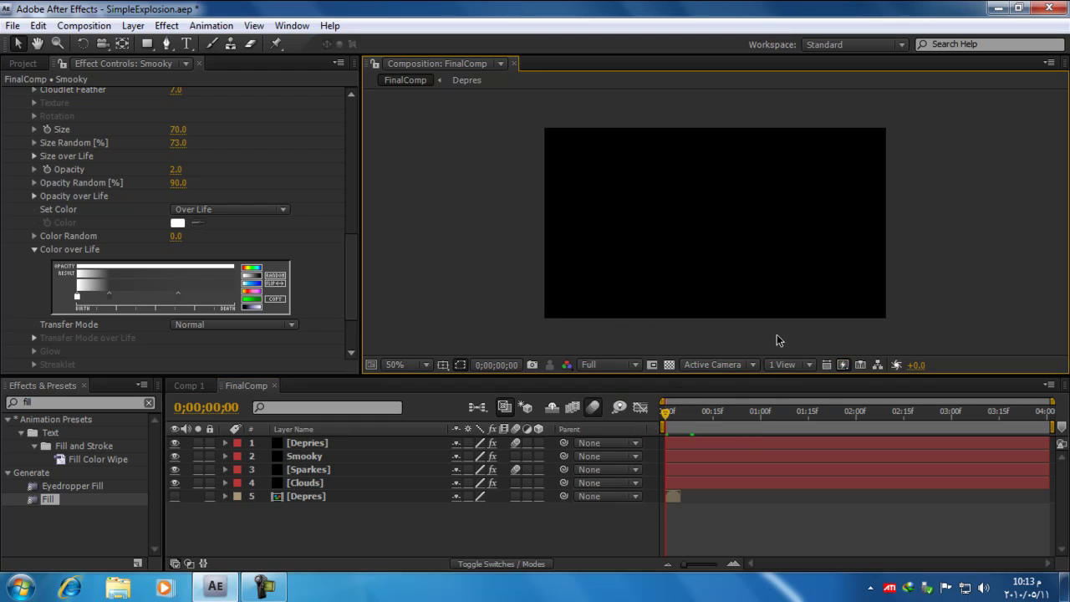
key("grave")
key("period")
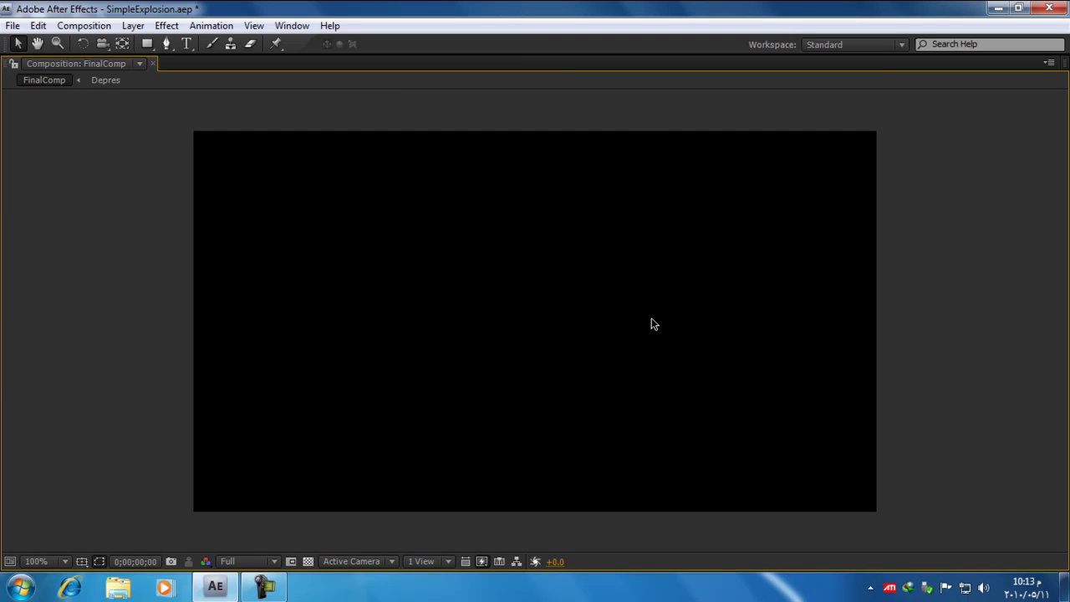
key("space")
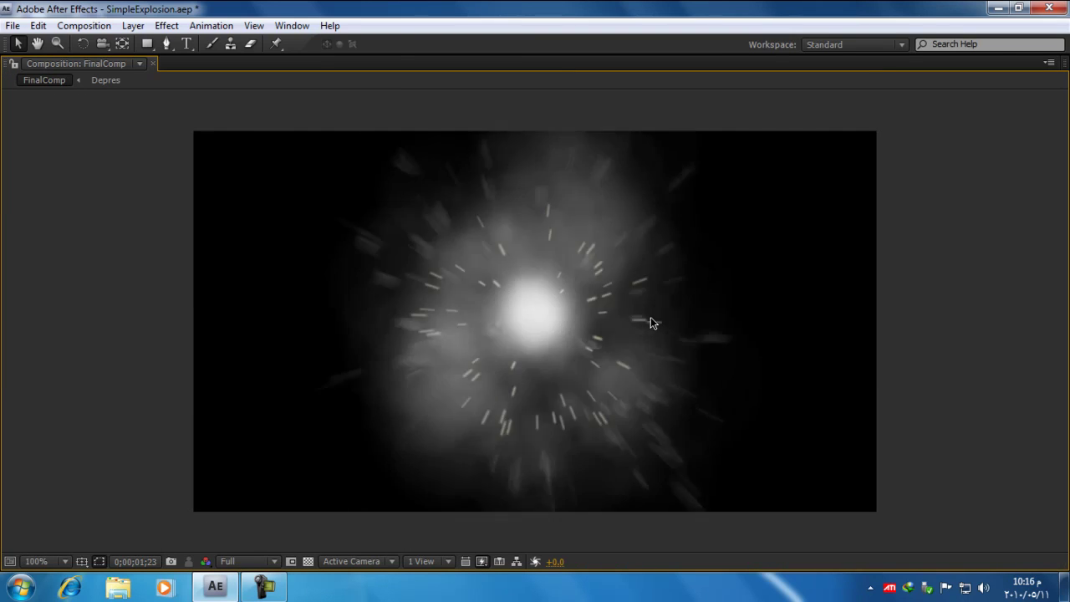
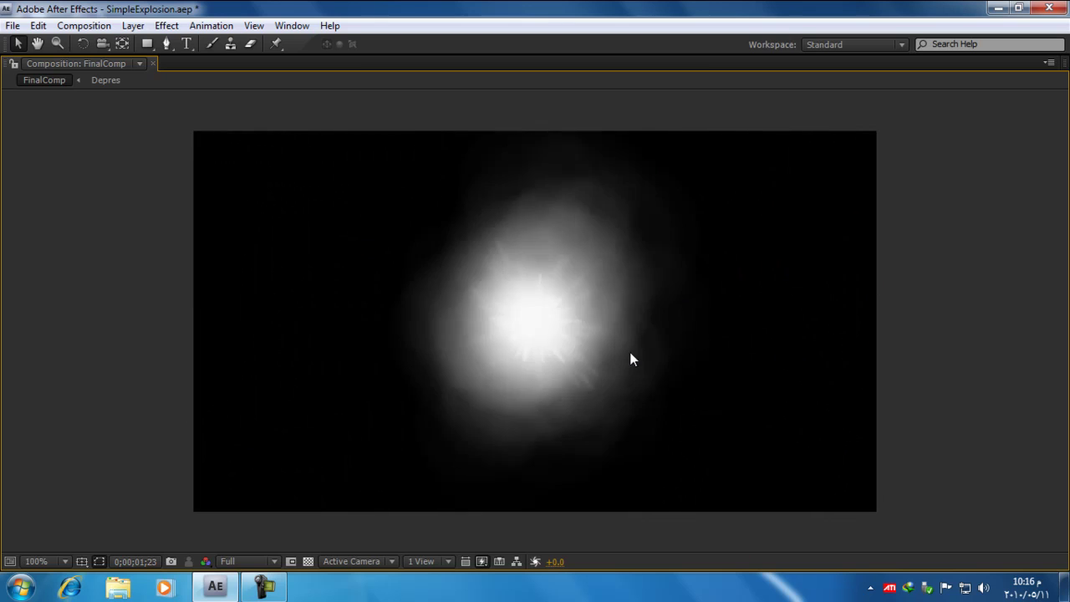
key("space")
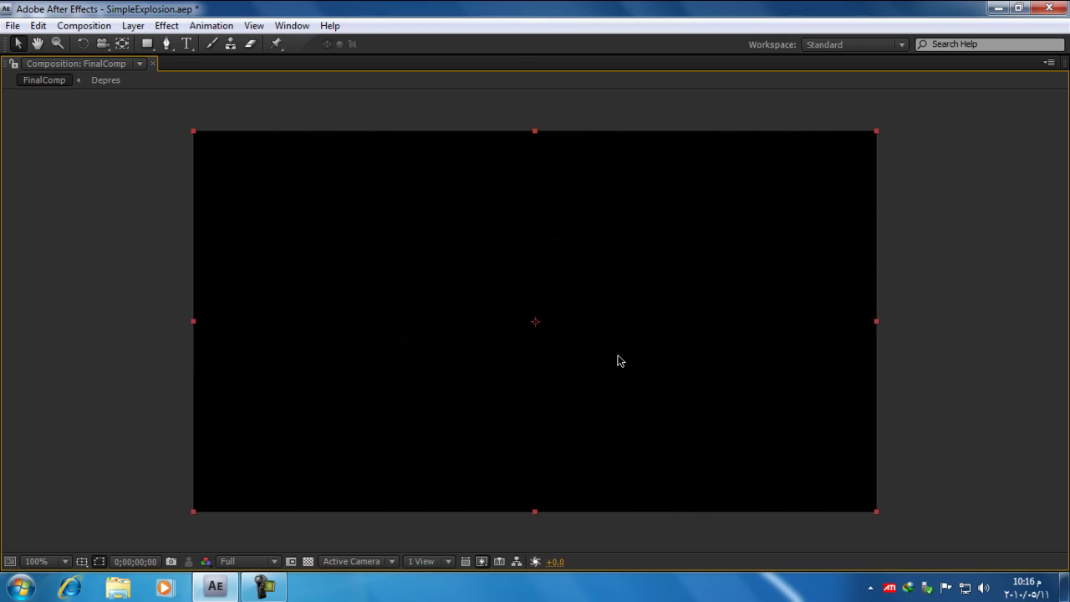
key("grave")
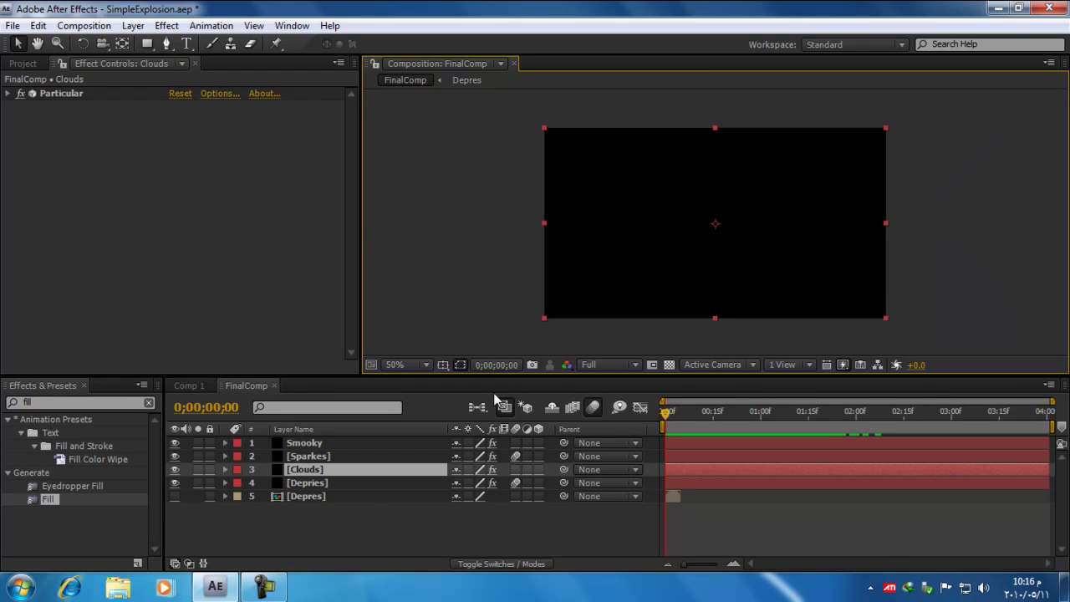
Create a black 872 x 486 px solid named Flares and place it directly below the Depries layer
left_click(363, 518)
left_click(132, 25)
mouse_move(341, 52)
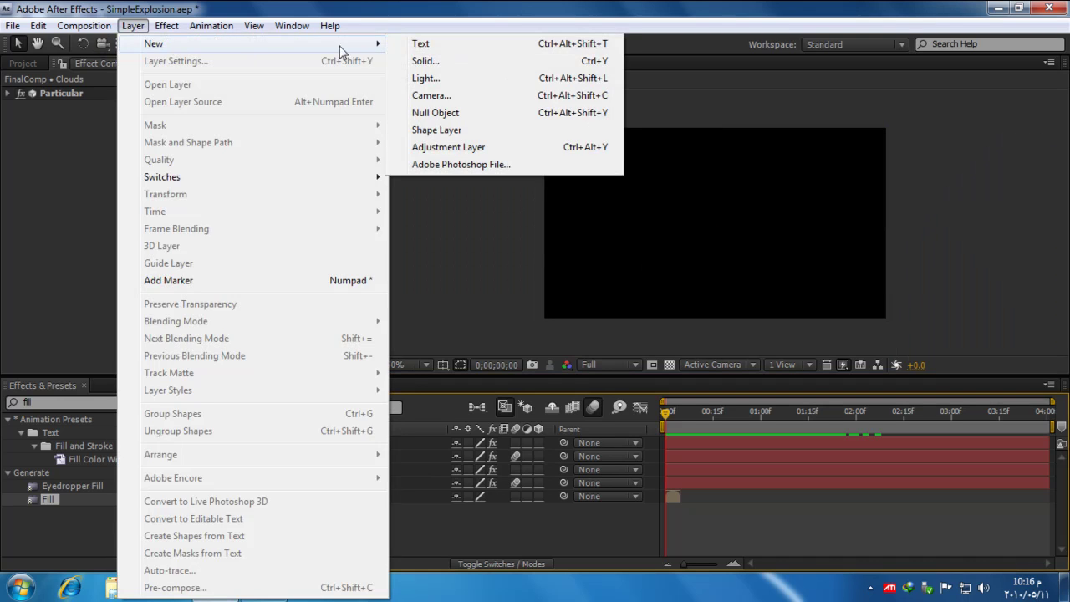
left_click(424, 62)
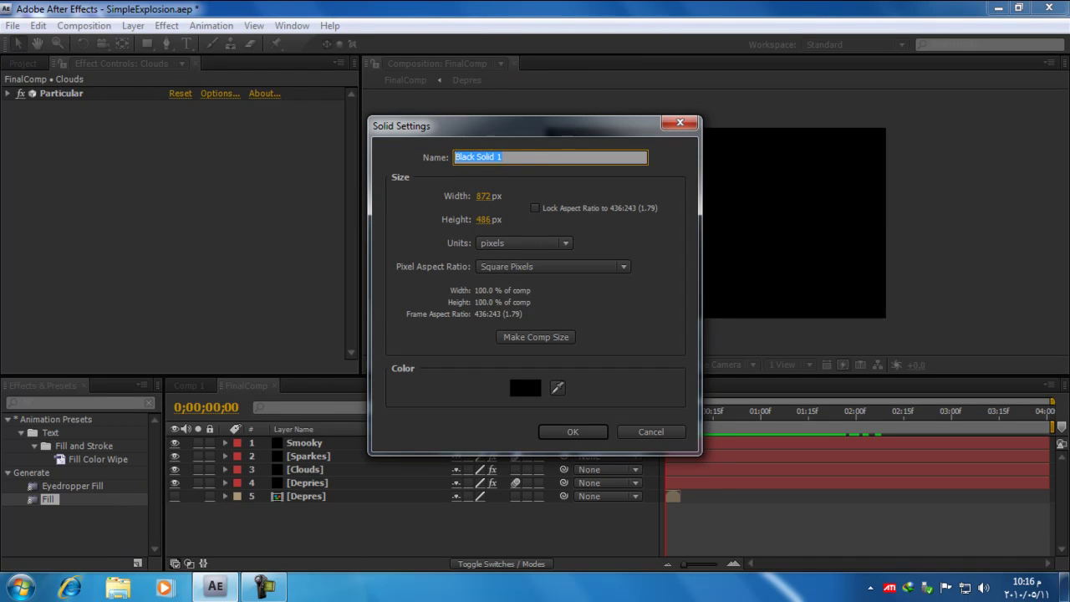
type("Flares")
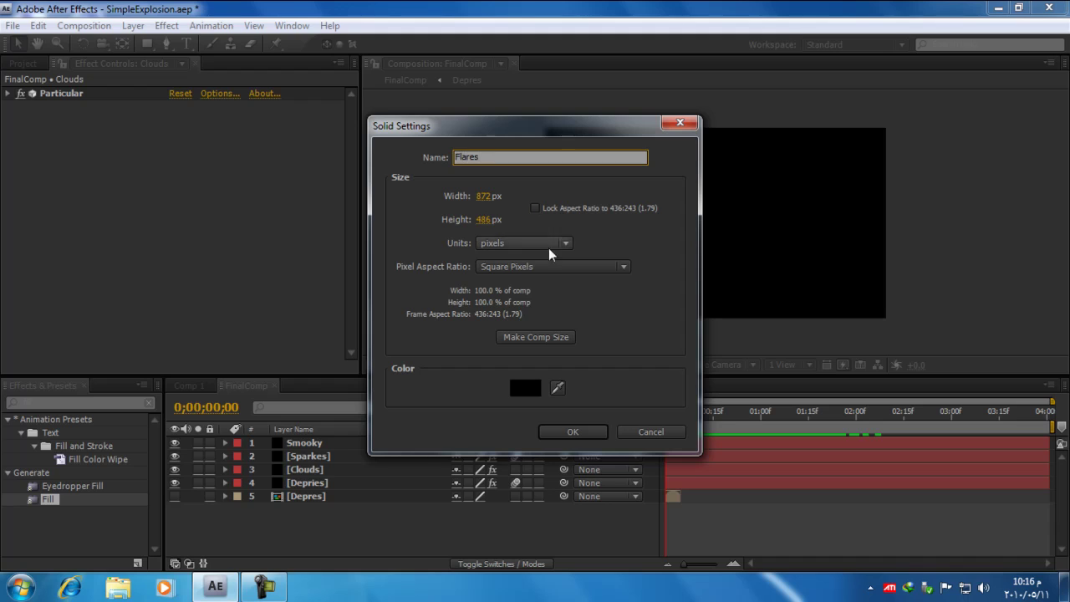
left_click(594, 432)
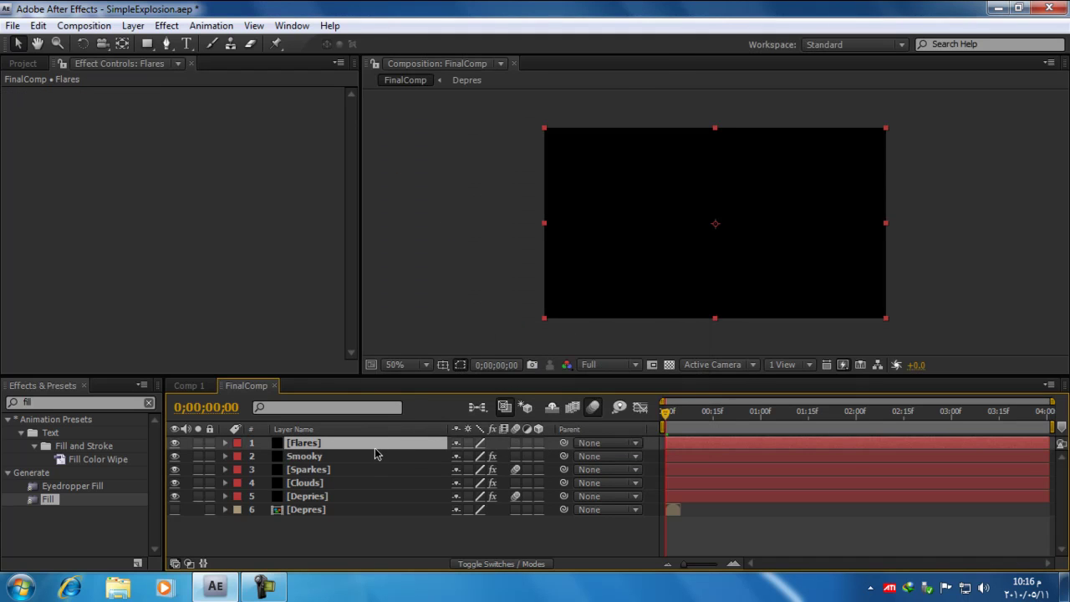
left_click_drag(372, 450, 374, 502)
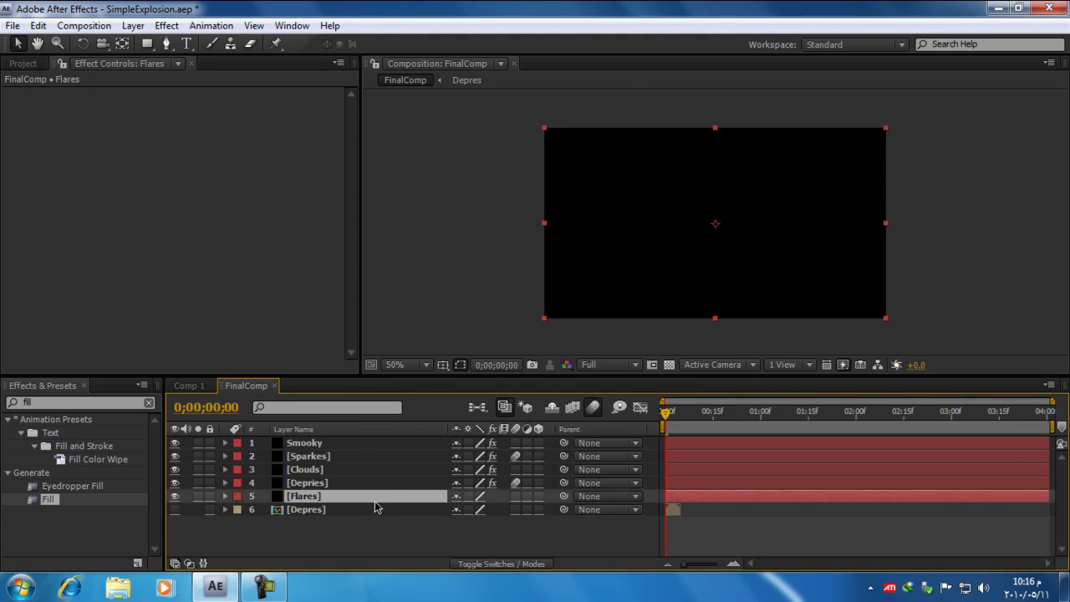
Apply the Lens Flare effect to the Flares layer and move the flare center to about 434.8, 242.4
left_click(166, 25)
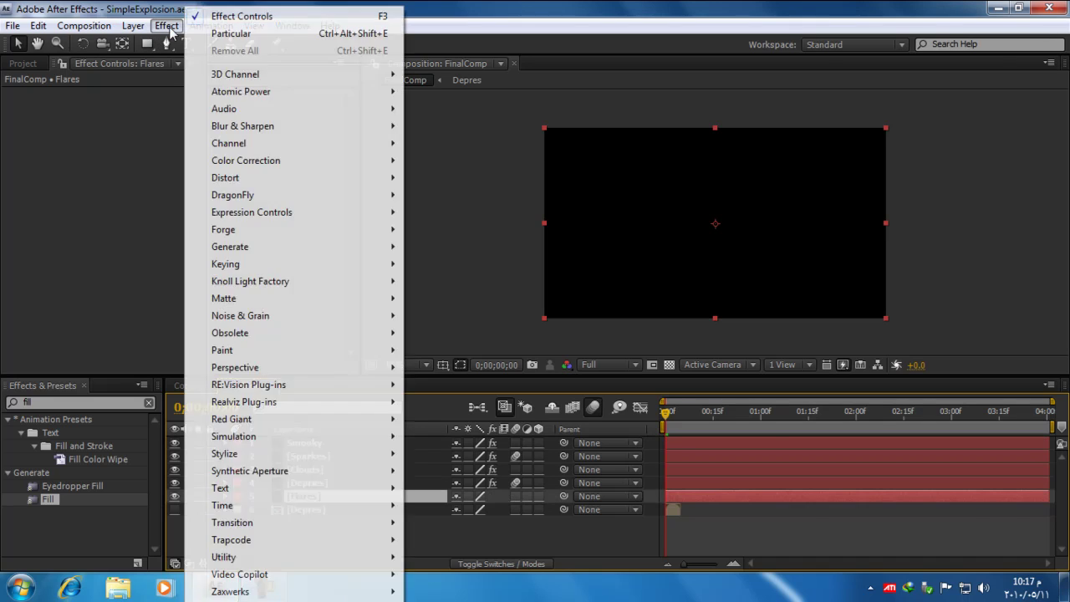
left_click(67, 403)
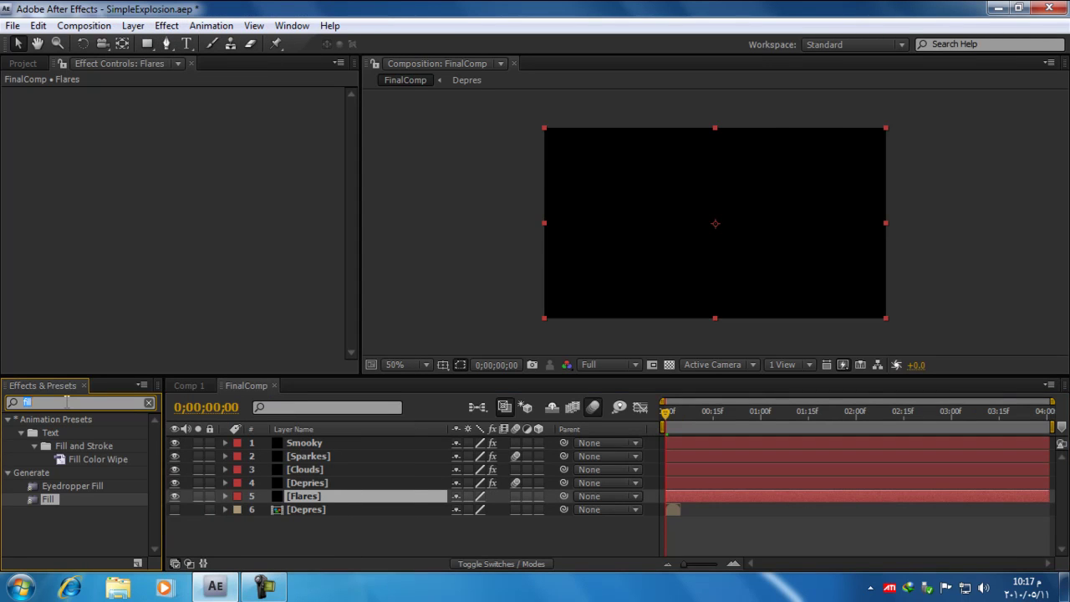
type("lens")
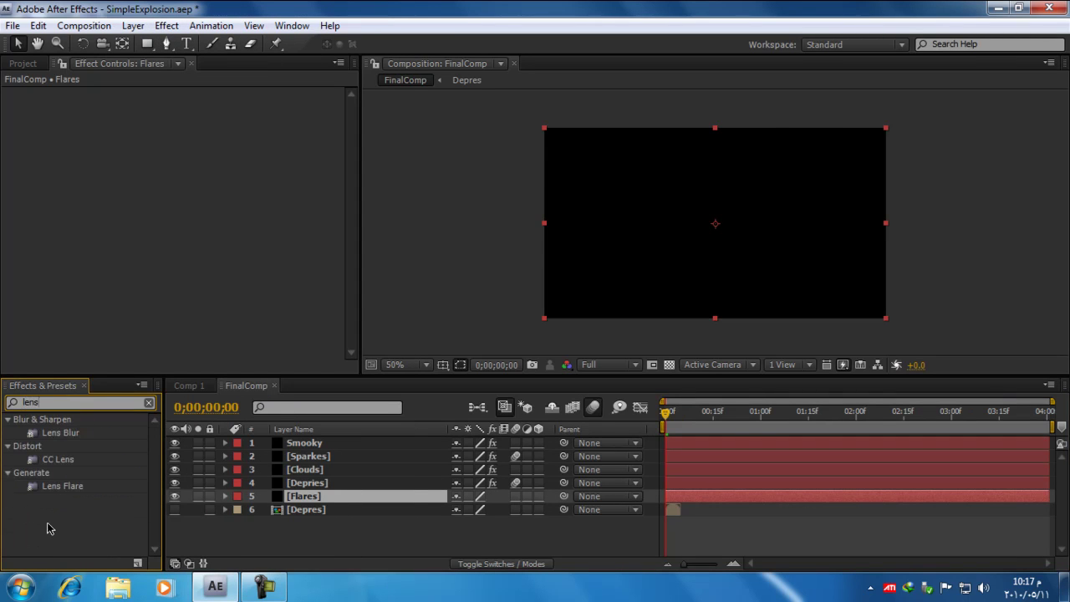
left_click(66, 491)
left_click_drag(66, 491, 382, 495)
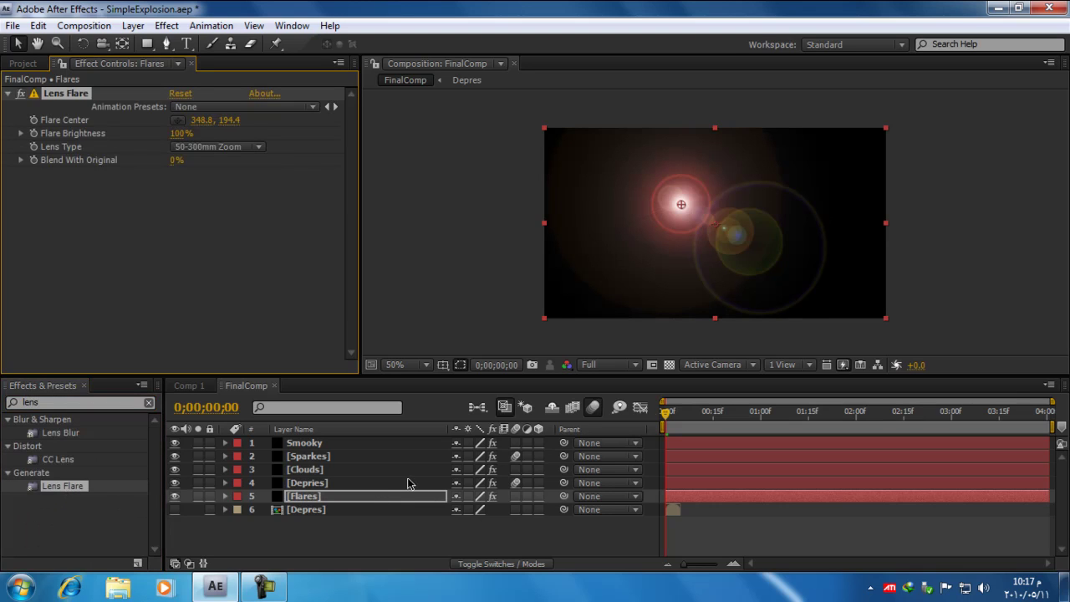
left_click_drag(682, 206, 716, 223)
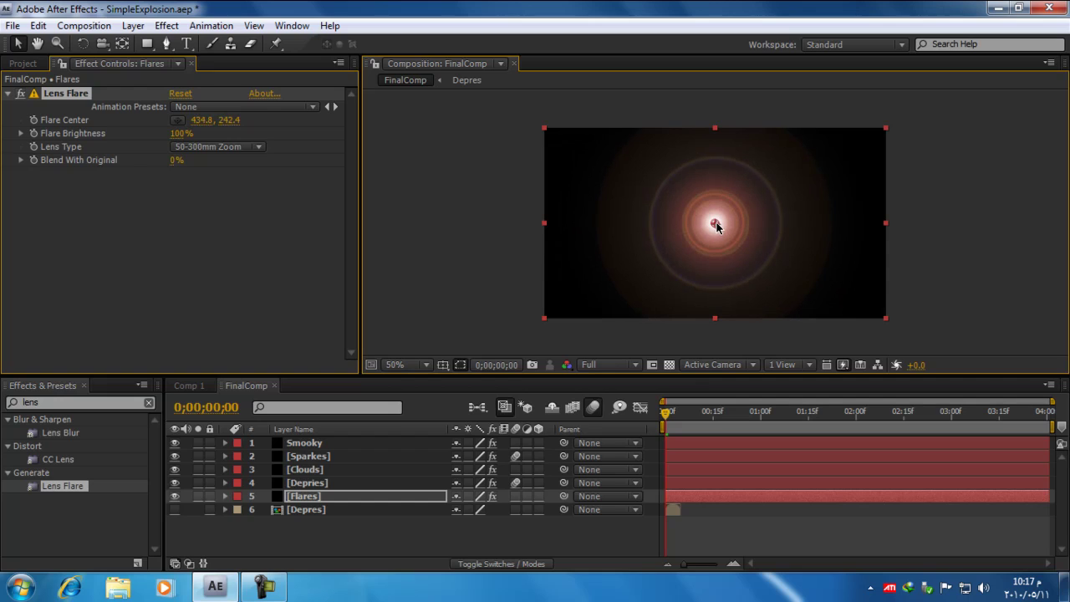
Compare the Lens Flare's lens types and set it to 35mm Prime
left_click(211, 148)
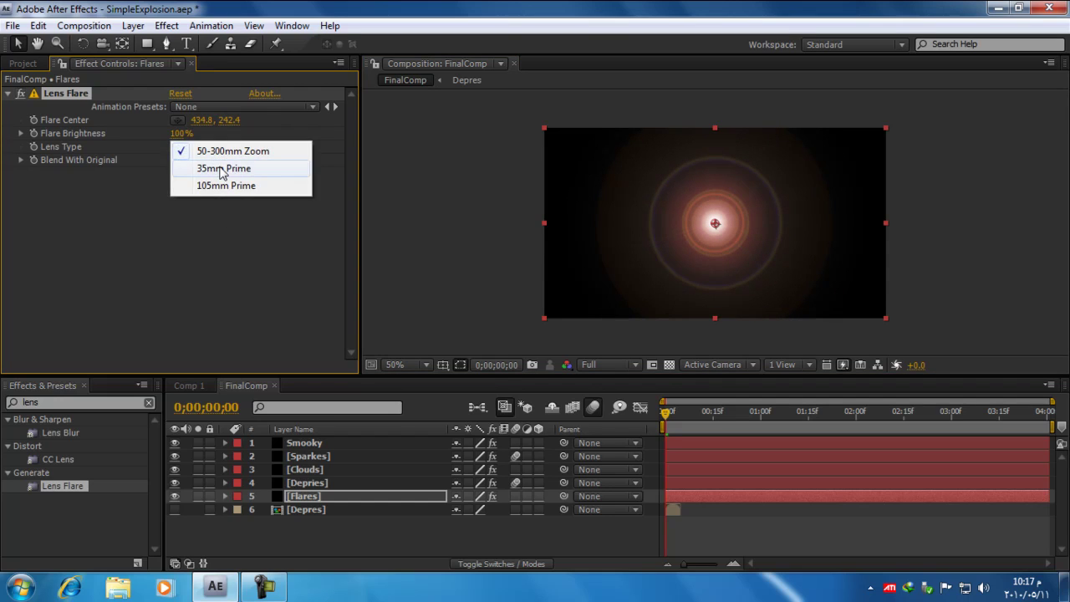
left_click(204, 166)
left_click(238, 149)
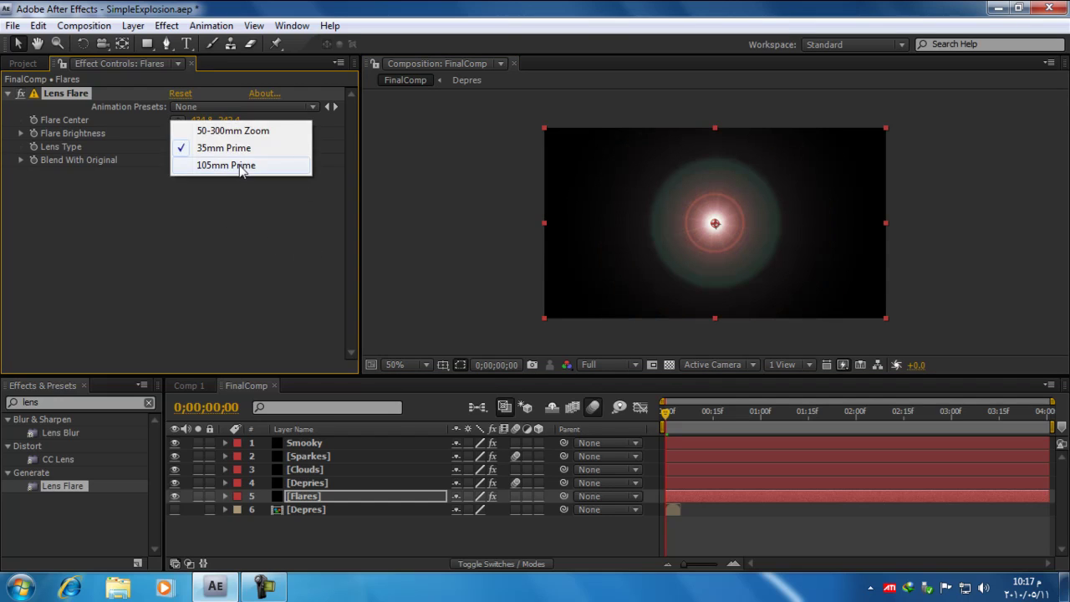
left_click(239, 163)
left_click(238, 149)
left_click(233, 134)
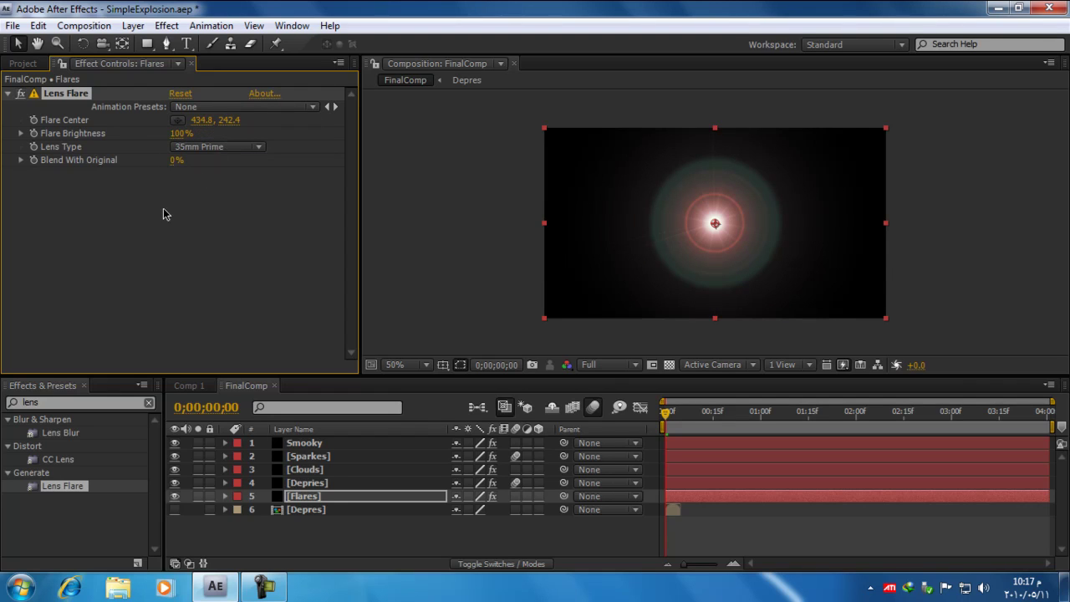
left_click(219, 148)
left_click(224, 131)
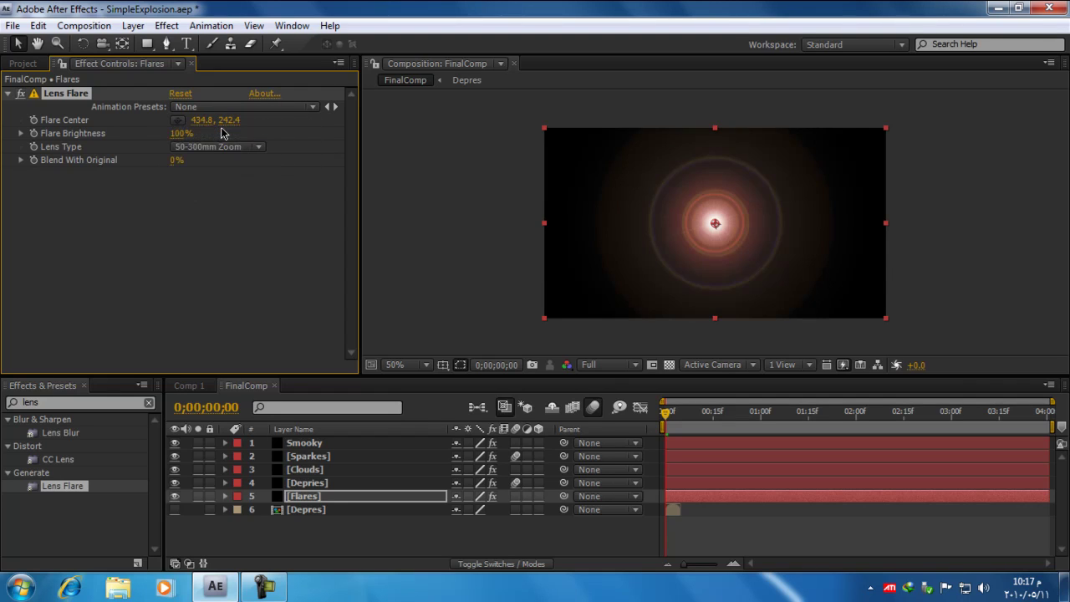
left_click(231, 147)
left_click(232, 168)
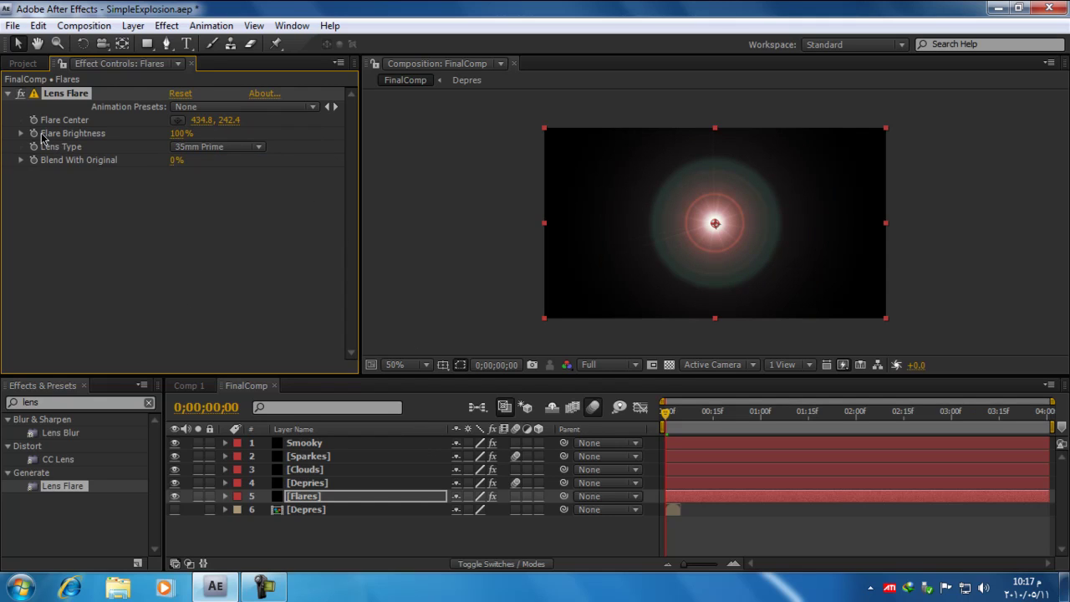
Enable keyframing for Flare Brightness at frame 0 and set it to 110%
left_click(34, 133)
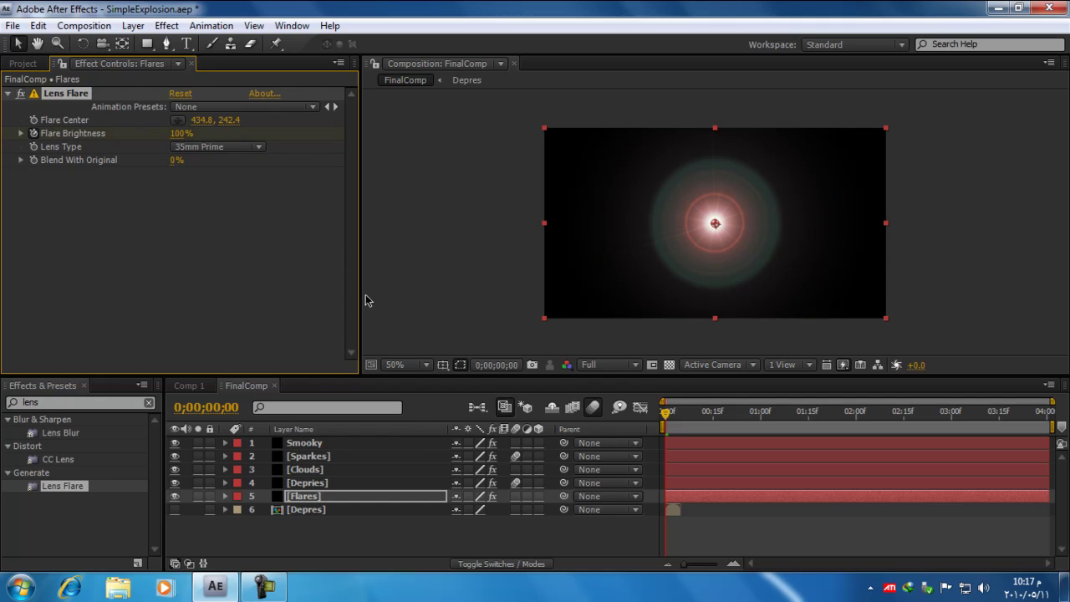
left_click(180, 134)
type("110")
key("Return")
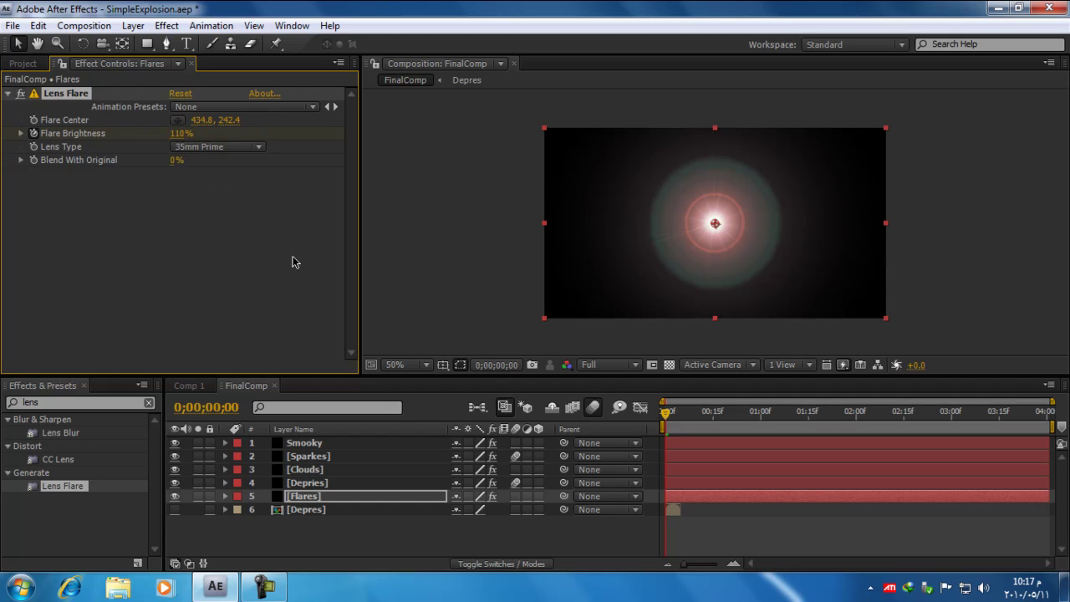
Find the CC Radial Blur effect, apply it to the Flares layer and set its Amount to 91
left_click(99, 404)
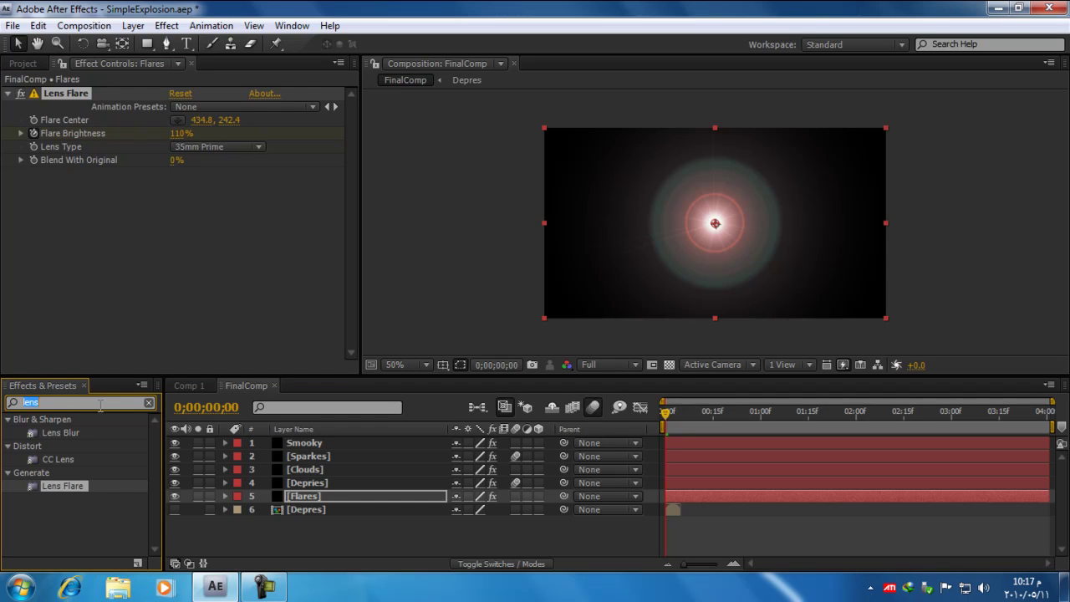
type("cc")
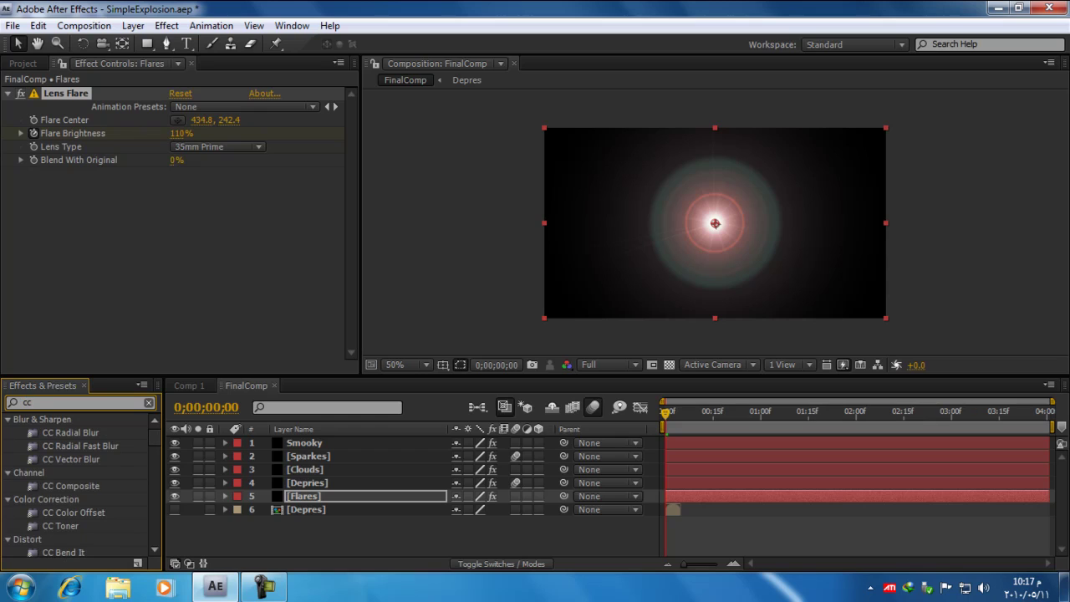
type(" ra")
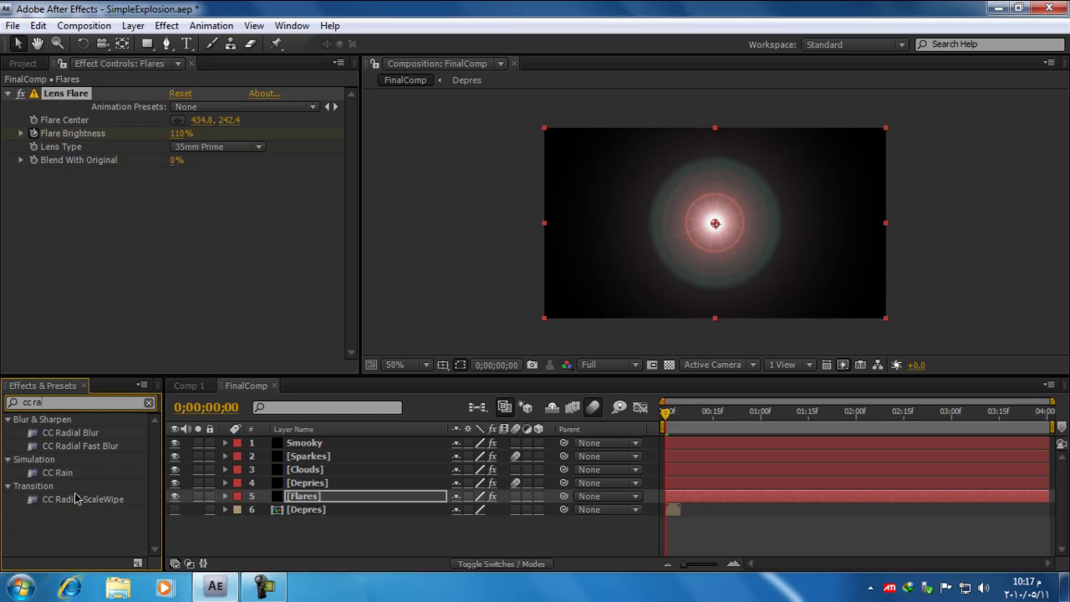
left_click(101, 448)
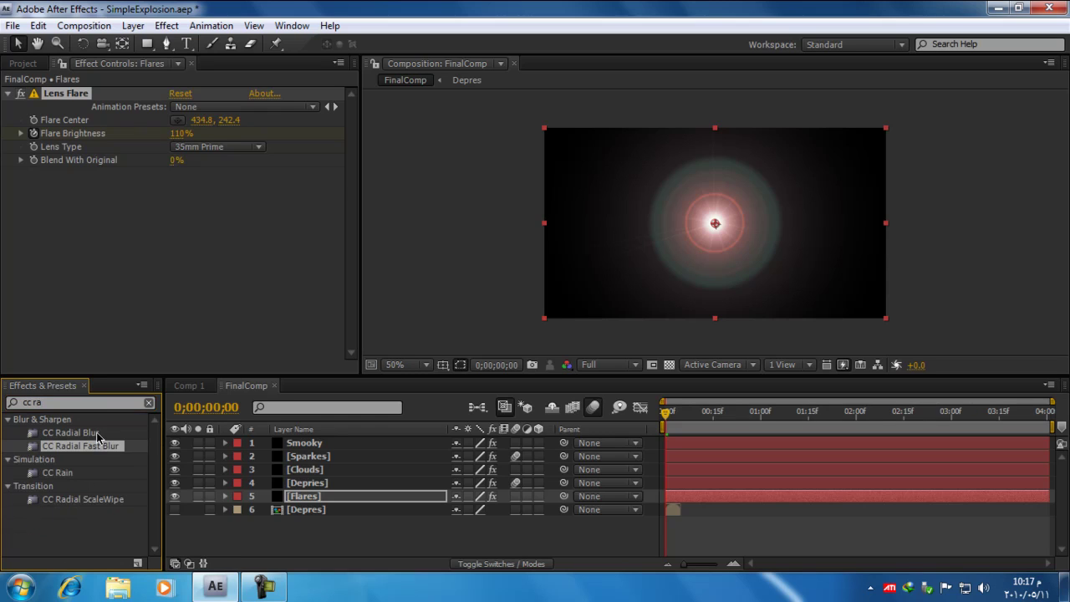
double_click(98, 433)
left_click(248, 200)
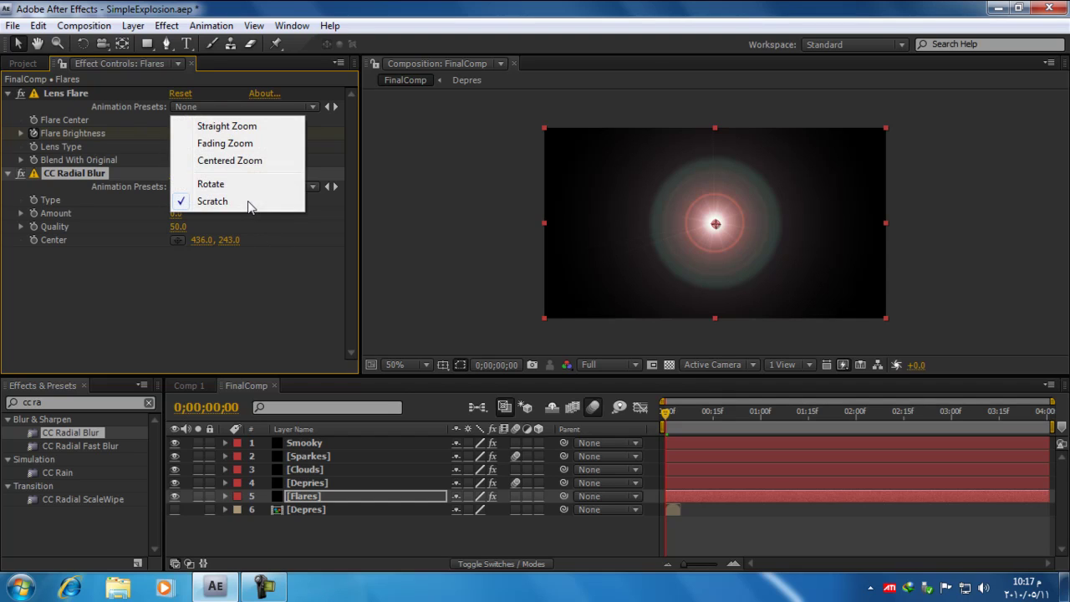
left_click(253, 251)
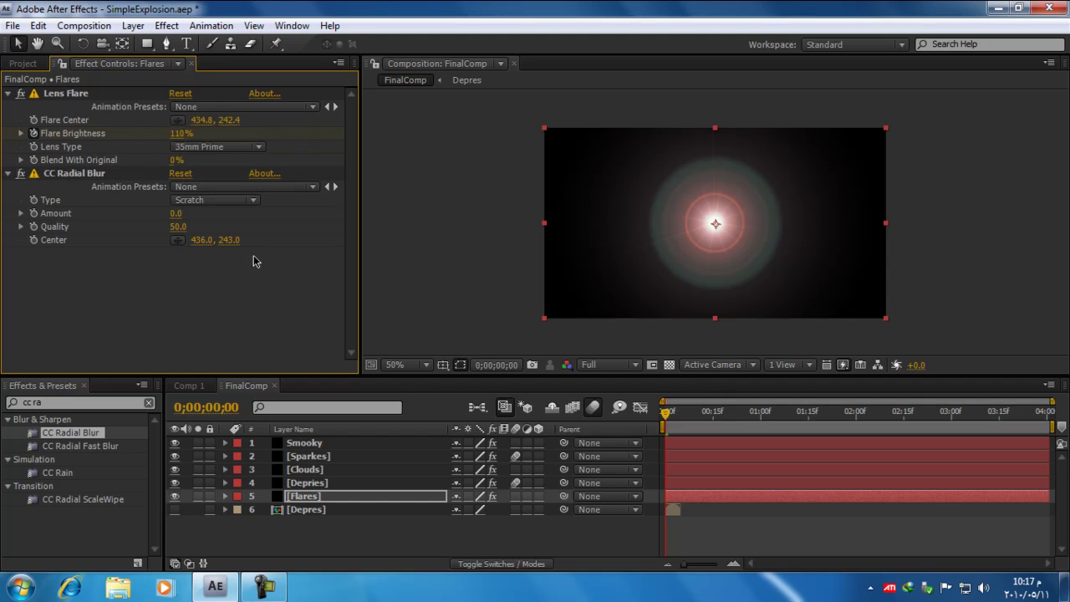
left_click_drag(176, 214, 263, 215)
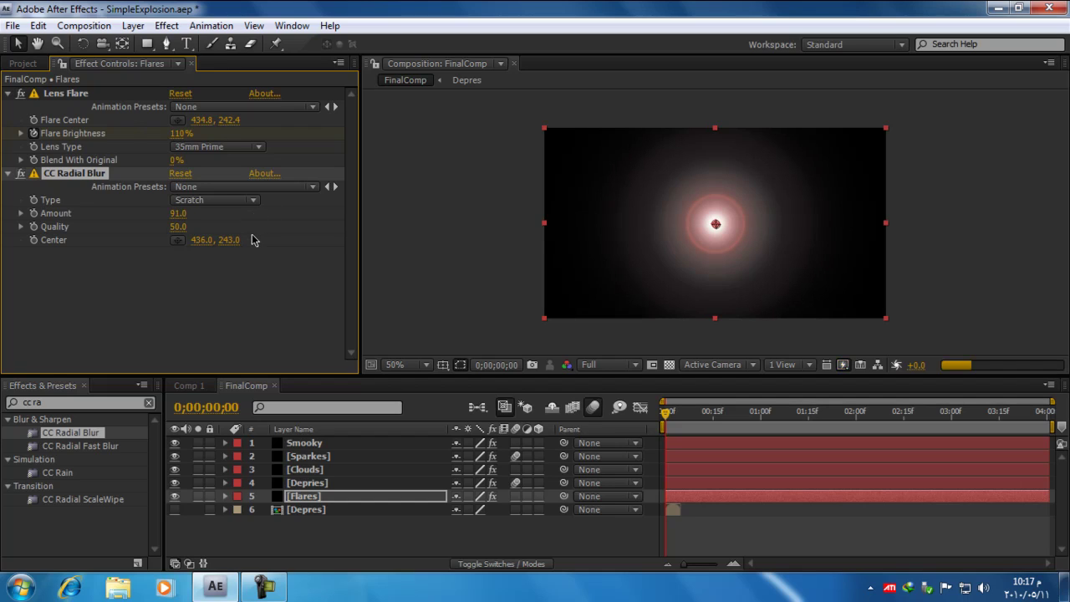
Compare CC Radial Blur's Straight, Fading and Centered Zoom types and set the type to Straight Zoom
left_click(219, 200)
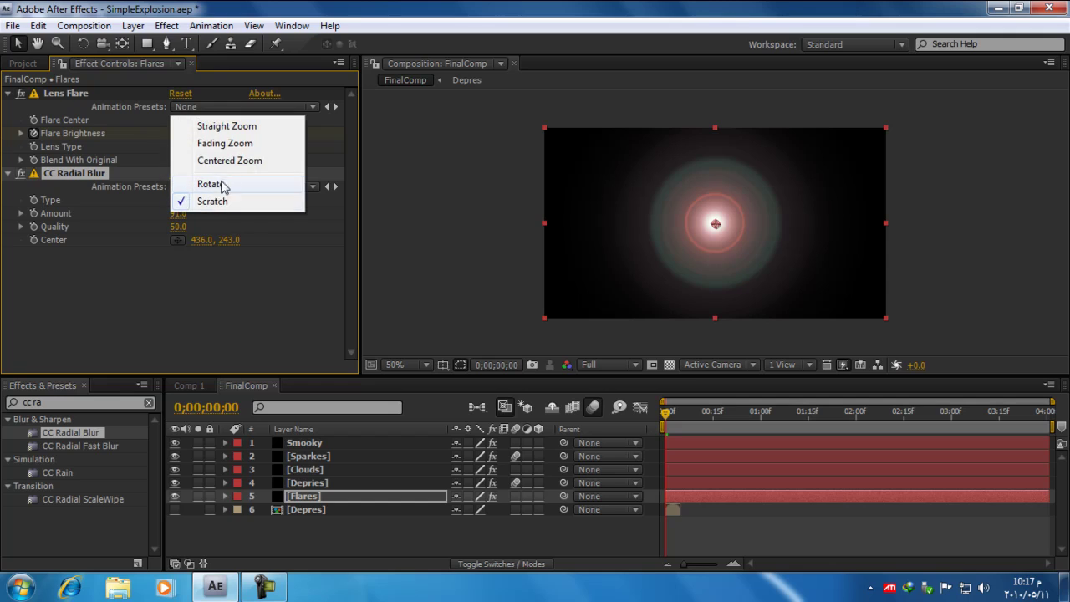
left_click(227, 126)
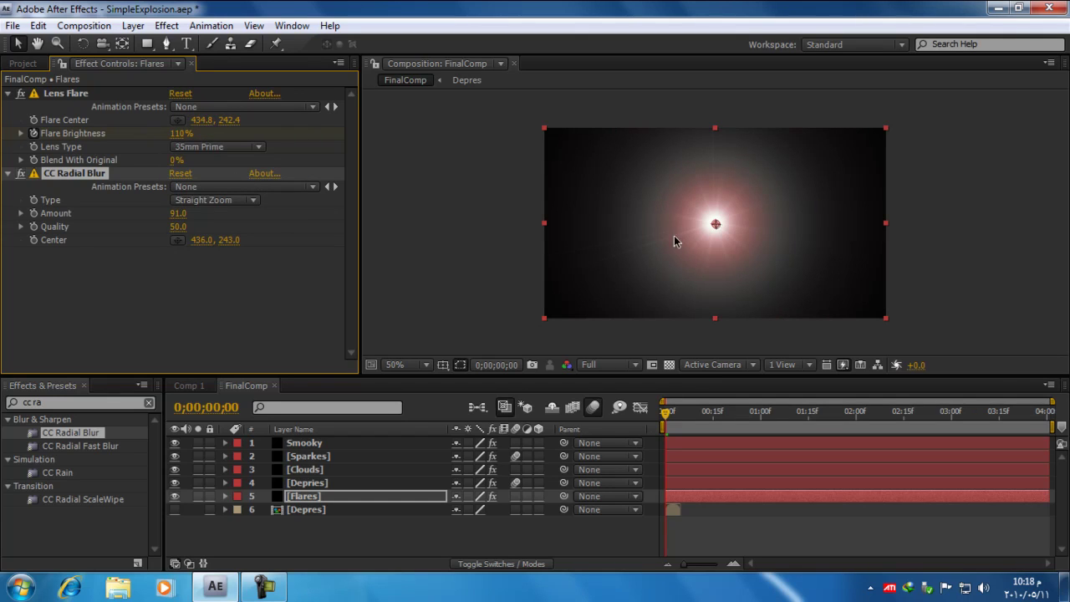
left_click(238, 201)
left_click(240, 217)
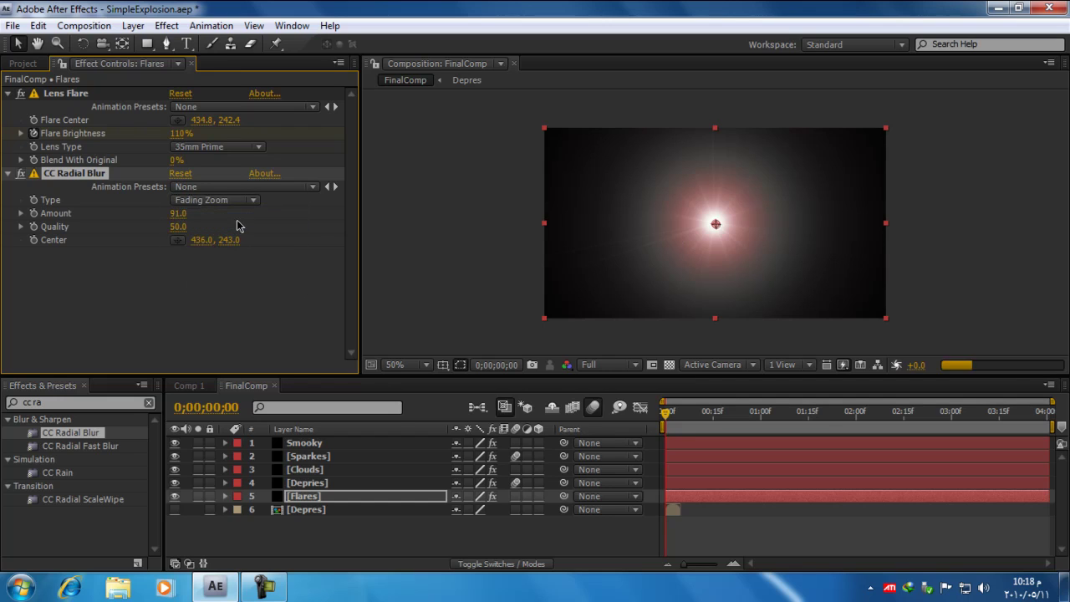
left_click(237, 199)
left_click(237, 219)
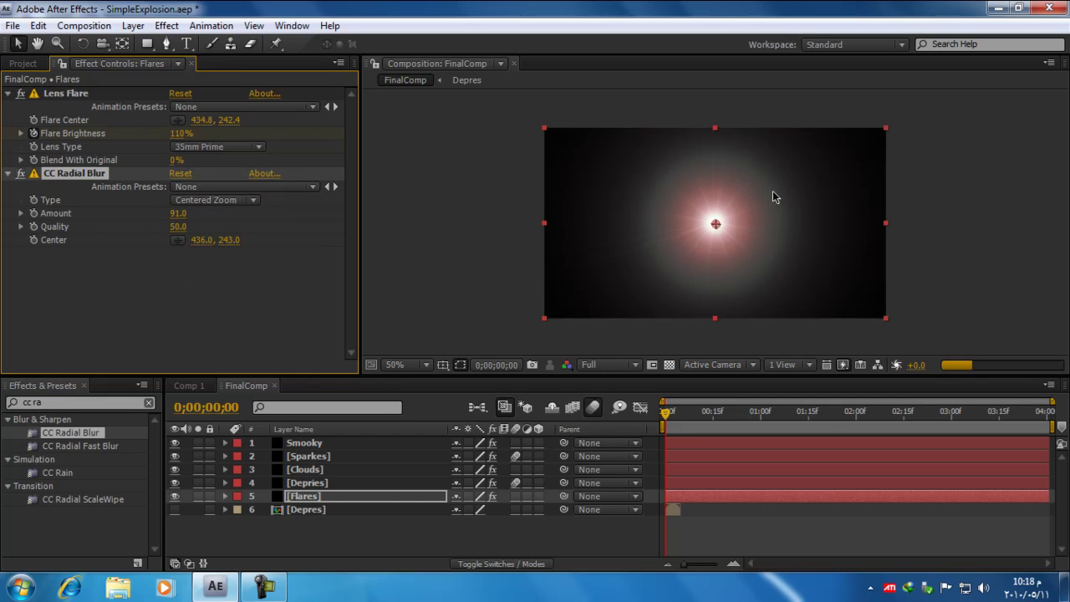
left_click(240, 201)
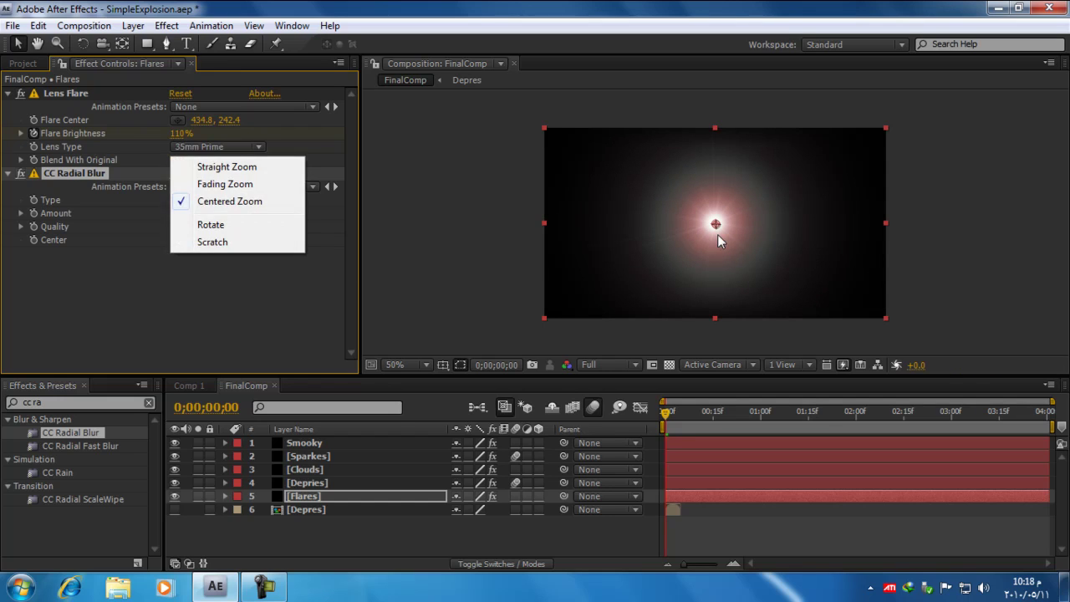
left_click(239, 166)
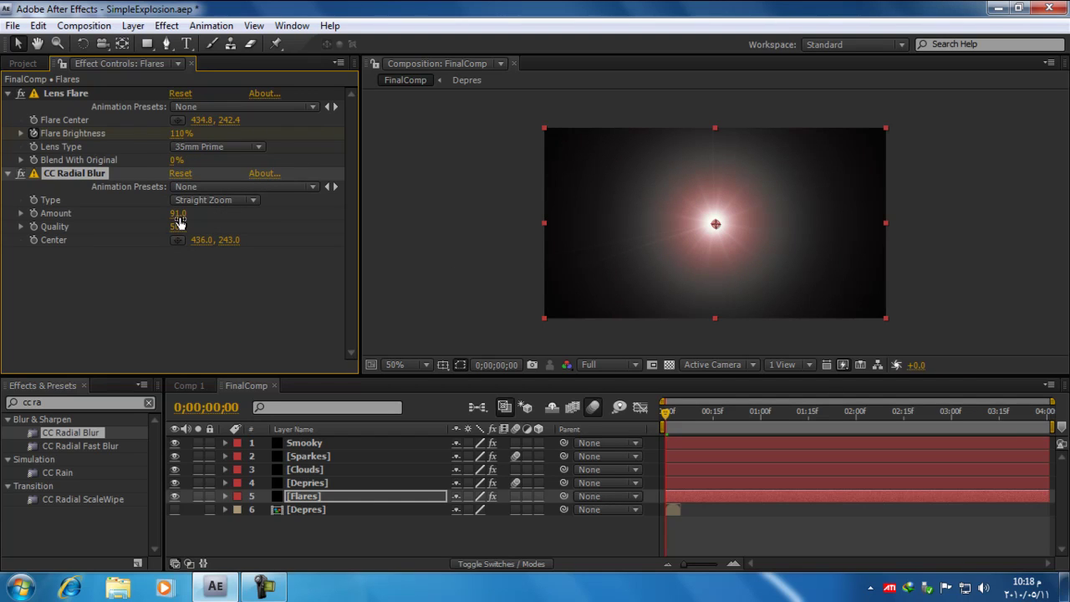
Set the CC Radial Blur Amount to 104 and its Quality to about 58.9
left_click_drag(179, 215, 191, 216)
left_click_drag(180, 226, 251, 227)
left_click(394, 498)
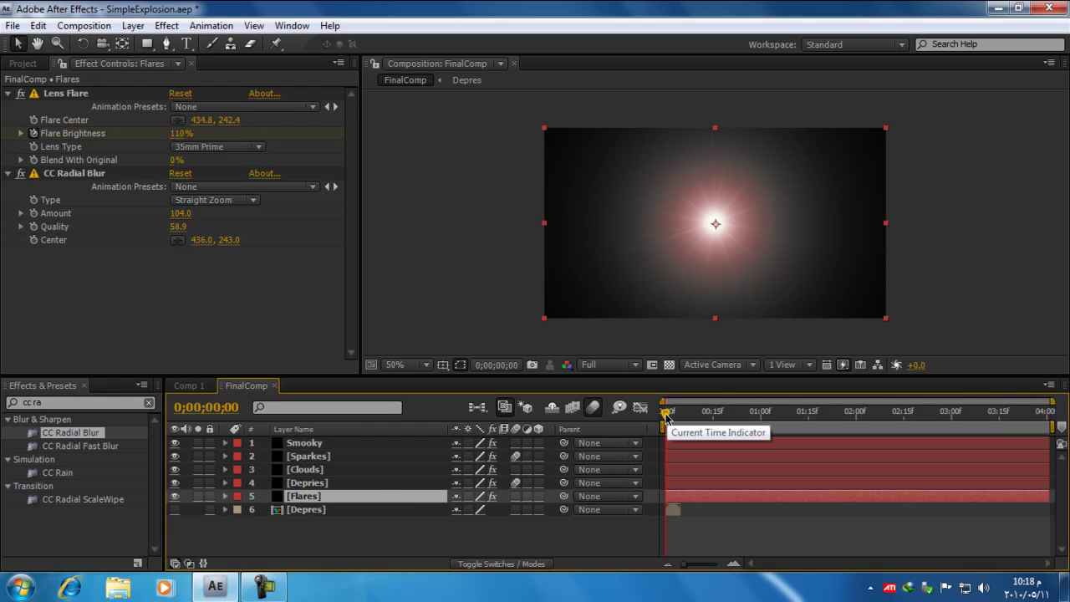
Set the Lens Flare's Flare Brightness keyframe at frame 0 to 0%
left_click_drag(665, 415, 664, 416)
left_click(181, 133)
type("0")
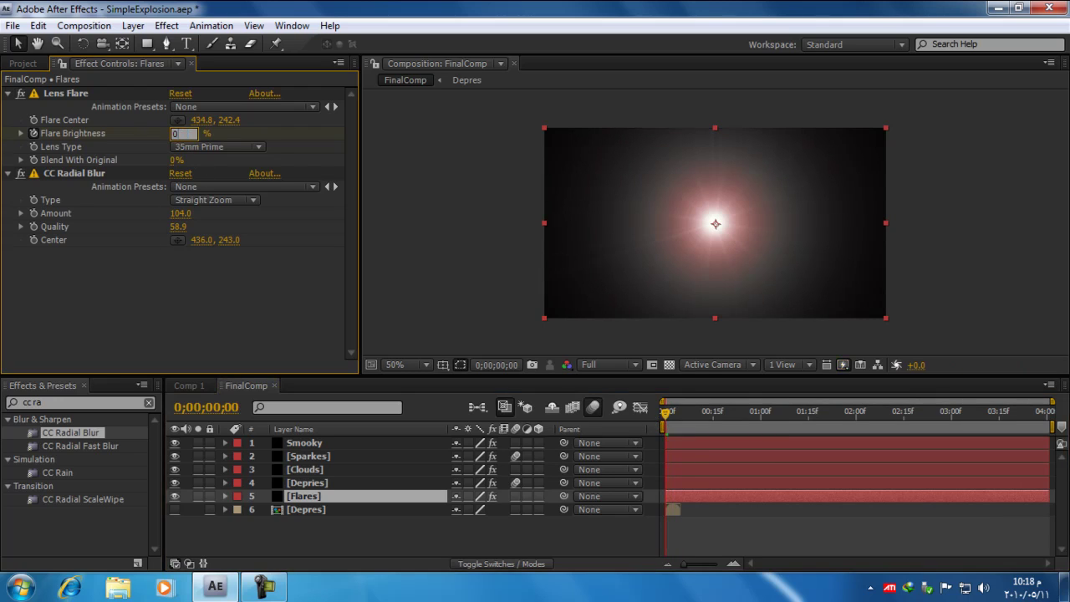
key("Return")
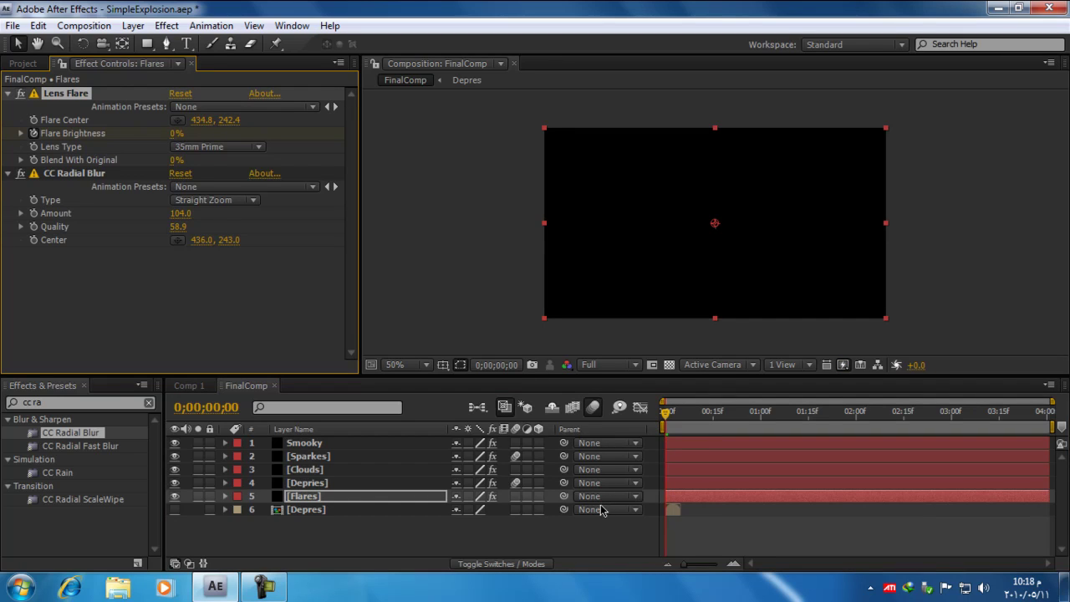
Advance to frame 1 and keyframe the Flare Brightness at 120%
key("Page_Down")
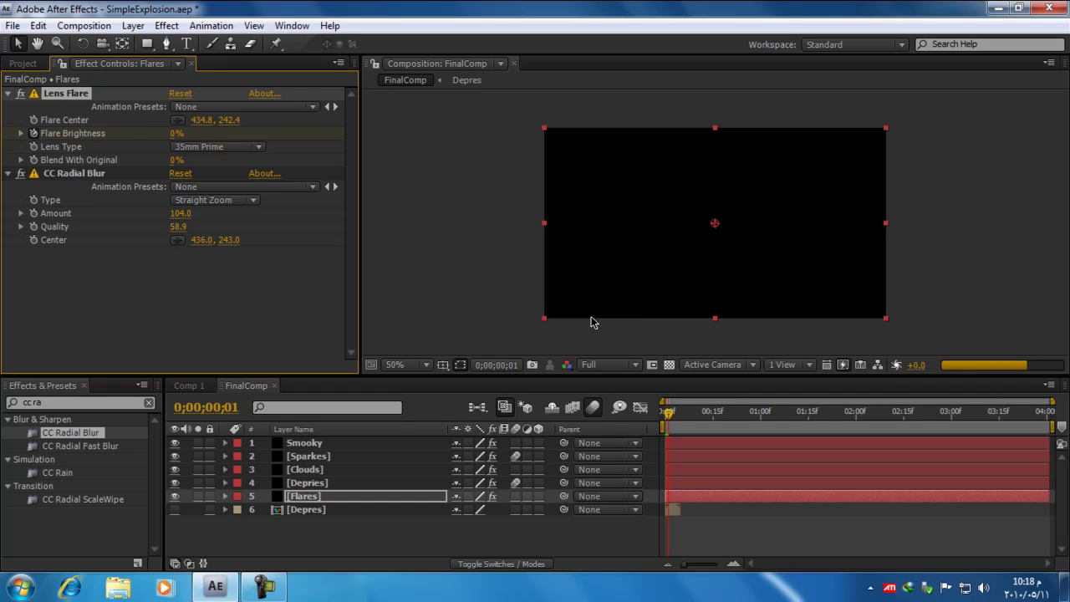
left_click(176, 134)
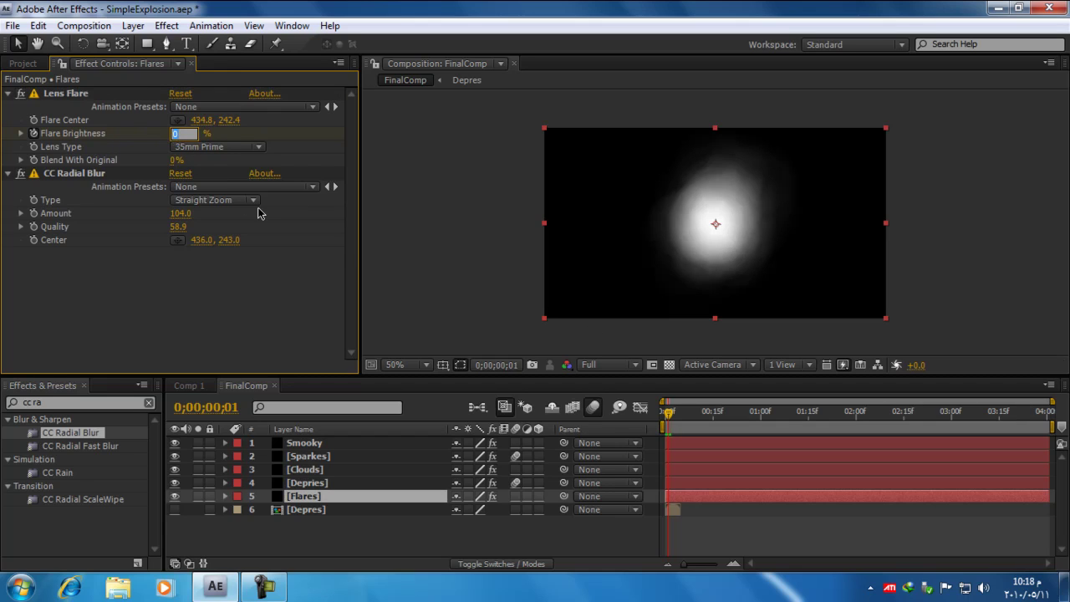
type("120")
key("Return")
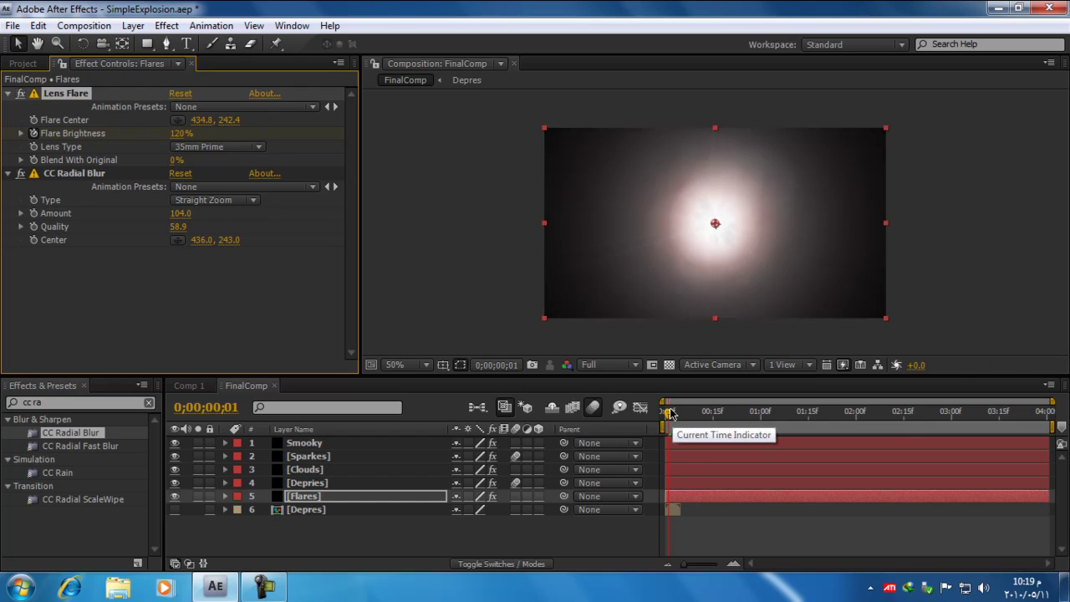
Keyframe the Flare Brightness at 0% at frame 9
mouse_move(669, 415)
left_mouse_down()
mouse_move(706, 420)
mouse_move(696, 418)
left_mouse_up()
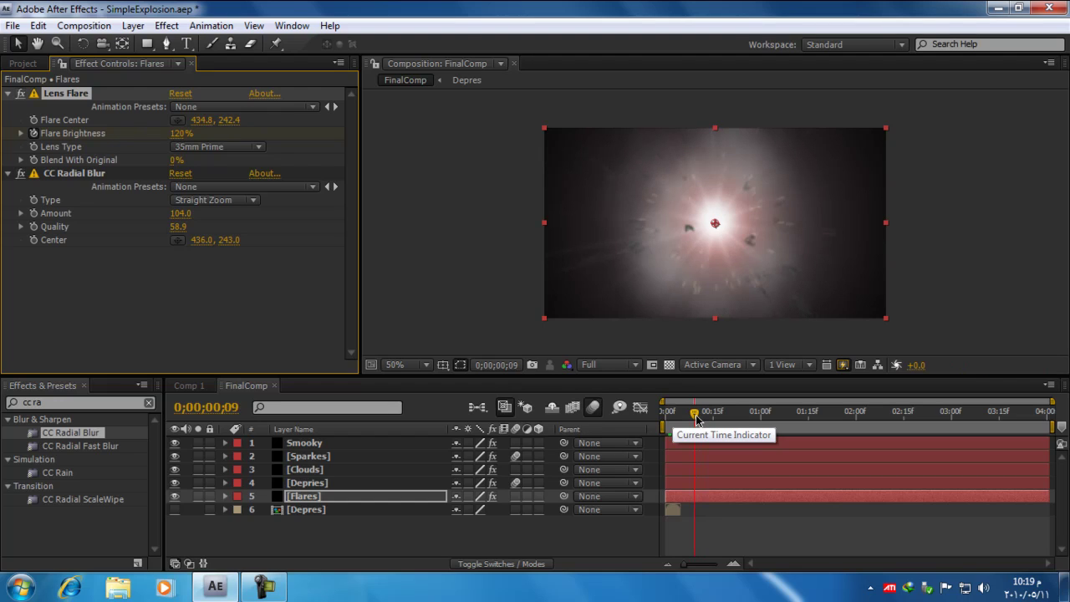
left_click(179, 134)
type("0")
key("Return")
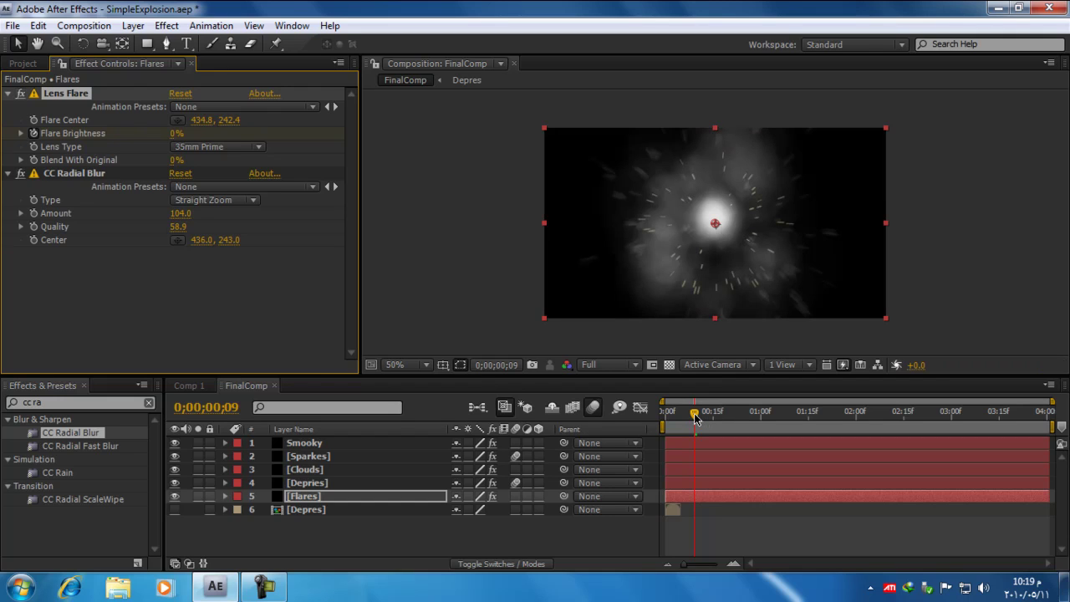
Reveal the Flares layer's keyframes, move the last Flare Brightness keyframe to about frame 25 and check the fade in the timeline
mouse_move(695, 418)
left_mouse_down()
mouse_move(710, 418)
mouse_move(698, 418)
left_mouse_up()
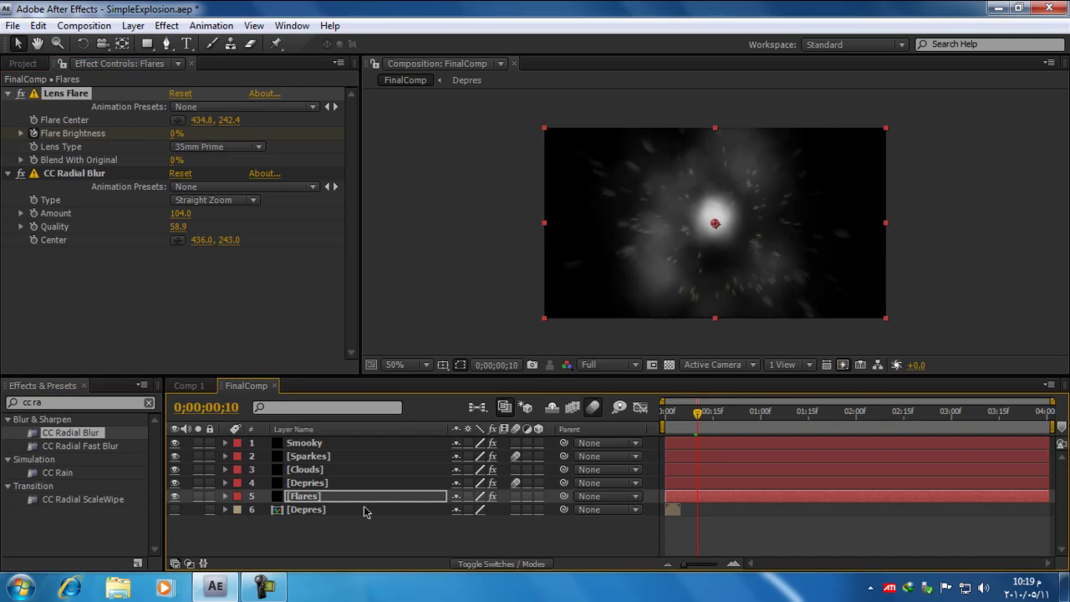
key("u")
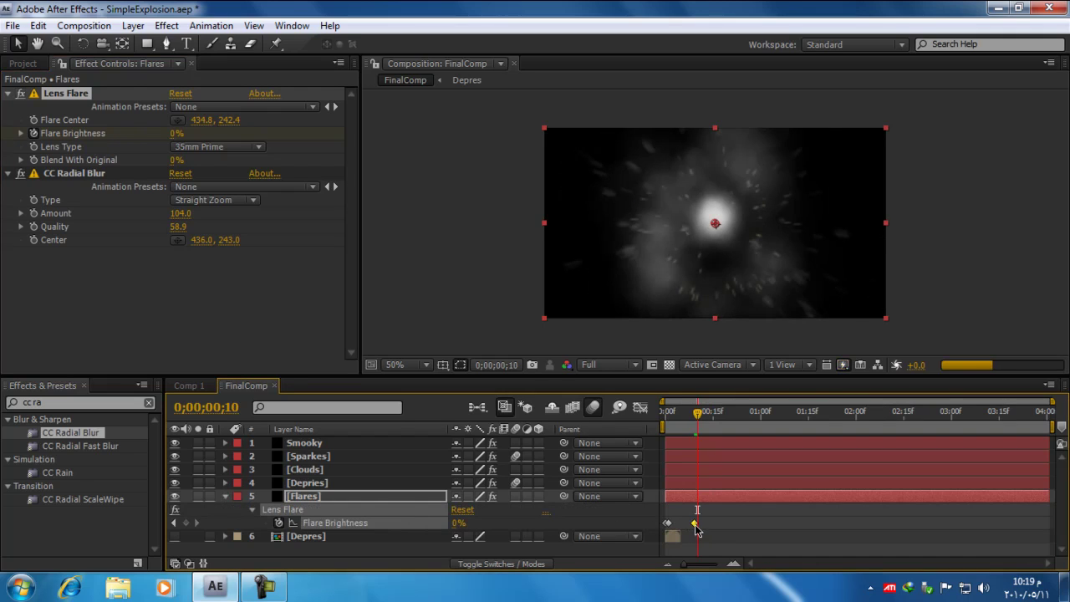
left_click_drag(695, 522, 716, 523)
left_click_drag(696, 413, 736, 423)
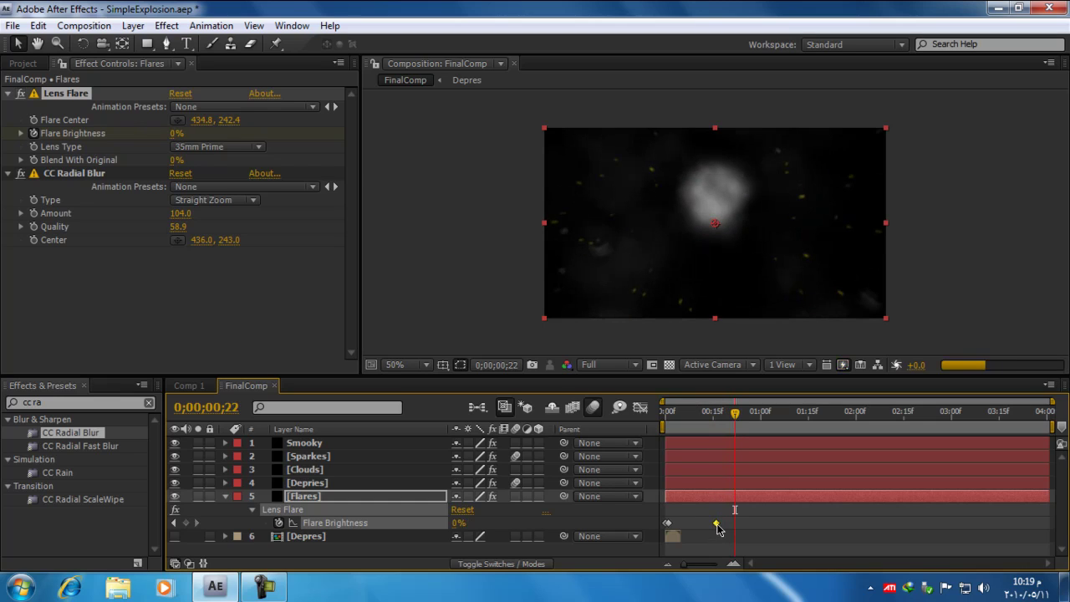
left_click_drag(717, 523, 744, 530)
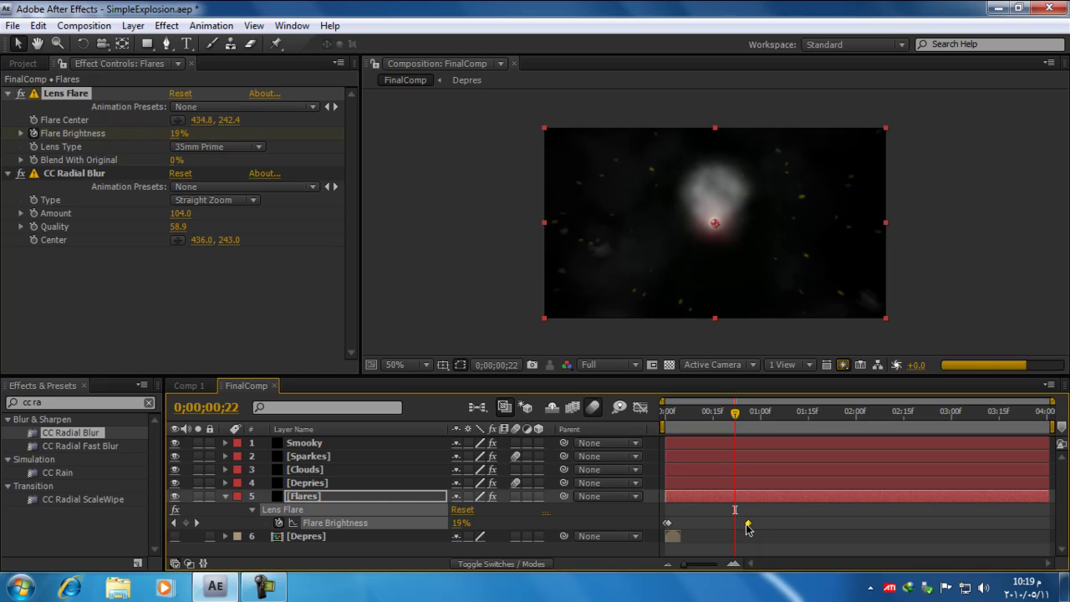
left_click(955, 303)
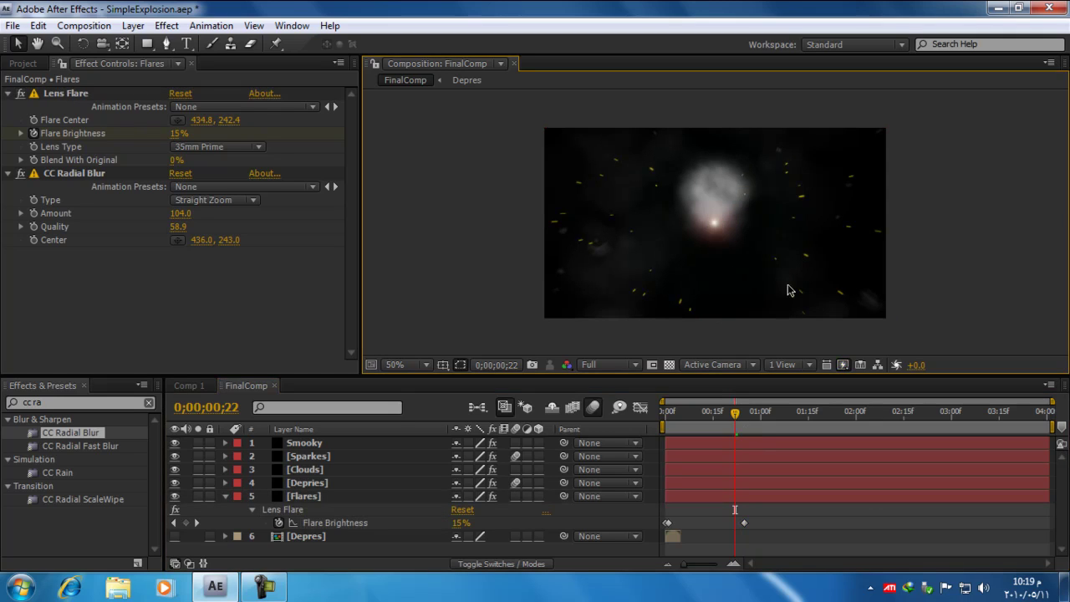
left_click_drag(735, 414, 764, 417)
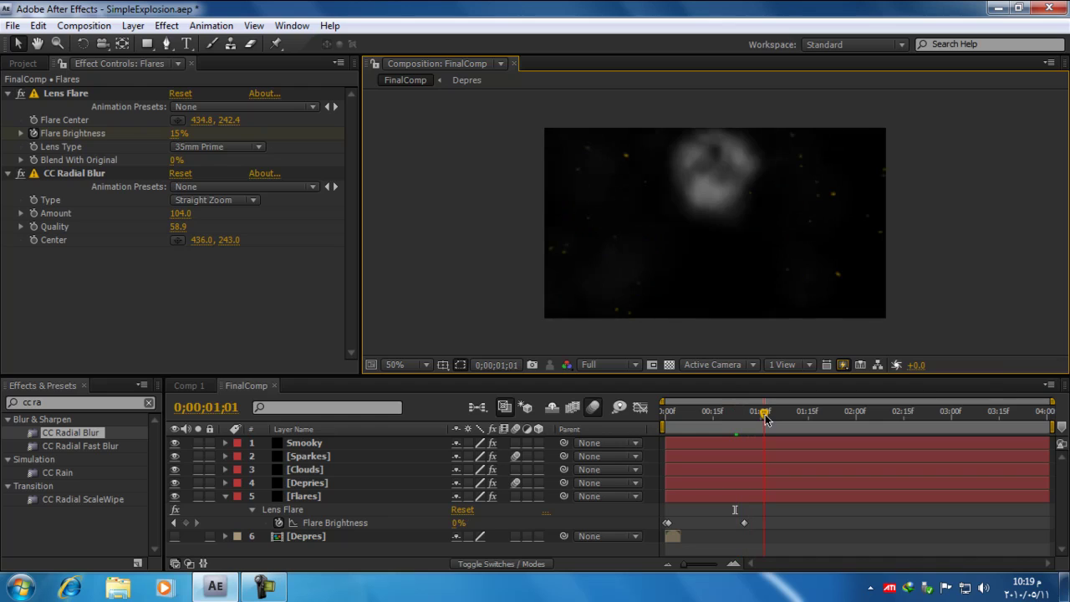
Apply Easy Ease to all the Flare Brightness keyframes of the Flares layer
left_click_drag(775, 519, 664, 525)
right_click(667, 525)
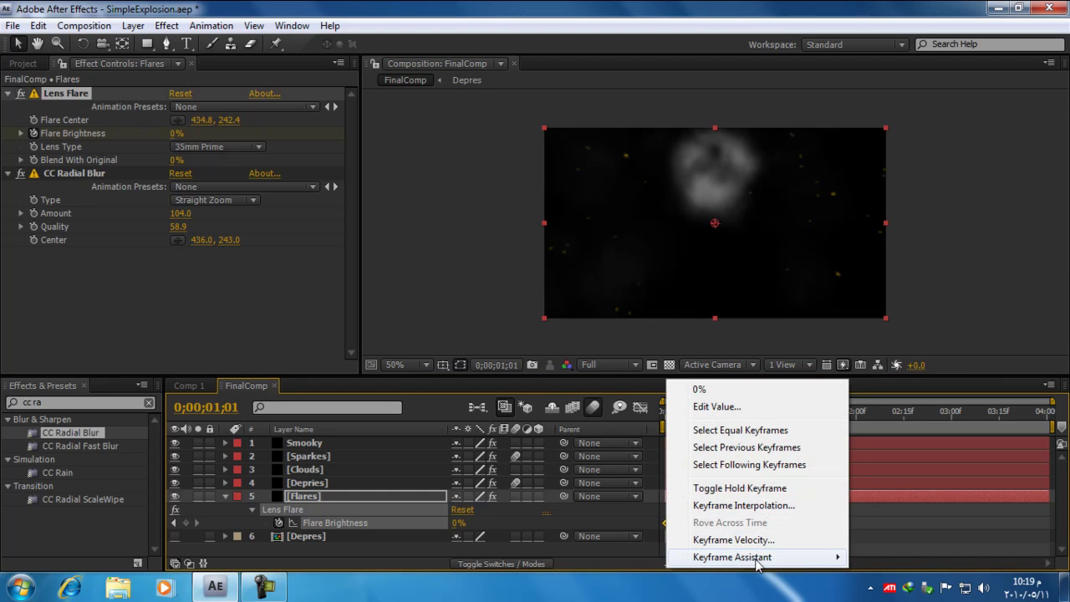
mouse_move(759, 557)
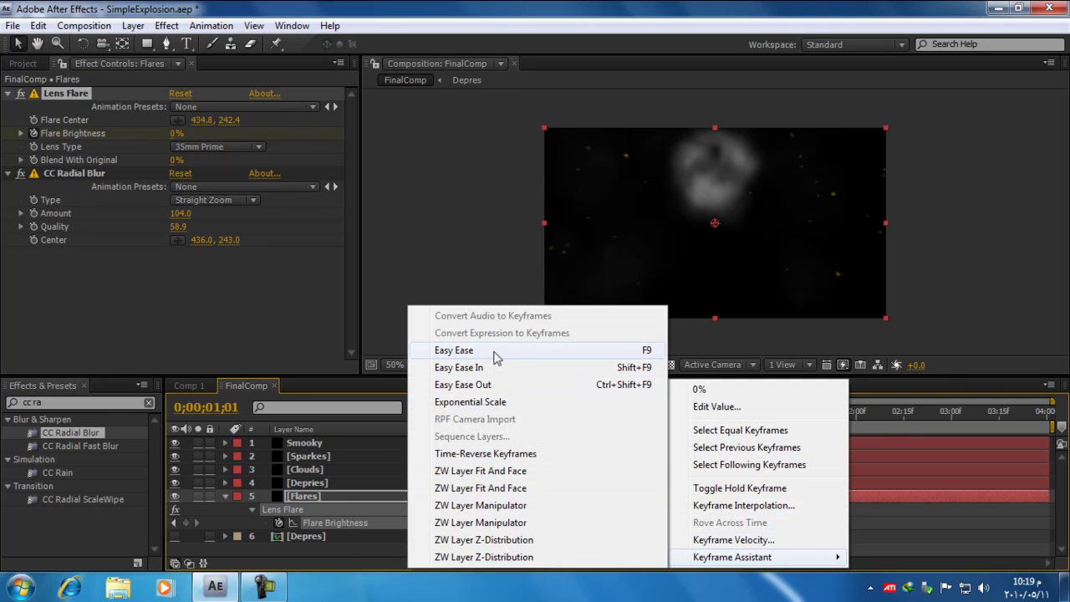
left_click(455, 351)
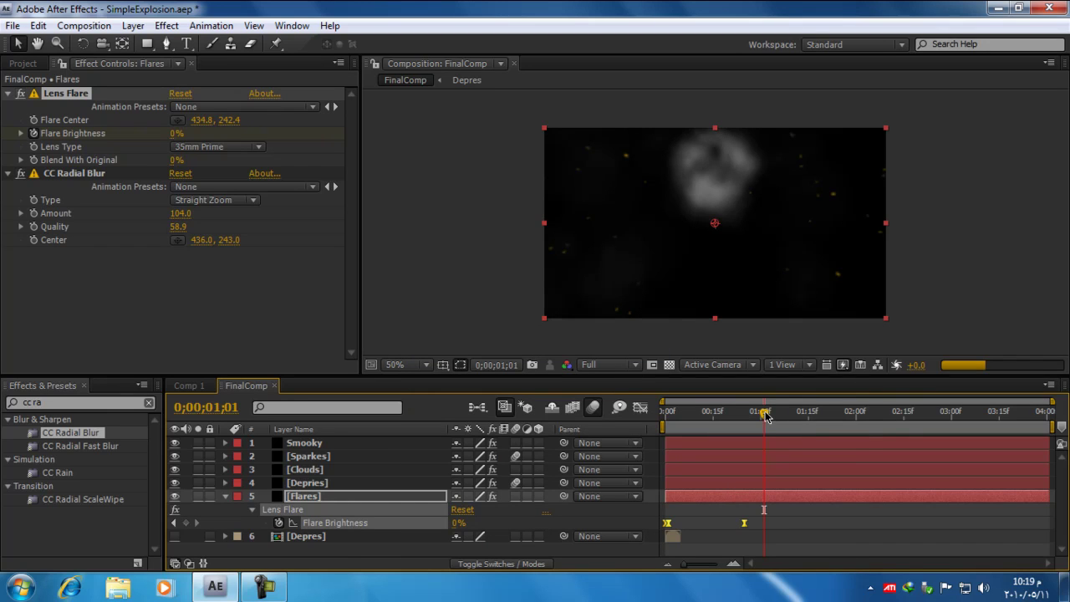
Set the composition's preview resolution to Auto and return the current time to frame 0
left_click(610, 364)
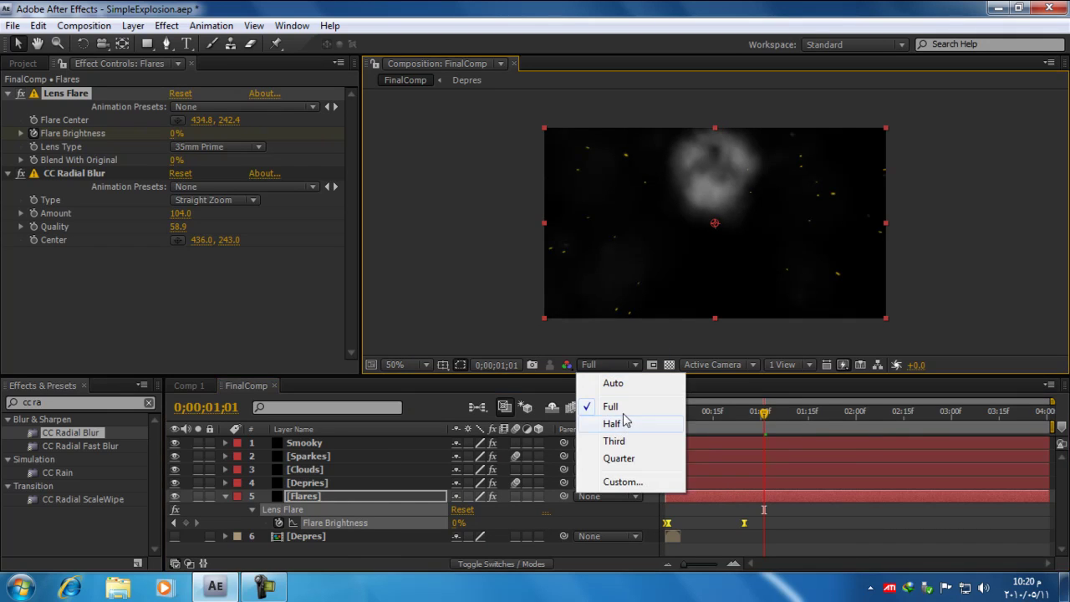
left_click(623, 423)
left_click(761, 413)
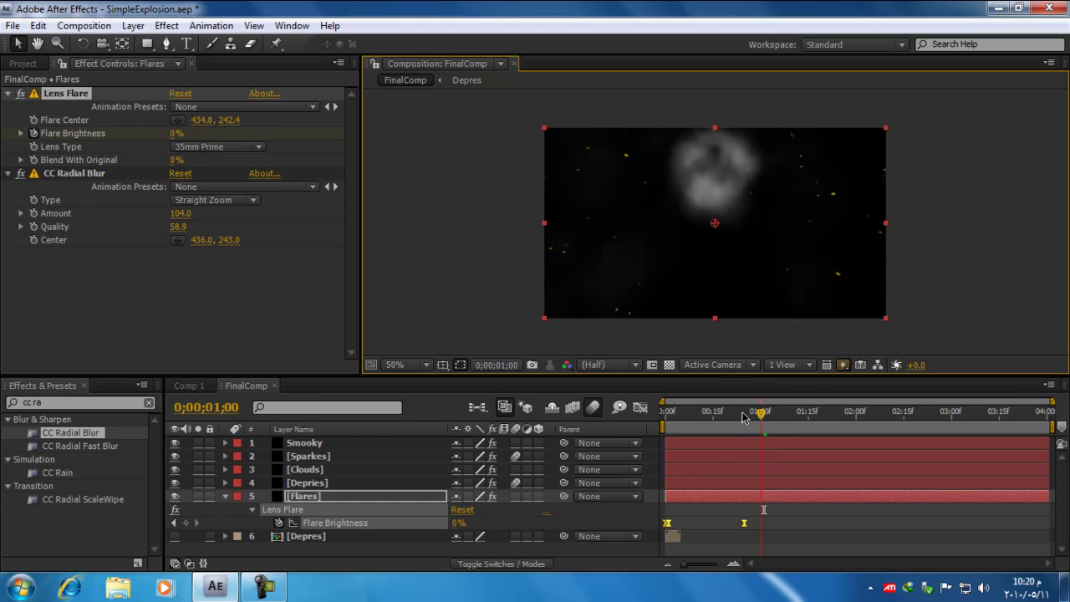
left_click_drag(743, 418, 662, 426)
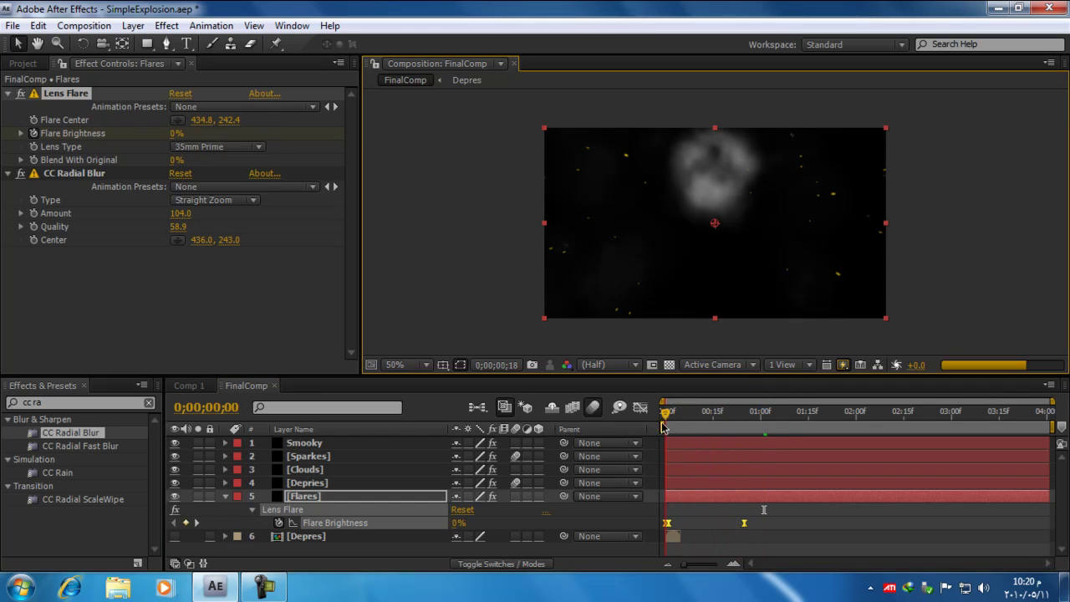
left_click(525, 325)
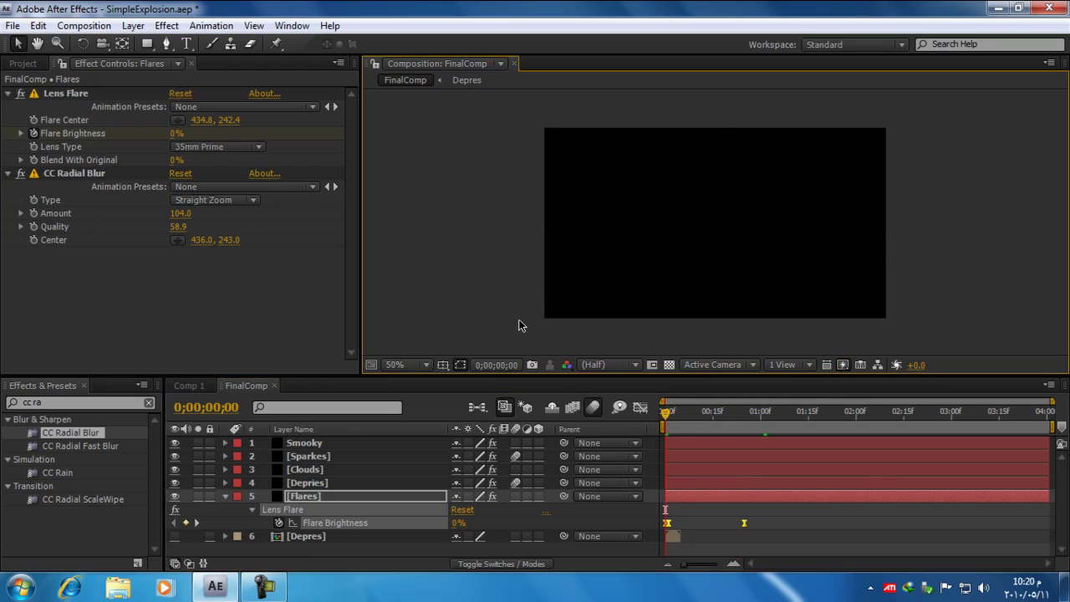
left_click(610, 364)
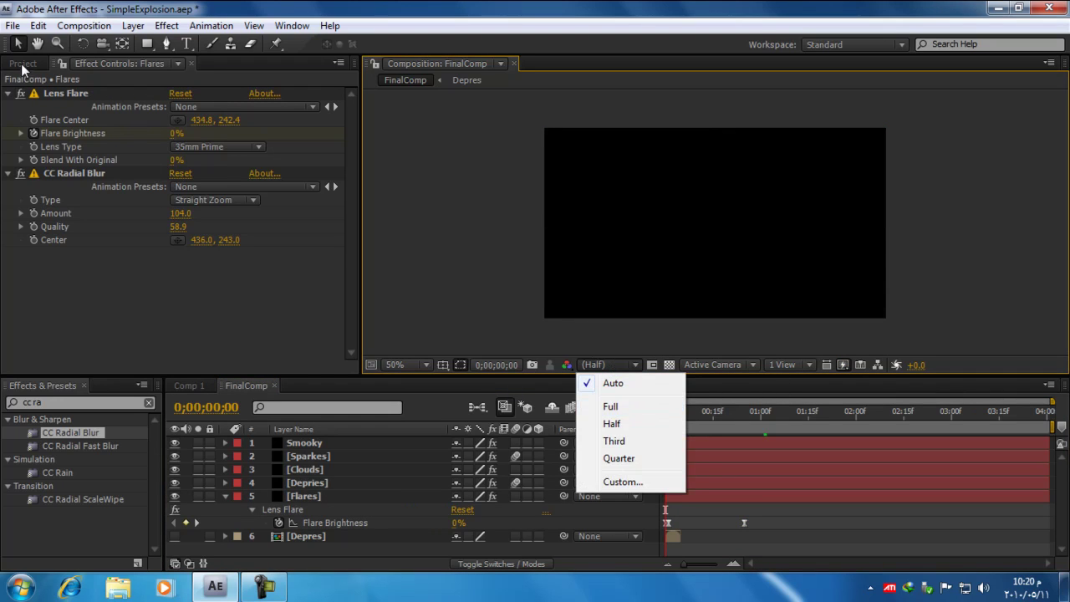
Switch the project color depth to 8 bpc and set the composition preview resolution to Full
left_click(22, 64)
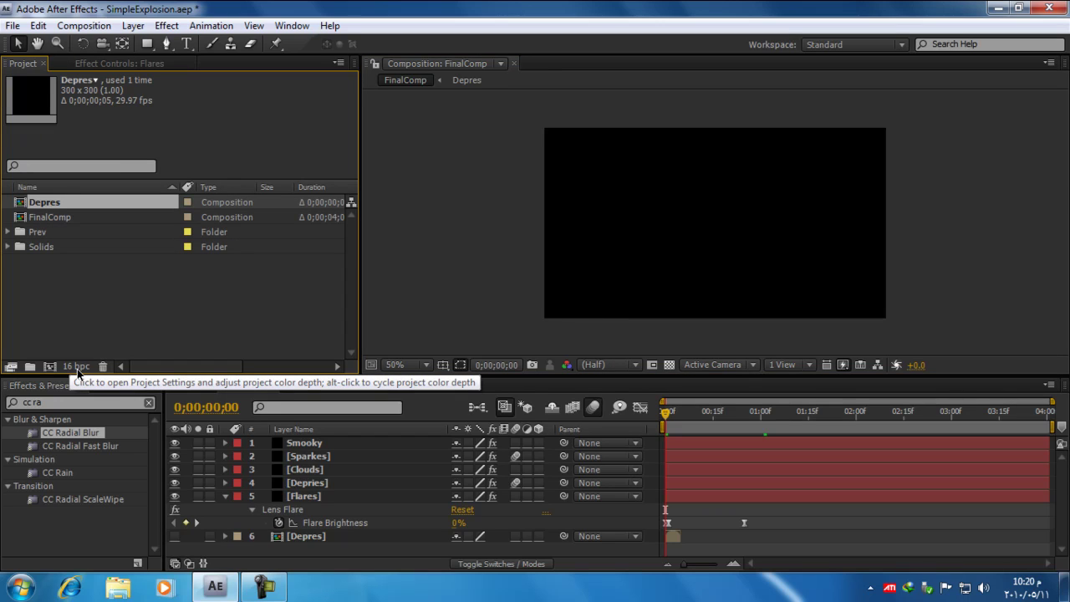
left_click(75, 369, "alt")
left_click(75, 368, "alt")
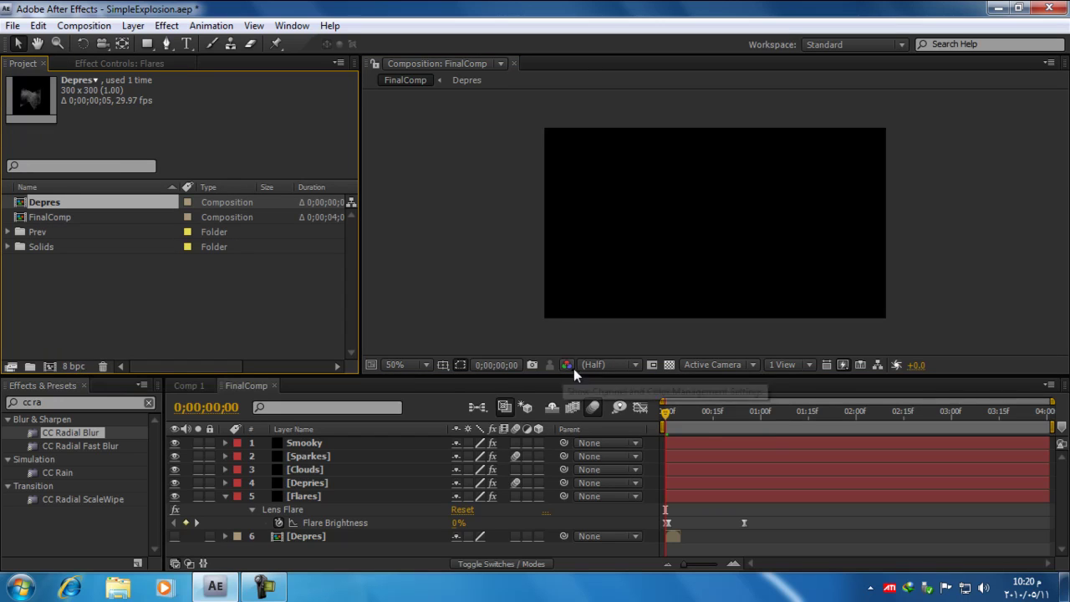
left_click(595, 365)
left_click(609, 408)
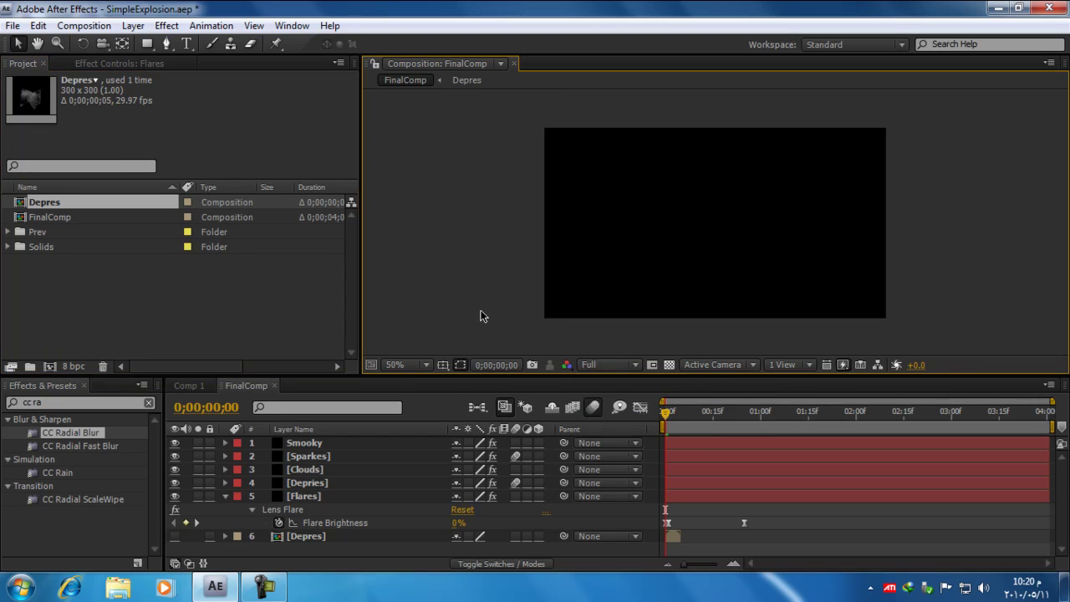
Run a RAM preview of the explosion in the maximized FinalComp view, then restore the panel layout
key("grave")
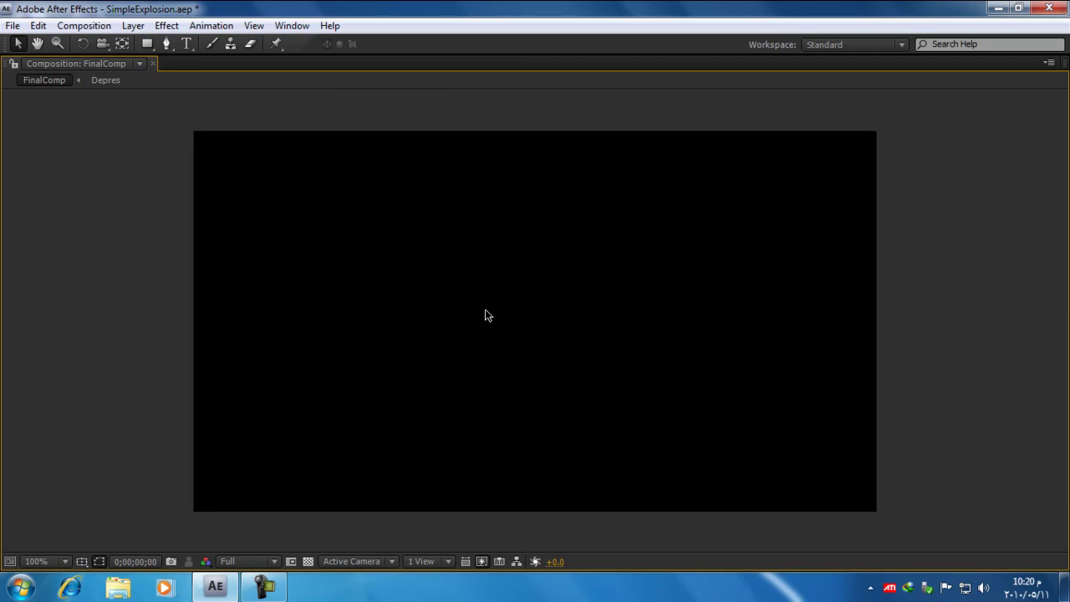
key("KP_0")
key("grave")
scroll(538, 264, "down", 2)
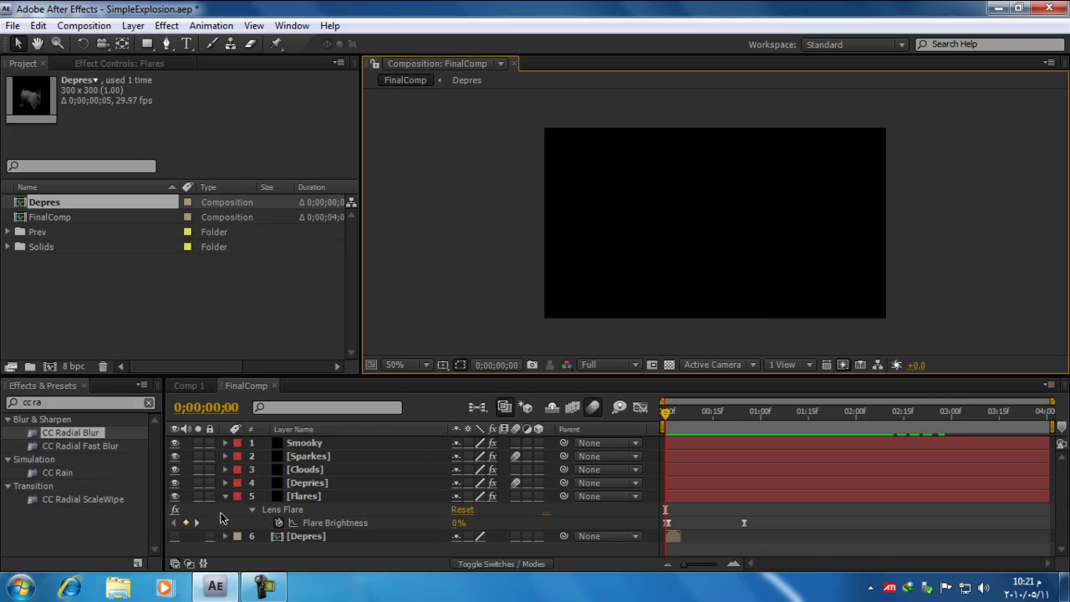
Collapse the Flares layer's properties and add a new adjustment layer above all layers in FinalComp
left_click(224, 497)
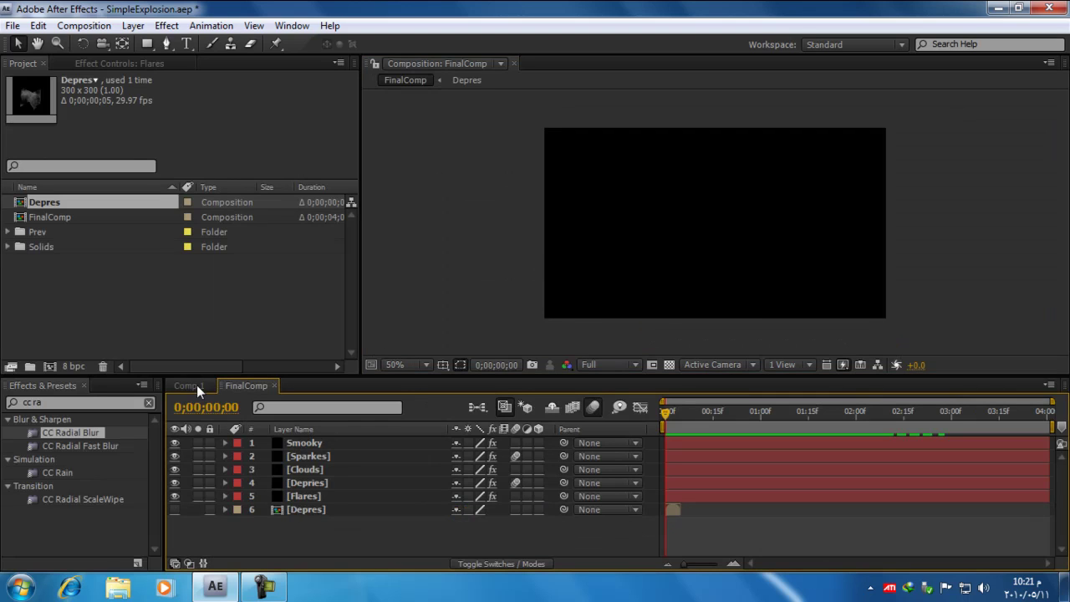
left_click(133, 25)
mouse_move(287, 45)
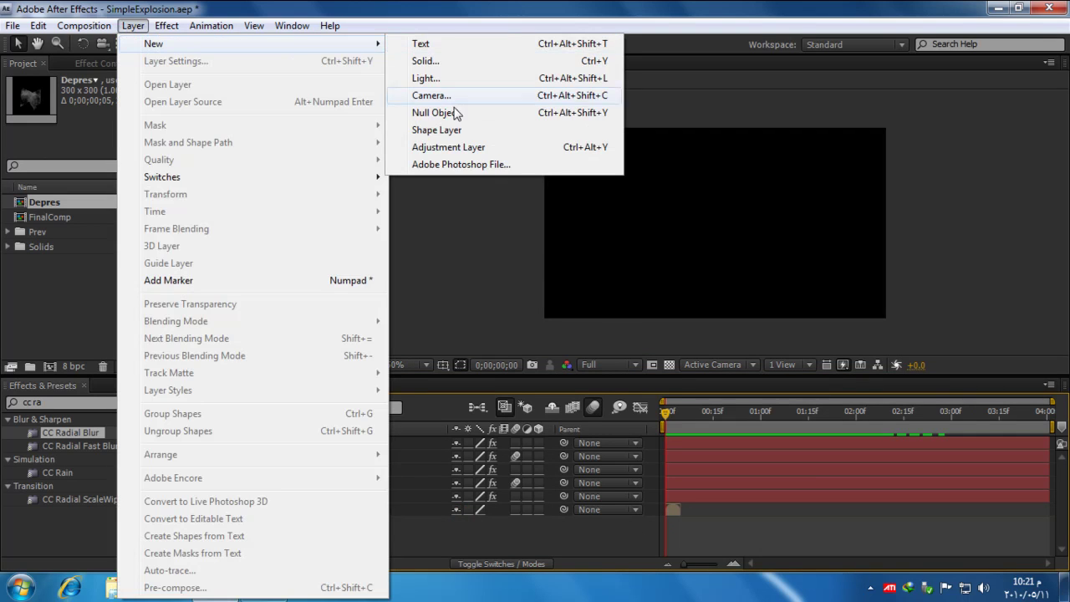
left_click(435, 147)
Search the effects for "hue" and apply Hue/Saturation to the adjustment layer
left_click(83, 420)
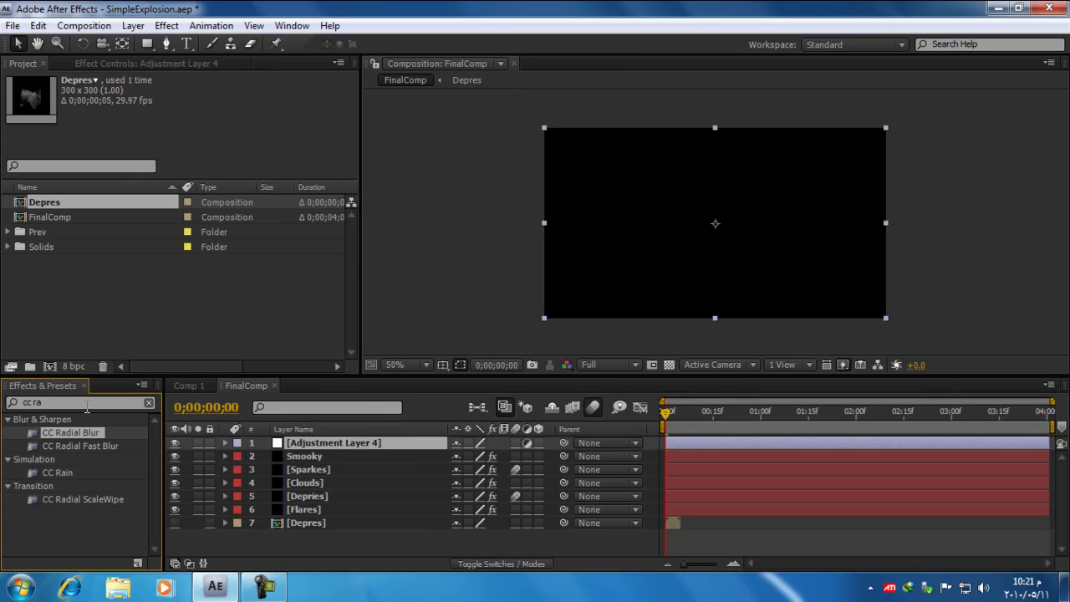
double_click(87, 403)
key("BackSpace")
key("BackSpace")
key("BackSpace")
key("BackSpace")
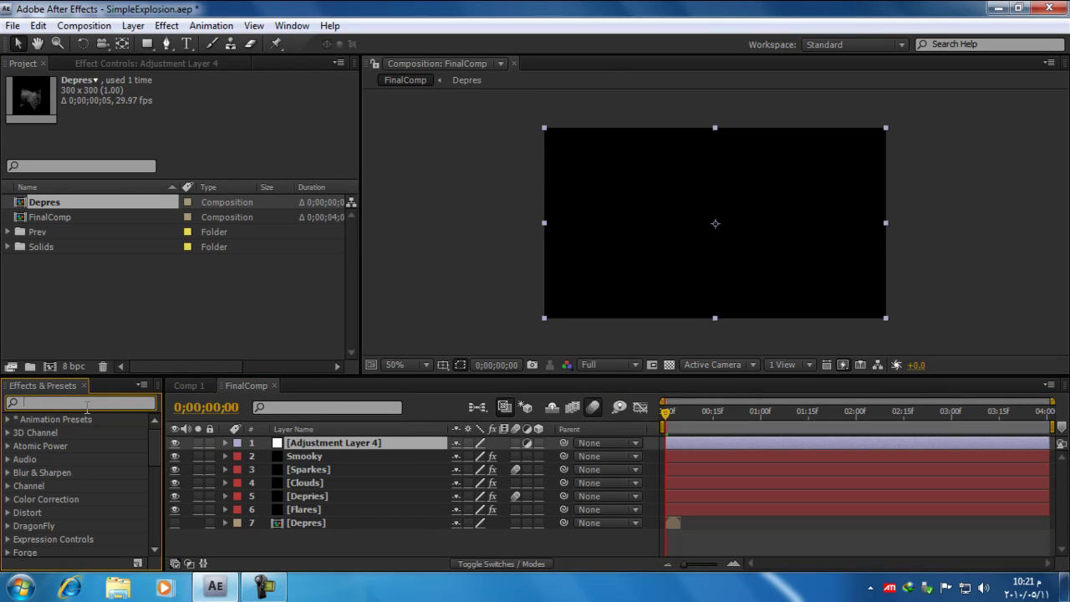
type("hue")
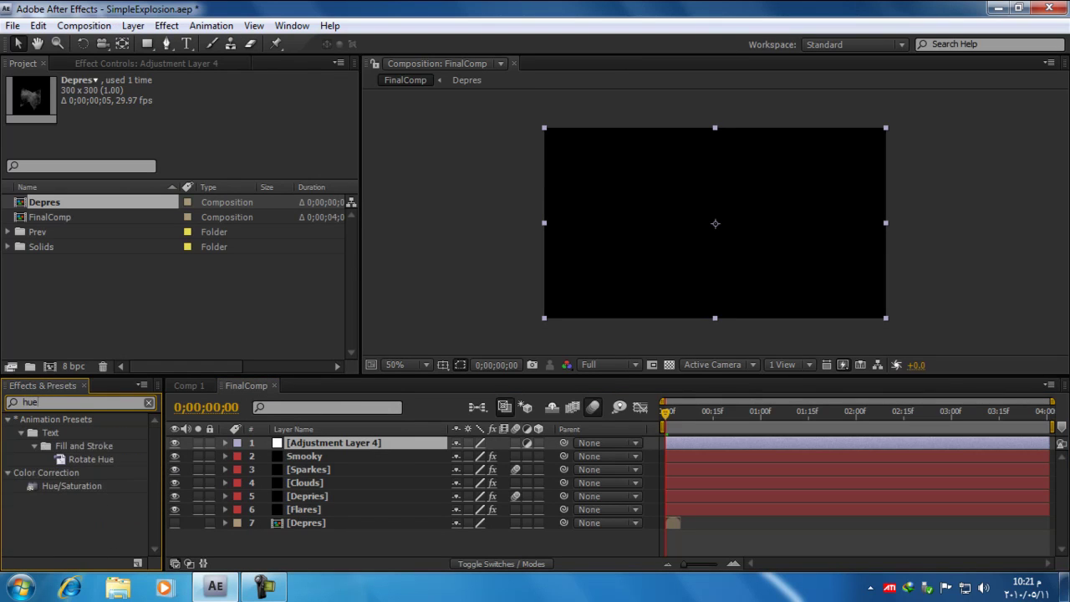
double_click(83, 488)
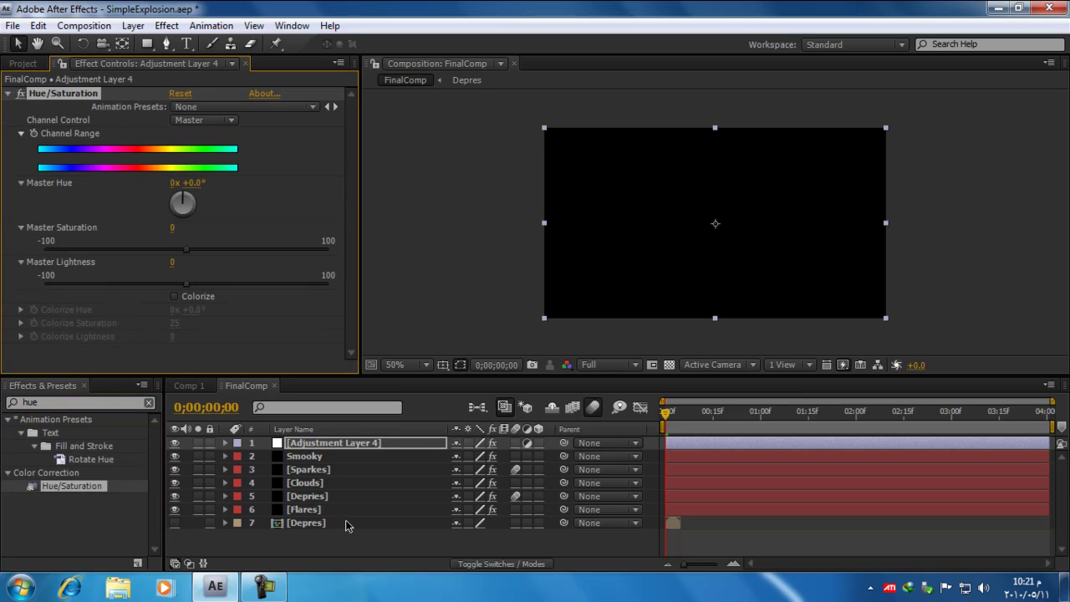
Move the current time to frame 5 and switch the project color depth to 16 bpc
key("Page_Down")
left_click(684, 416)
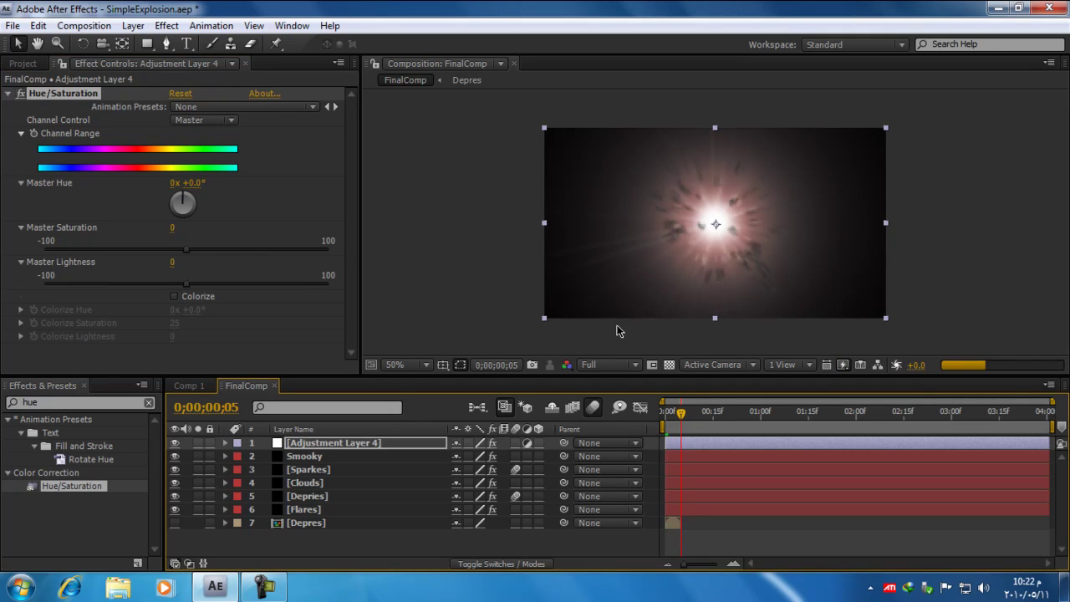
left_click(23, 63)
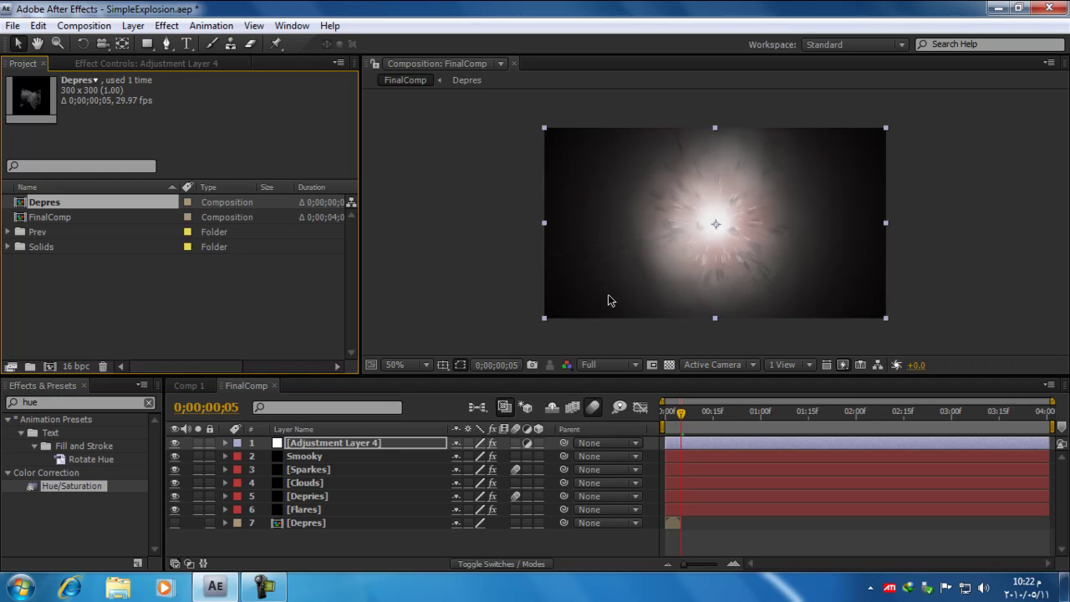
Enable Colorize in the adjustment layer's Hue/Saturation, set Colorize Hue to 39° and increase the Colorize Saturation for a stronger orange tint
key("period")
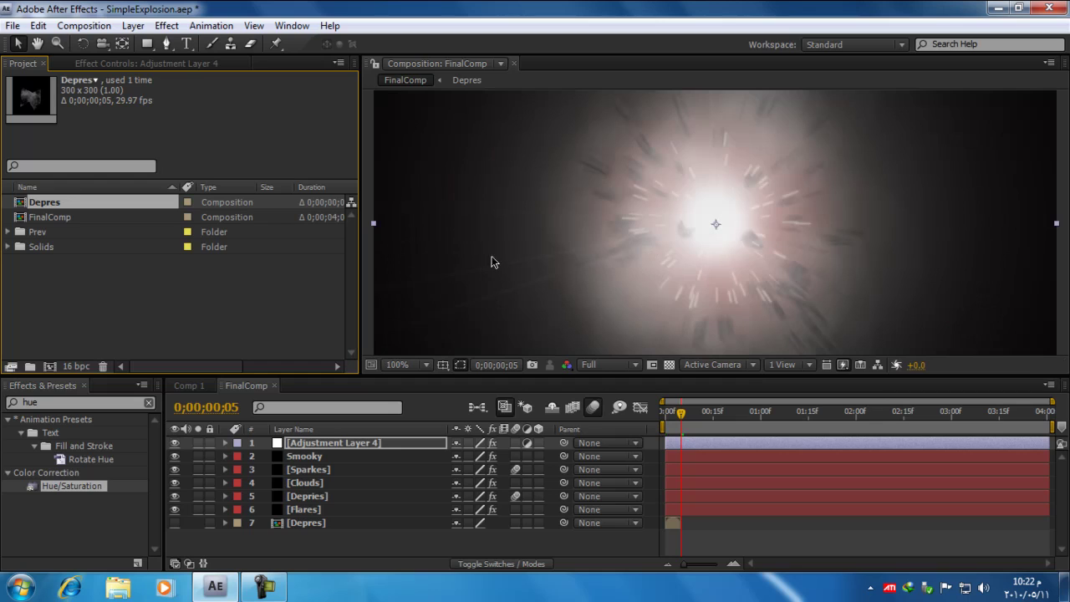
left_click(109, 65)
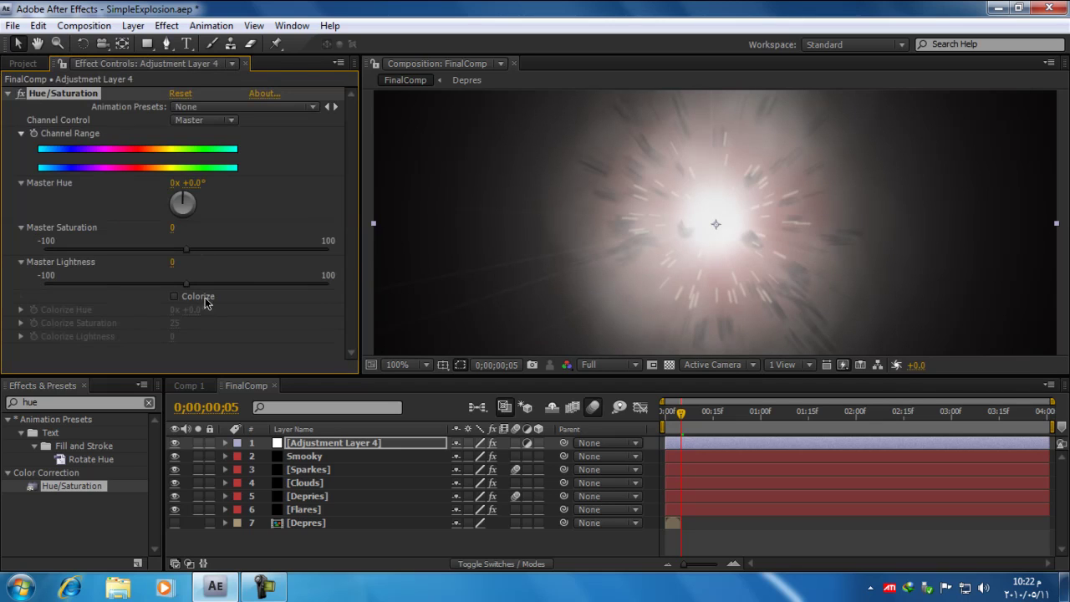
left_click(174, 297)
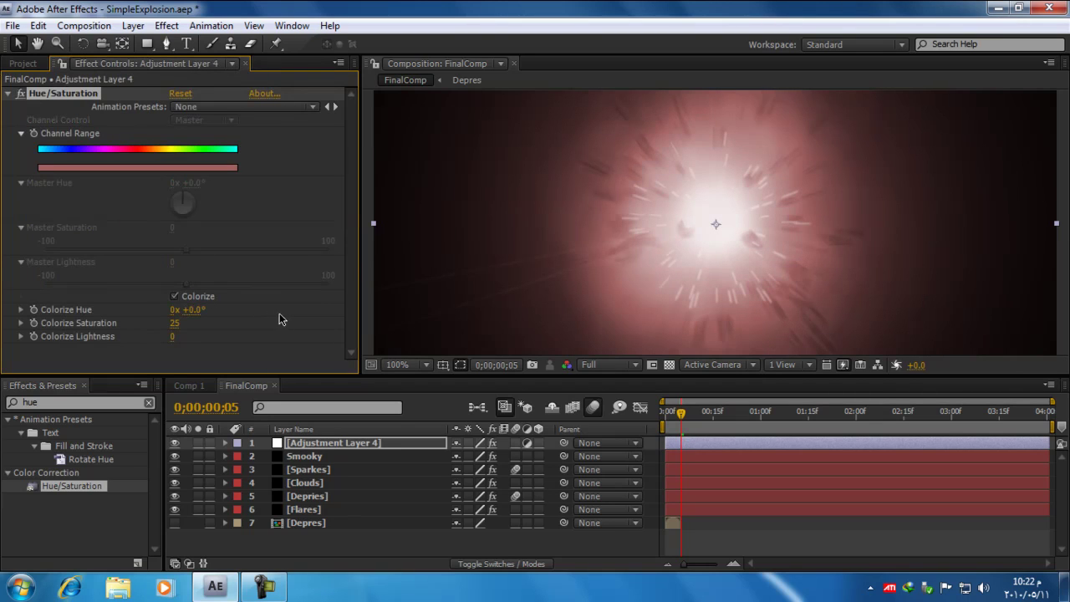
mouse_move(203, 314)
left_mouse_down()
mouse_move(239, 317)
mouse_move(218, 319)
left_mouse_up()
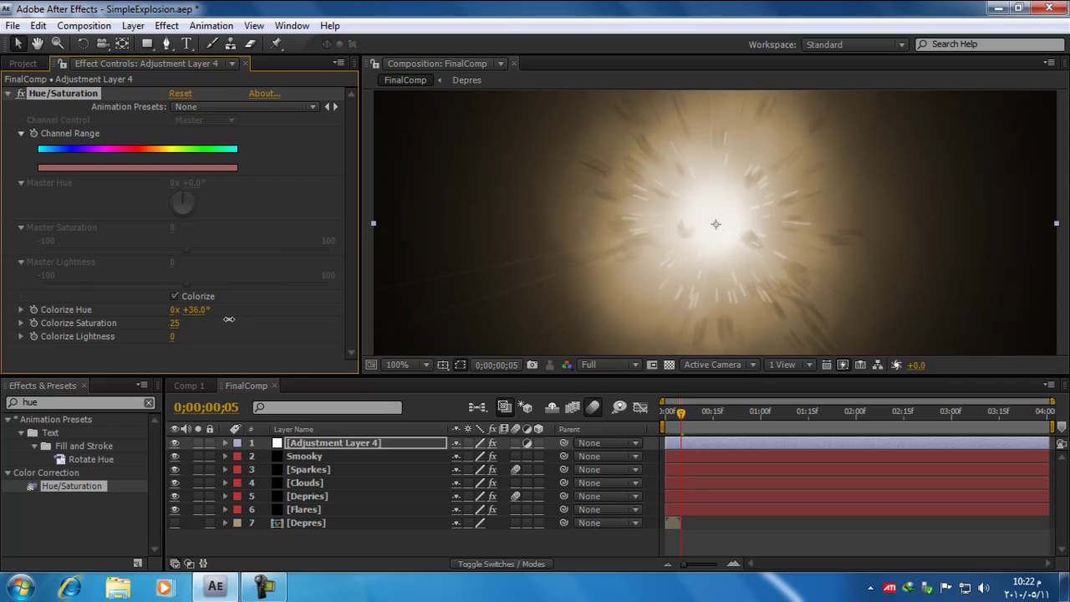
left_click_drag(231, 319, 232, 321)
key("comma")
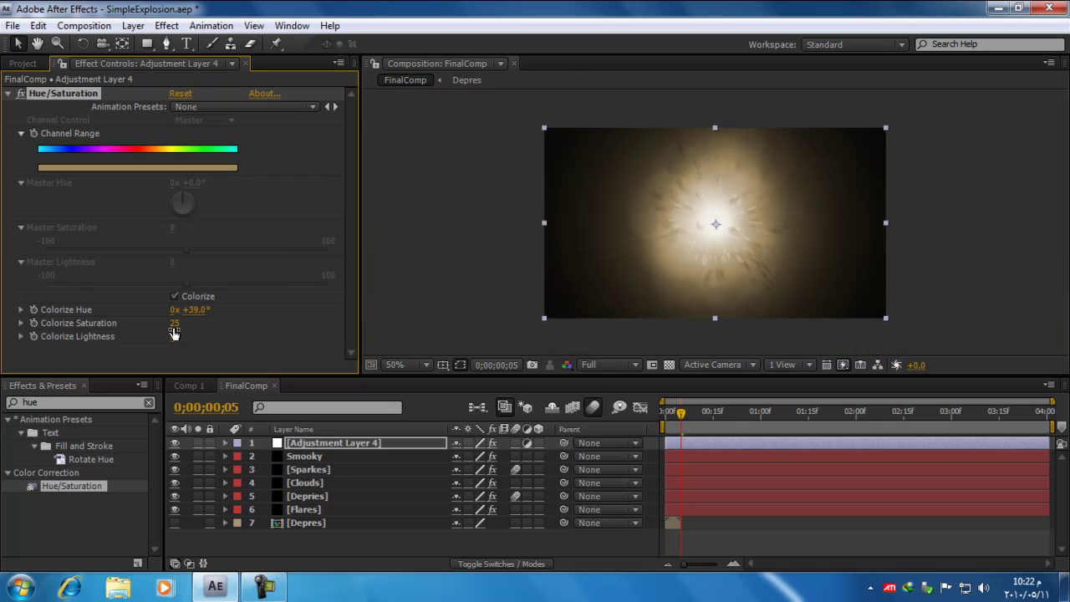
left_click_drag(175, 324, 192, 327)
At frame 0, set the Clouds layer's Particular Particles/sec to 1500
left_click(316, 457)
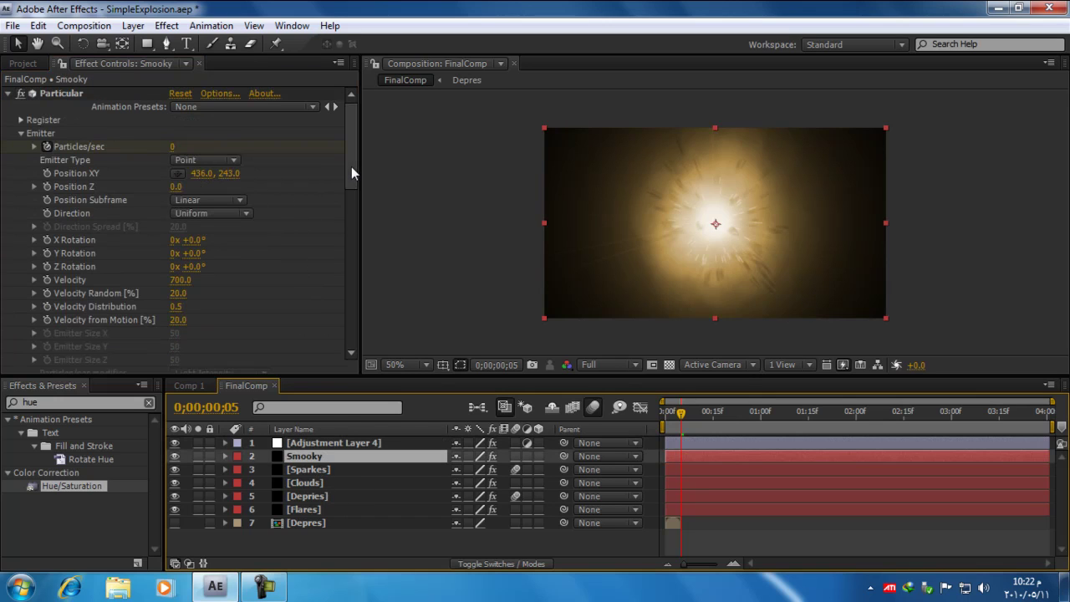
left_click(665, 416)
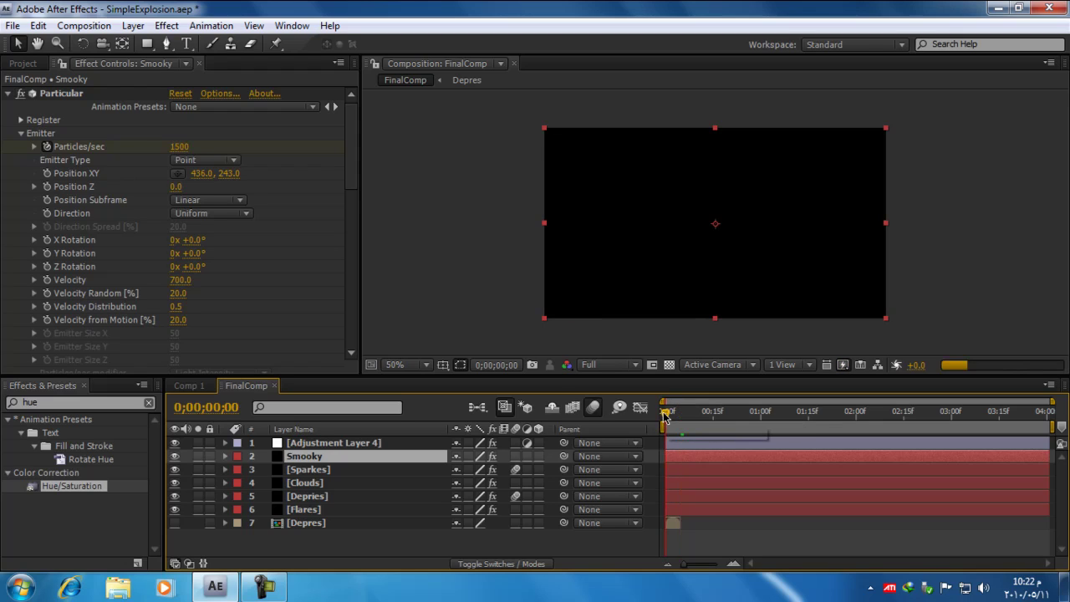
left_click(311, 485)
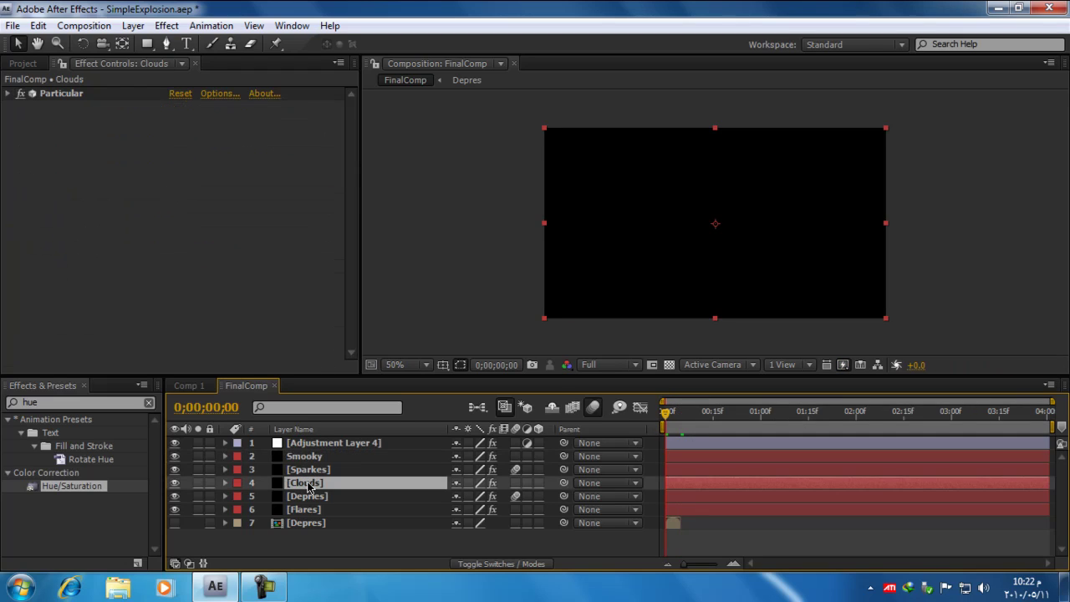
left_click(9, 93)
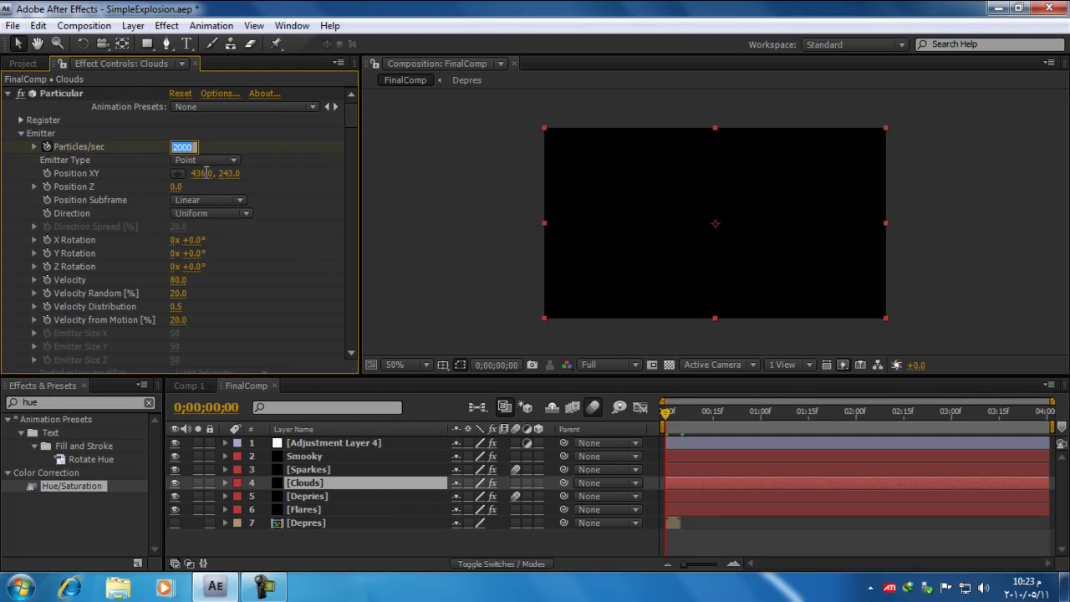
type("1500")
left_click(308, 216)
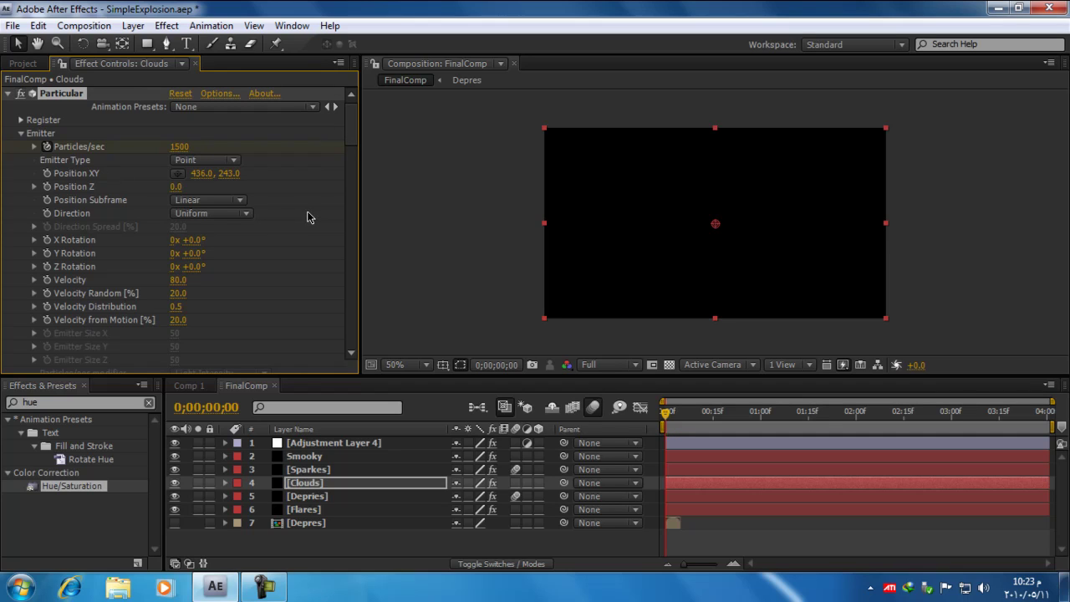
Set the Depries layer's Particular Particles/sec to 1000 at frame 0
left_click(323, 497)
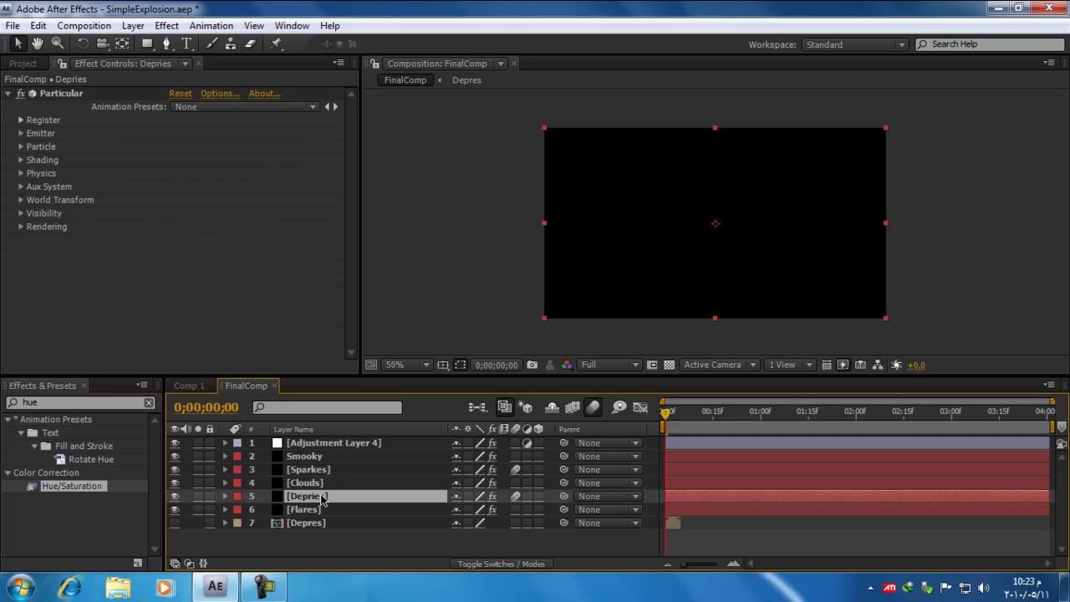
left_click(21, 134)
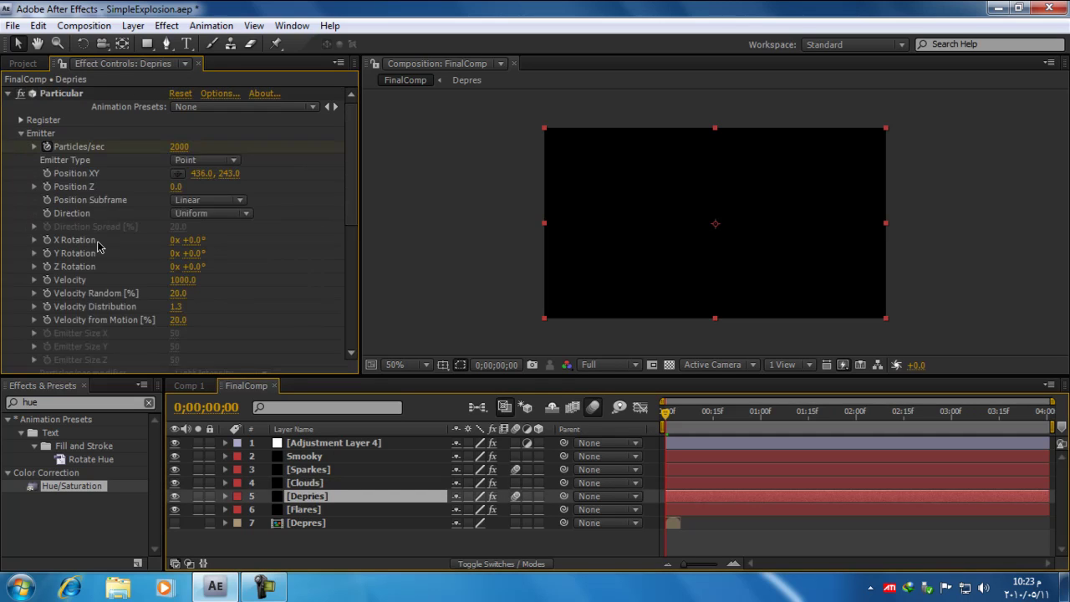
scroll(134, 276, "down", 1)
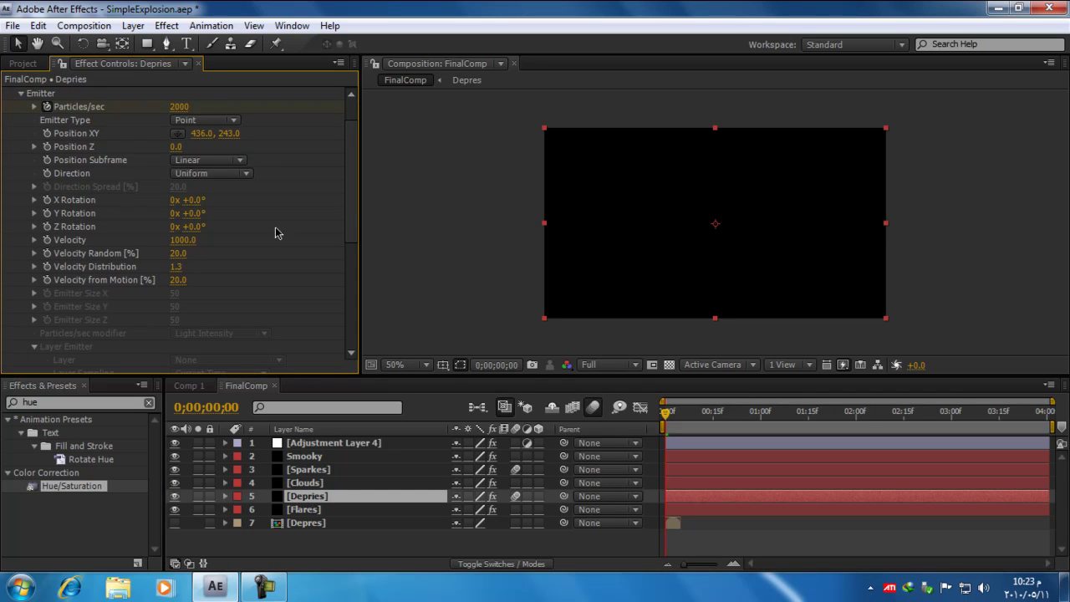
left_click(181, 107)
type("1000")
key("Return")
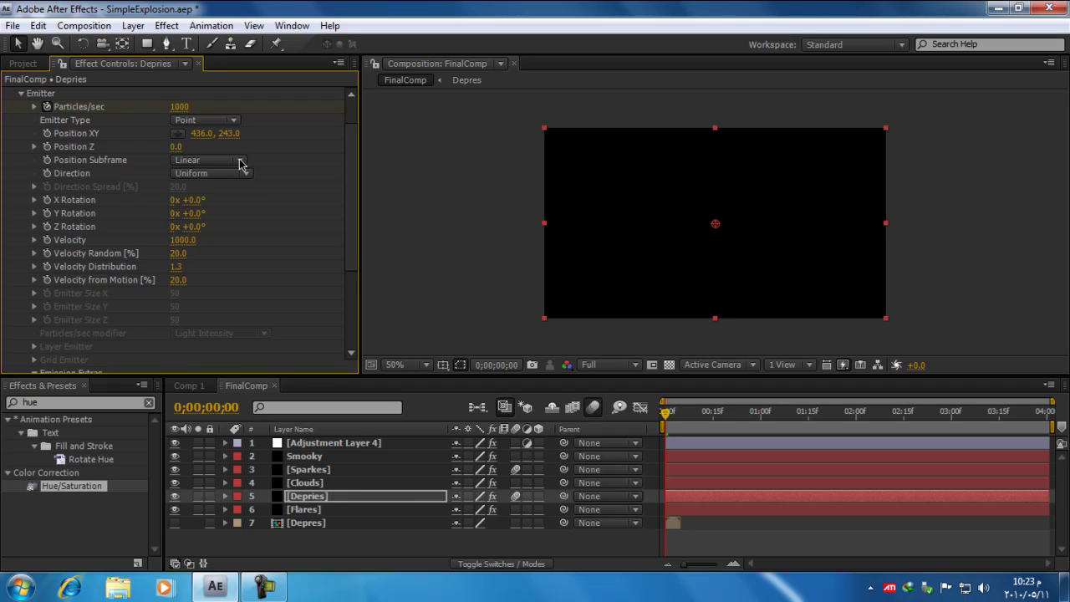
Set the Smooky layer's Particular Particles/sec to 3000 at frame 0
left_click(320, 484)
left_click(322, 470)
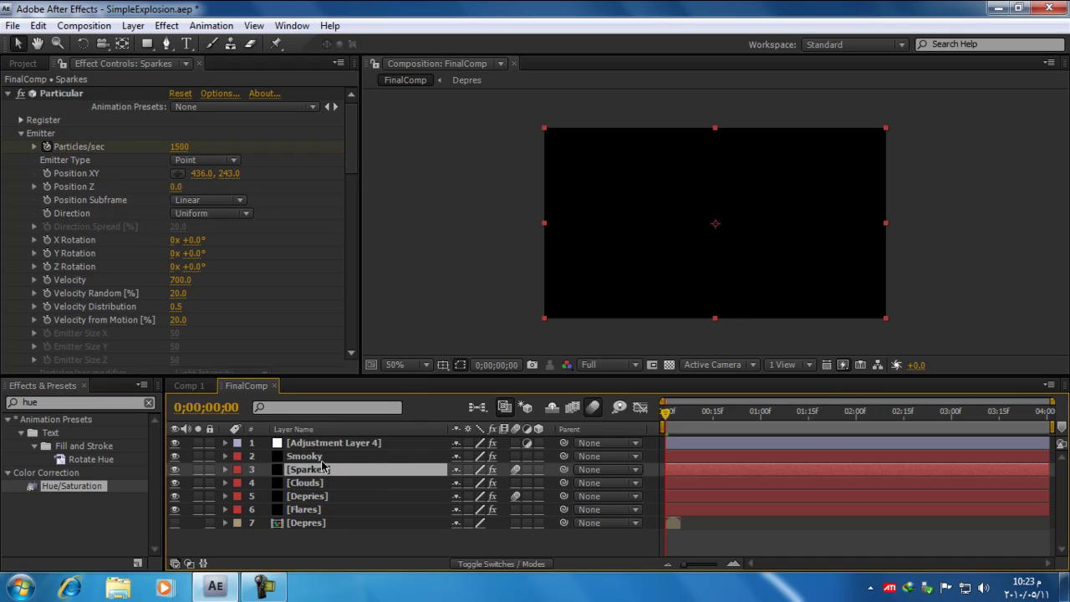
left_click(322, 457)
left_click(180, 149)
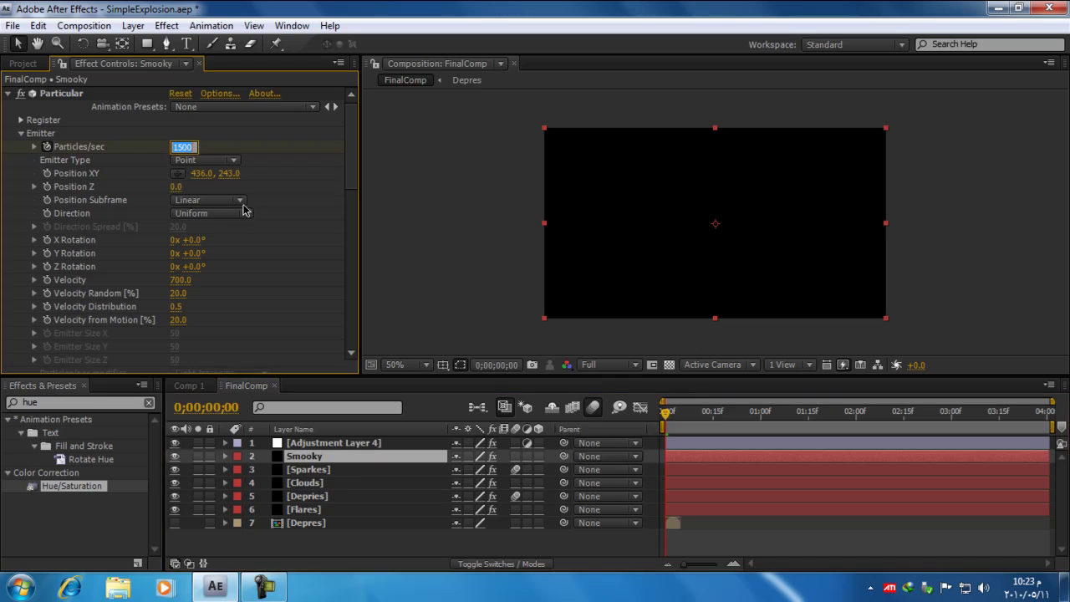
type("3000")
key("Return")
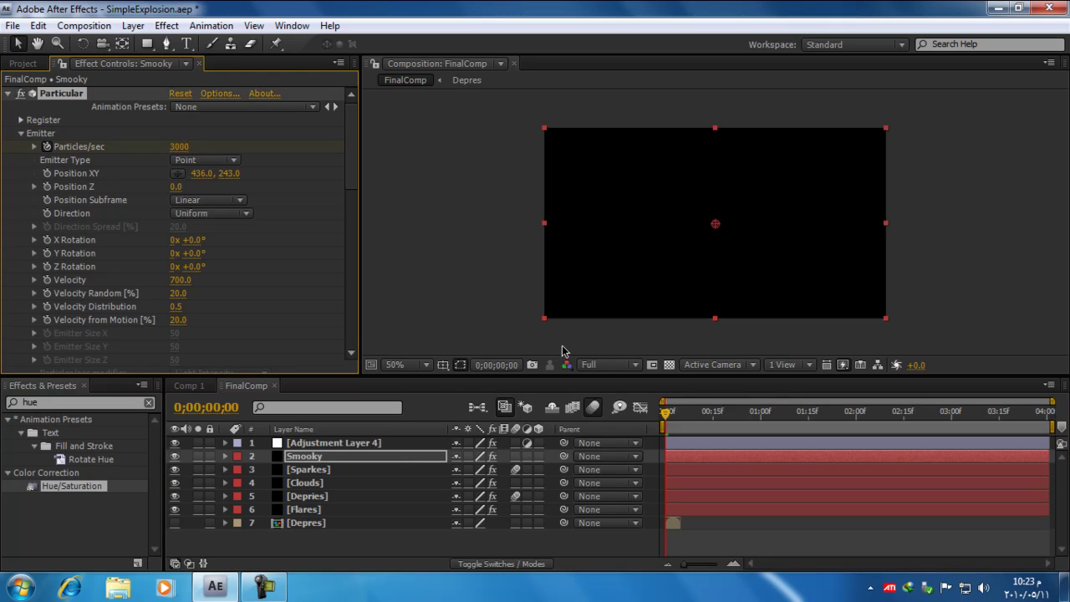
Run a RAM preview of the tinted explosion in the maximized composition view, stop it and restore the panel layout
key("grave")
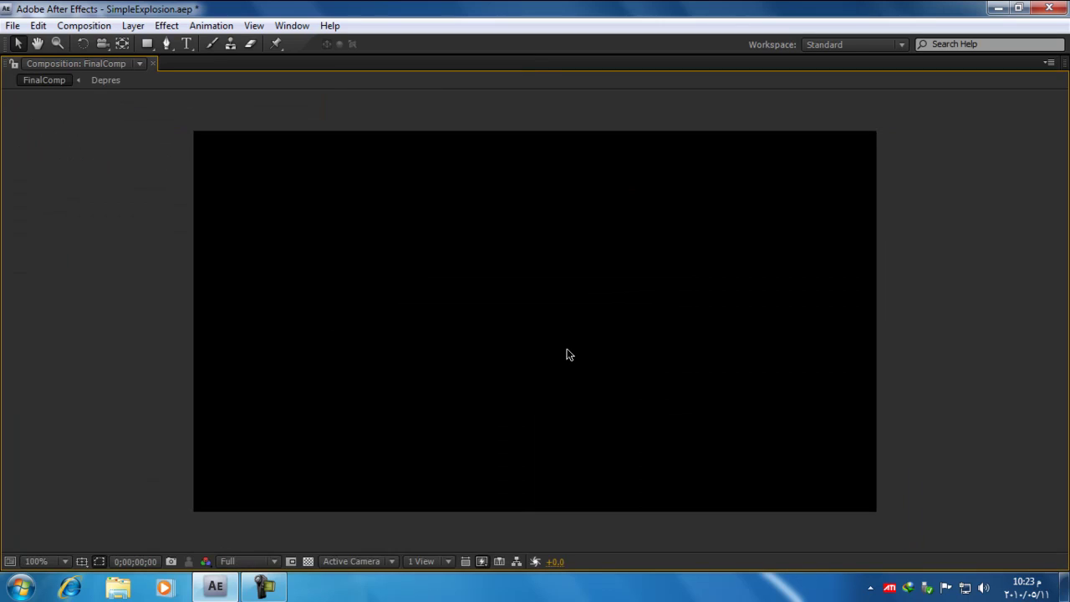
key("KP_0")
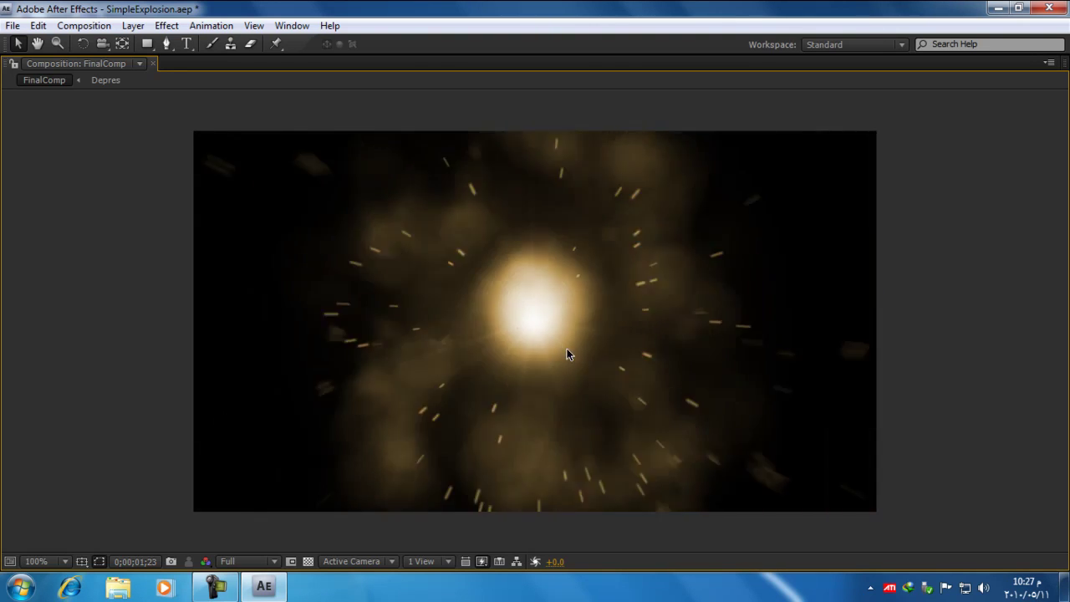
key("space")
key("grave")
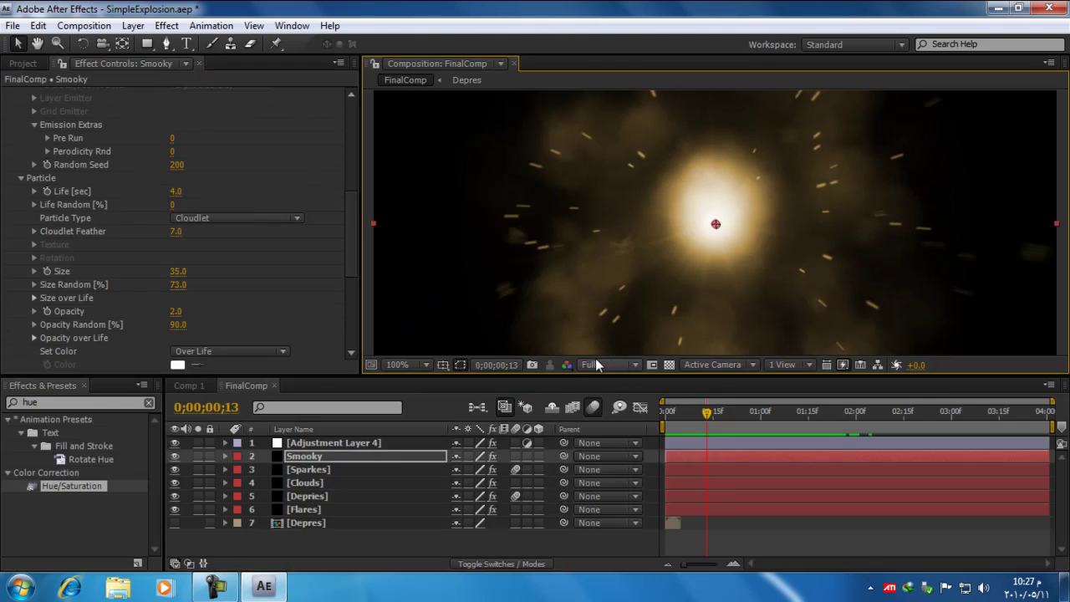